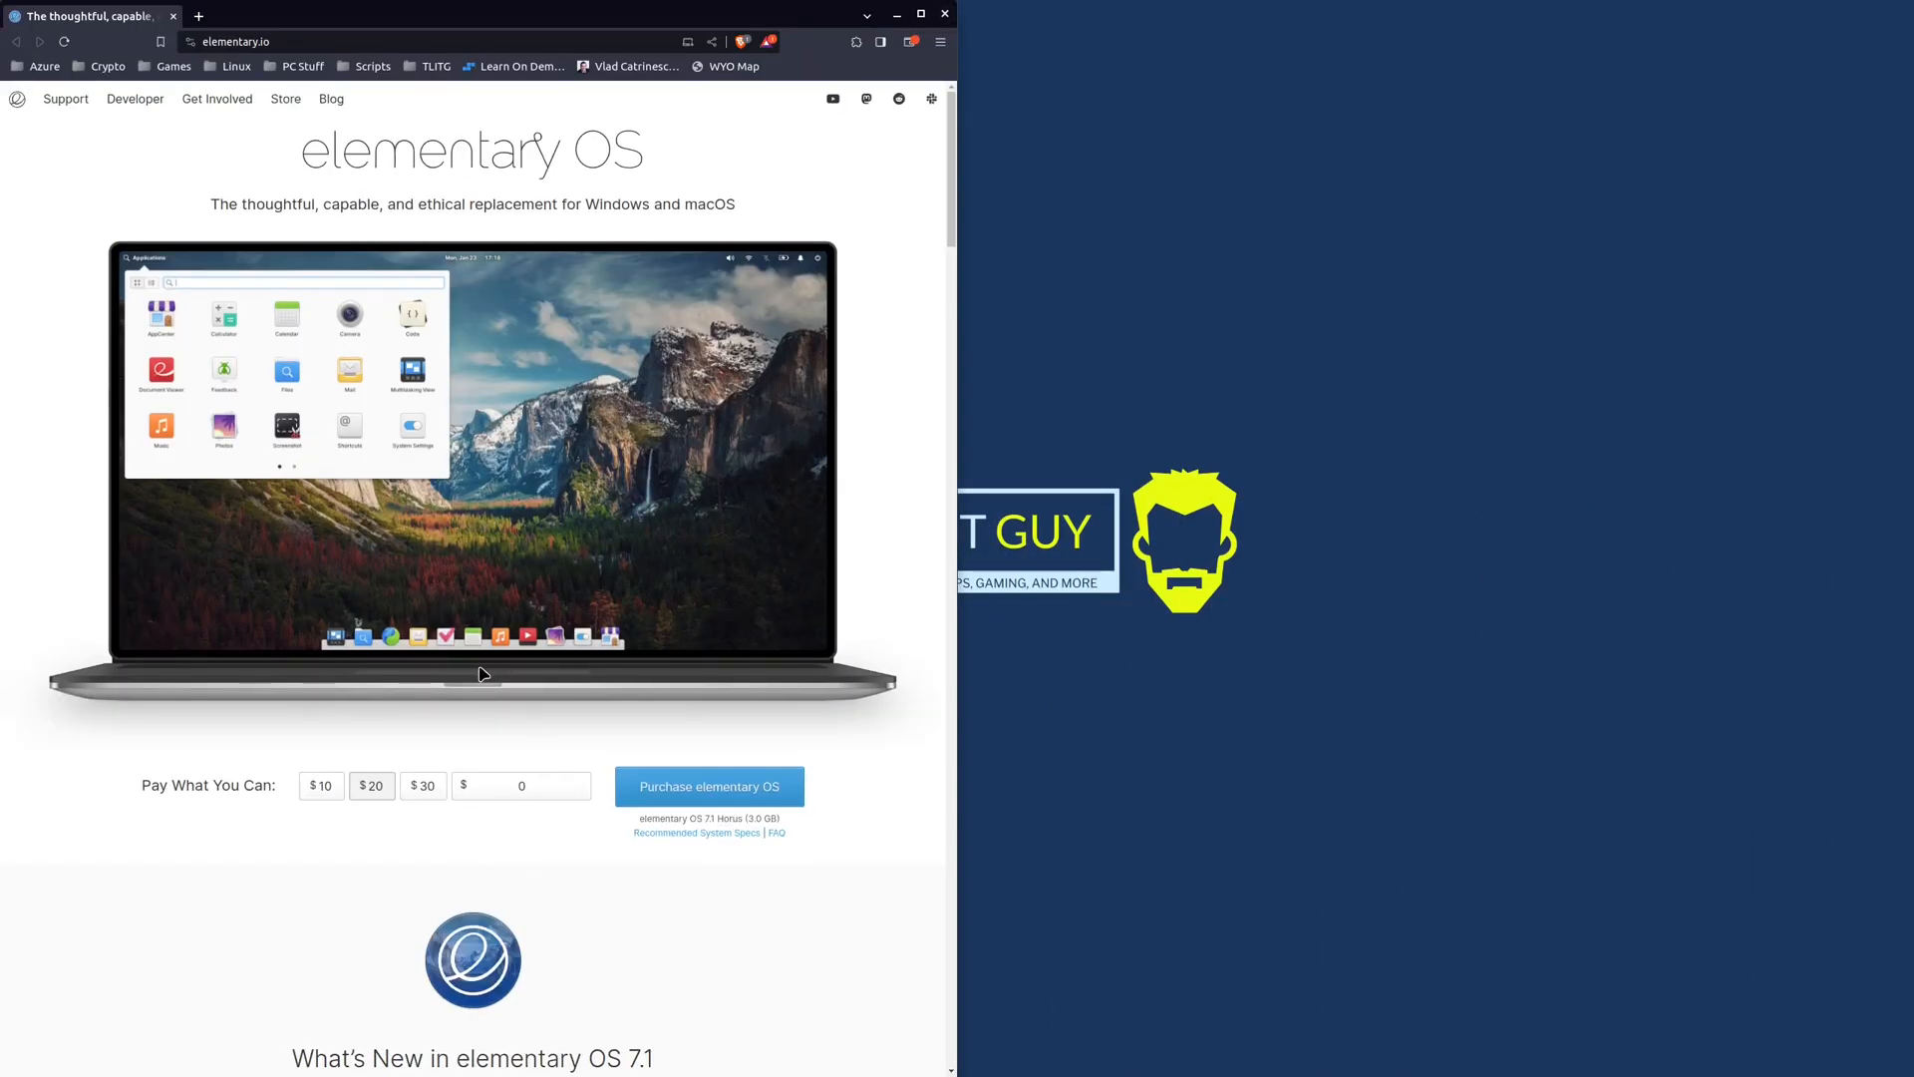
- Pay a custom amount of 0 dollars and start downloading the elementary OS 7.1 ISO into Videos
left_click(643, 788)
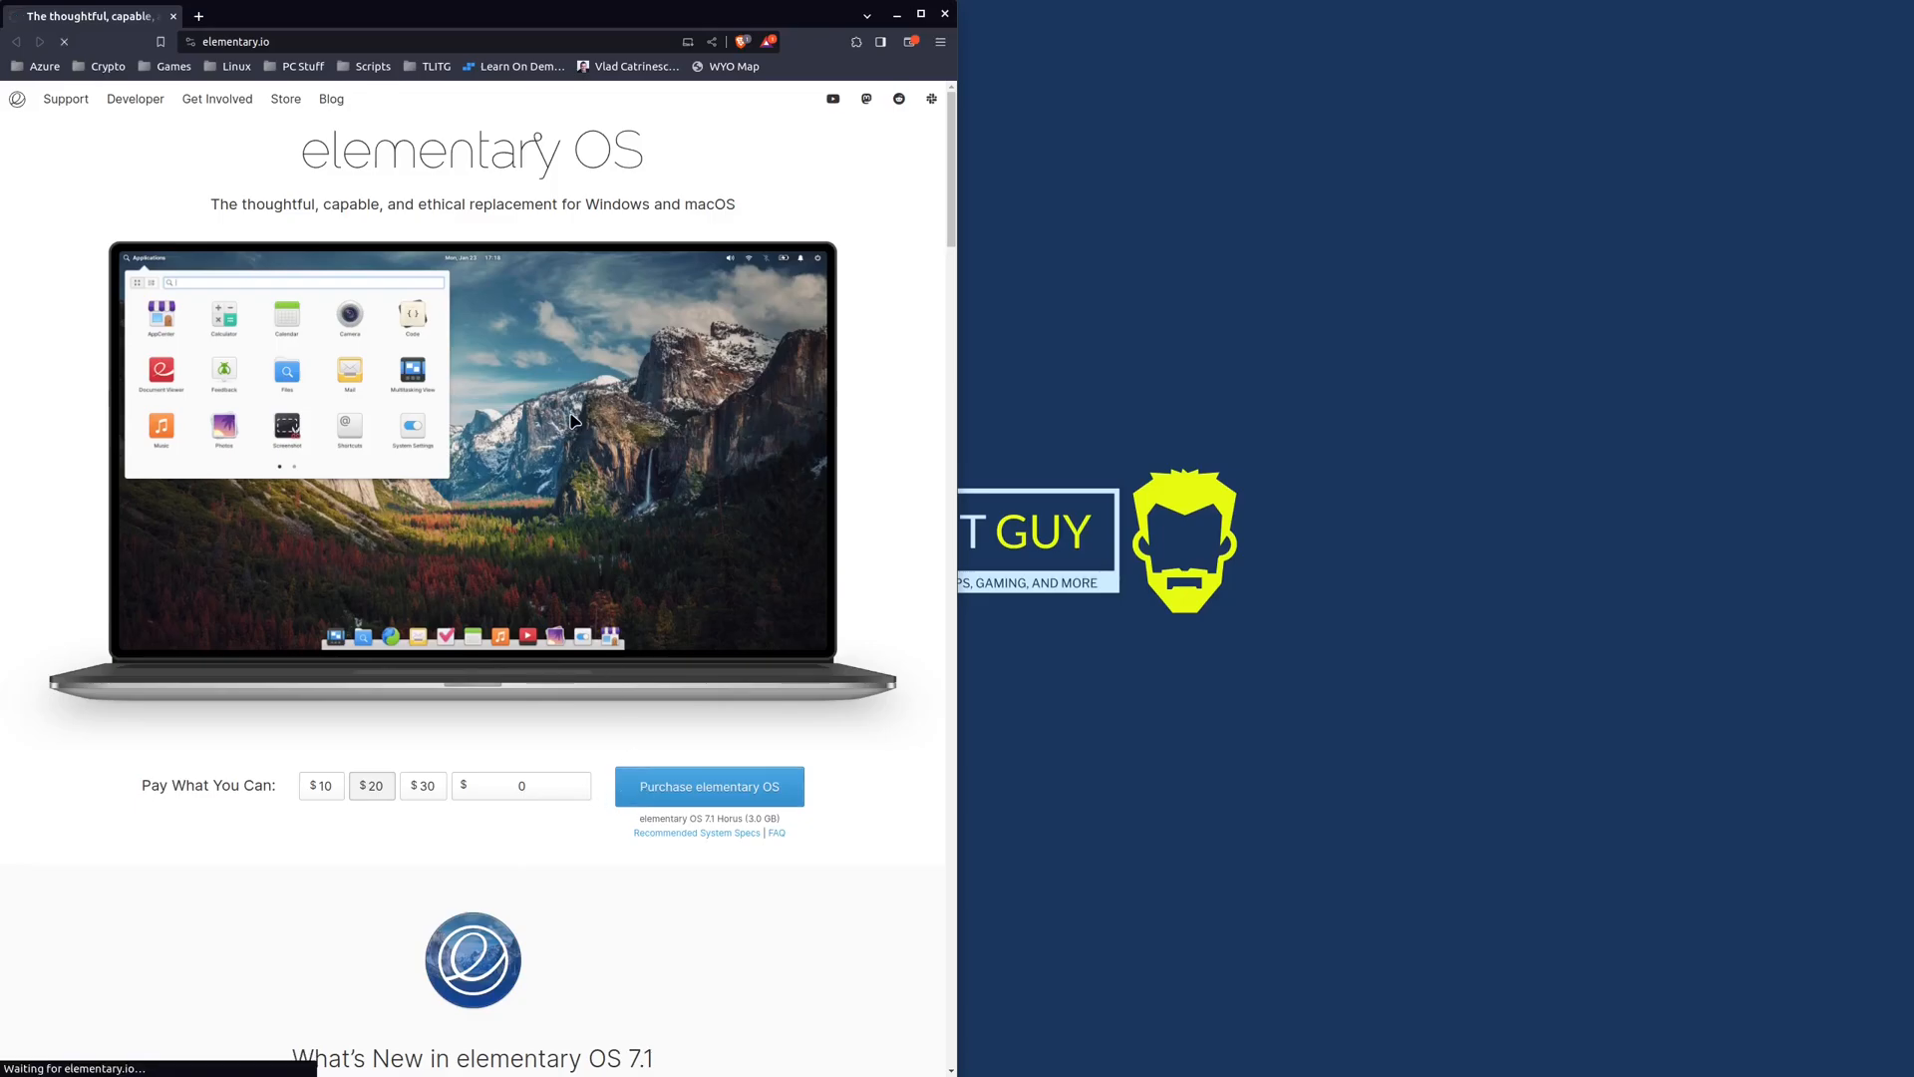
left_click(531, 784)
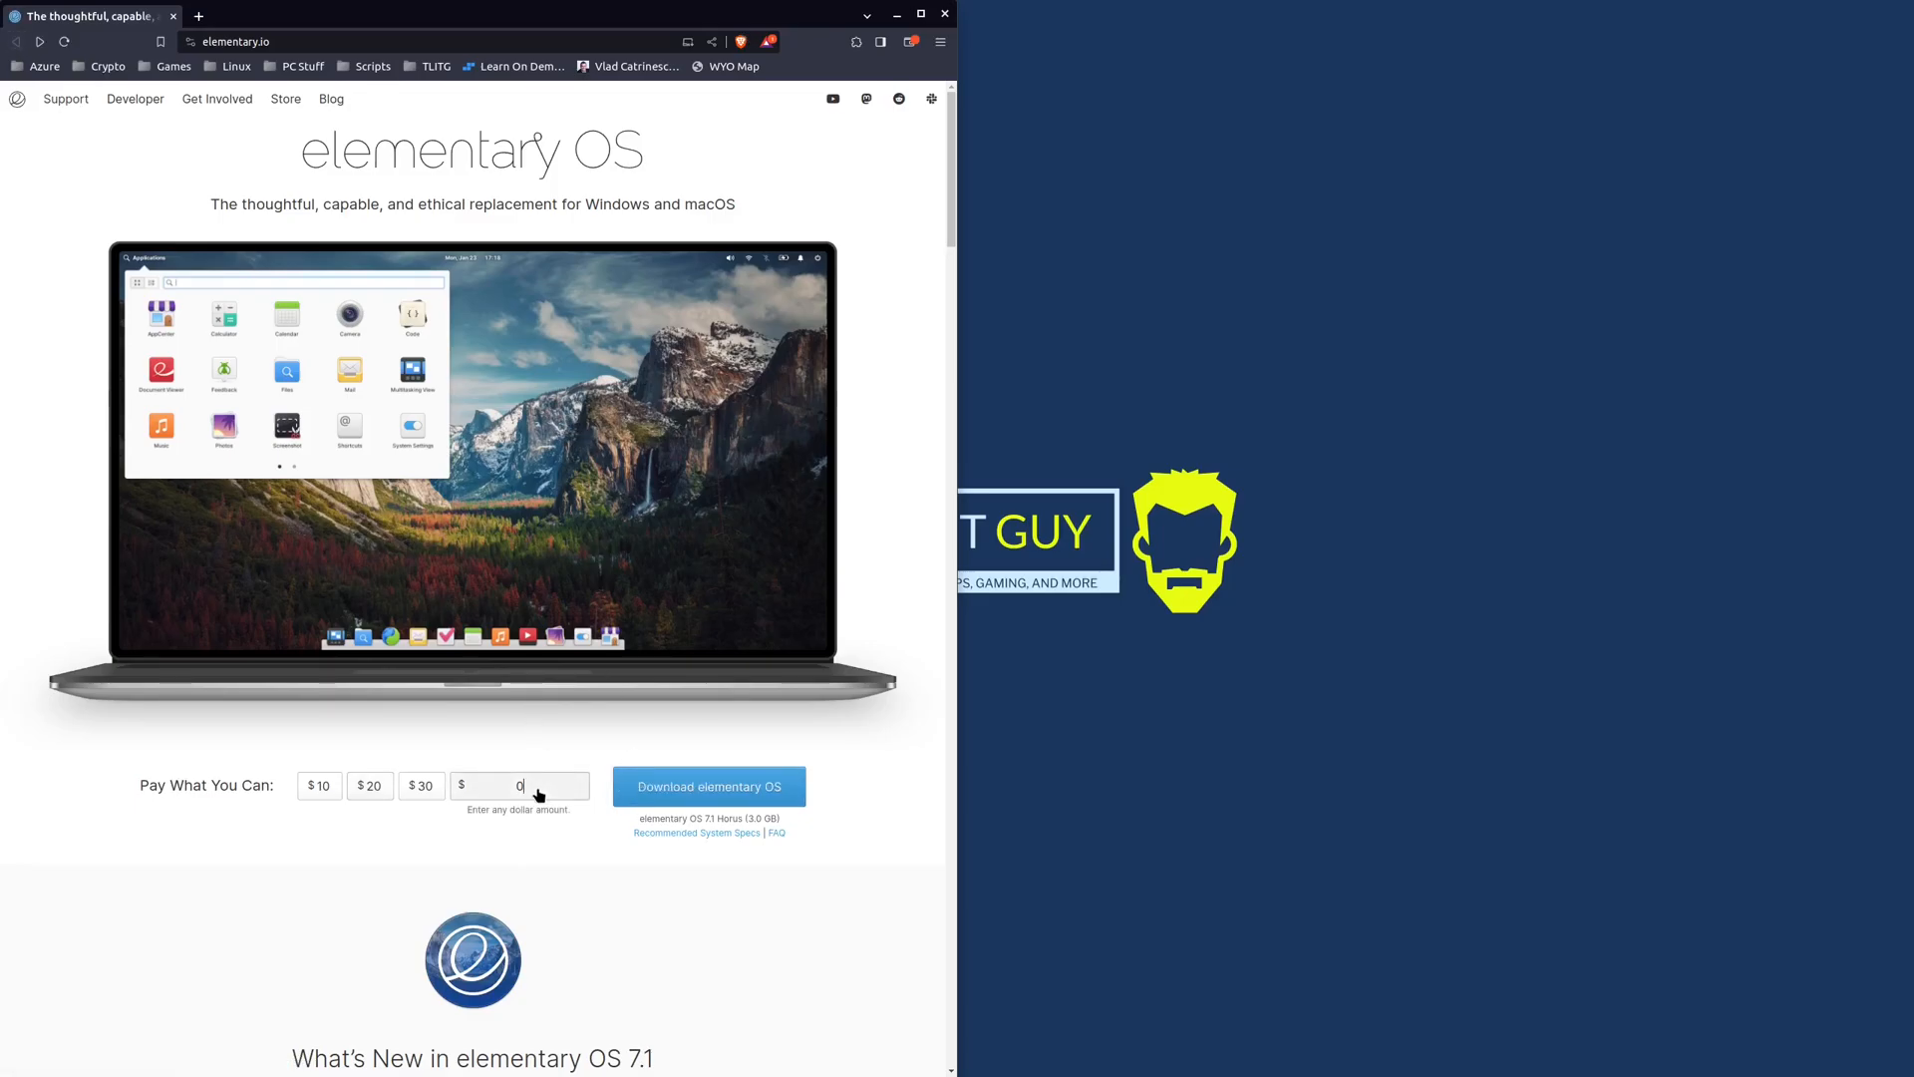
left_click(635, 796)
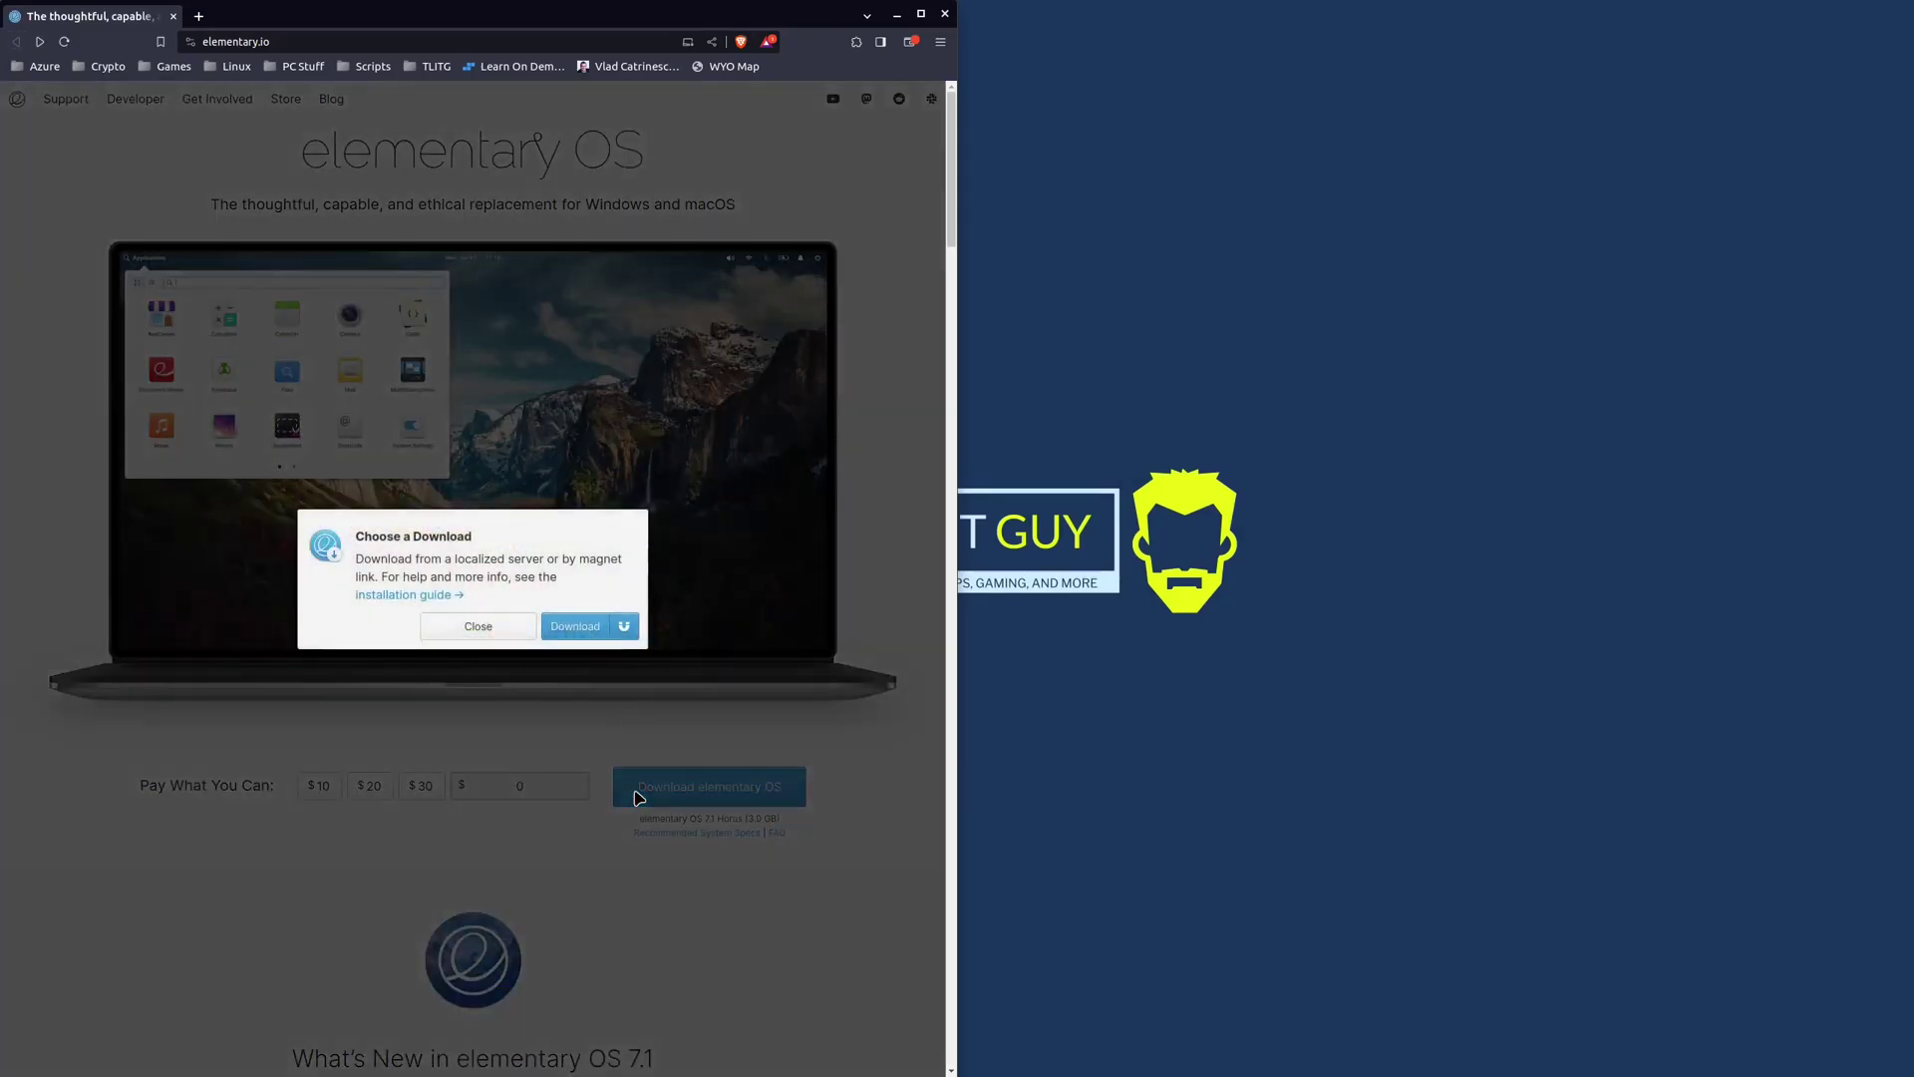
left_click(563, 629)
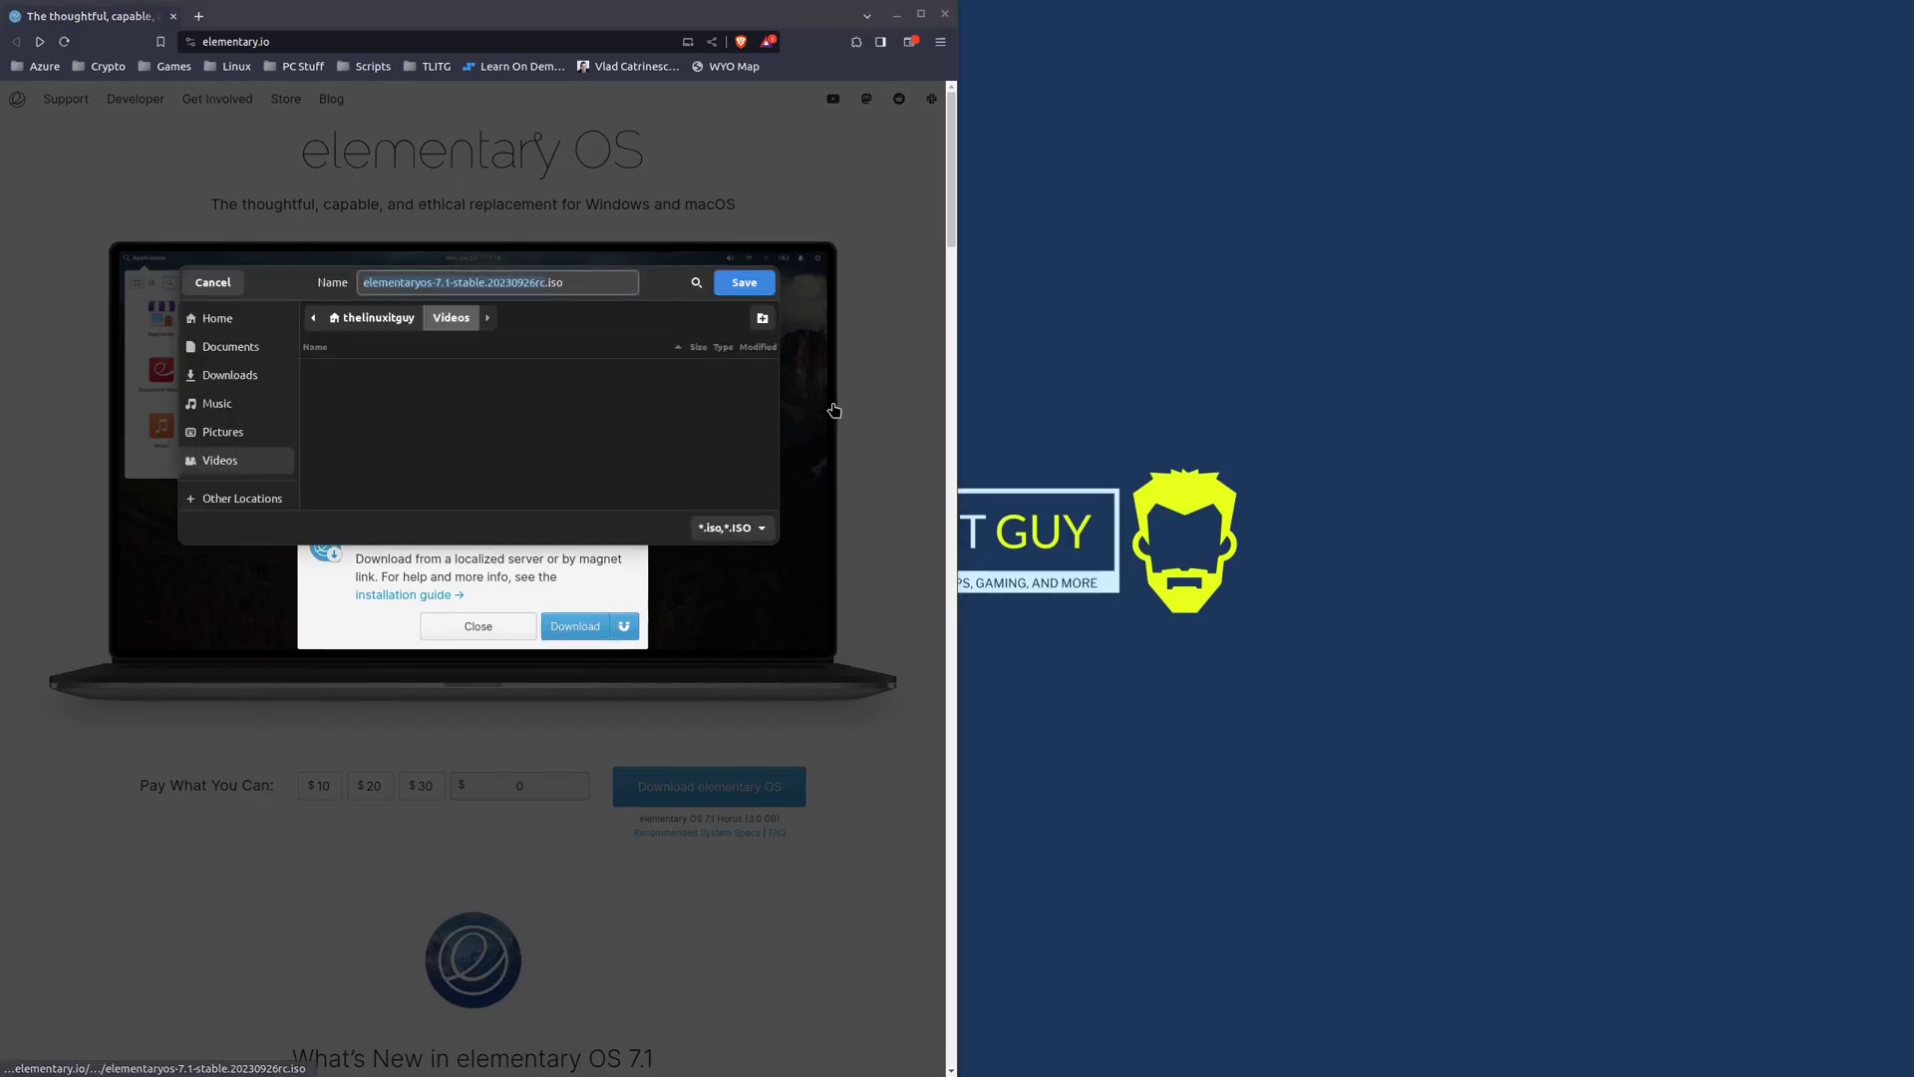
left_click(748, 283)
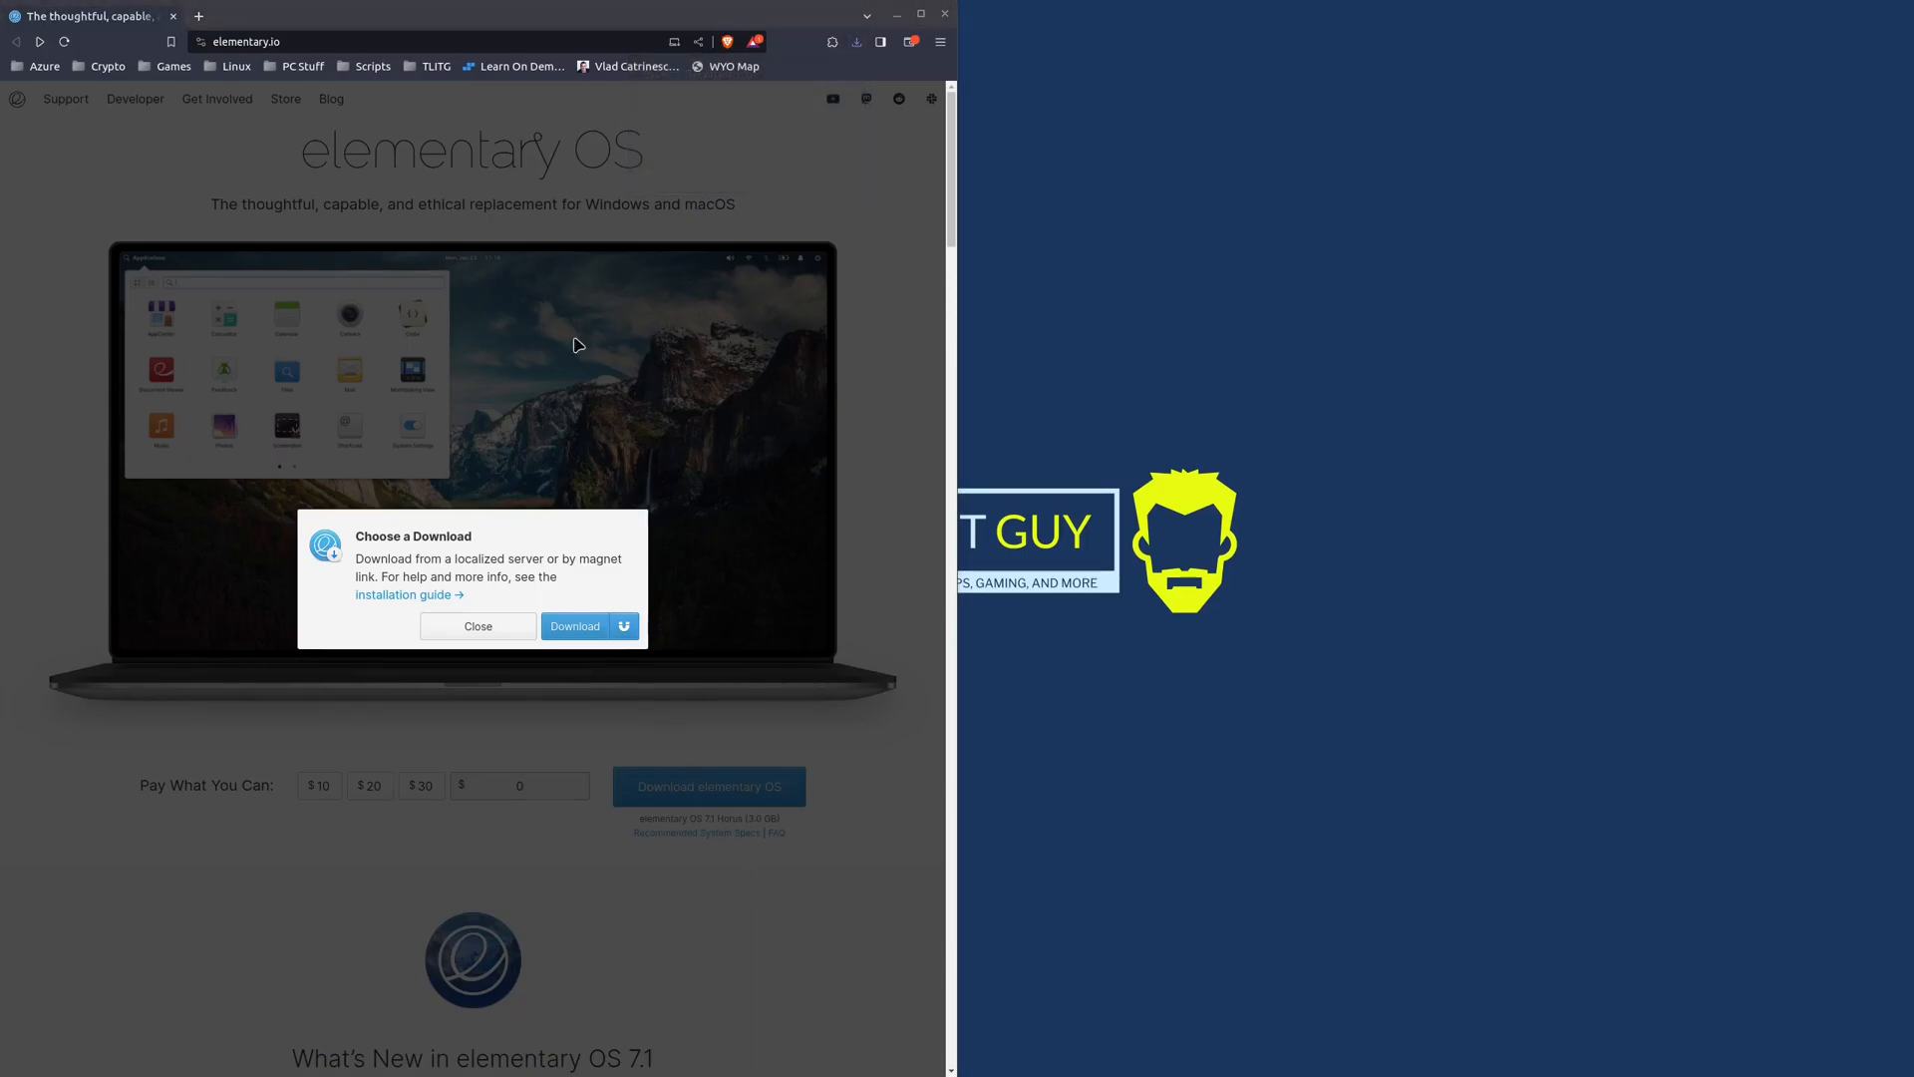
- Search for 'etcher' and reach the download section on etcher.balena.io
left_click(236, 42)
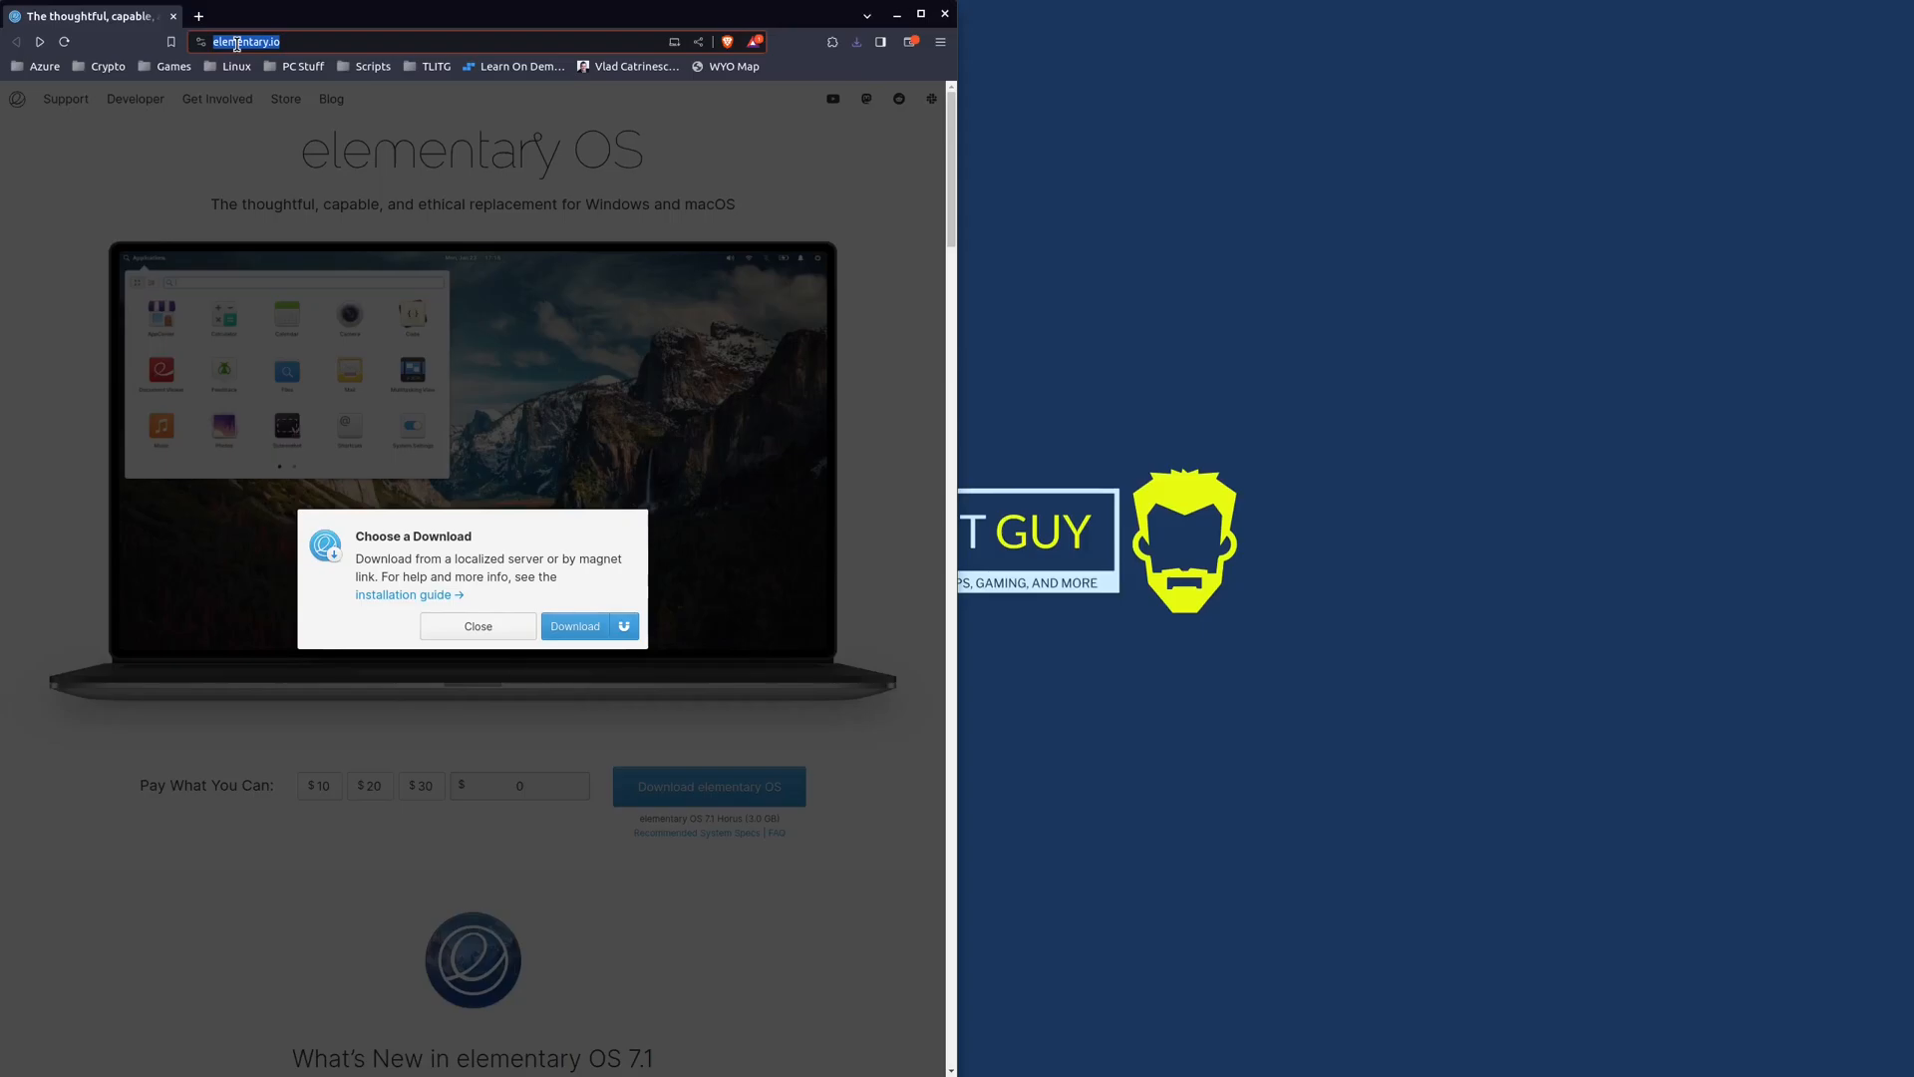
type("etcher")
key("Return")
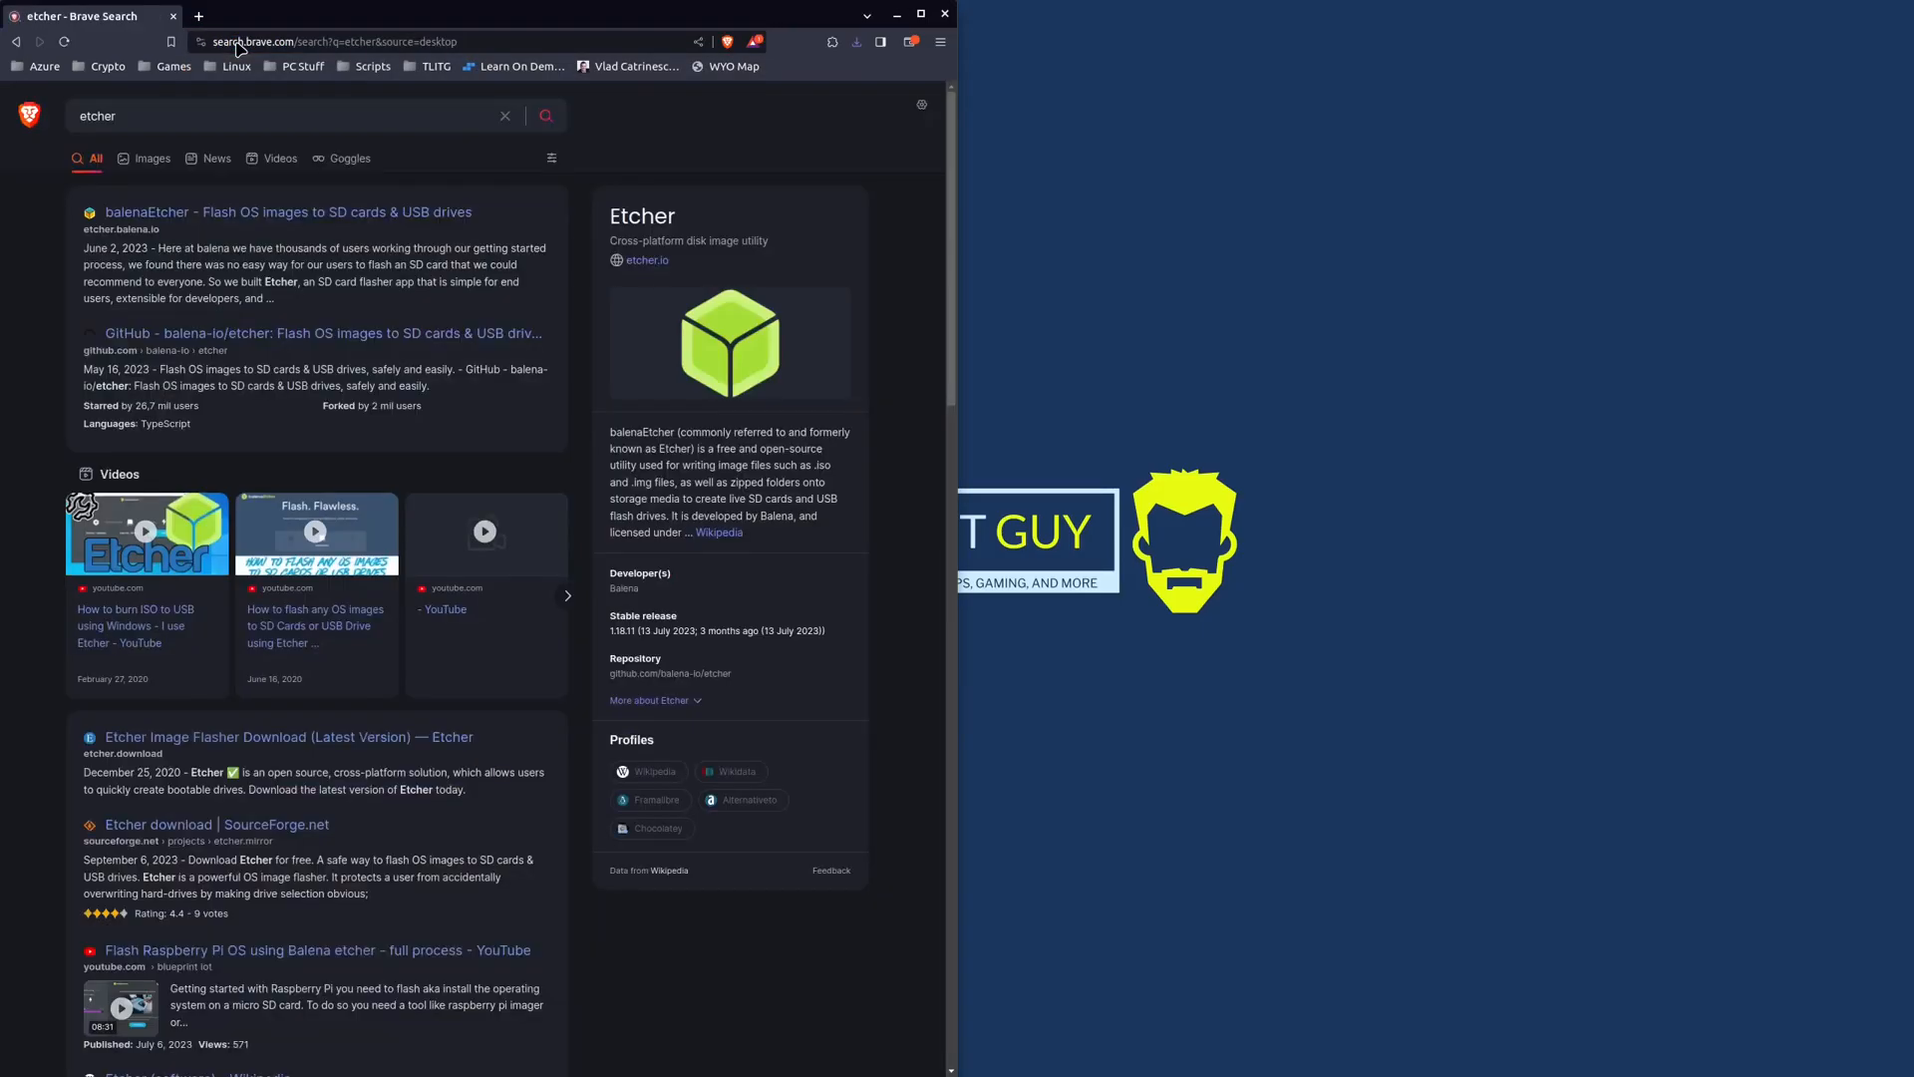
left_click(288, 213)
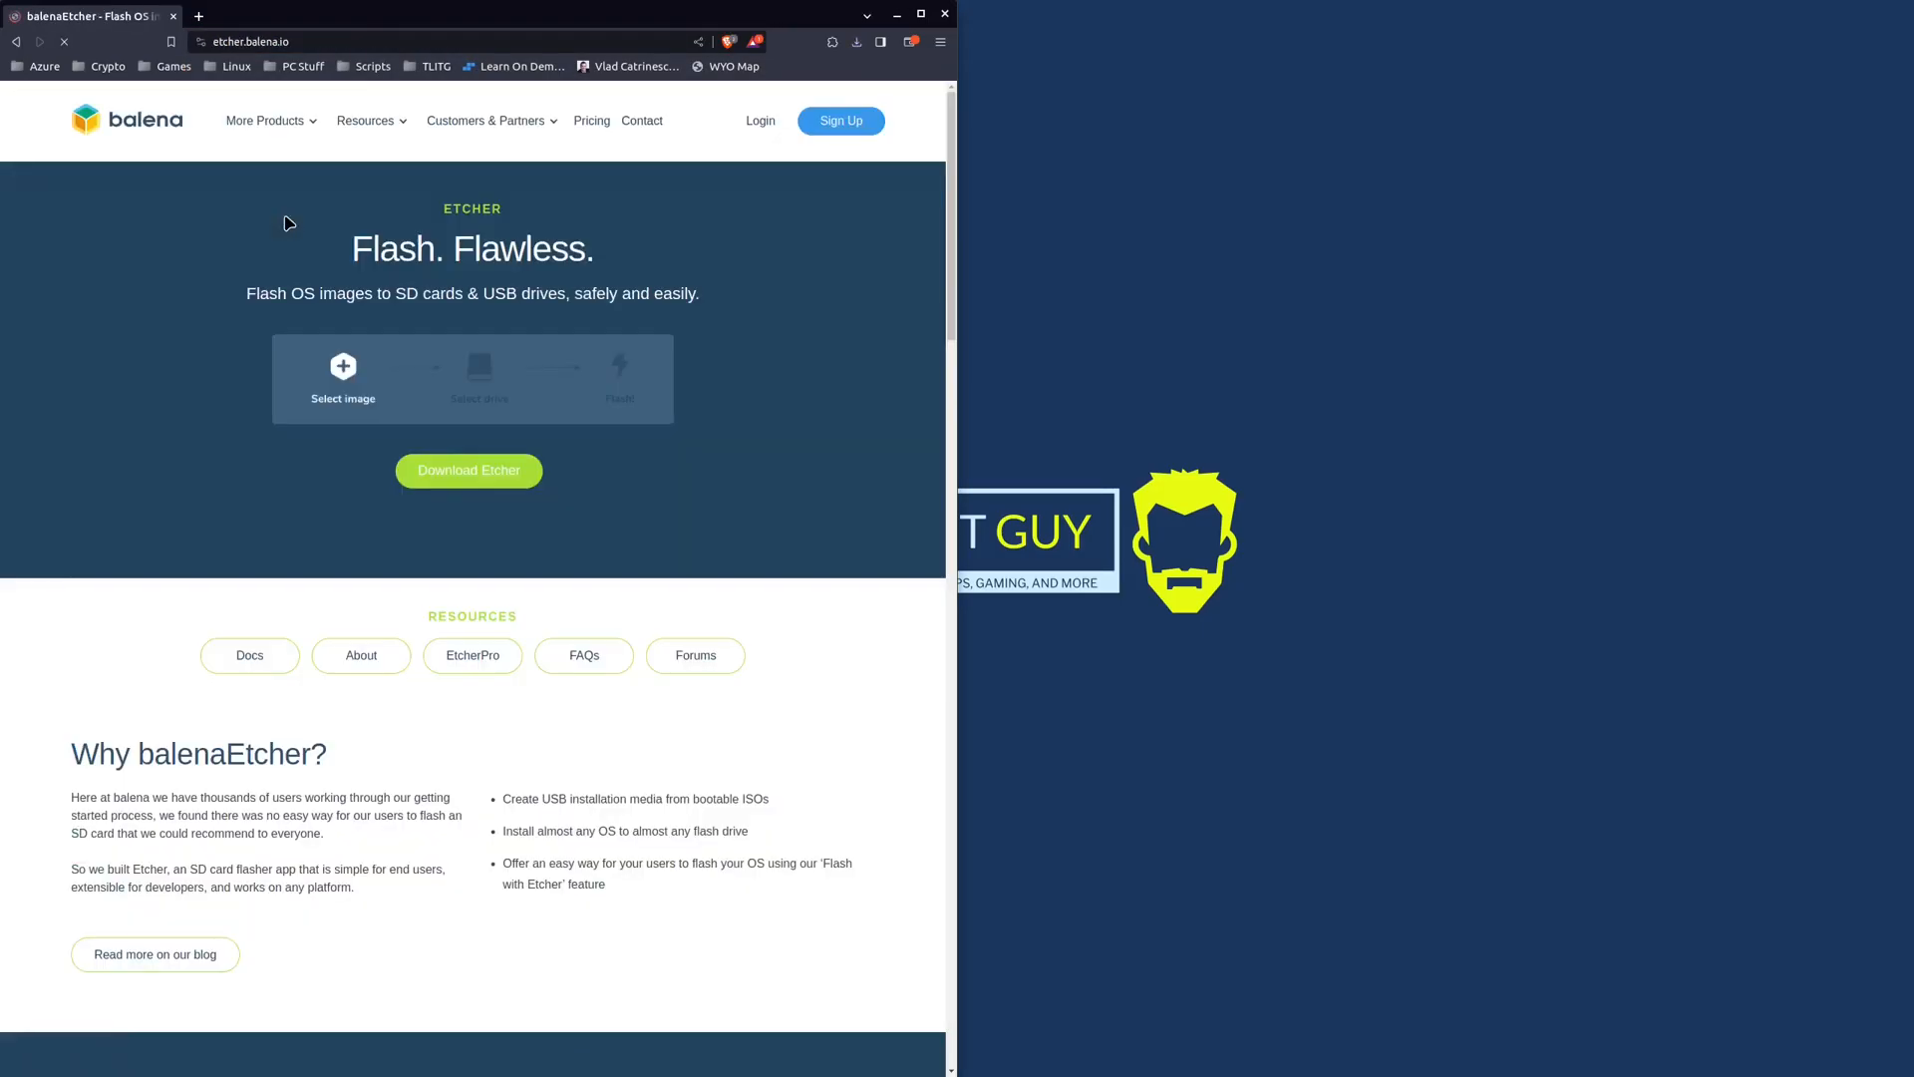
left_click(468, 473)
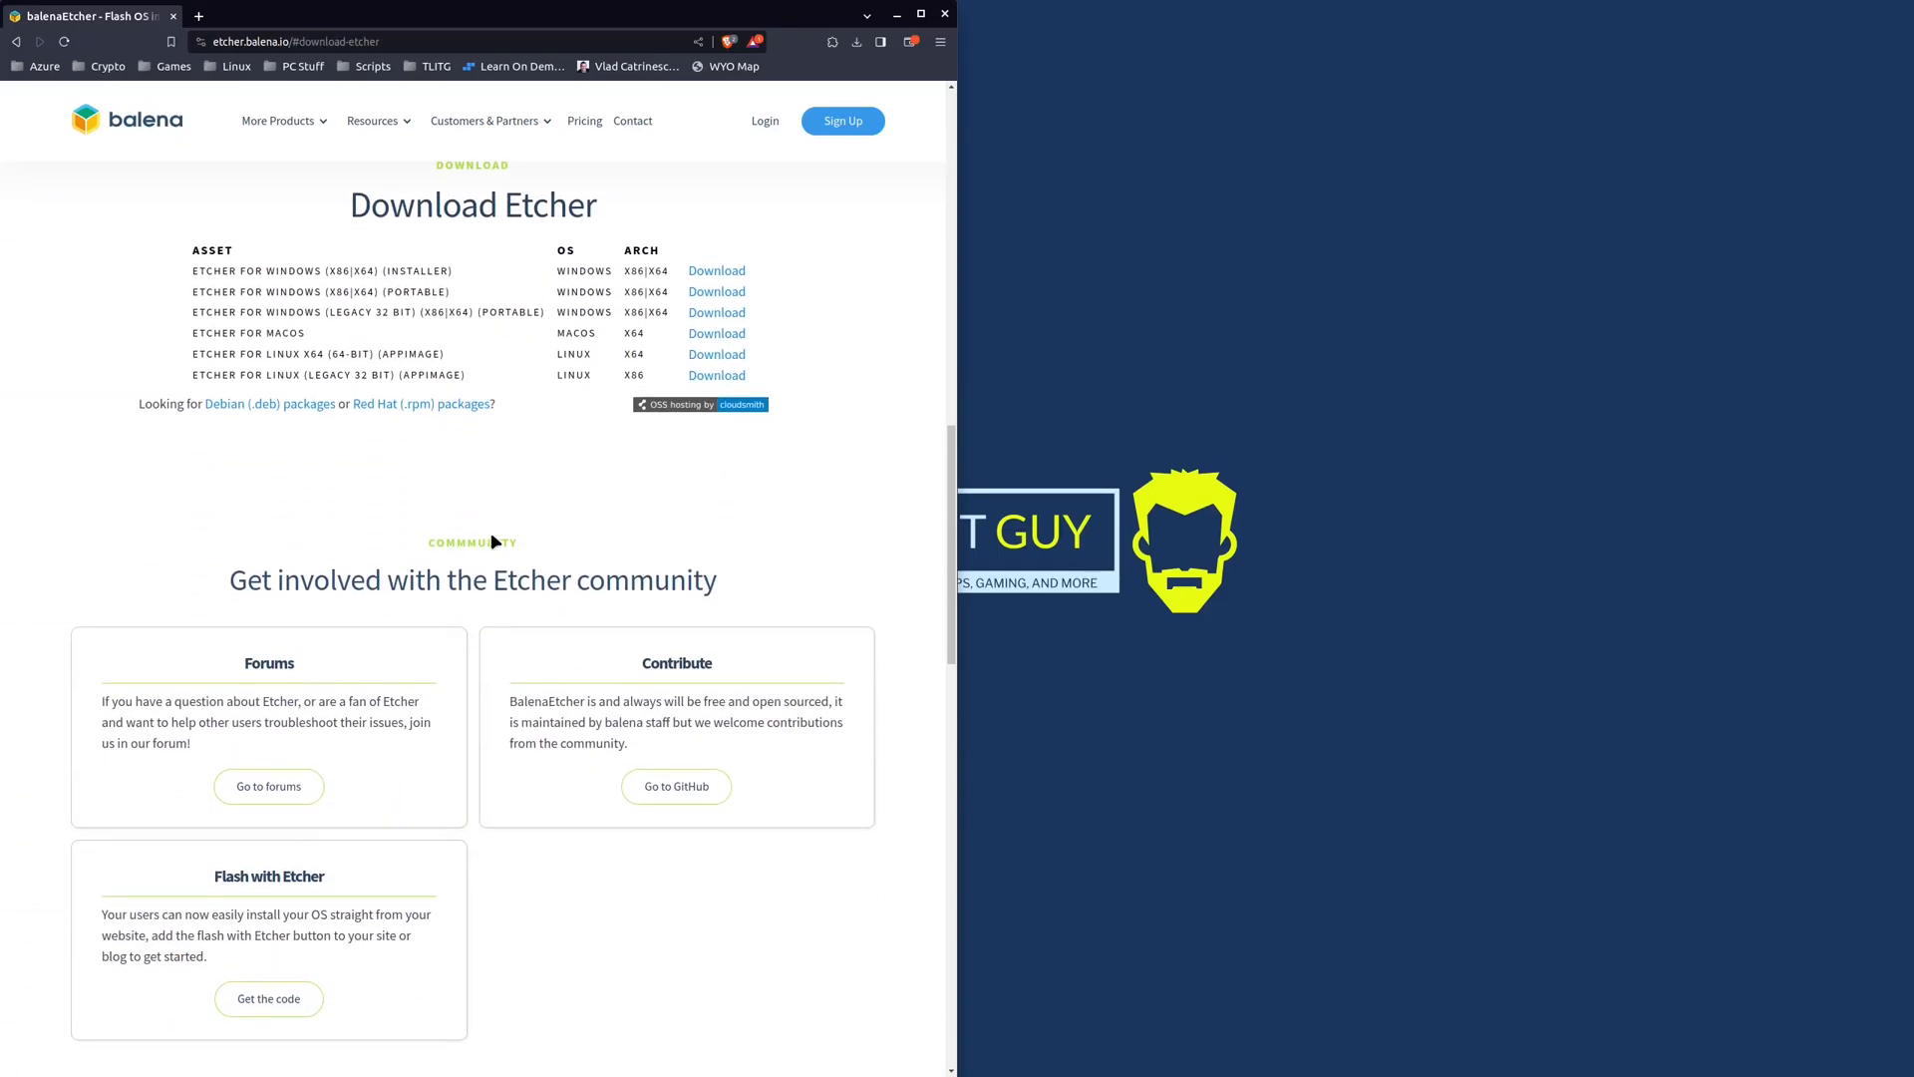
- Download the balenaEtcher 1.18.11 Linux x64 AppImage into the Downloads folder
double_click(337, 357)
left_click(727, 356)
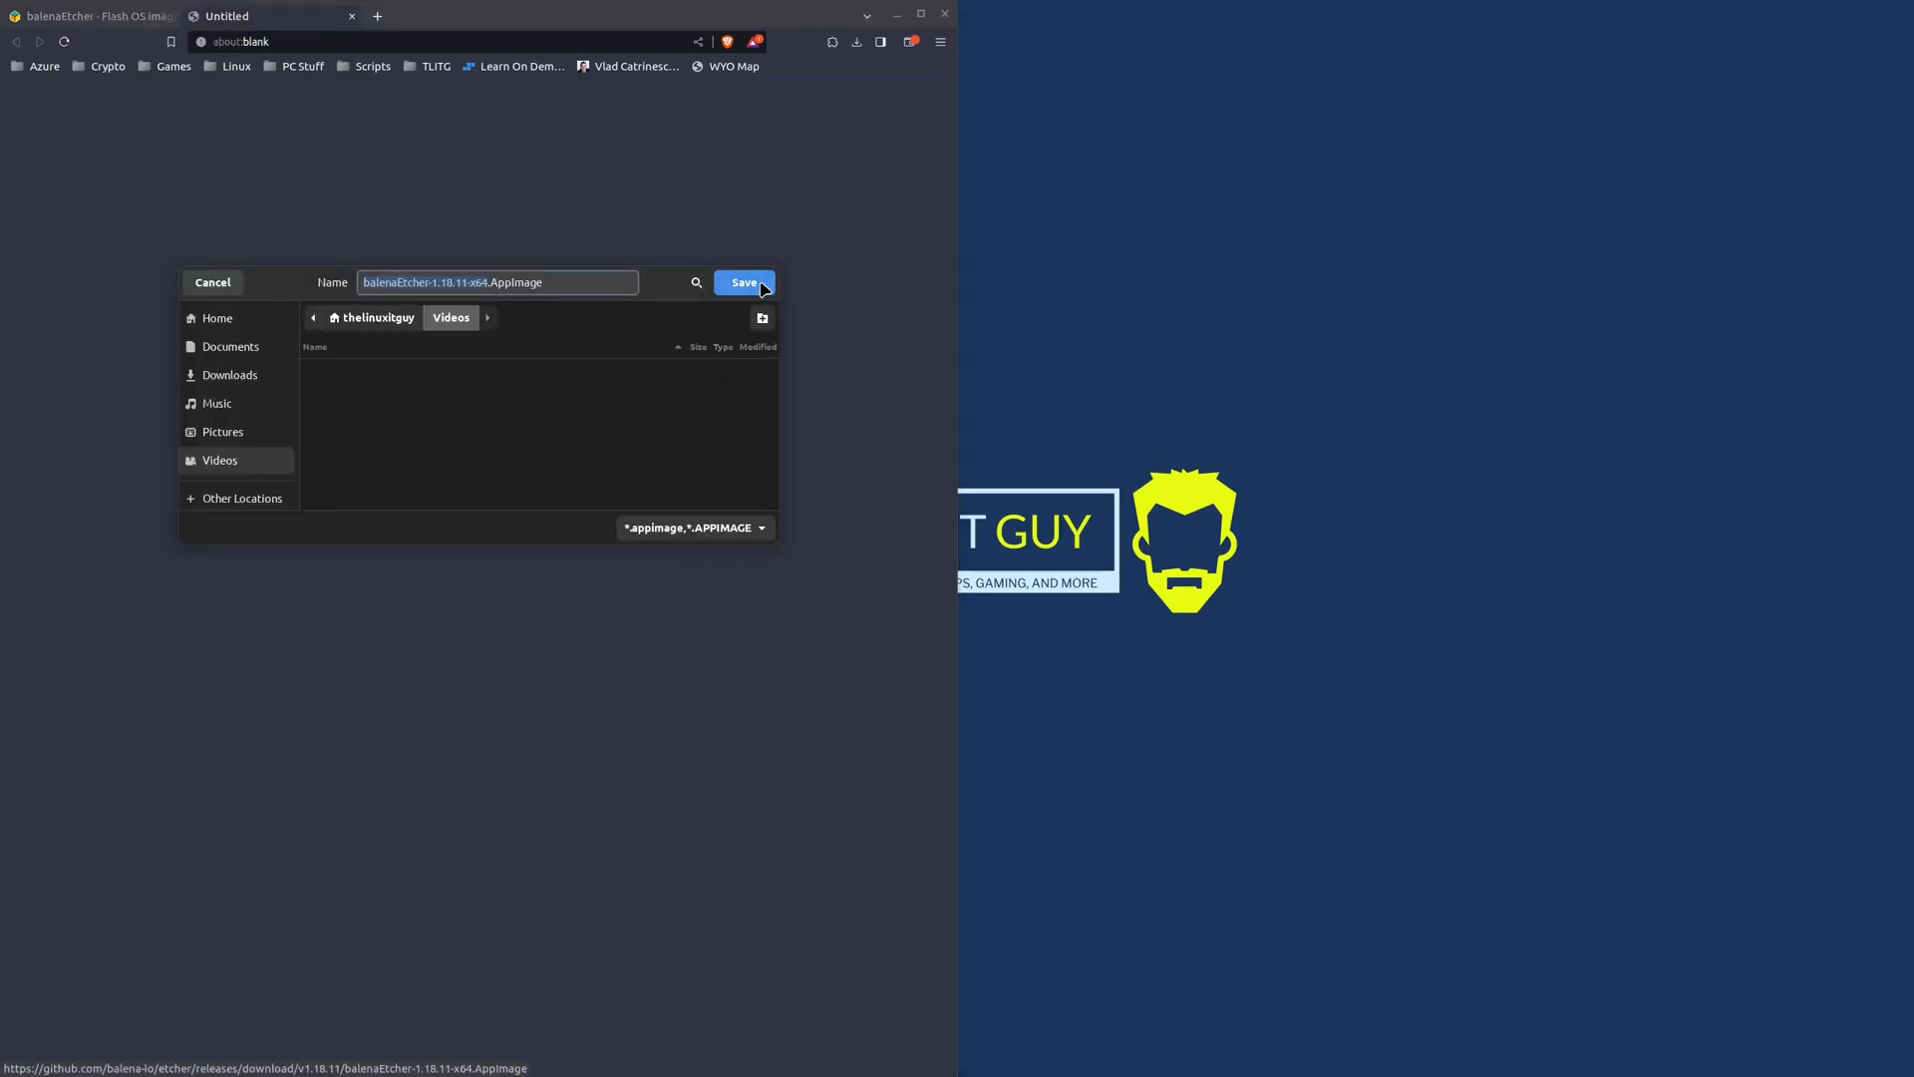
left_click(229, 375)
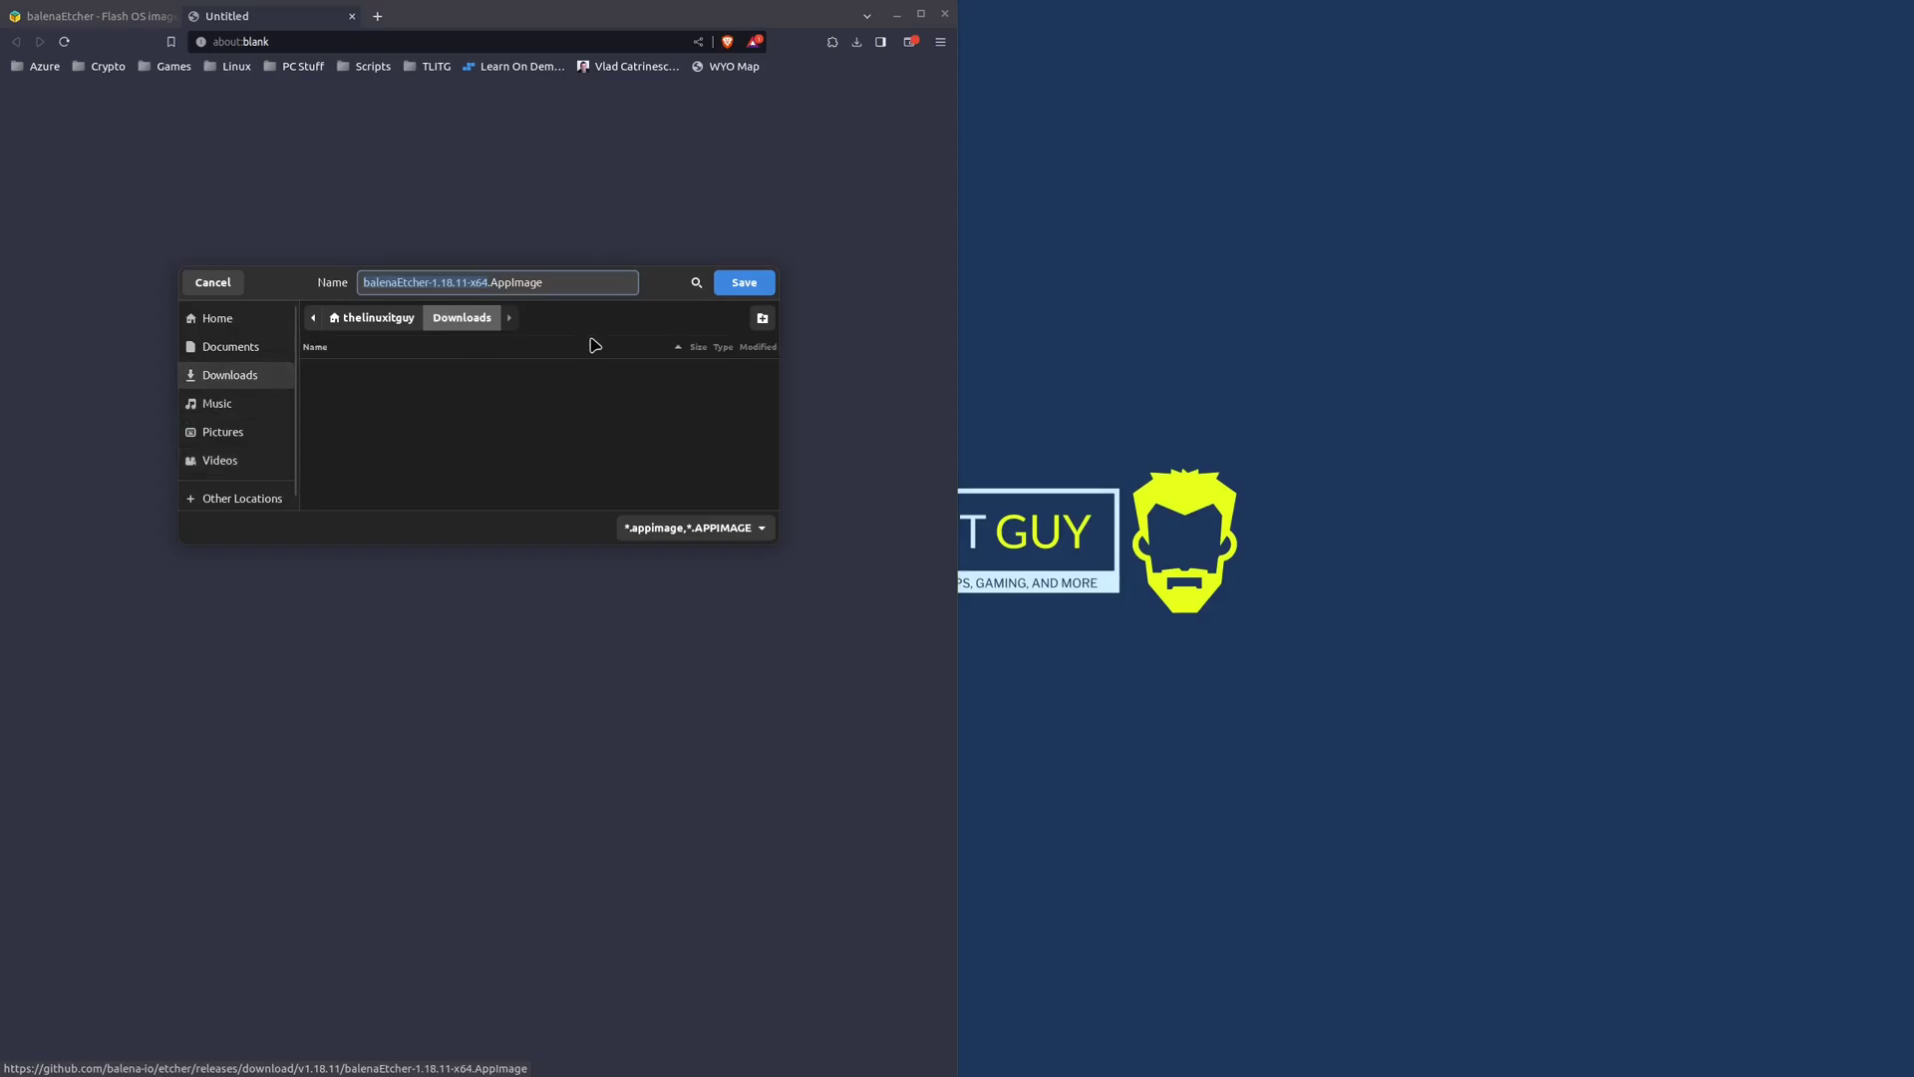
left_click(743, 283)
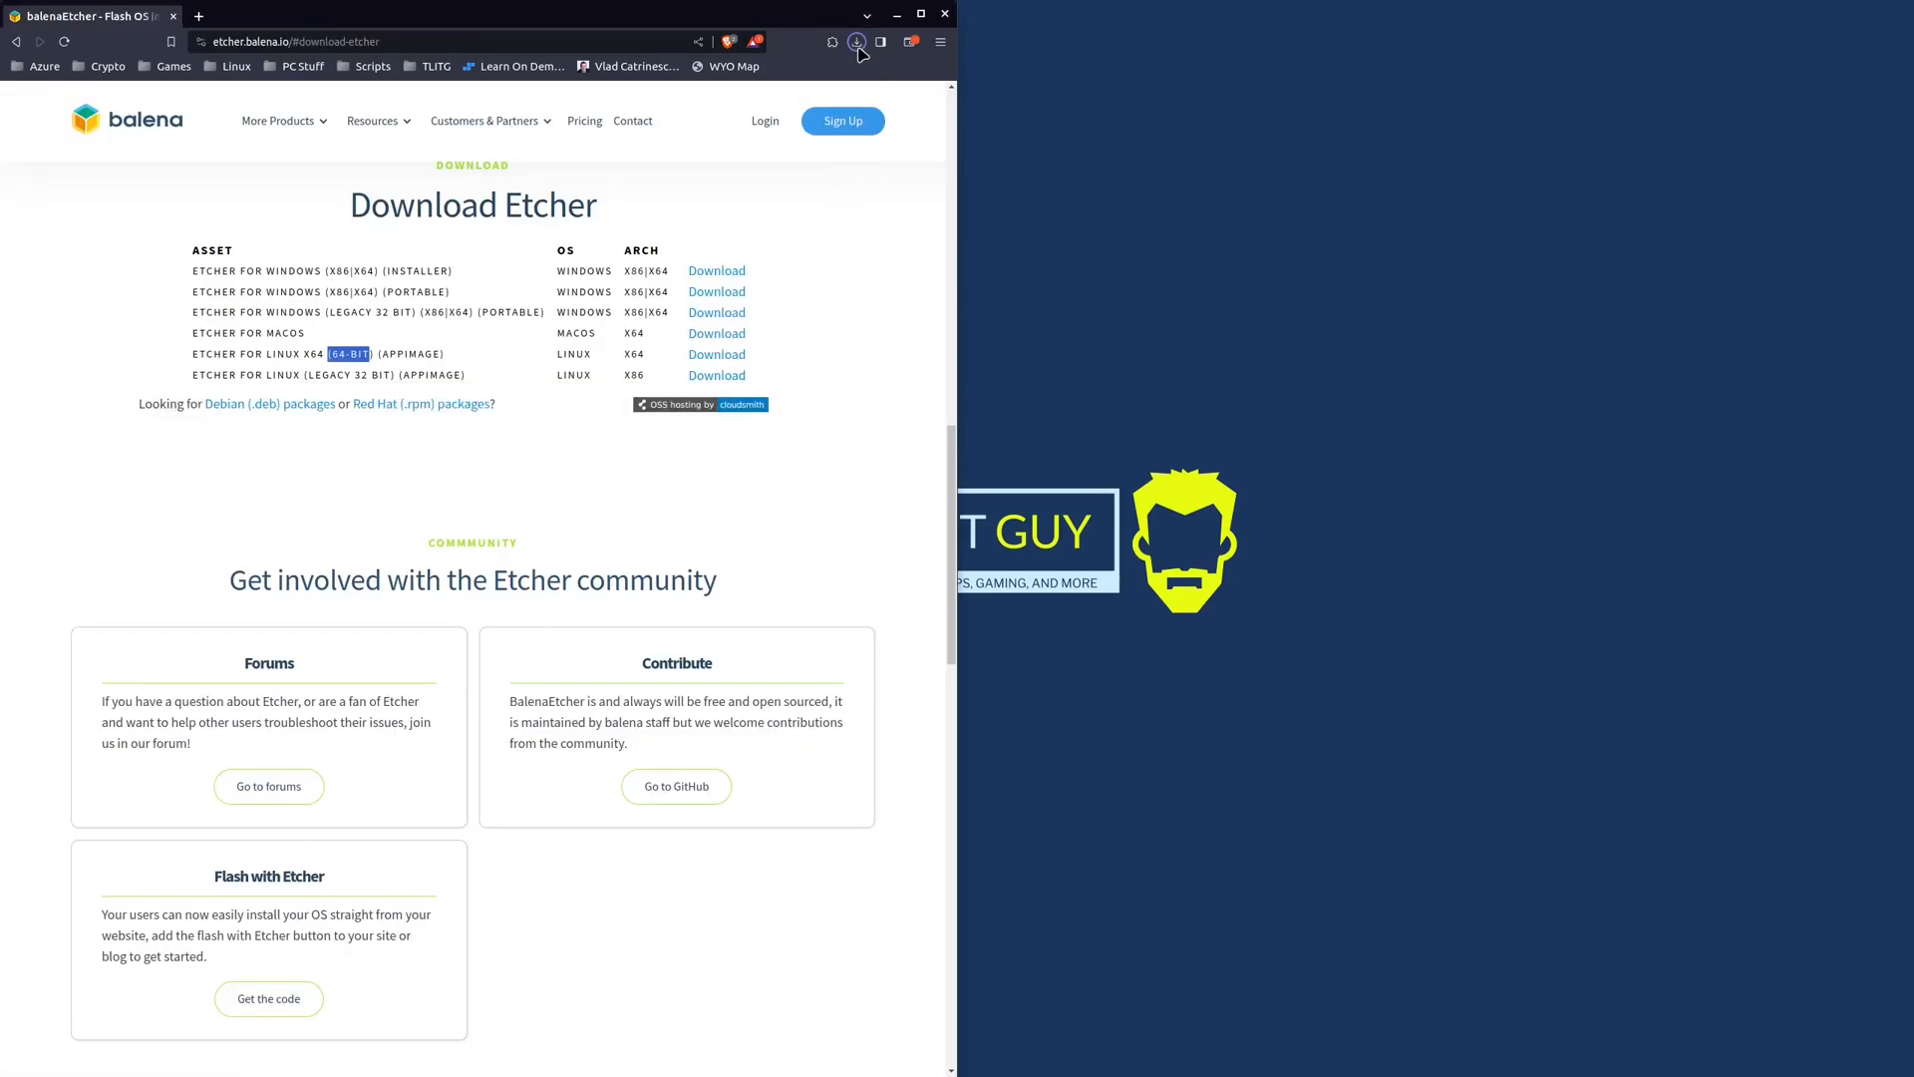
left_click(856, 46)
left_click(856, 45)
- Allow the balenaEtcher AppImage to execute as a program, launch it and start Flash from file
left_click(943, 14)
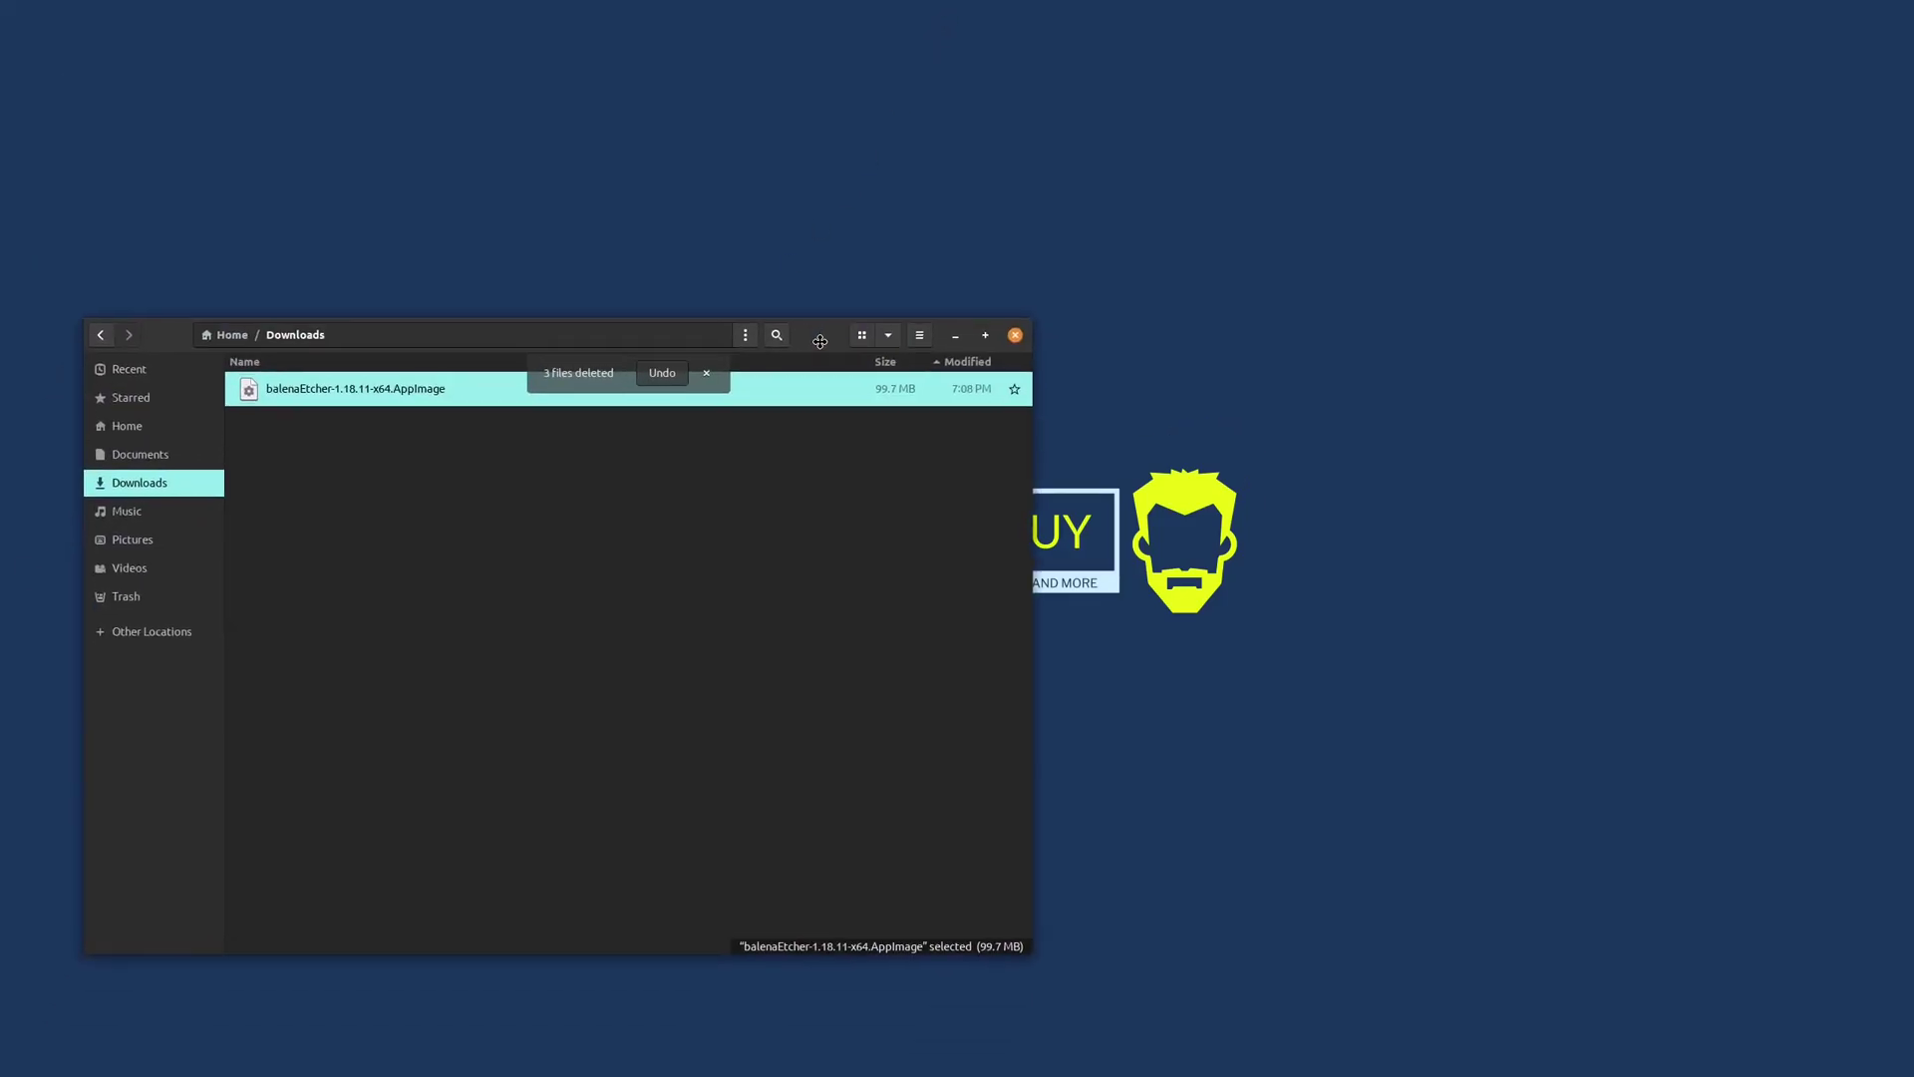
left_click(712, 376)
right_click(348, 405)
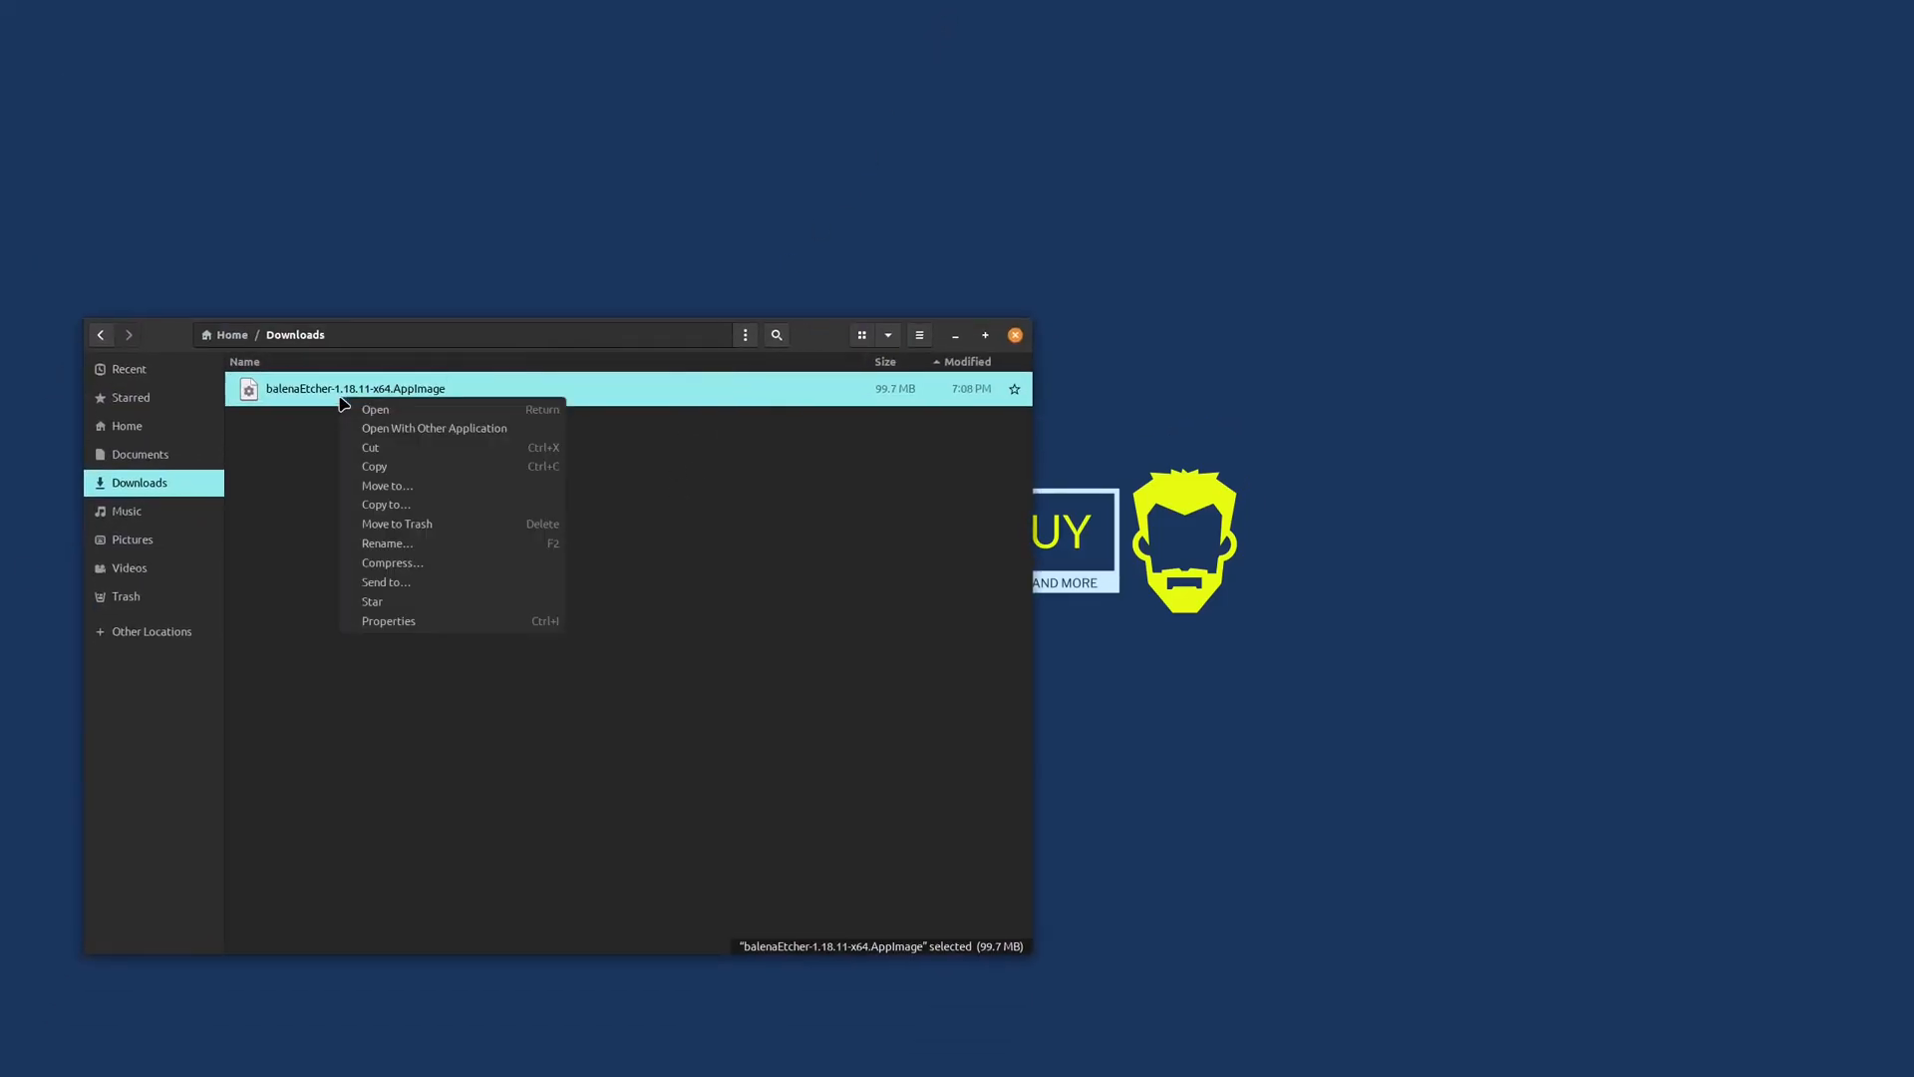
left_click(387, 626)
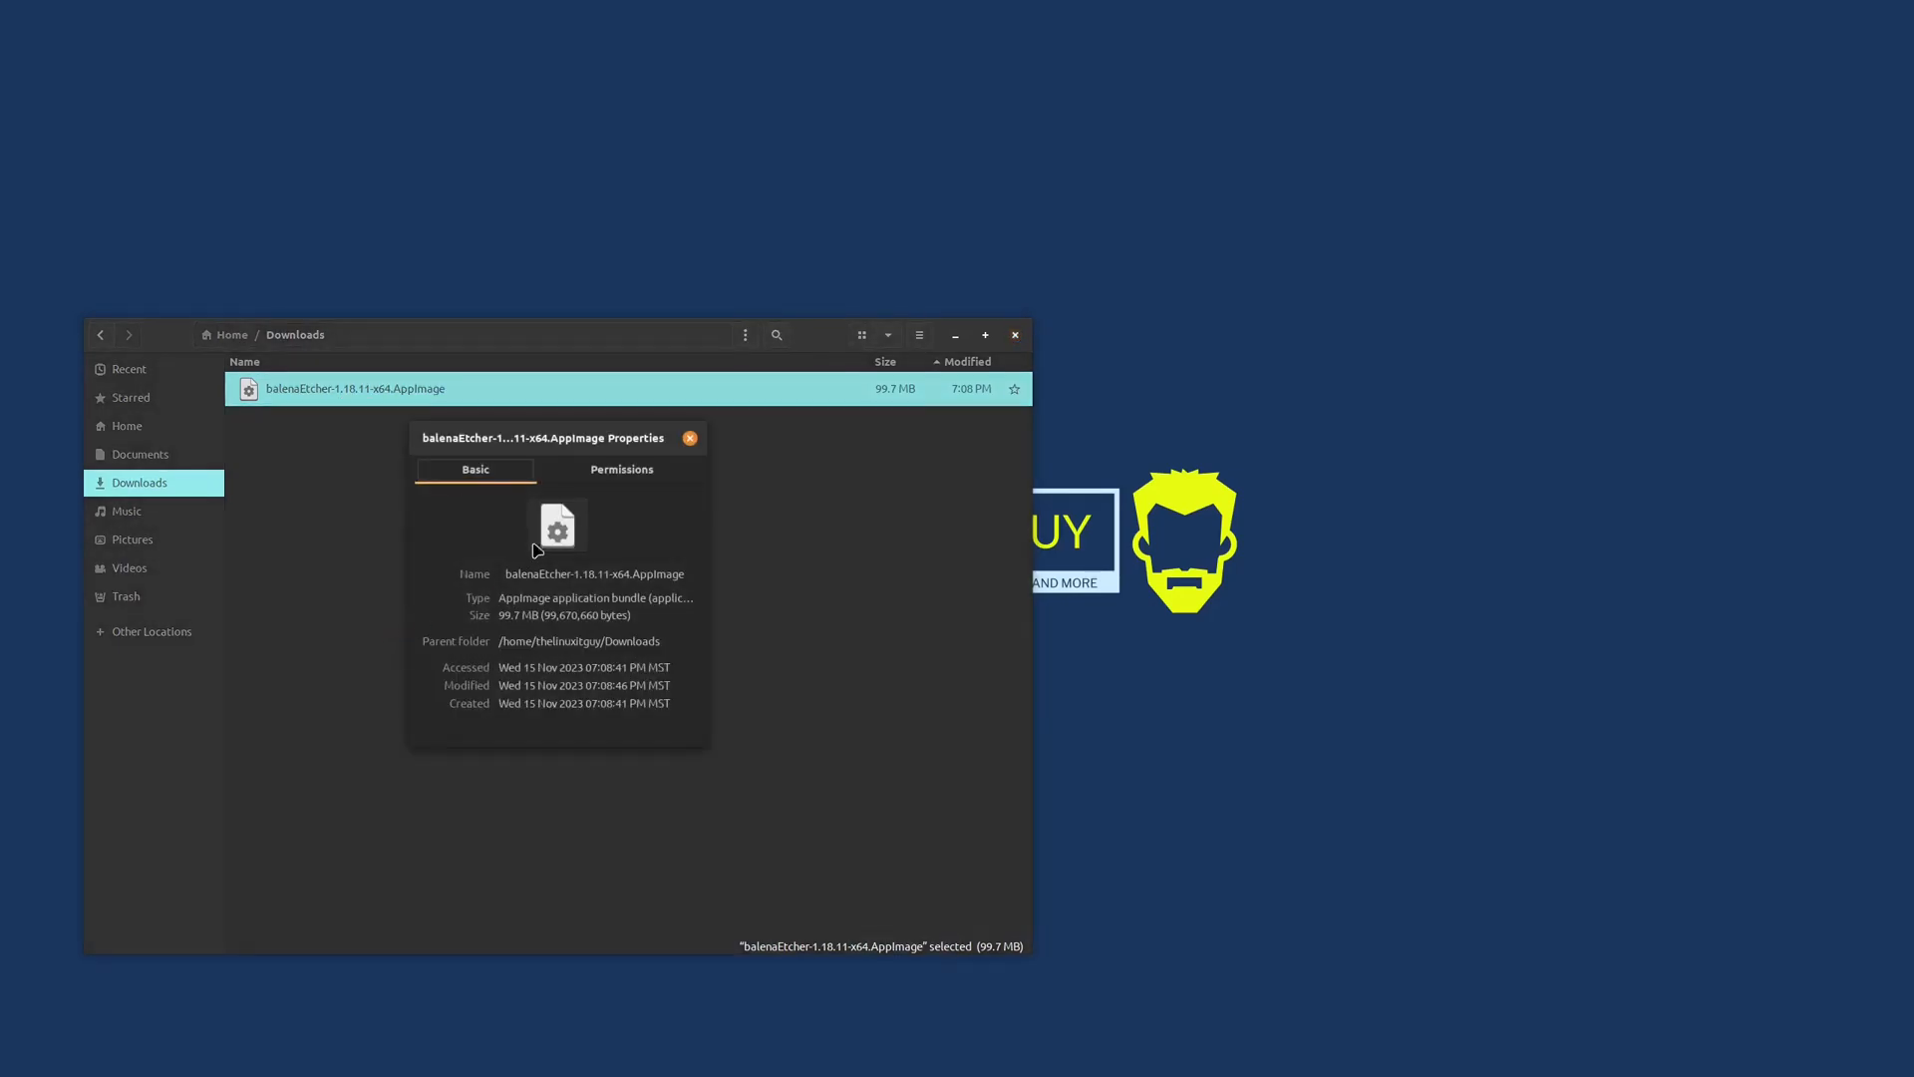
left_click(623, 473)
left_click(524, 699)
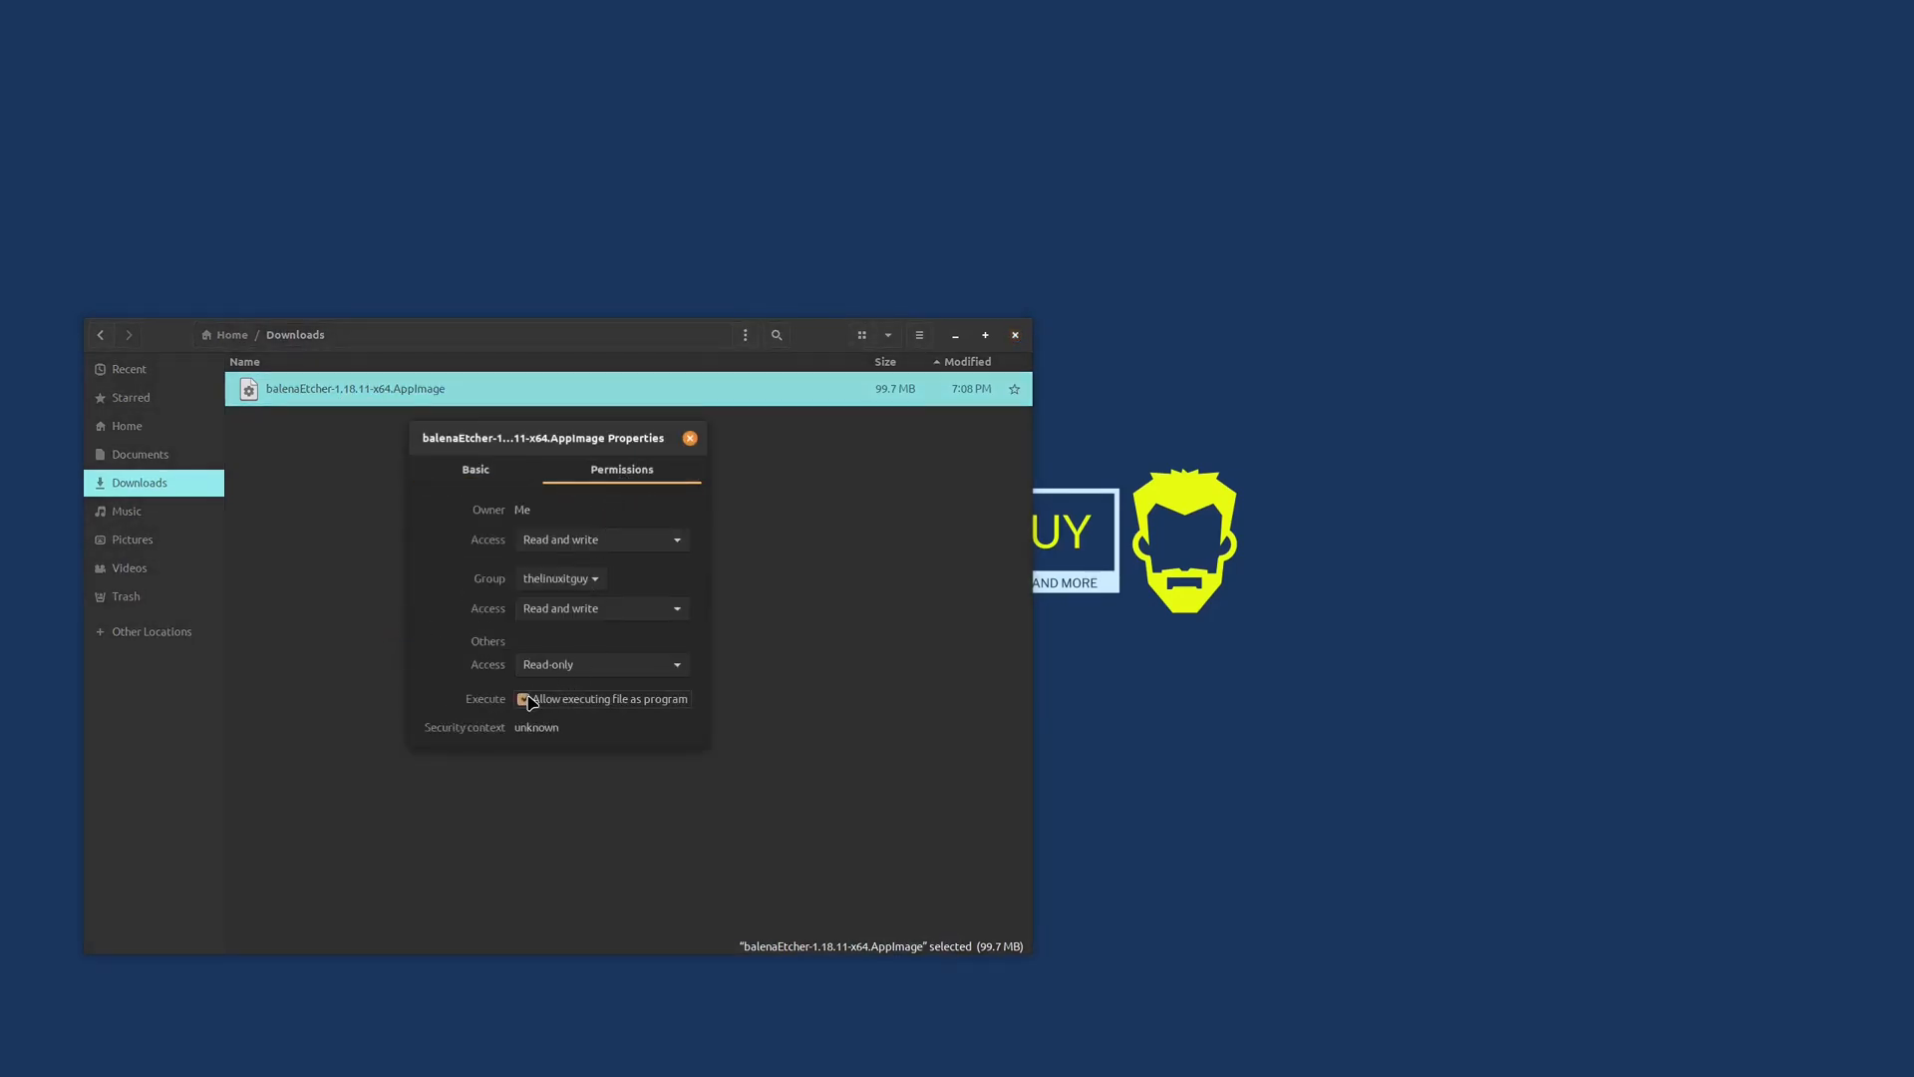
left_click(694, 443)
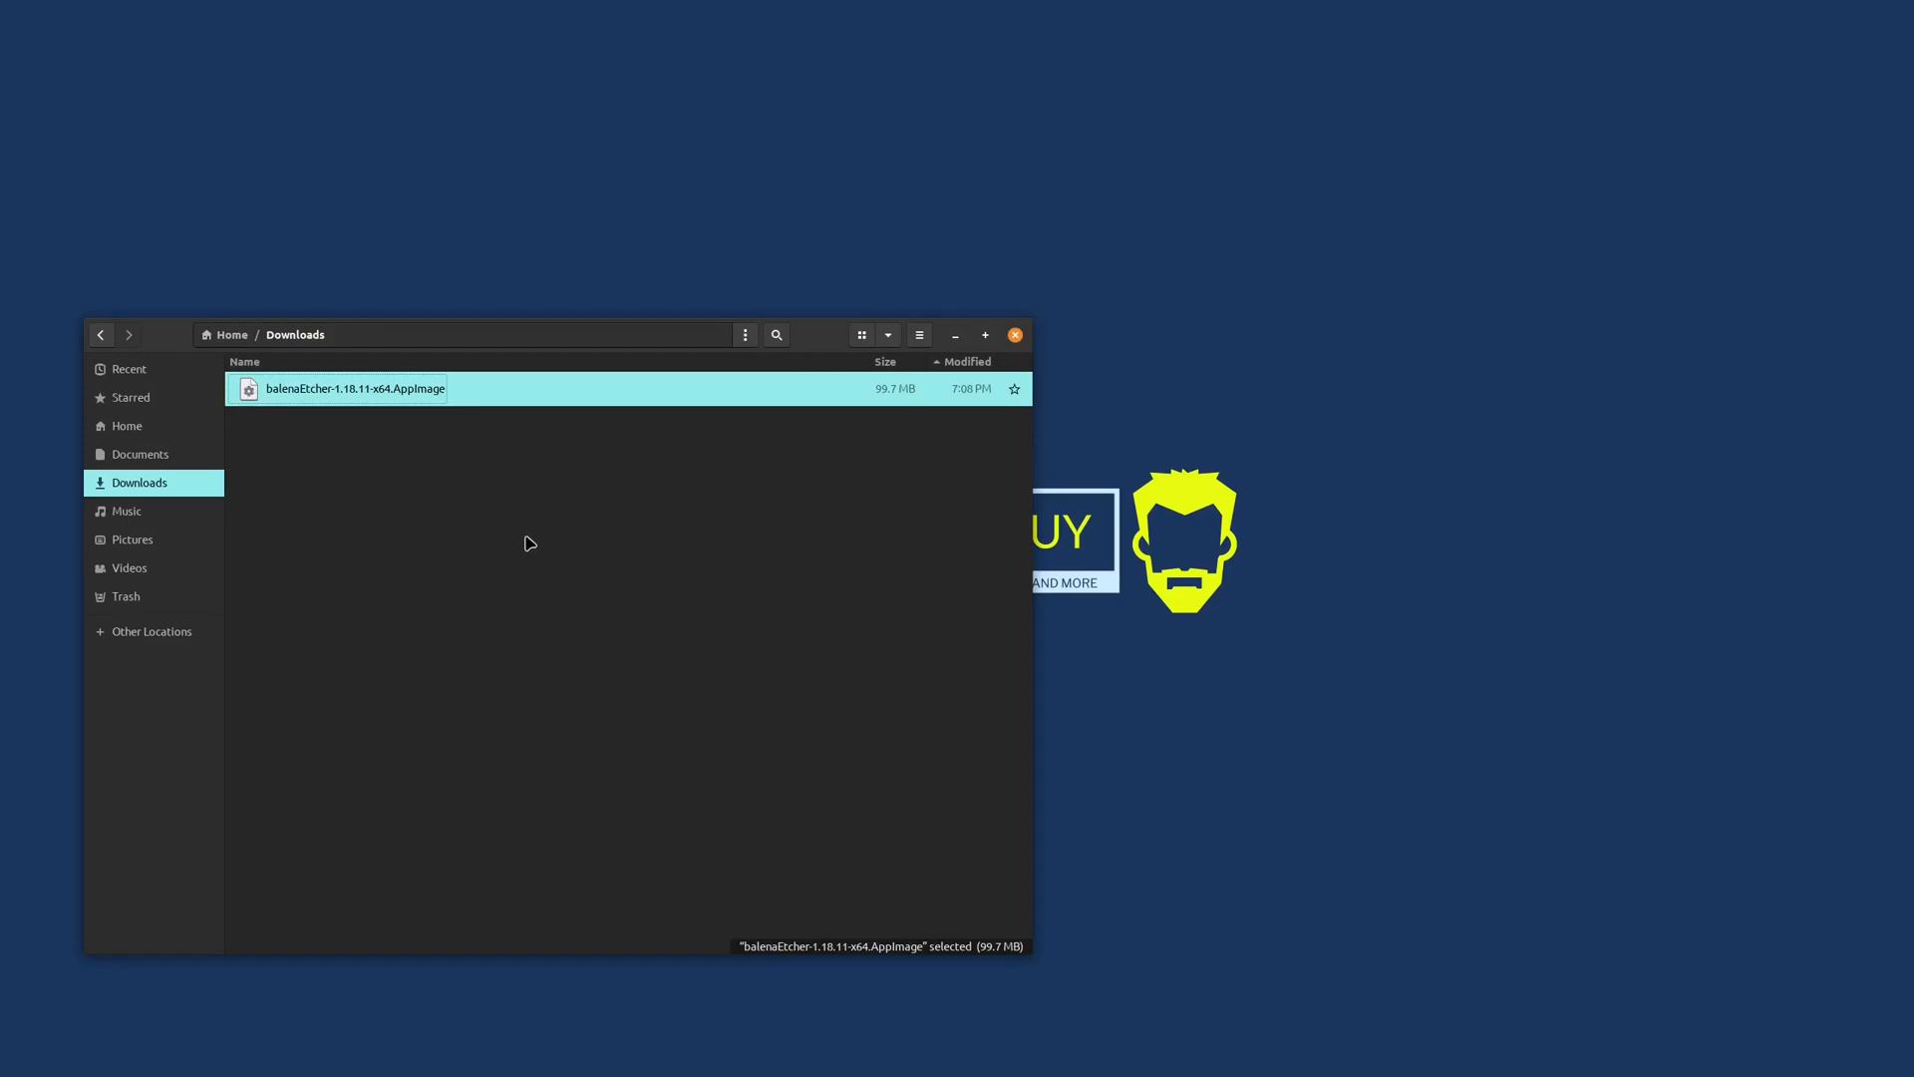
left_click(753, 568)
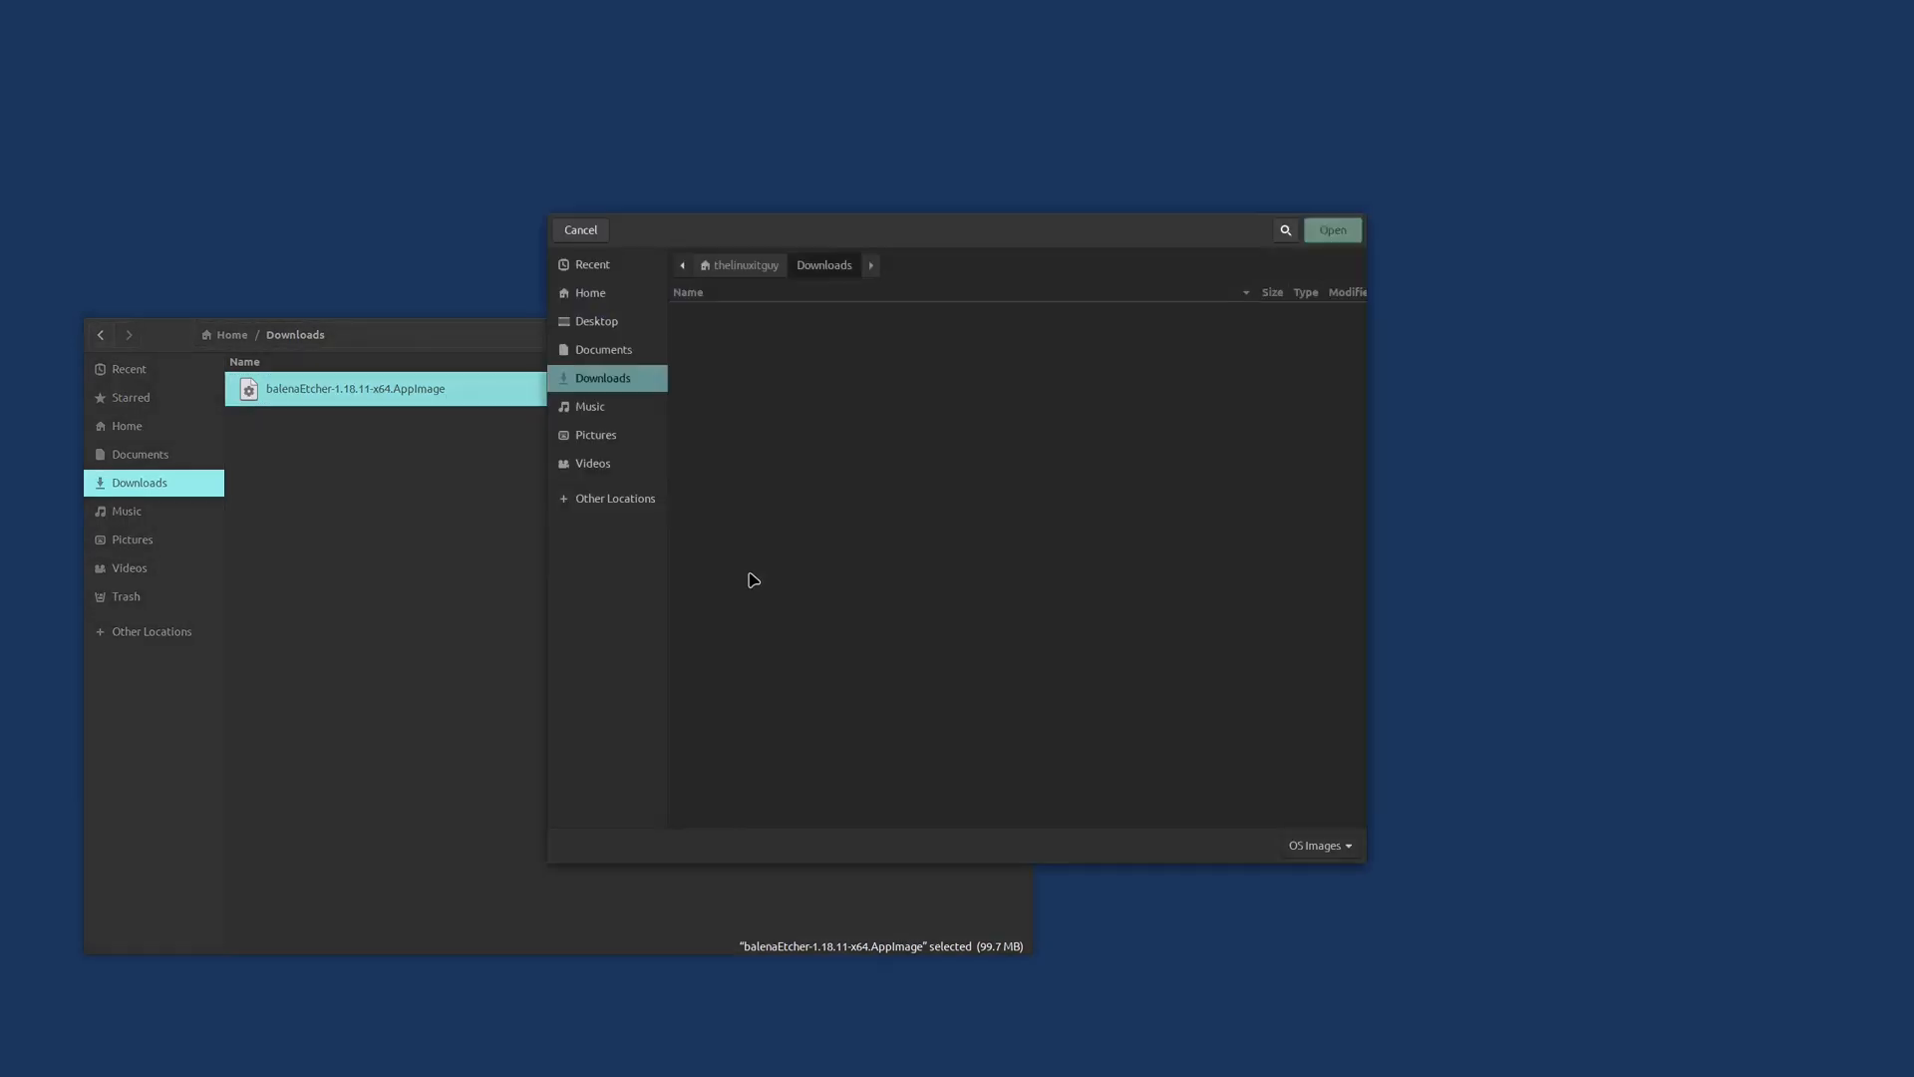
- Load the elementary OS 7.1 ISO from Videos into balenaEtcher for flashing
left_click(592, 464)
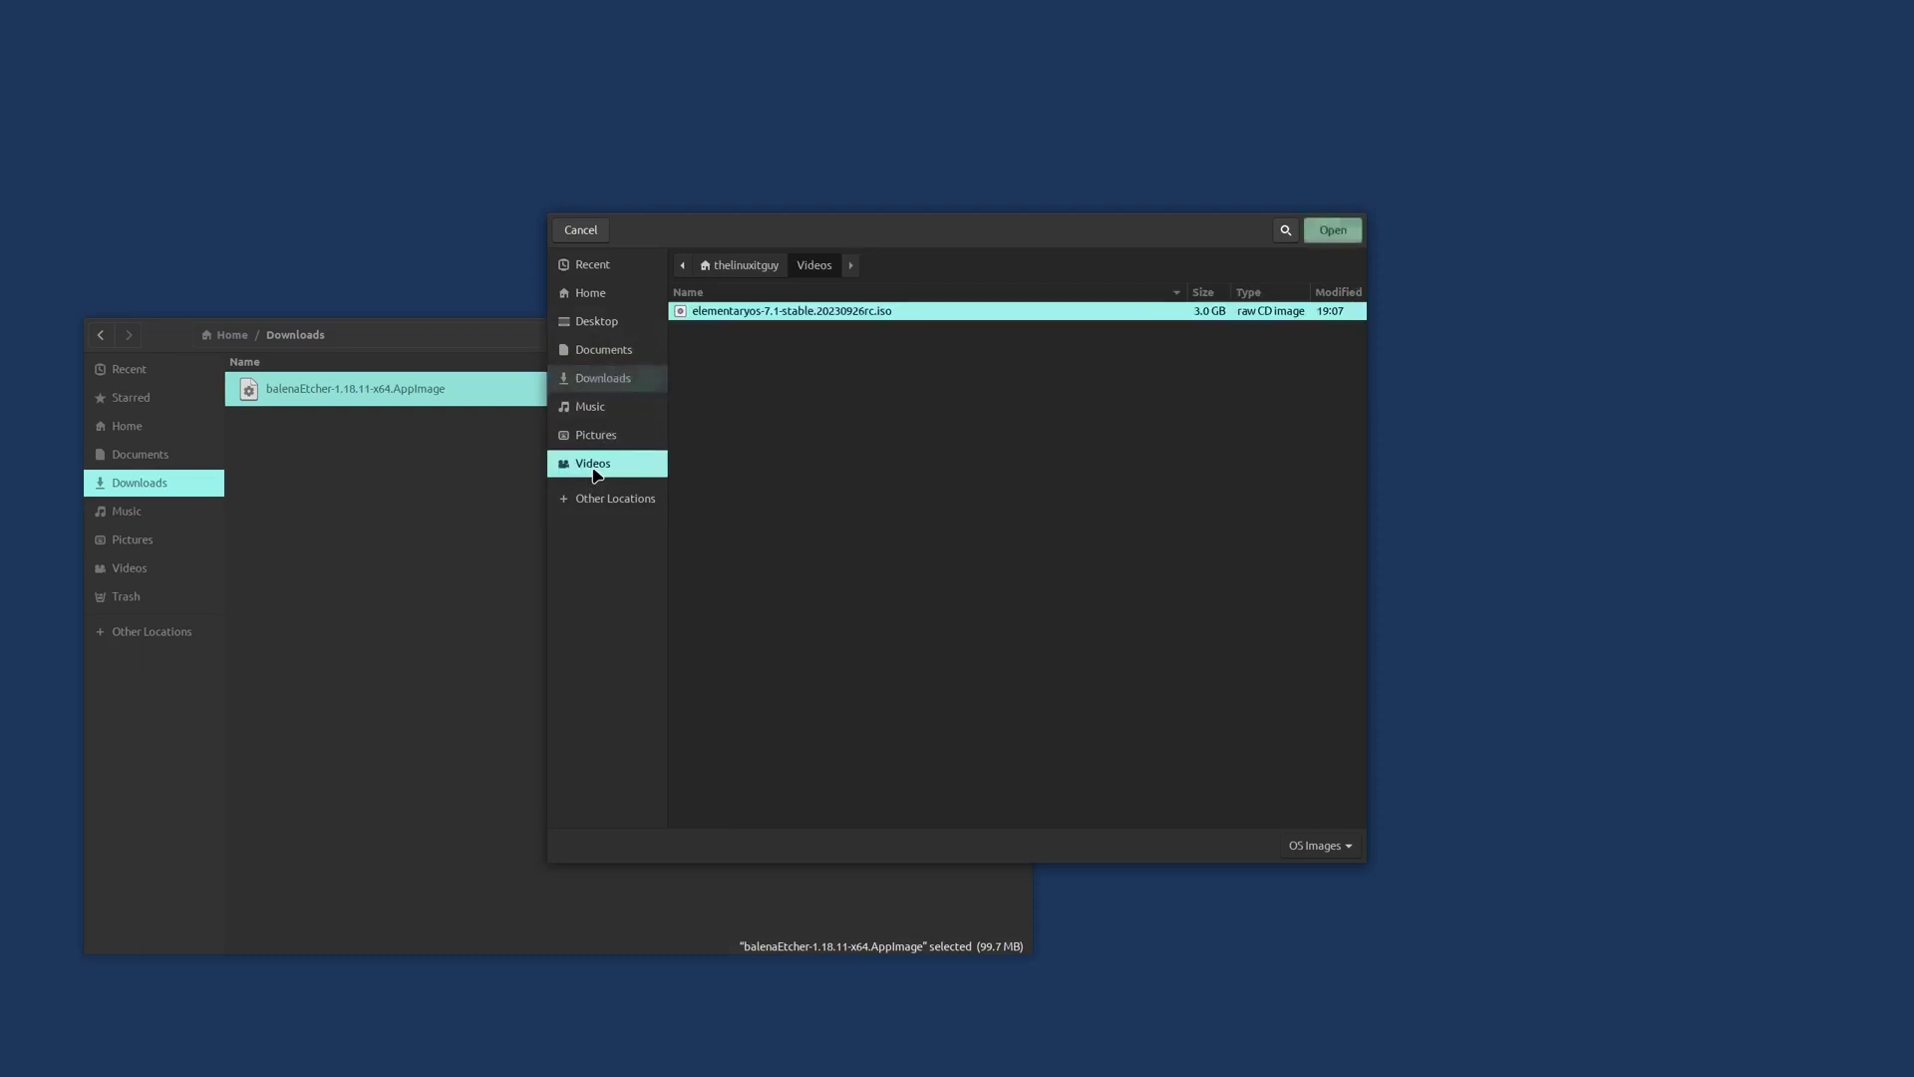
left_click(1335, 230)
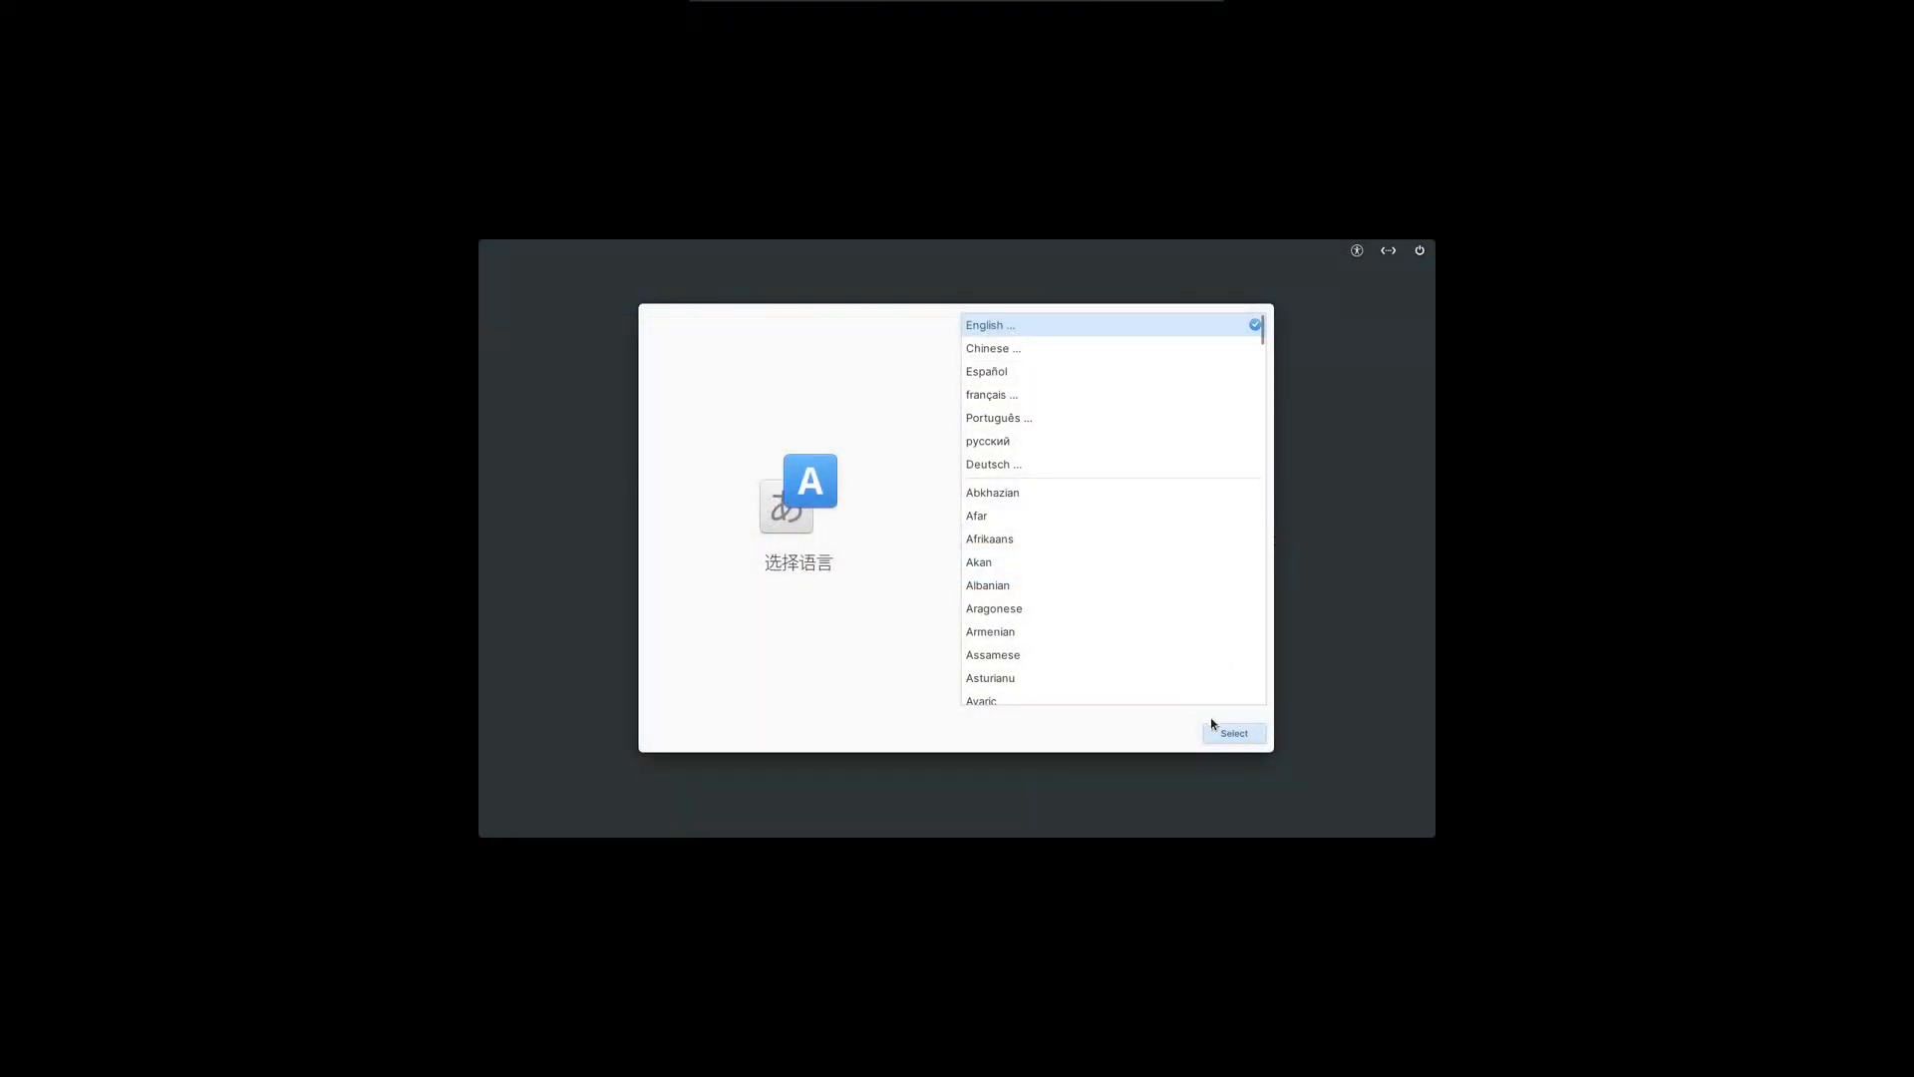
- Choose English as the installer language and Erase Disk and Install
left_click(1227, 733)
left_click(1224, 734)
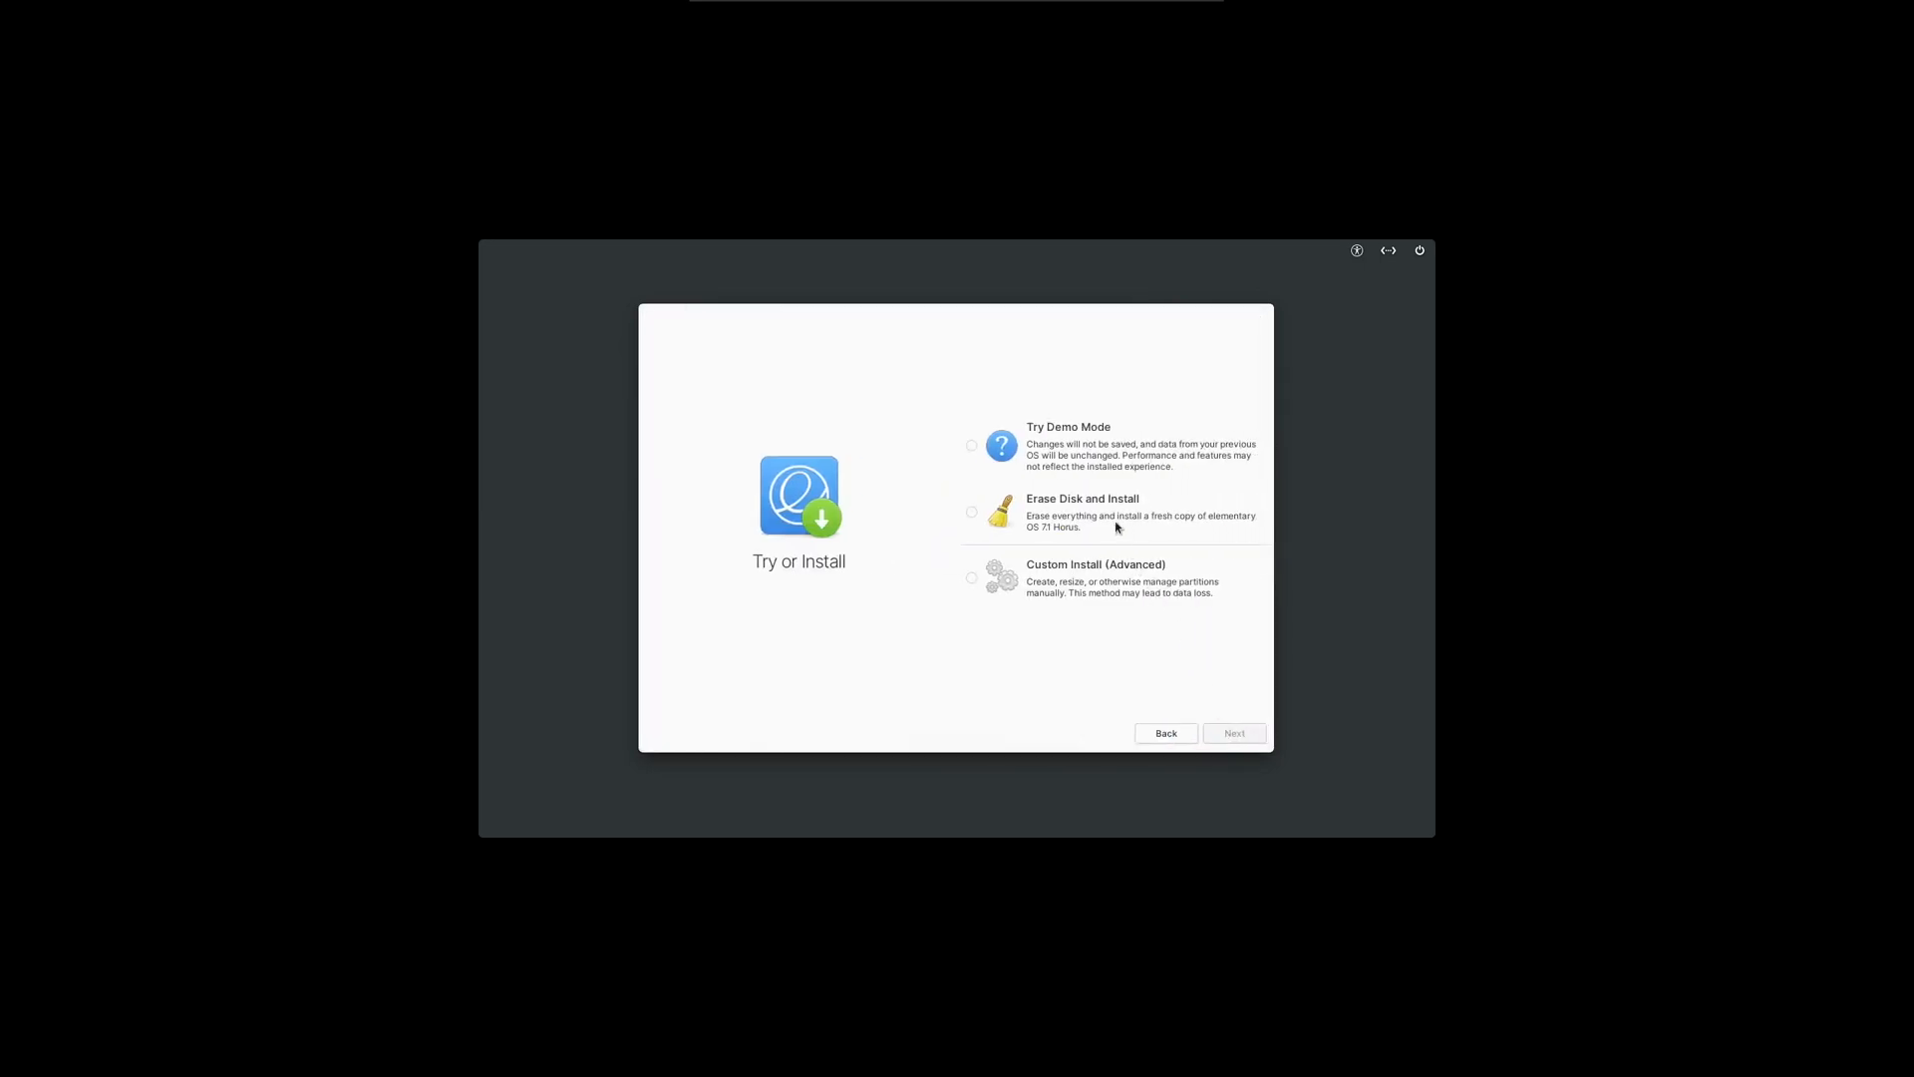
left_click(1107, 502)
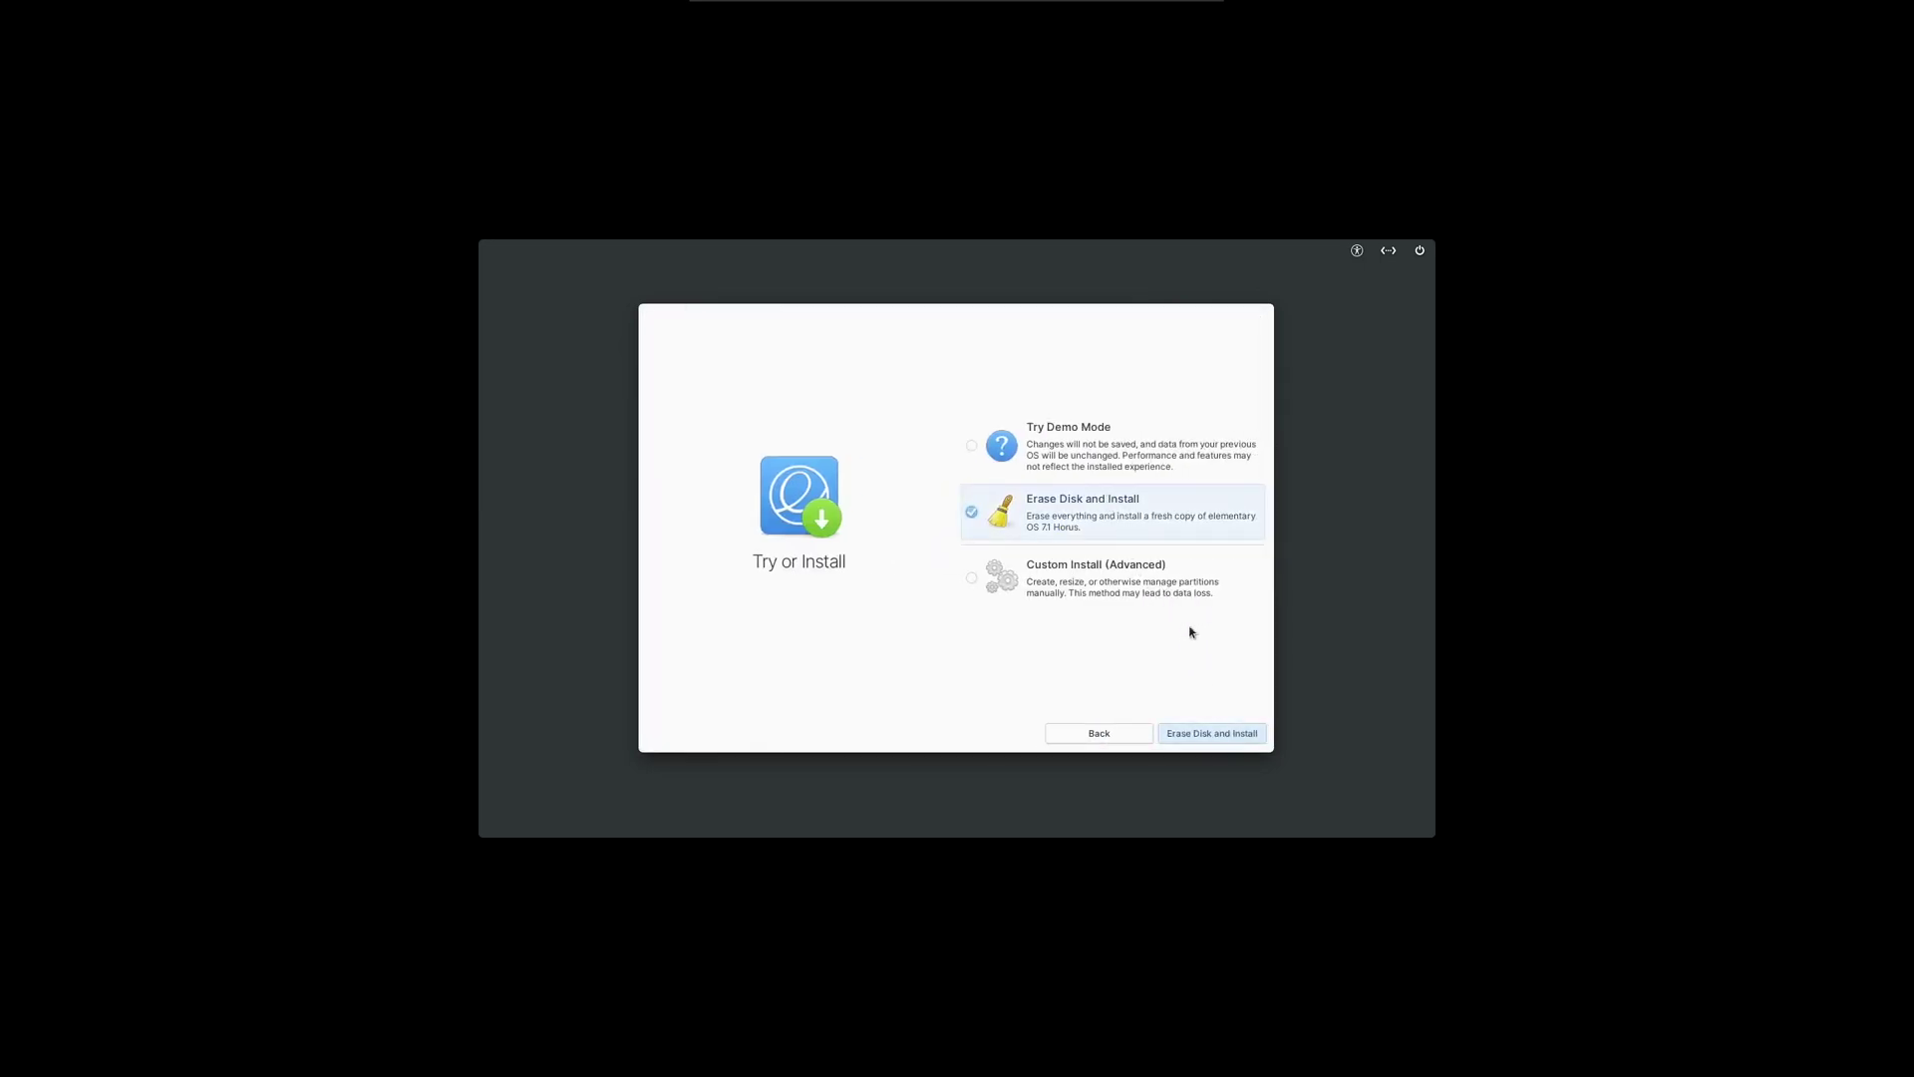
left_click(1242, 738)
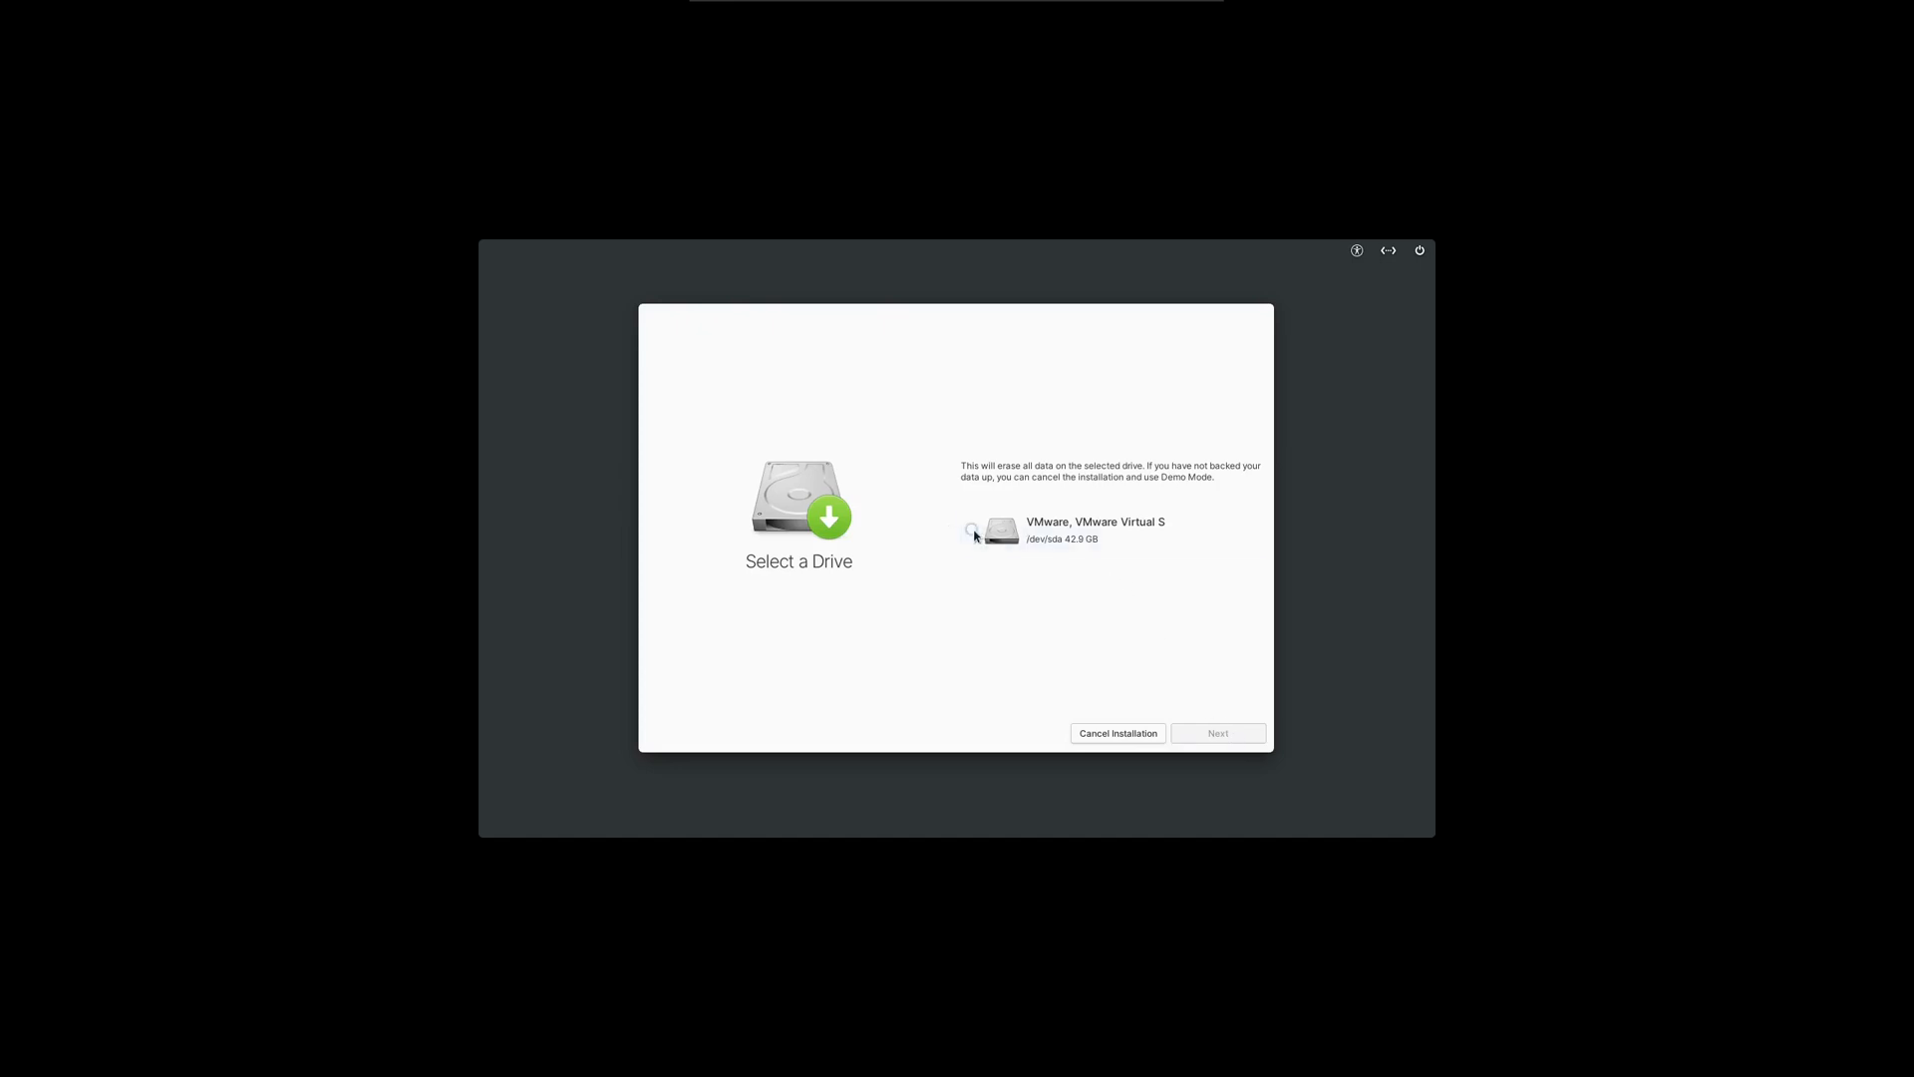
- Install onto the VMware virtual drive without encryption, including third-party drivers
left_click(976, 532)
left_click(1218, 733)
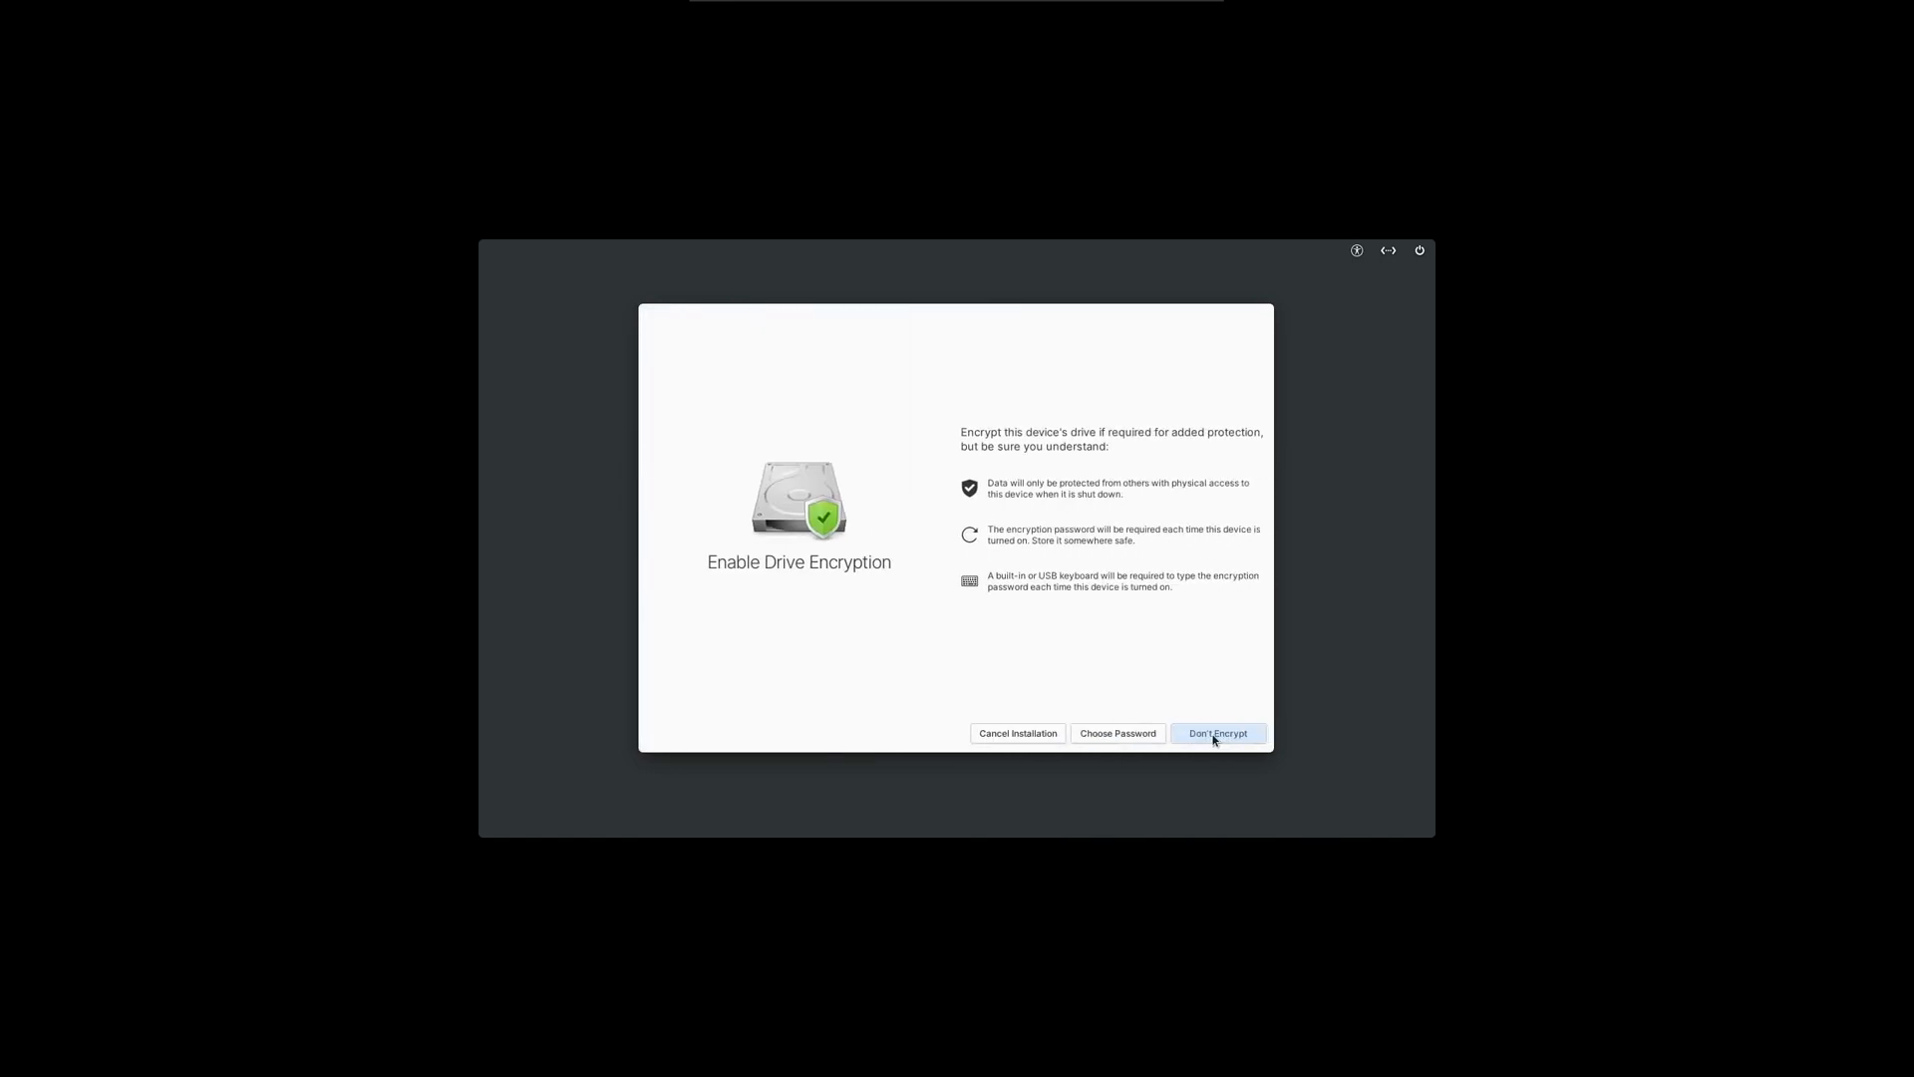
left_click(1214, 736)
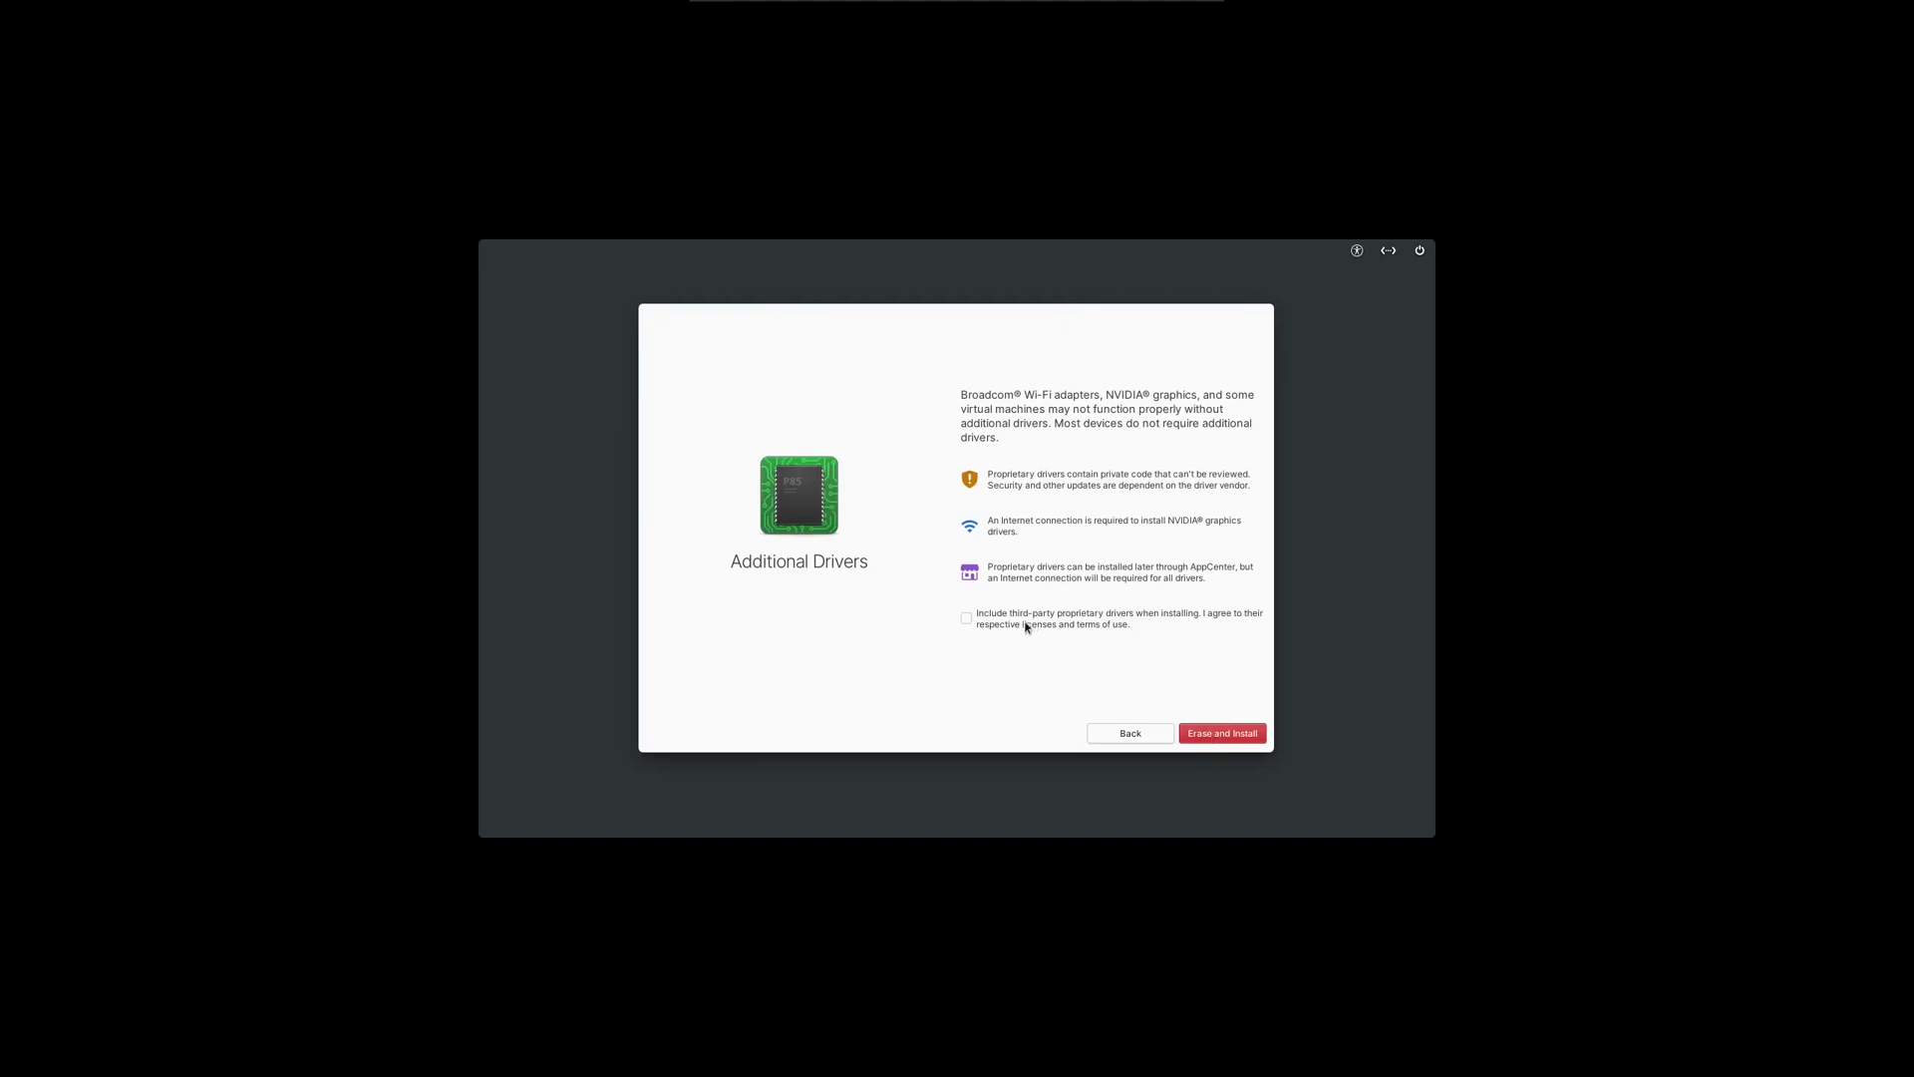
left_click(966, 616)
left_click(1212, 733)
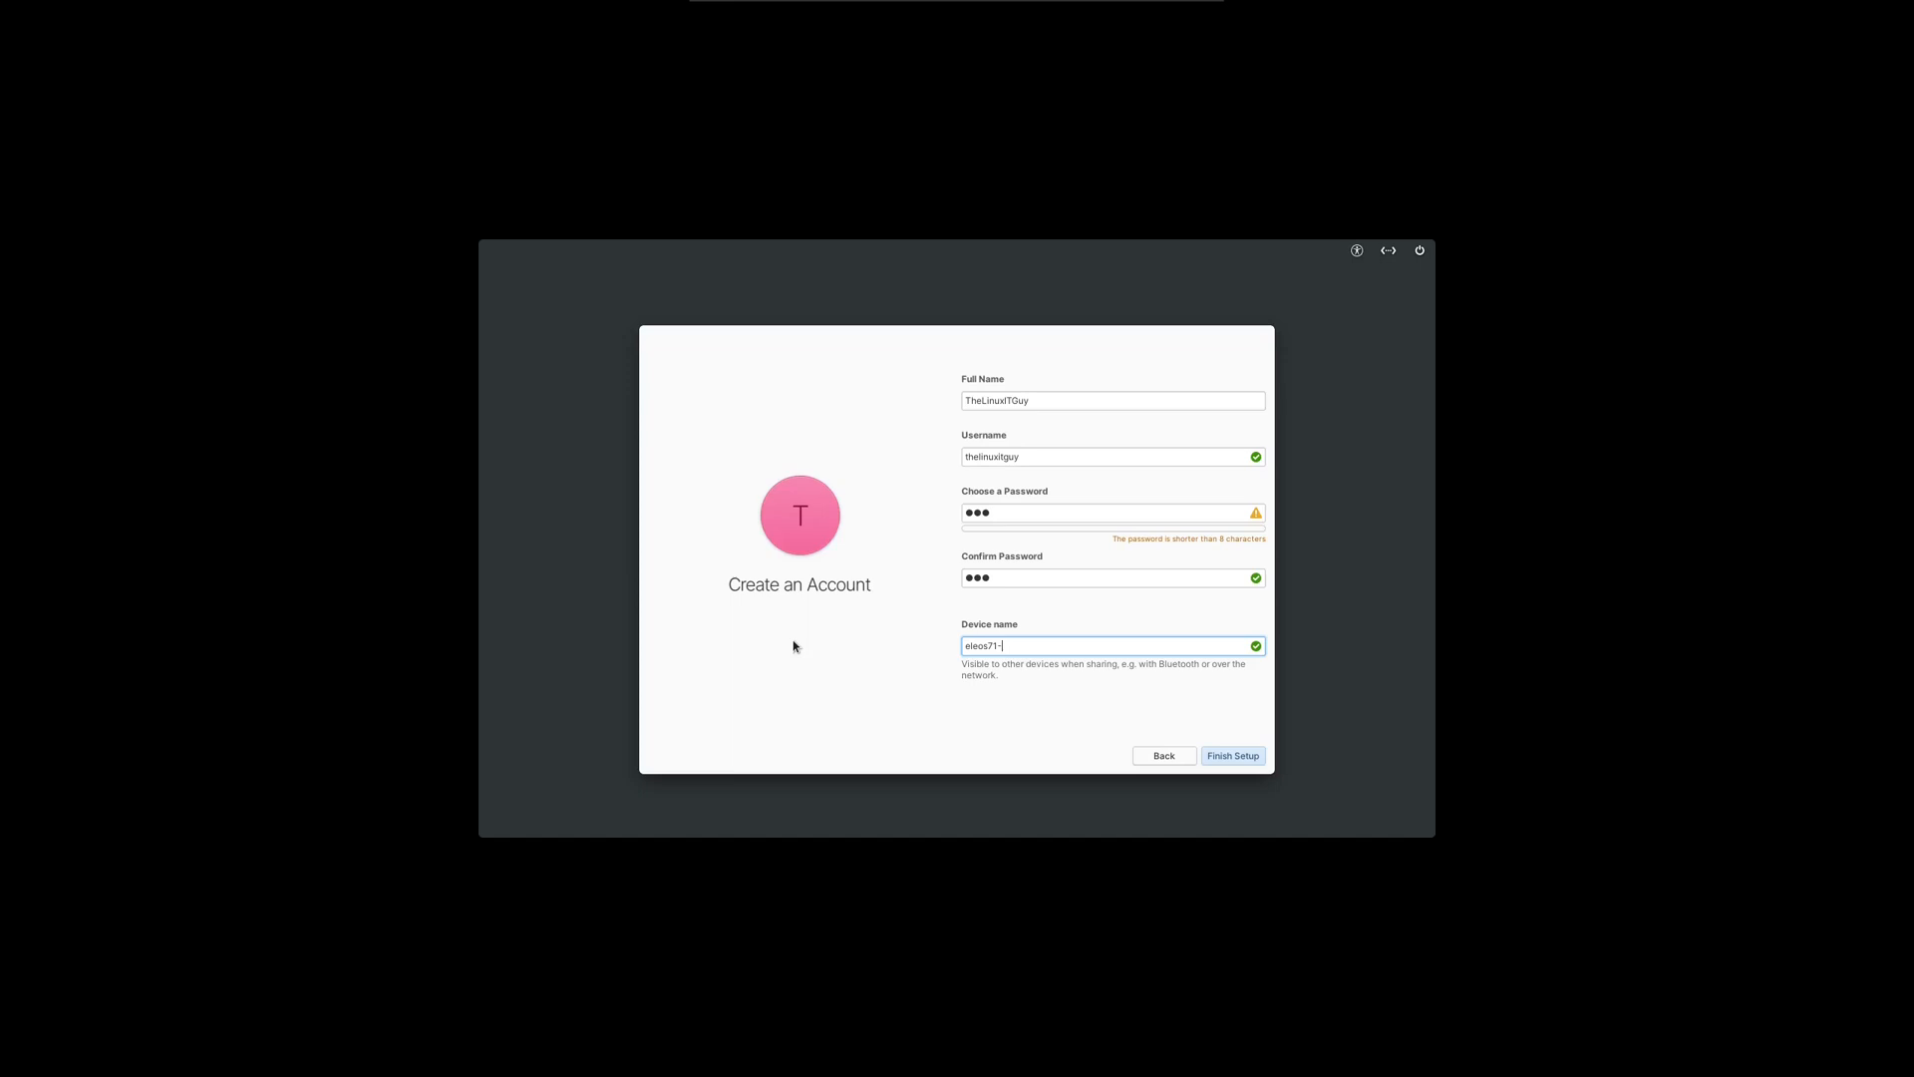
- Finish setup with the new user account and device name eleos71-test
left_click(1232, 754)
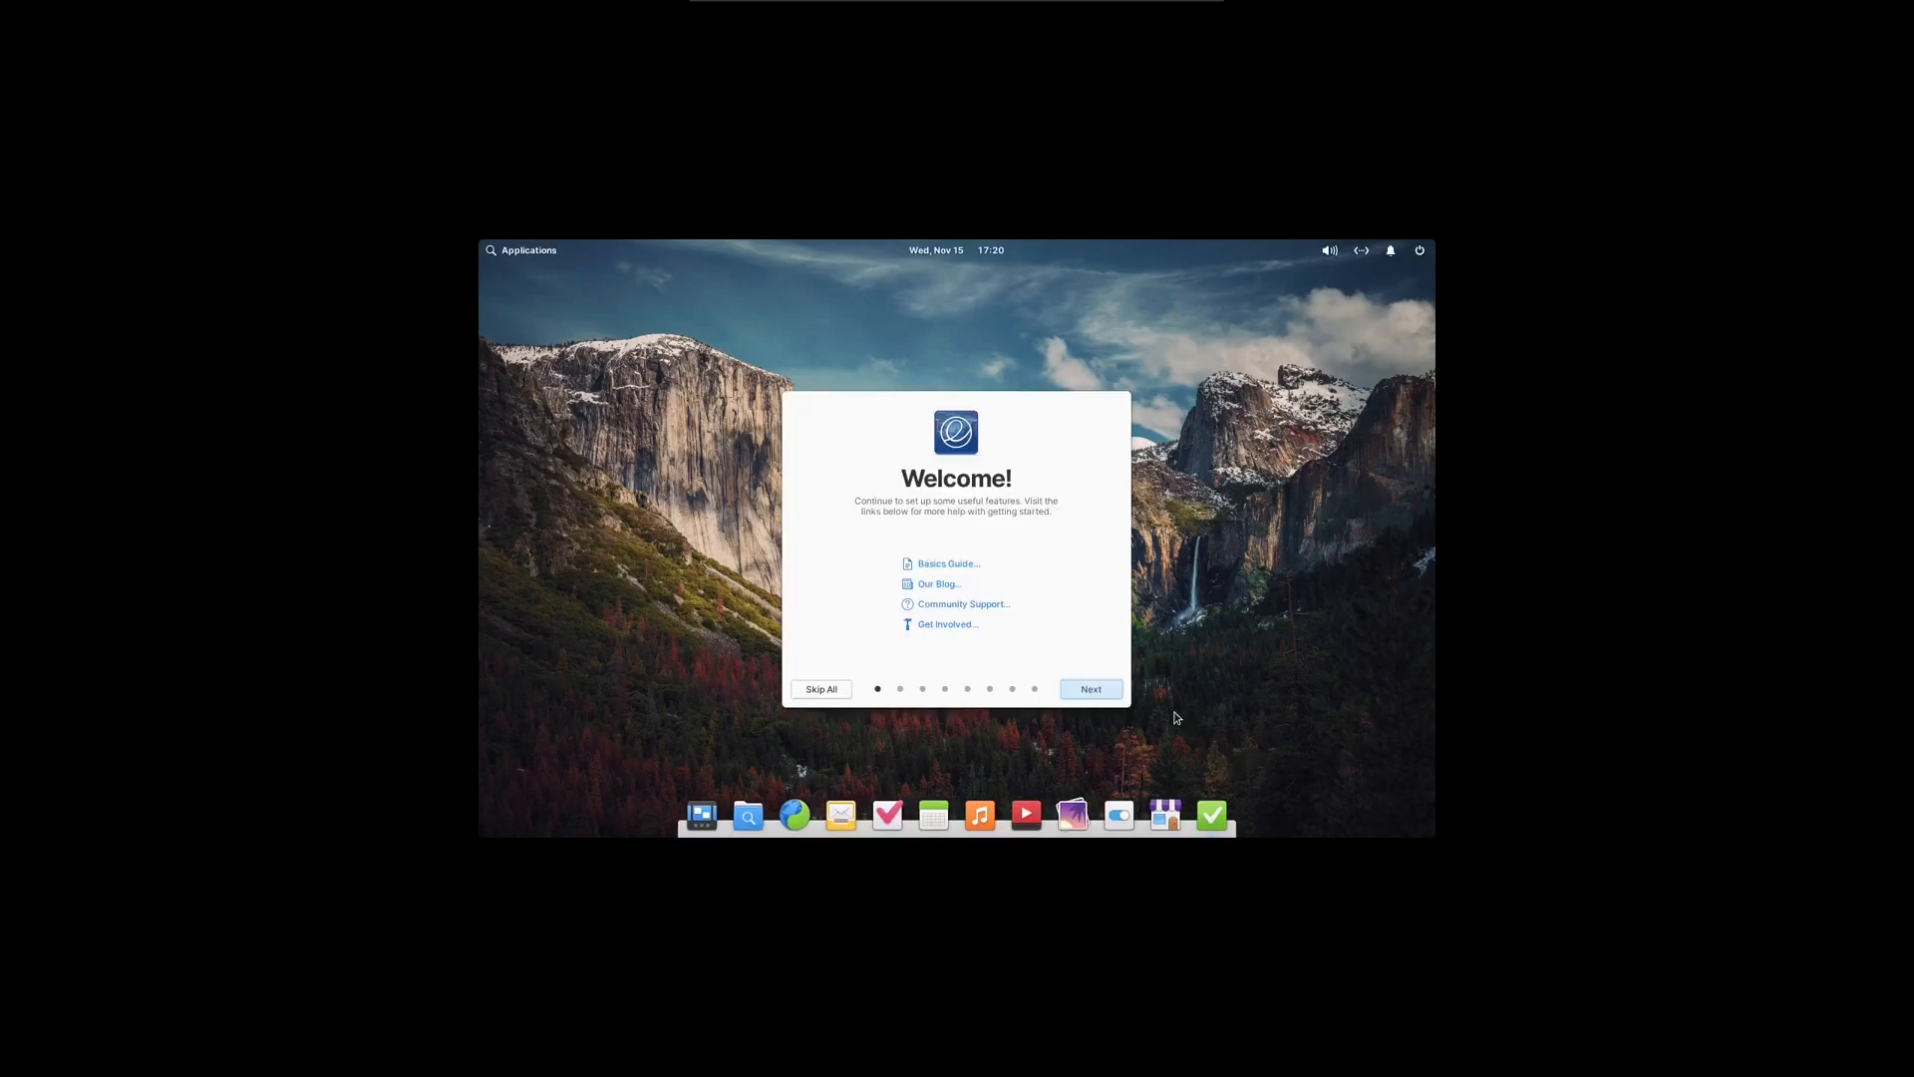
- Choose the Dark desktop style and enable auto-deletion of old screenshot files
left_click(1095, 691)
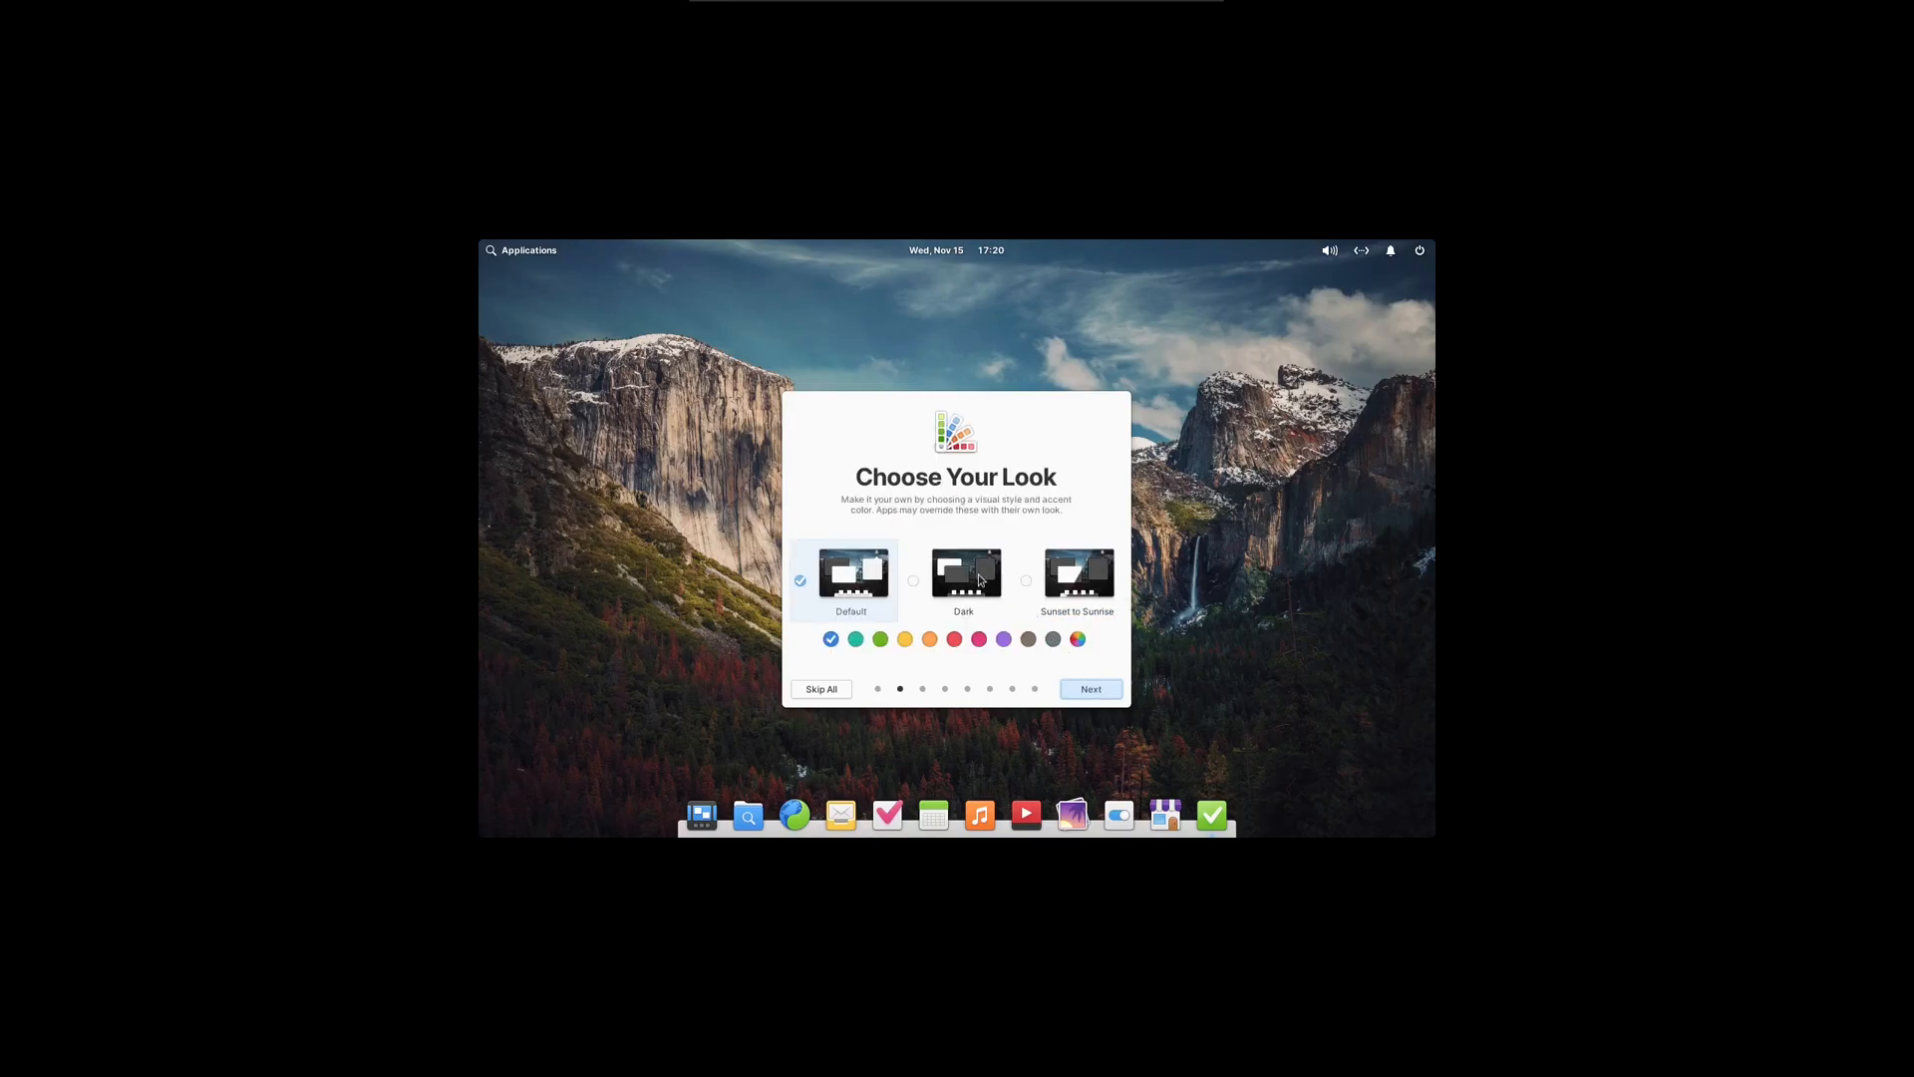
left_click(970, 572)
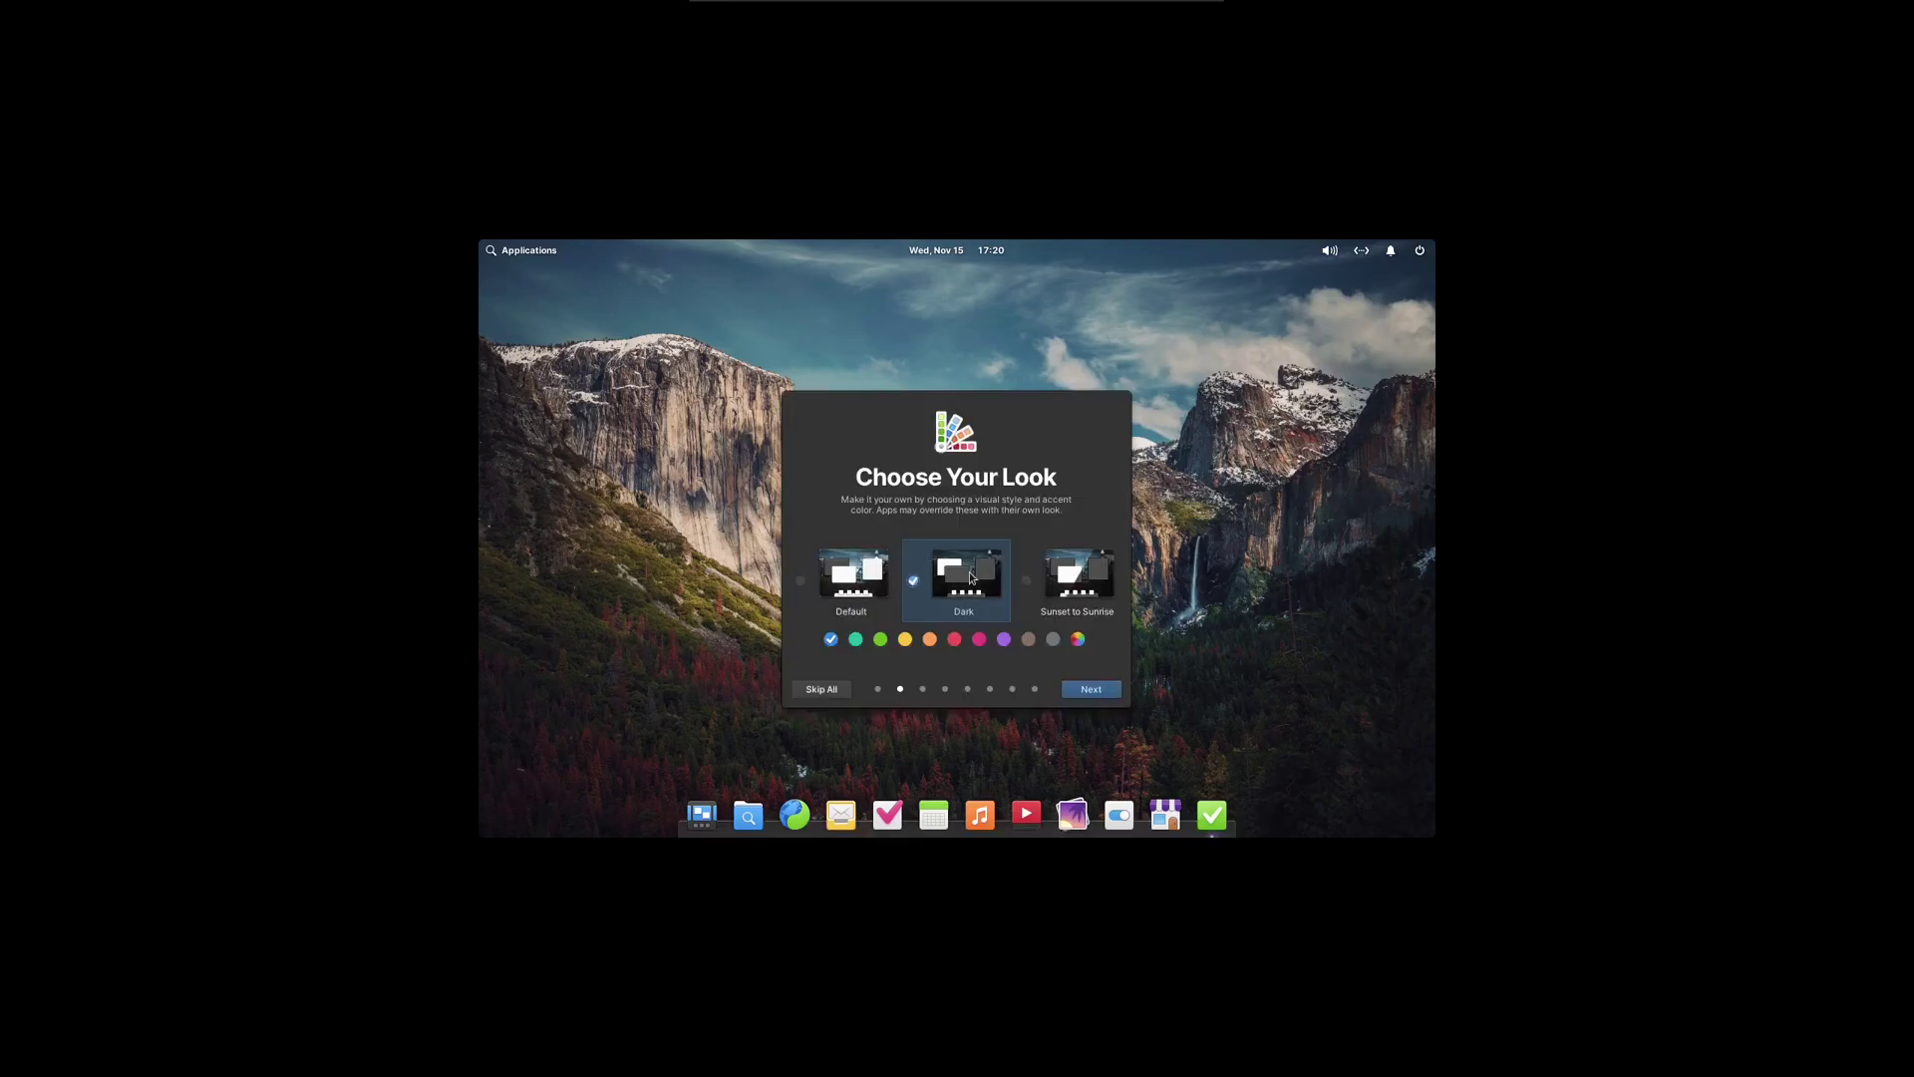
left_click(1093, 689)
left_click(1092, 690)
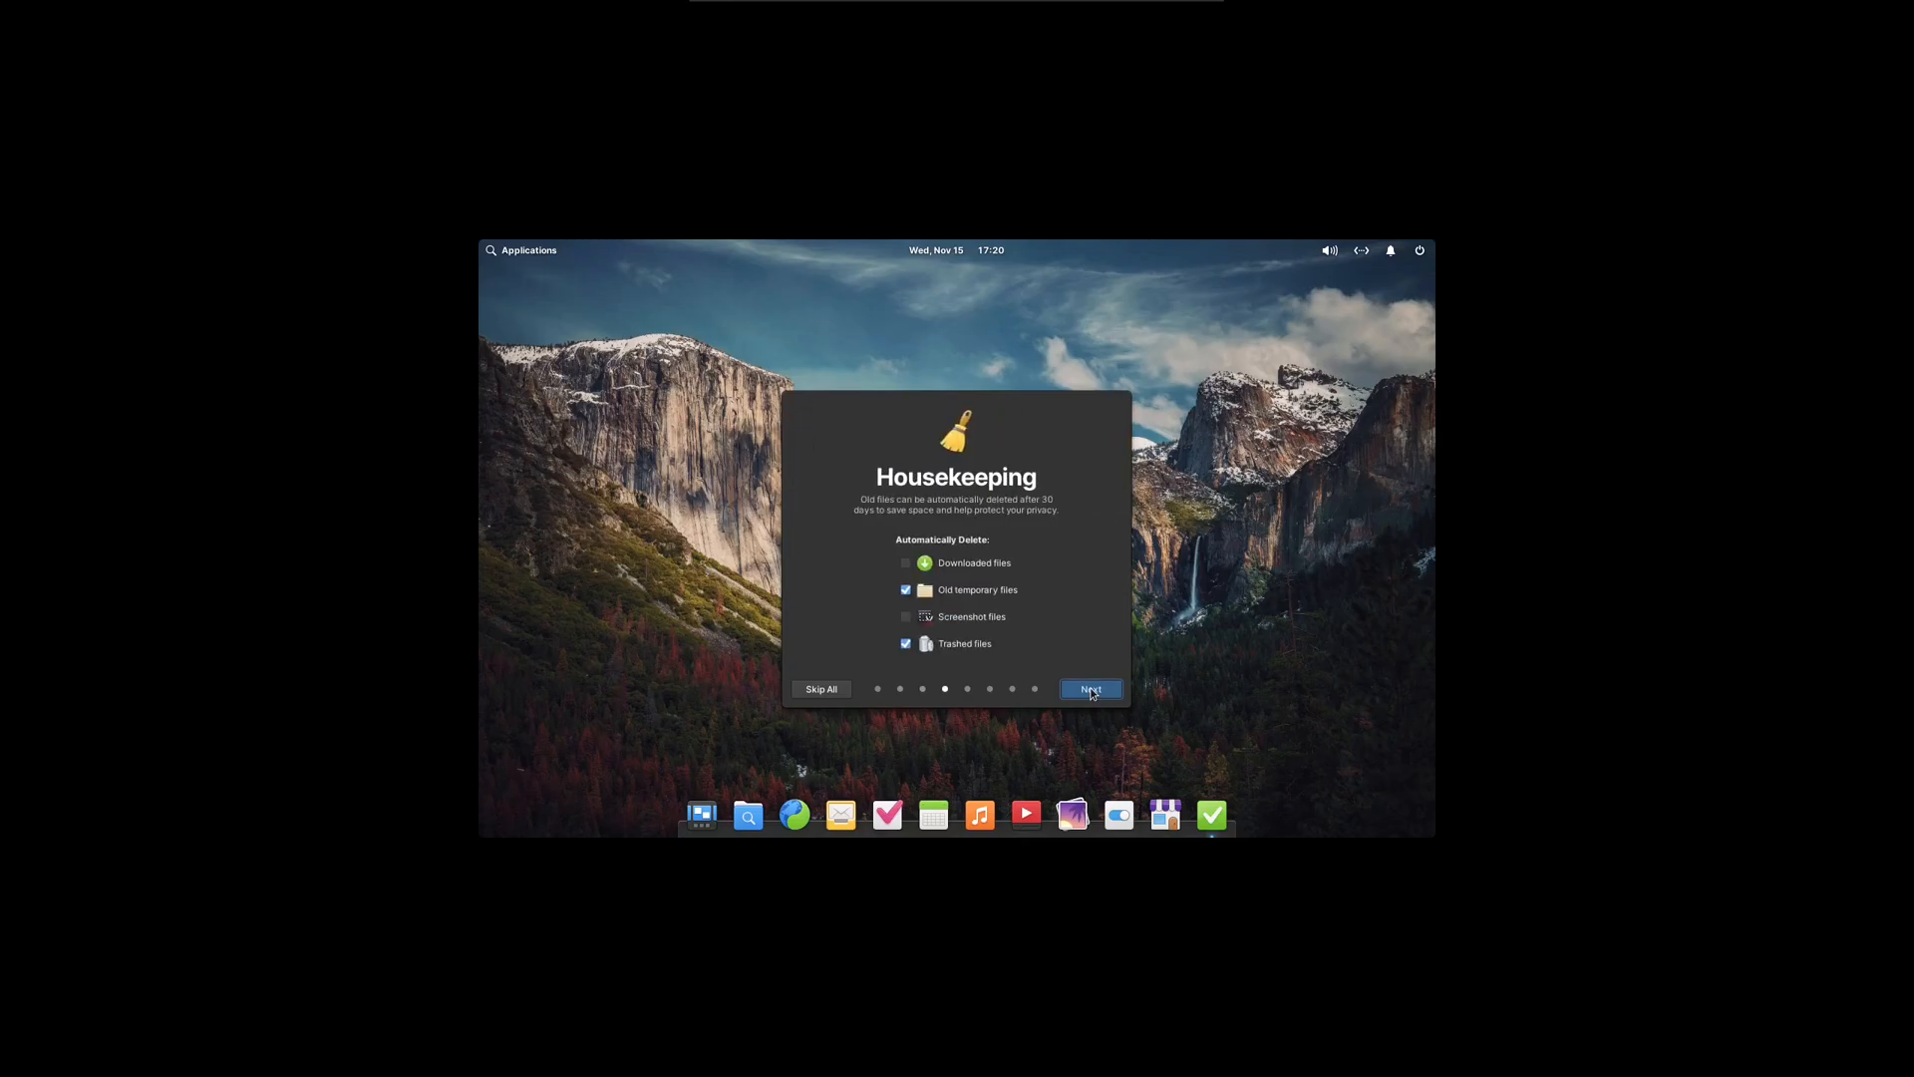
left_click(964, 616)
left_click(969, 565)
- Skip online accounts, app suggestions and automatic updates, finish the Welcome tour and launch AppCenter
left_click(1098, 688)
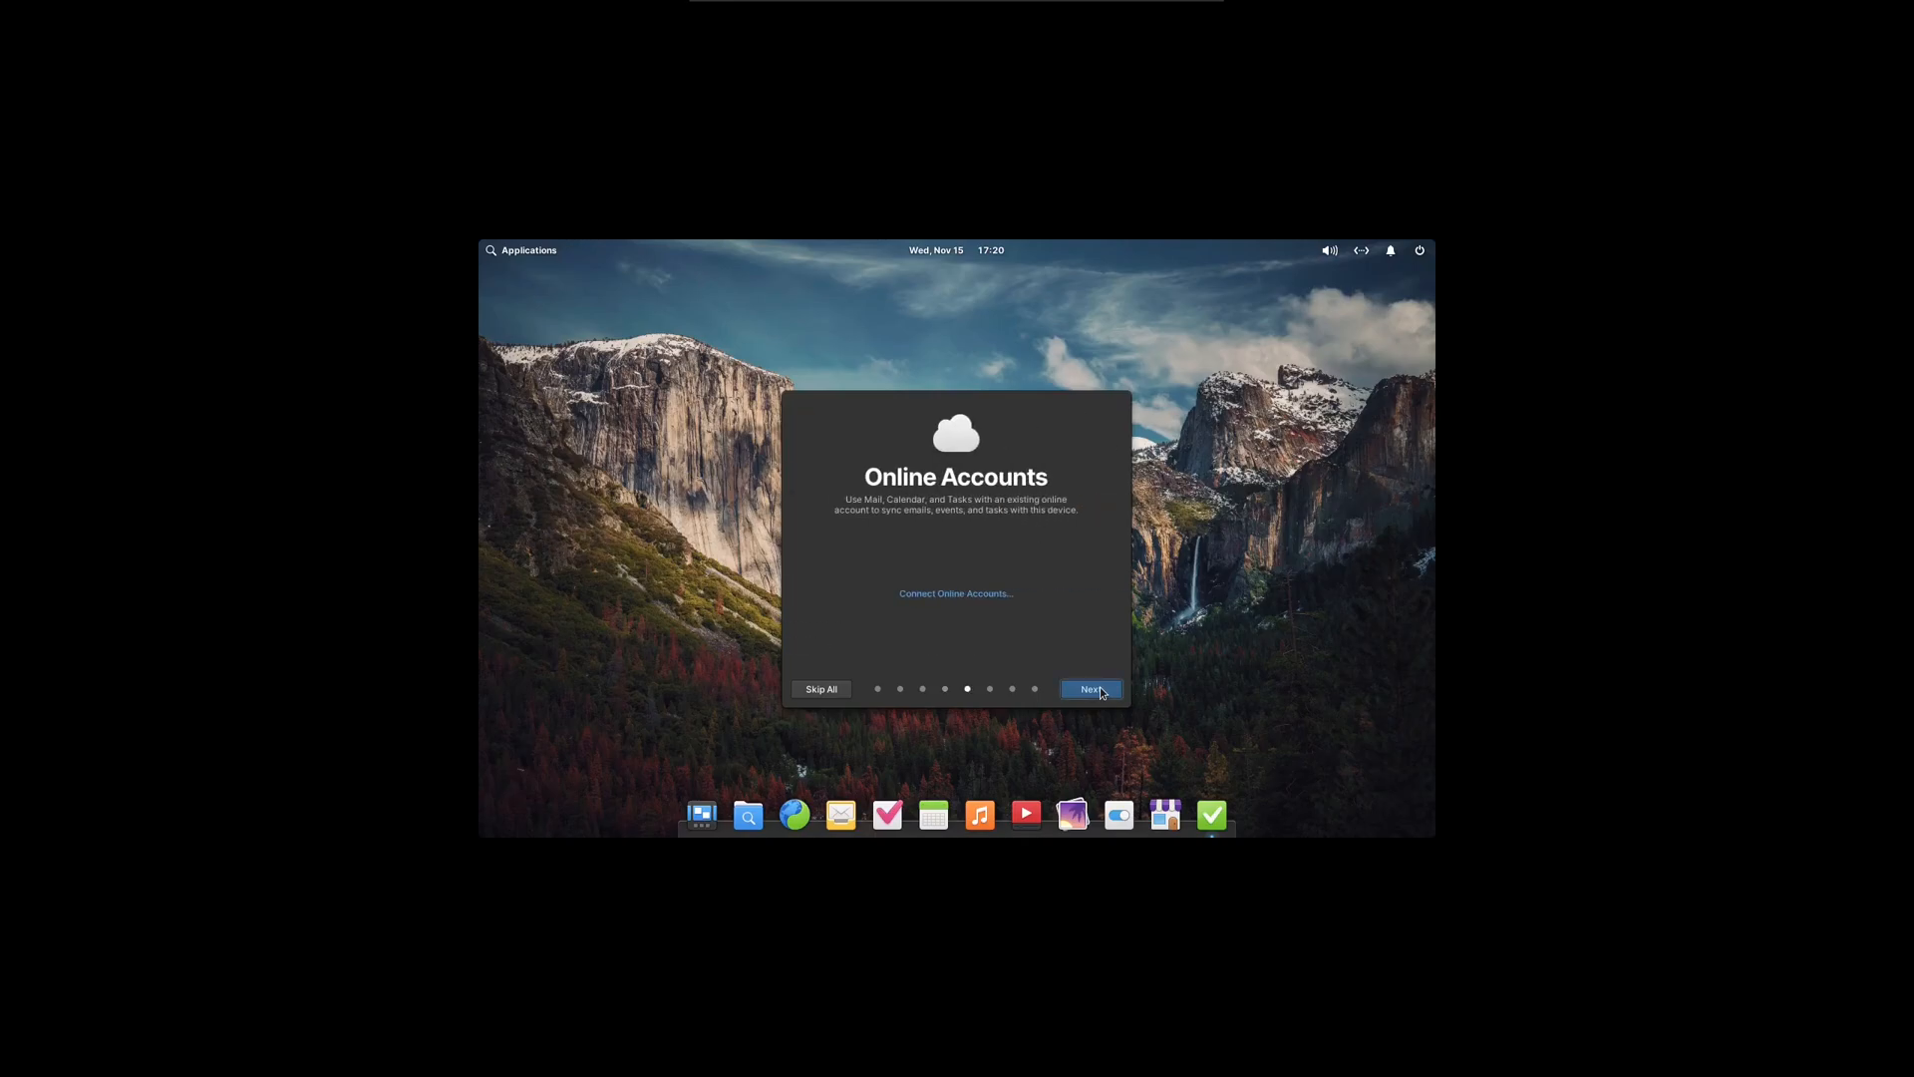
left_click(1099, 689)
left_click(1100, 689)
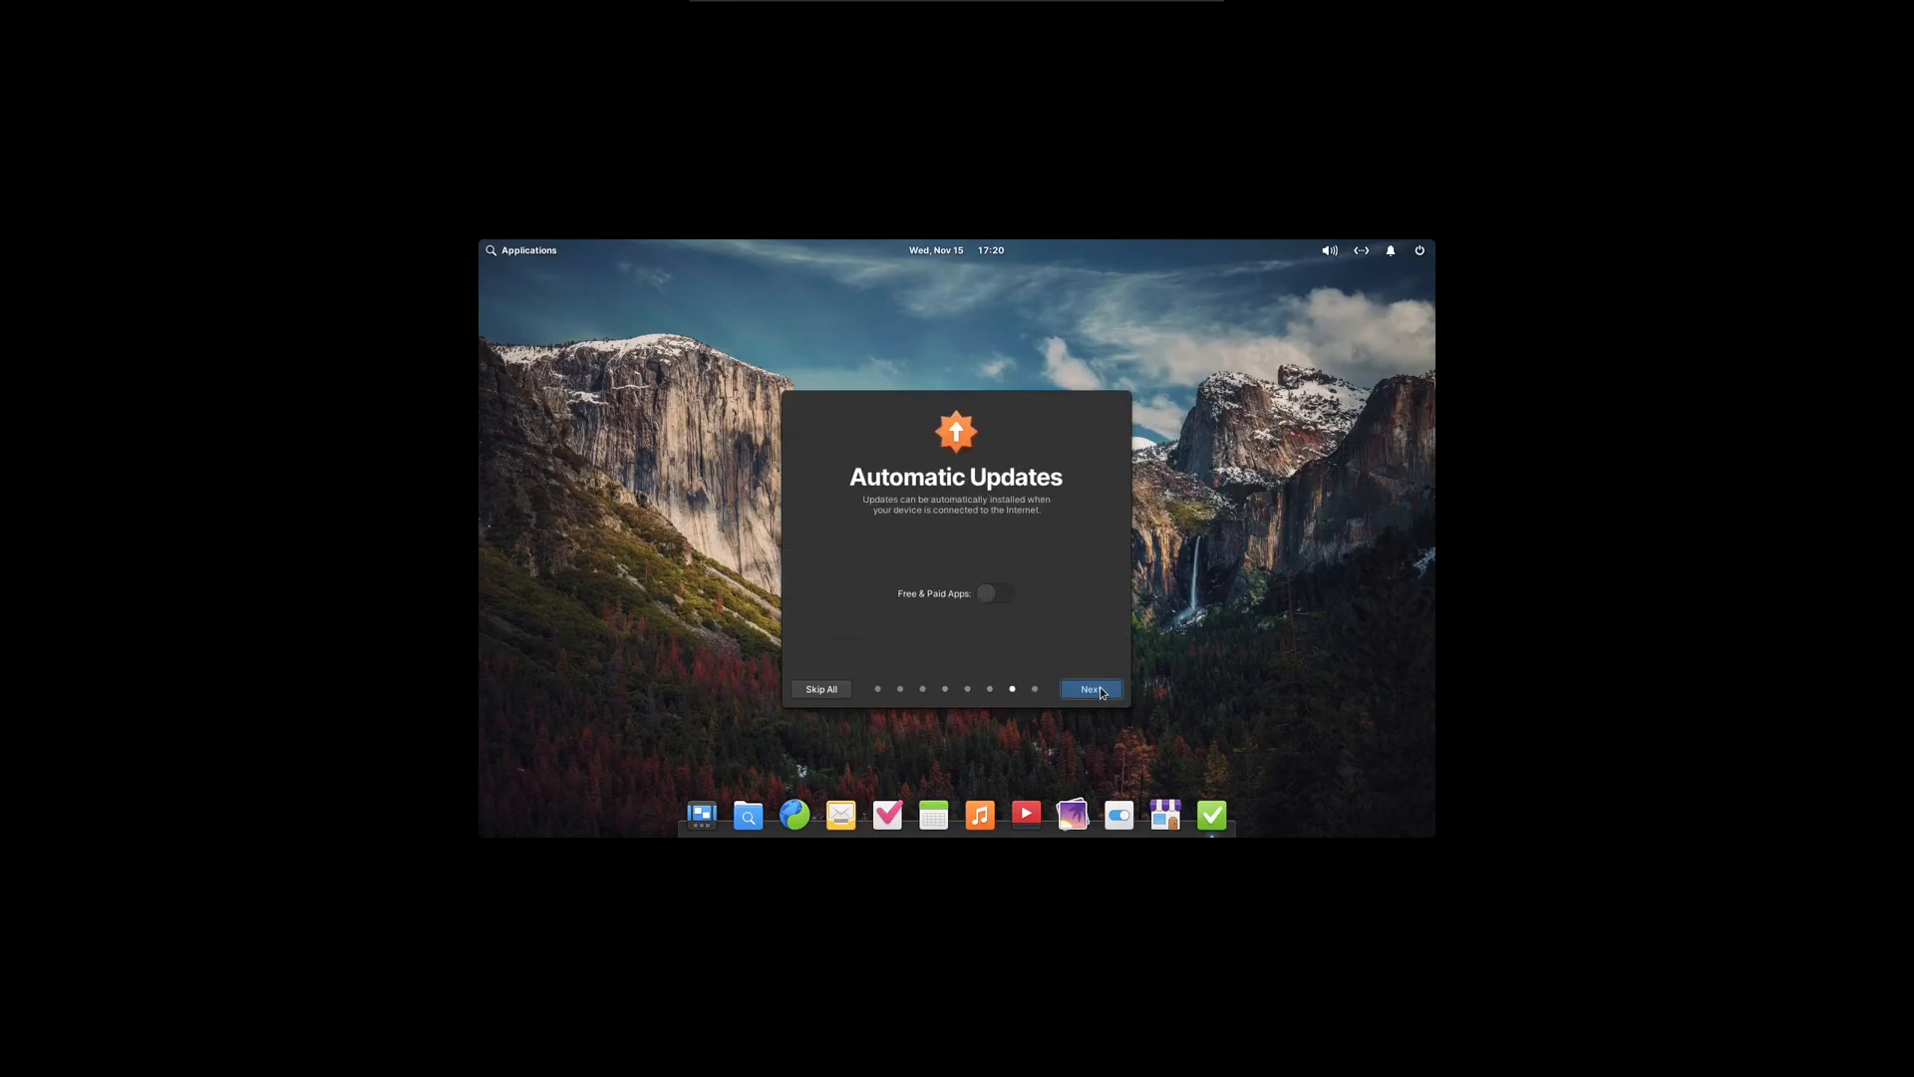
left_click(1101, 693)
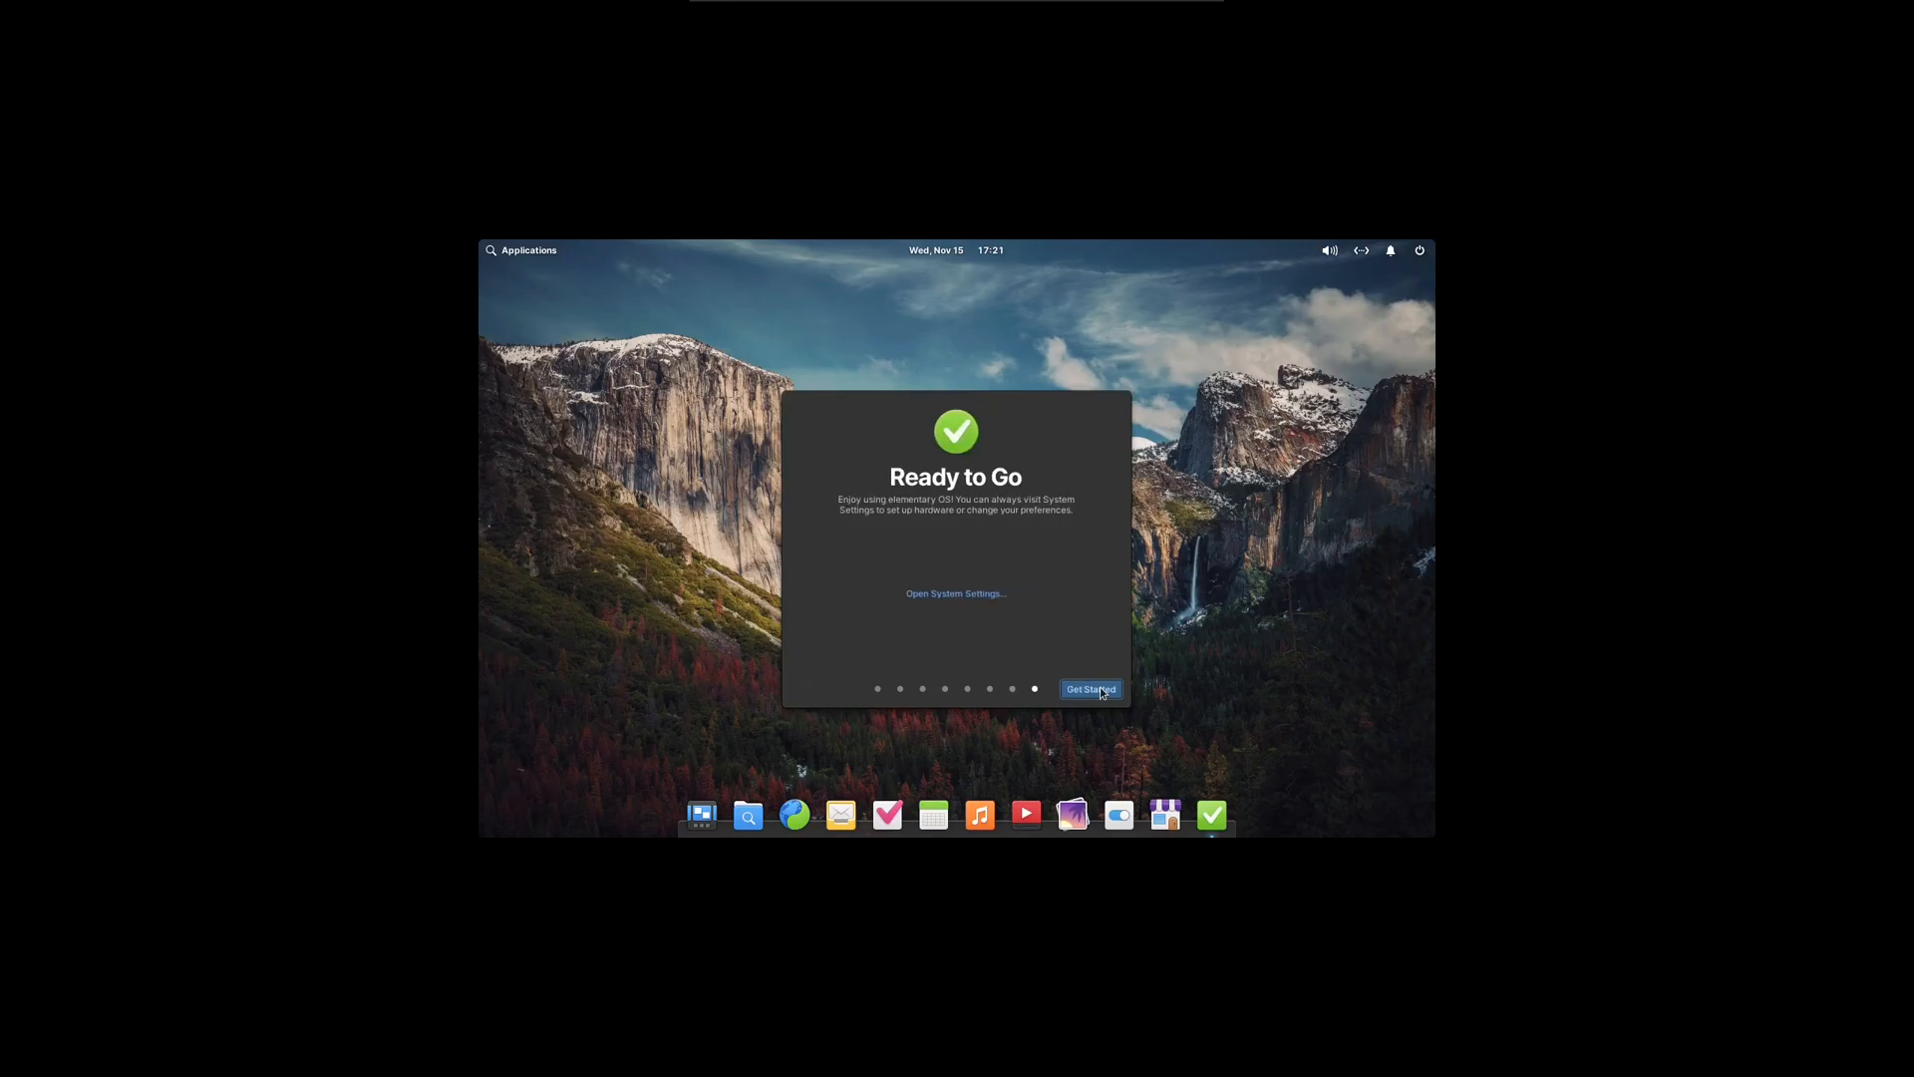
left_click(1101, 693)
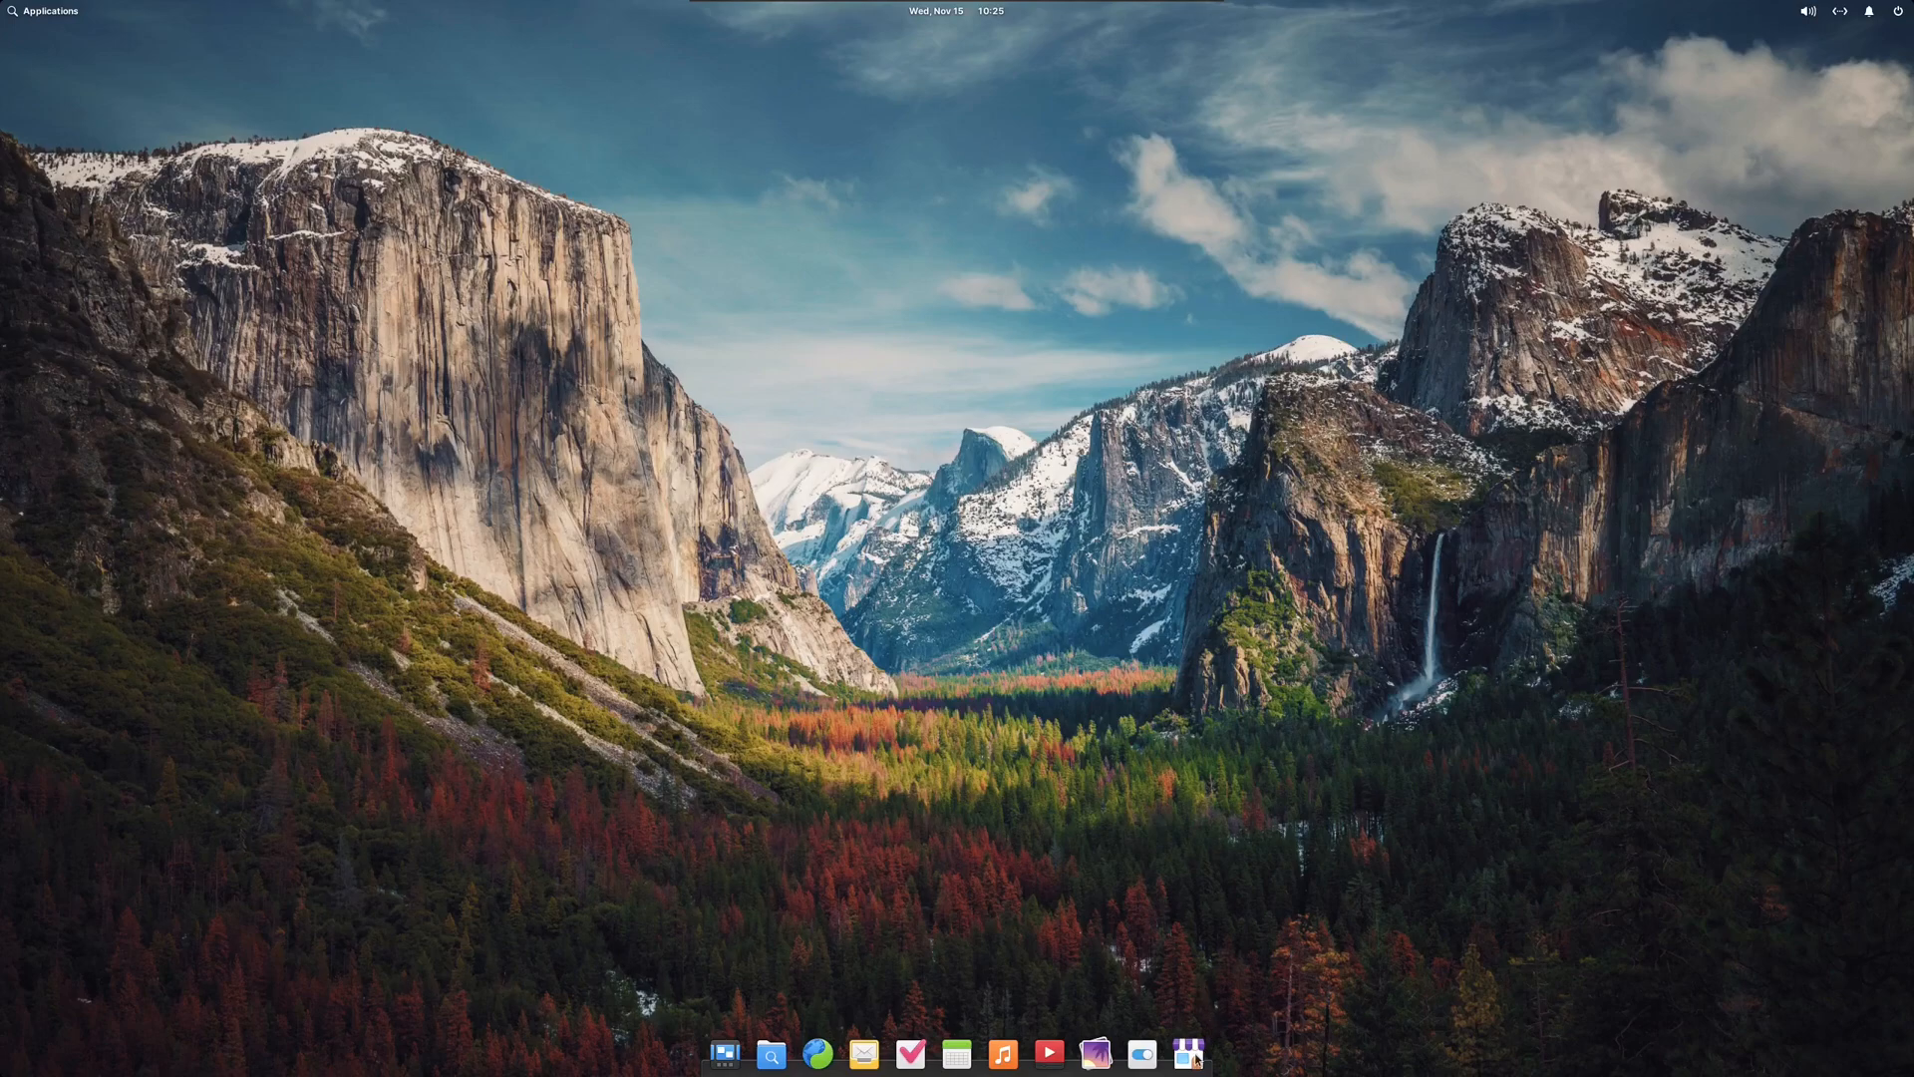
left_click(1189, 1052)
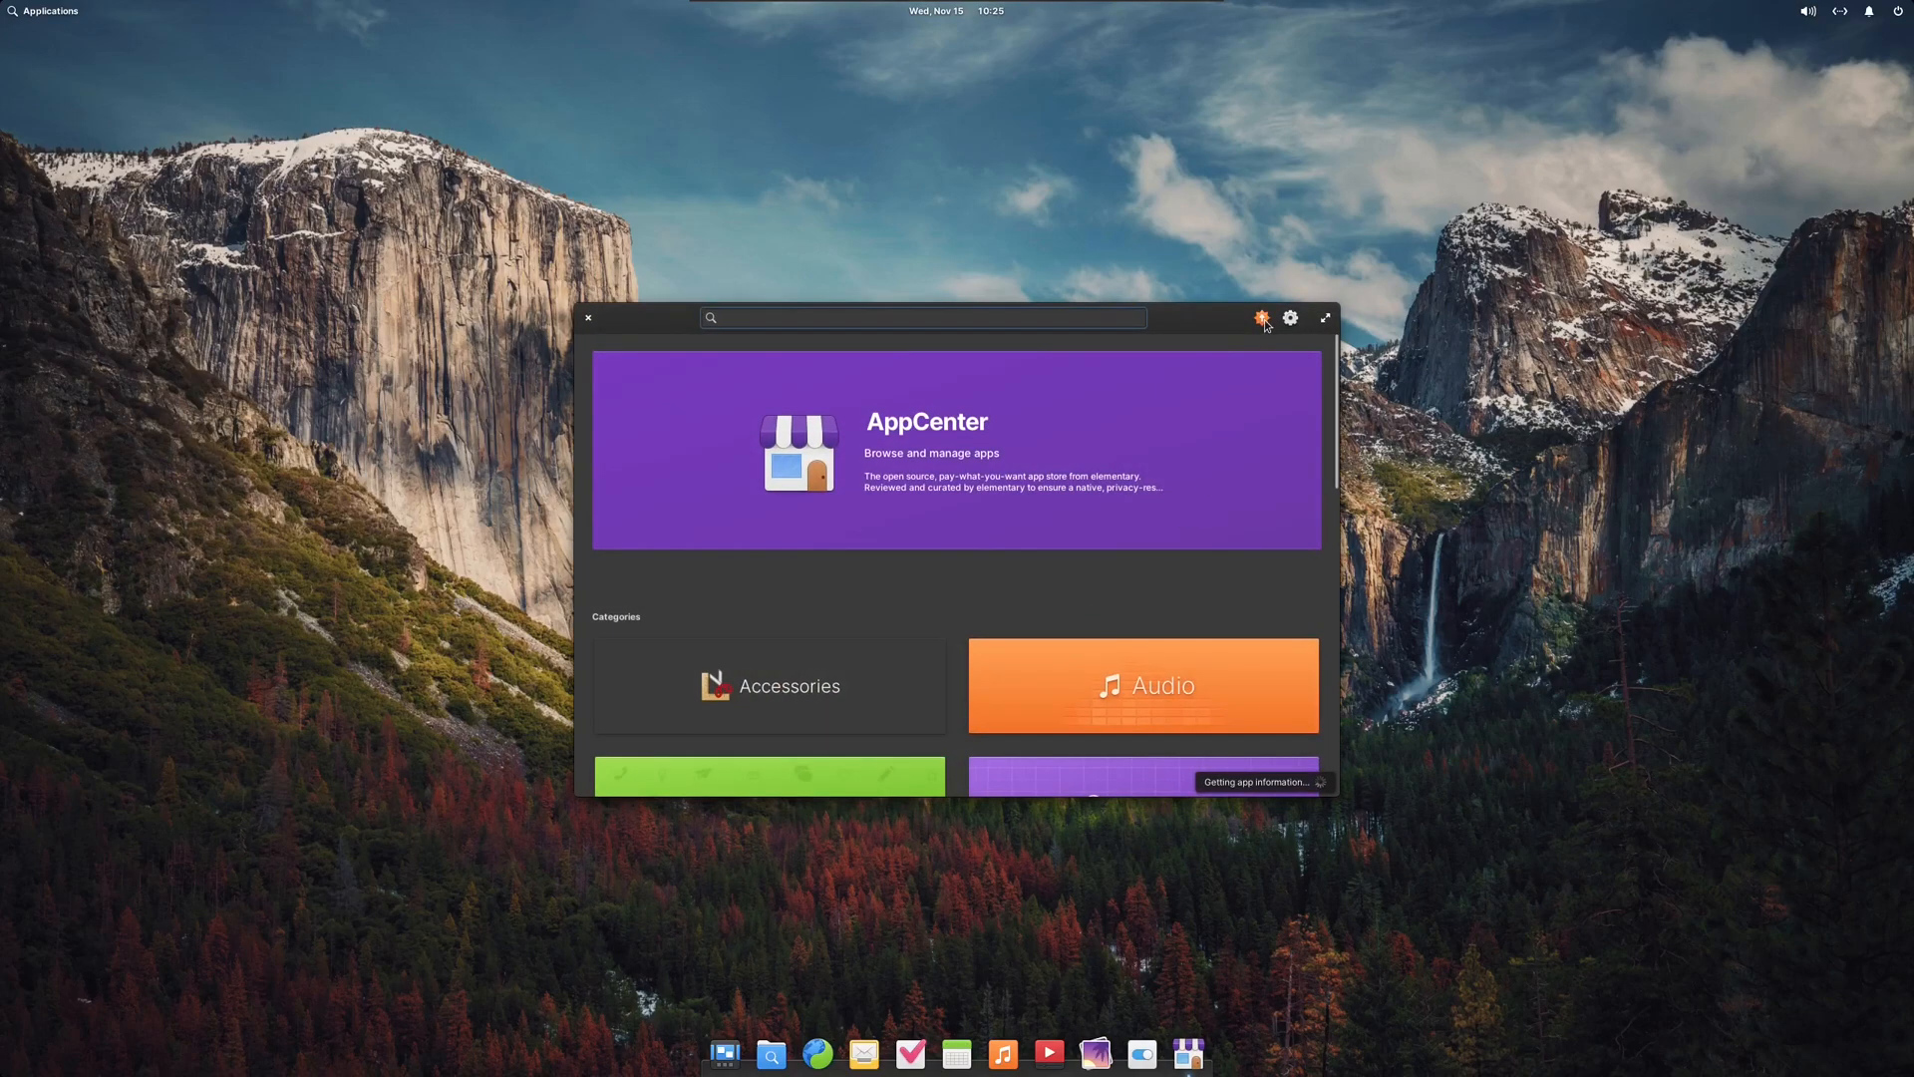
- Install all three available updates in AppCenter, including operating system and runtime updates
left_click(1263, 318)
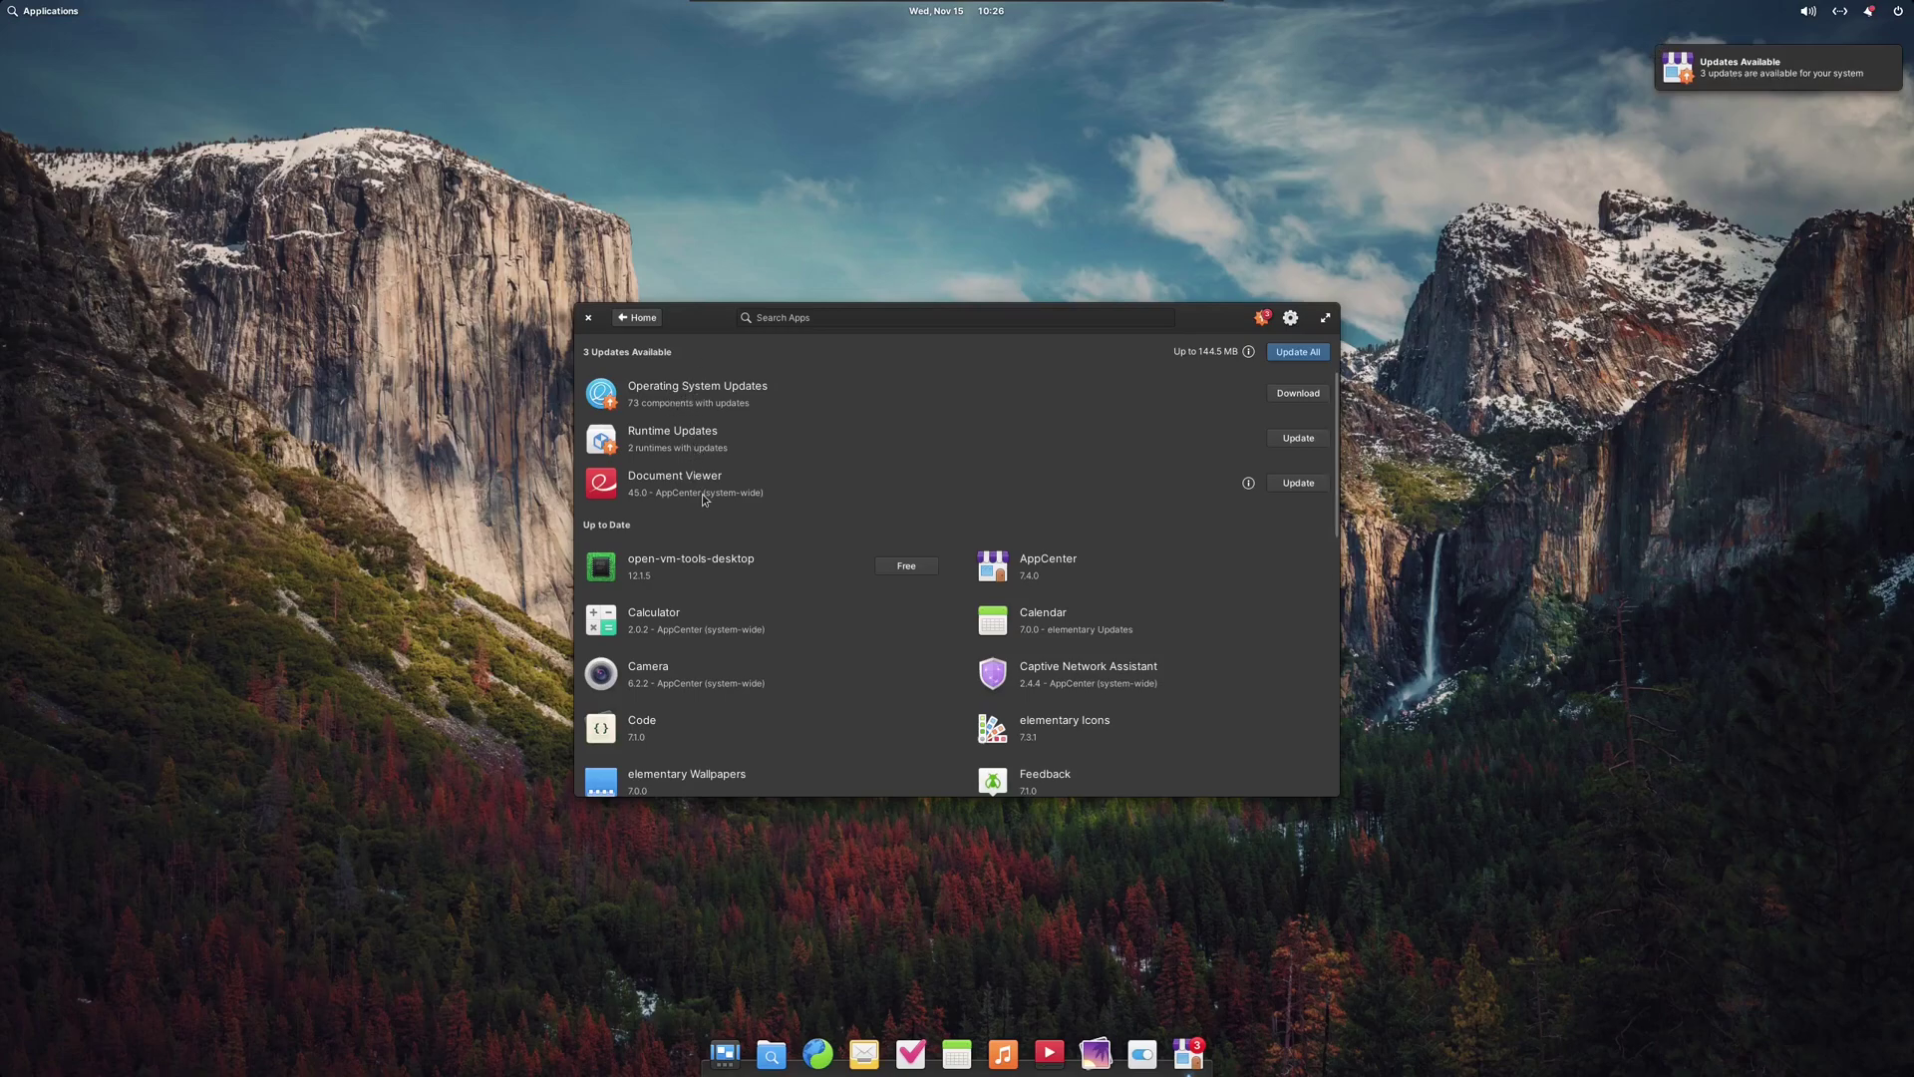
left_click(1298, 353)
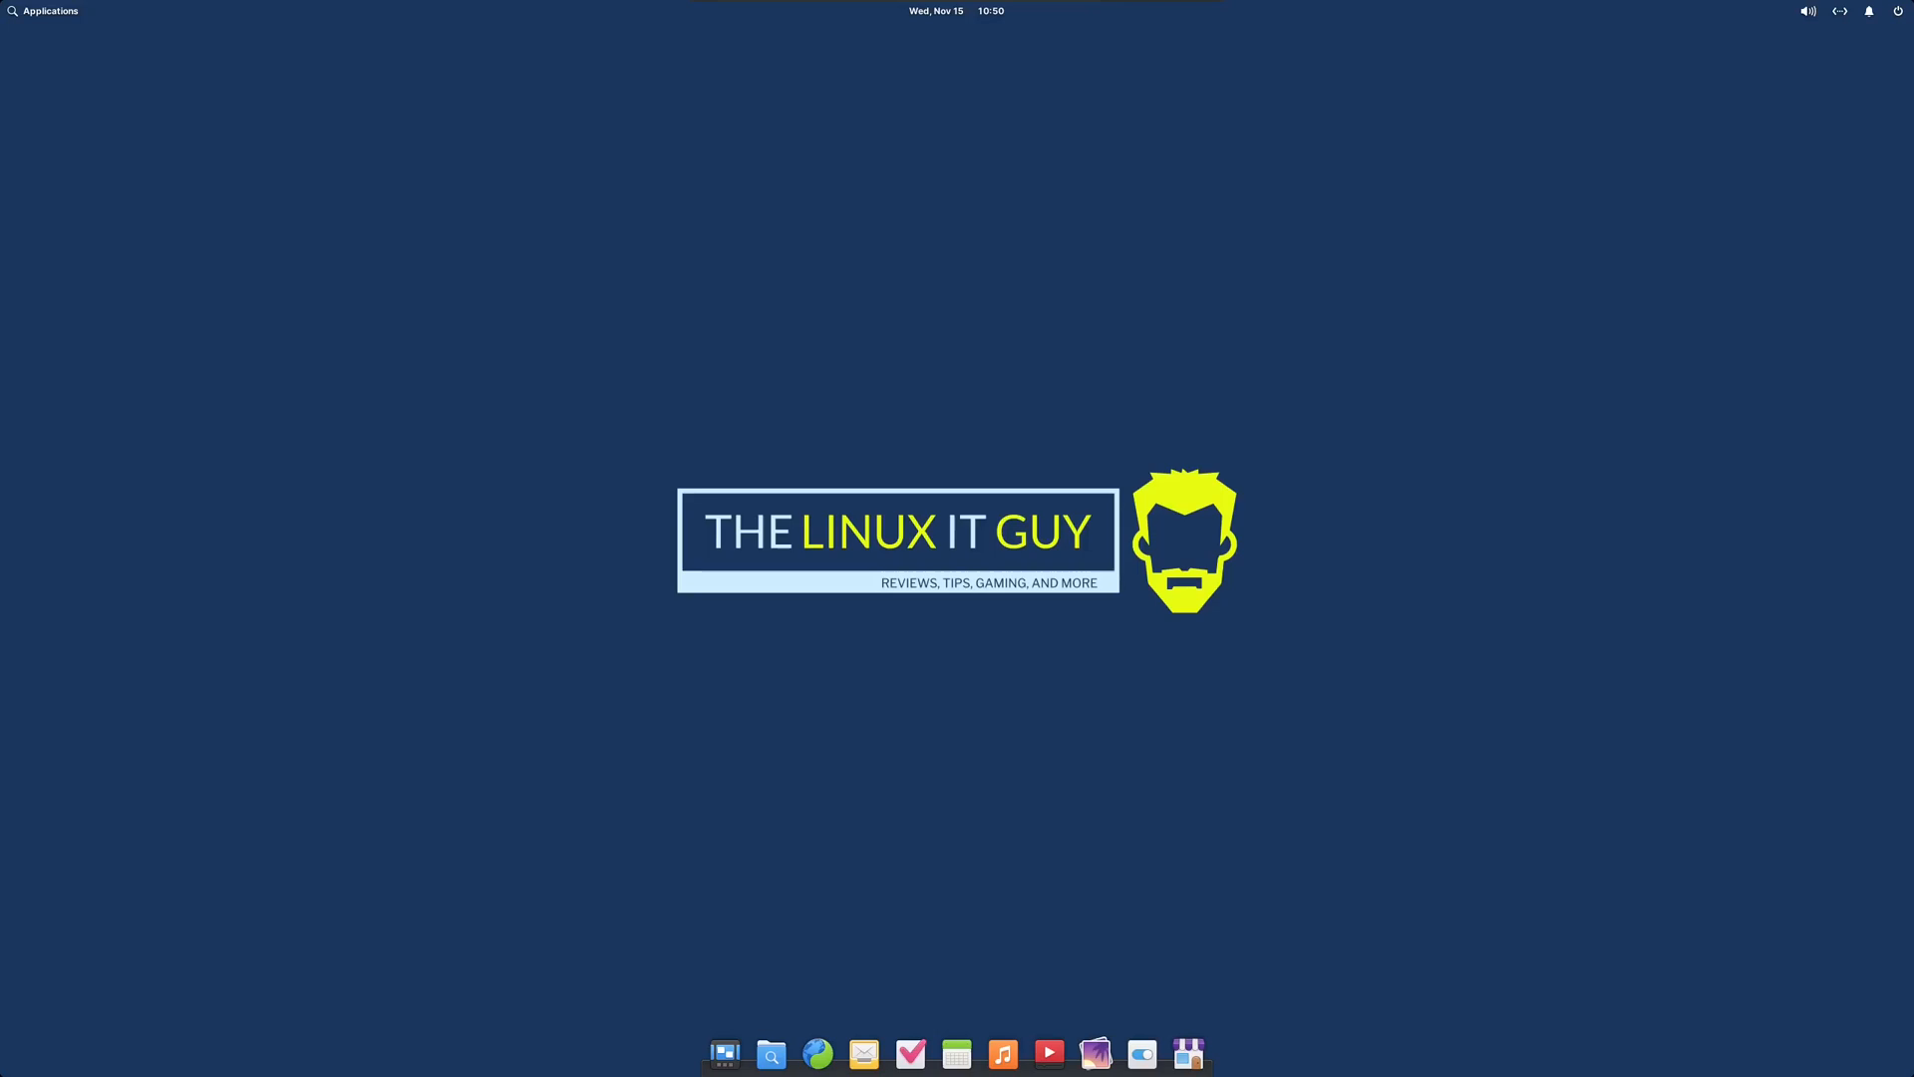
- Find Brave Browser in AppCenter and install it for free
left_click(1189, 1053)
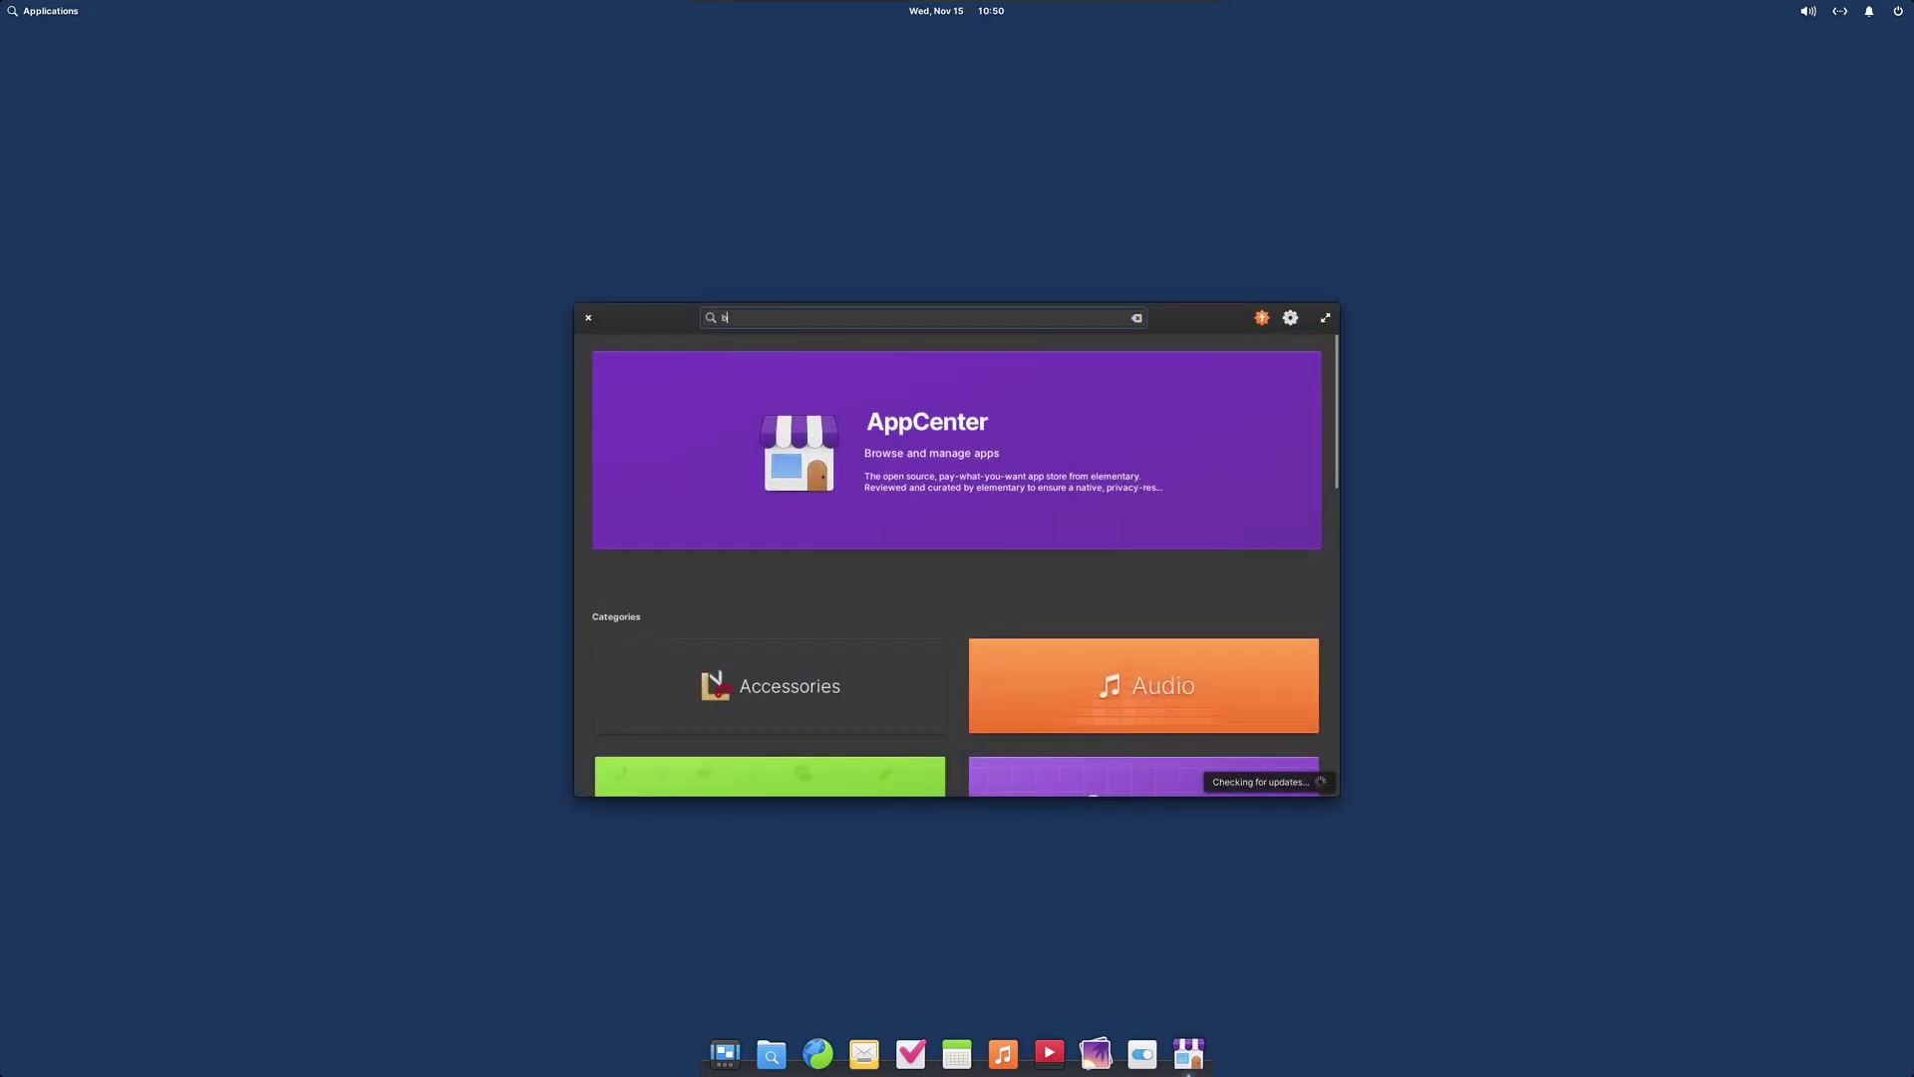
type("brave")
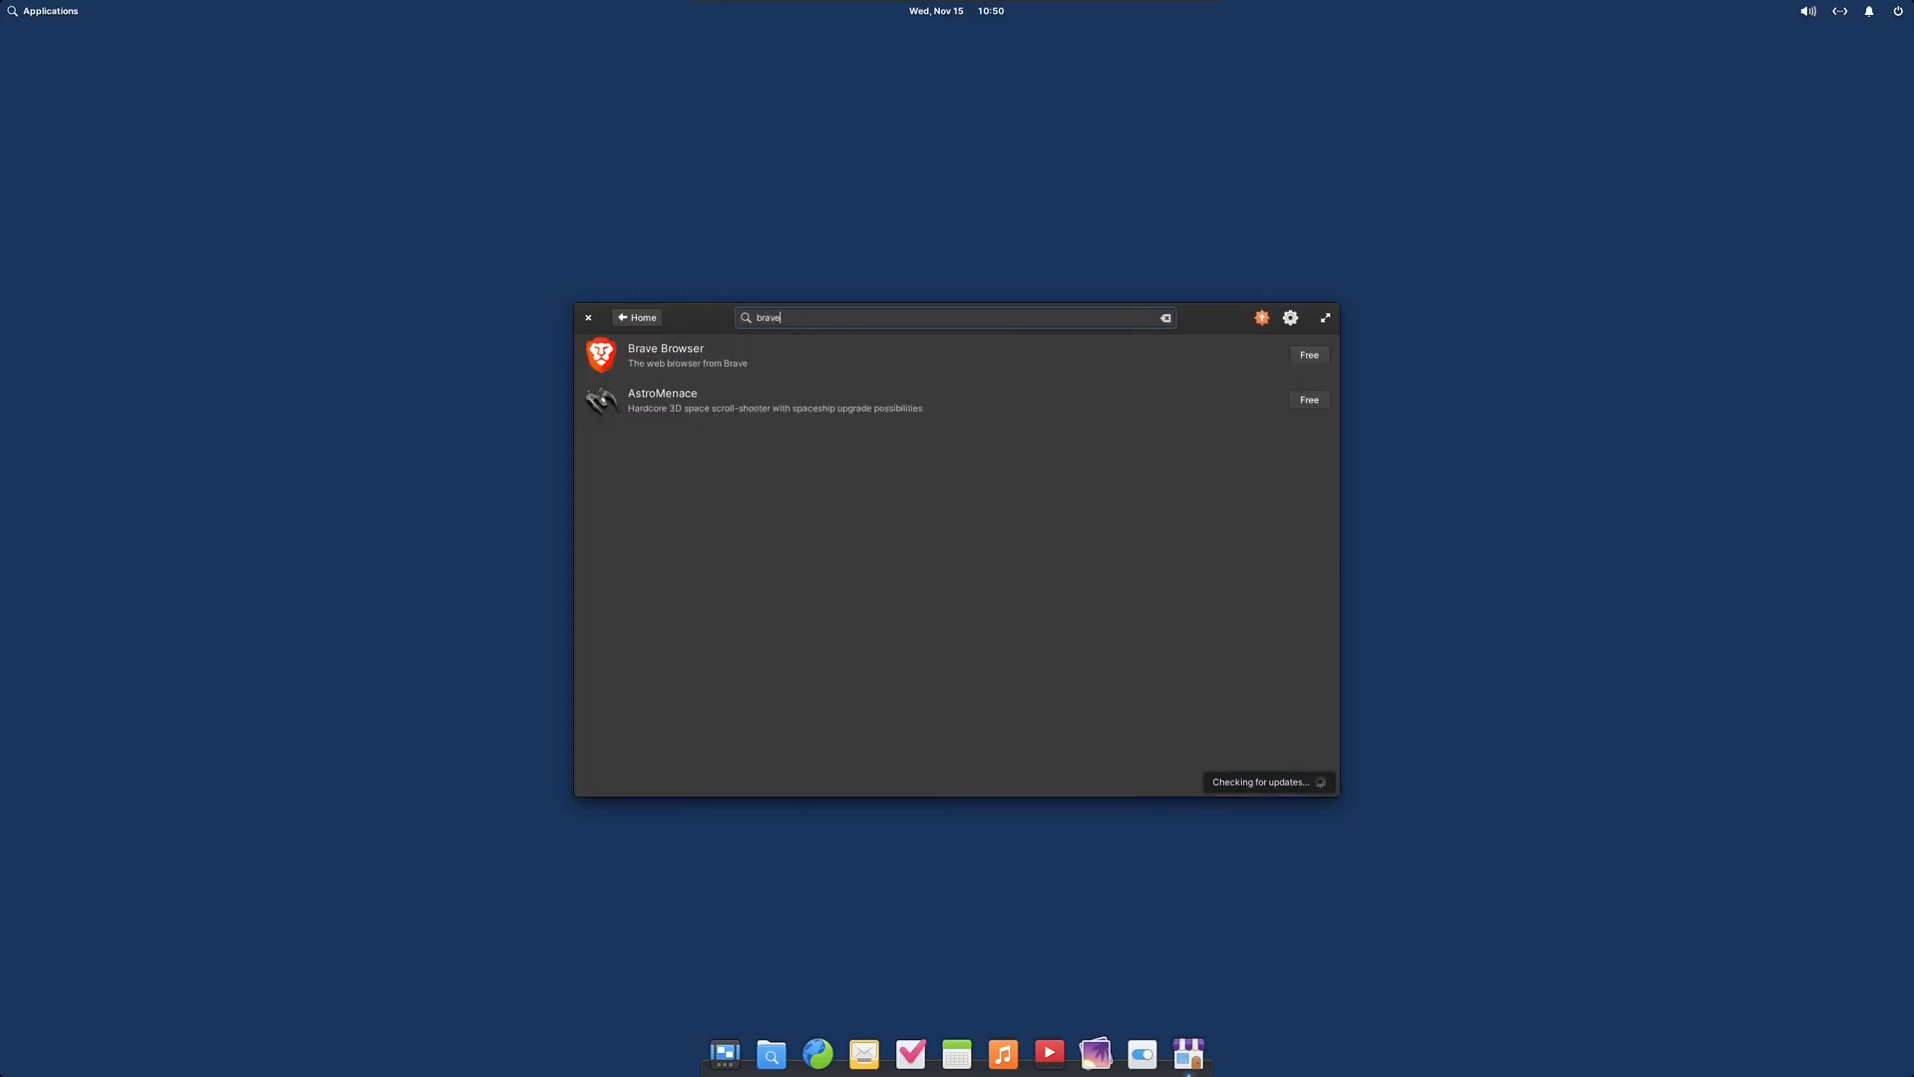
left_click(779, 356)
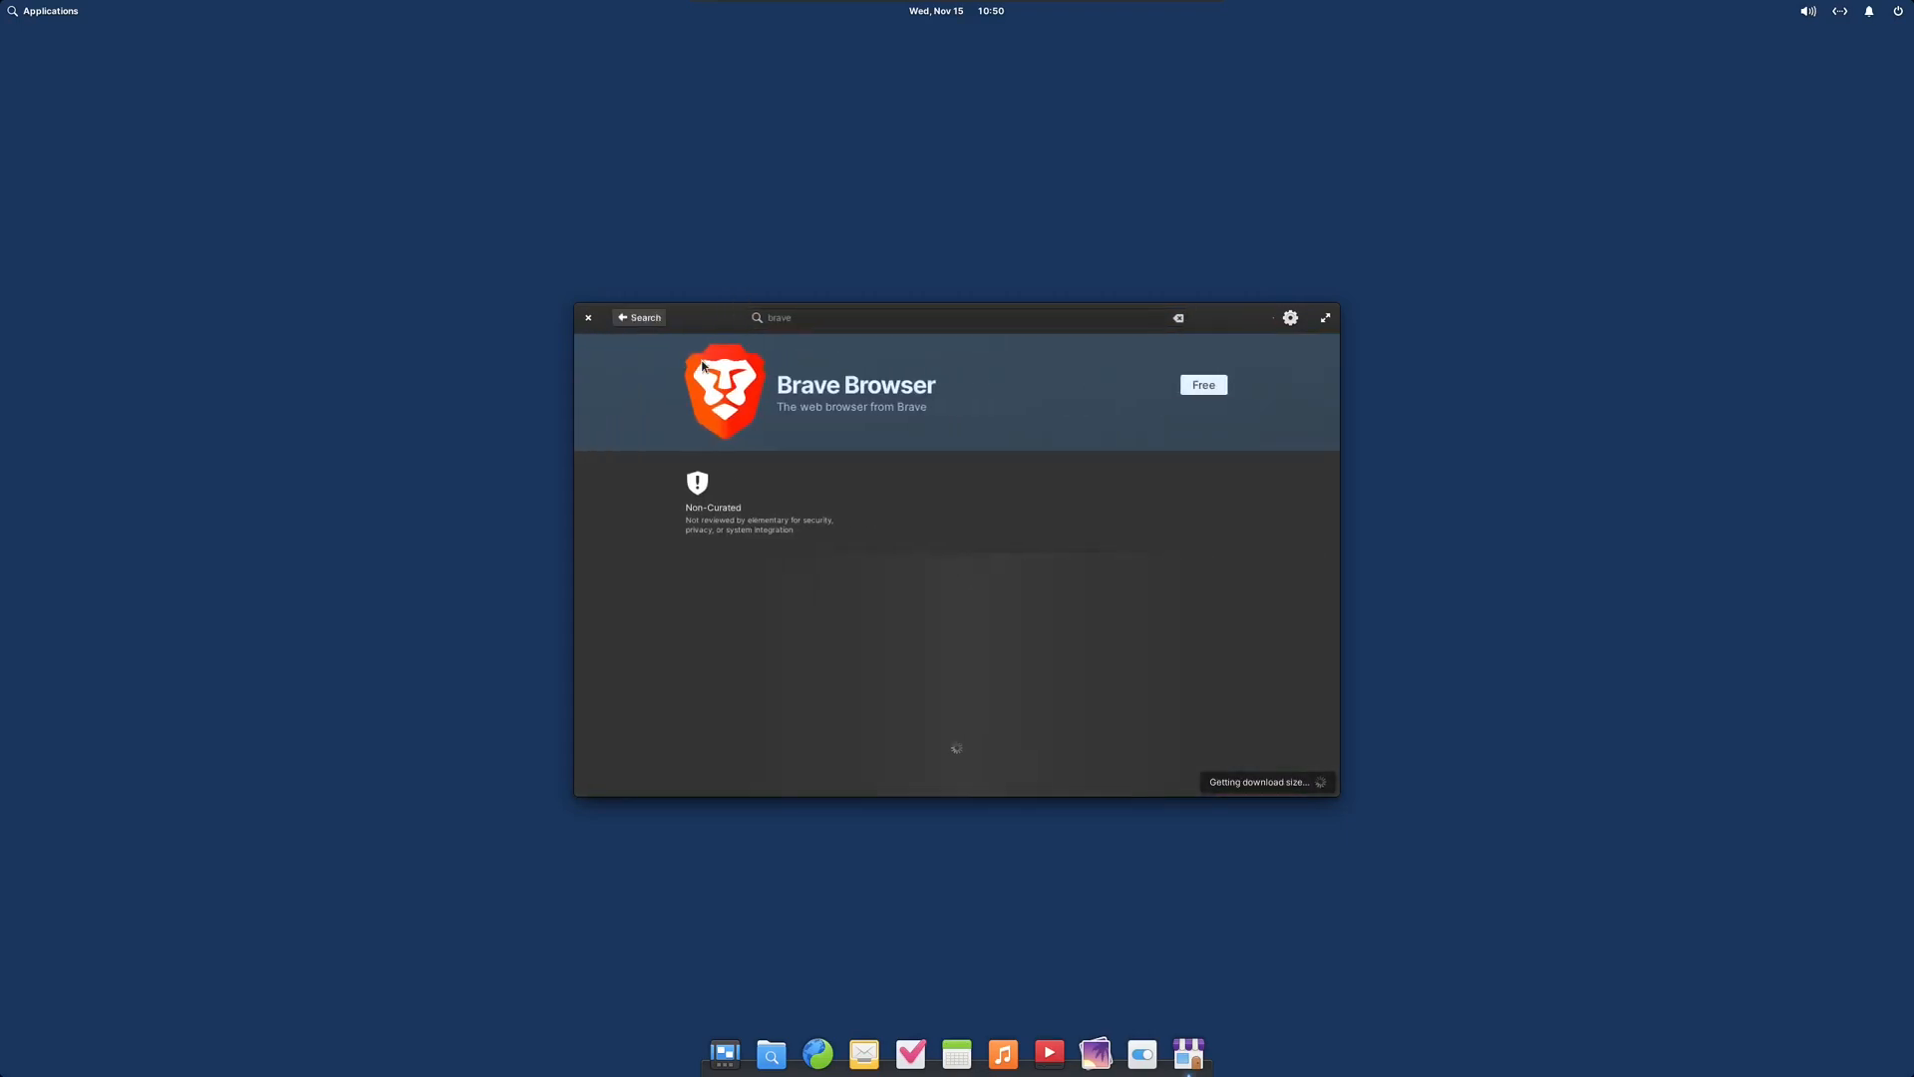
left_click(1202, 387)
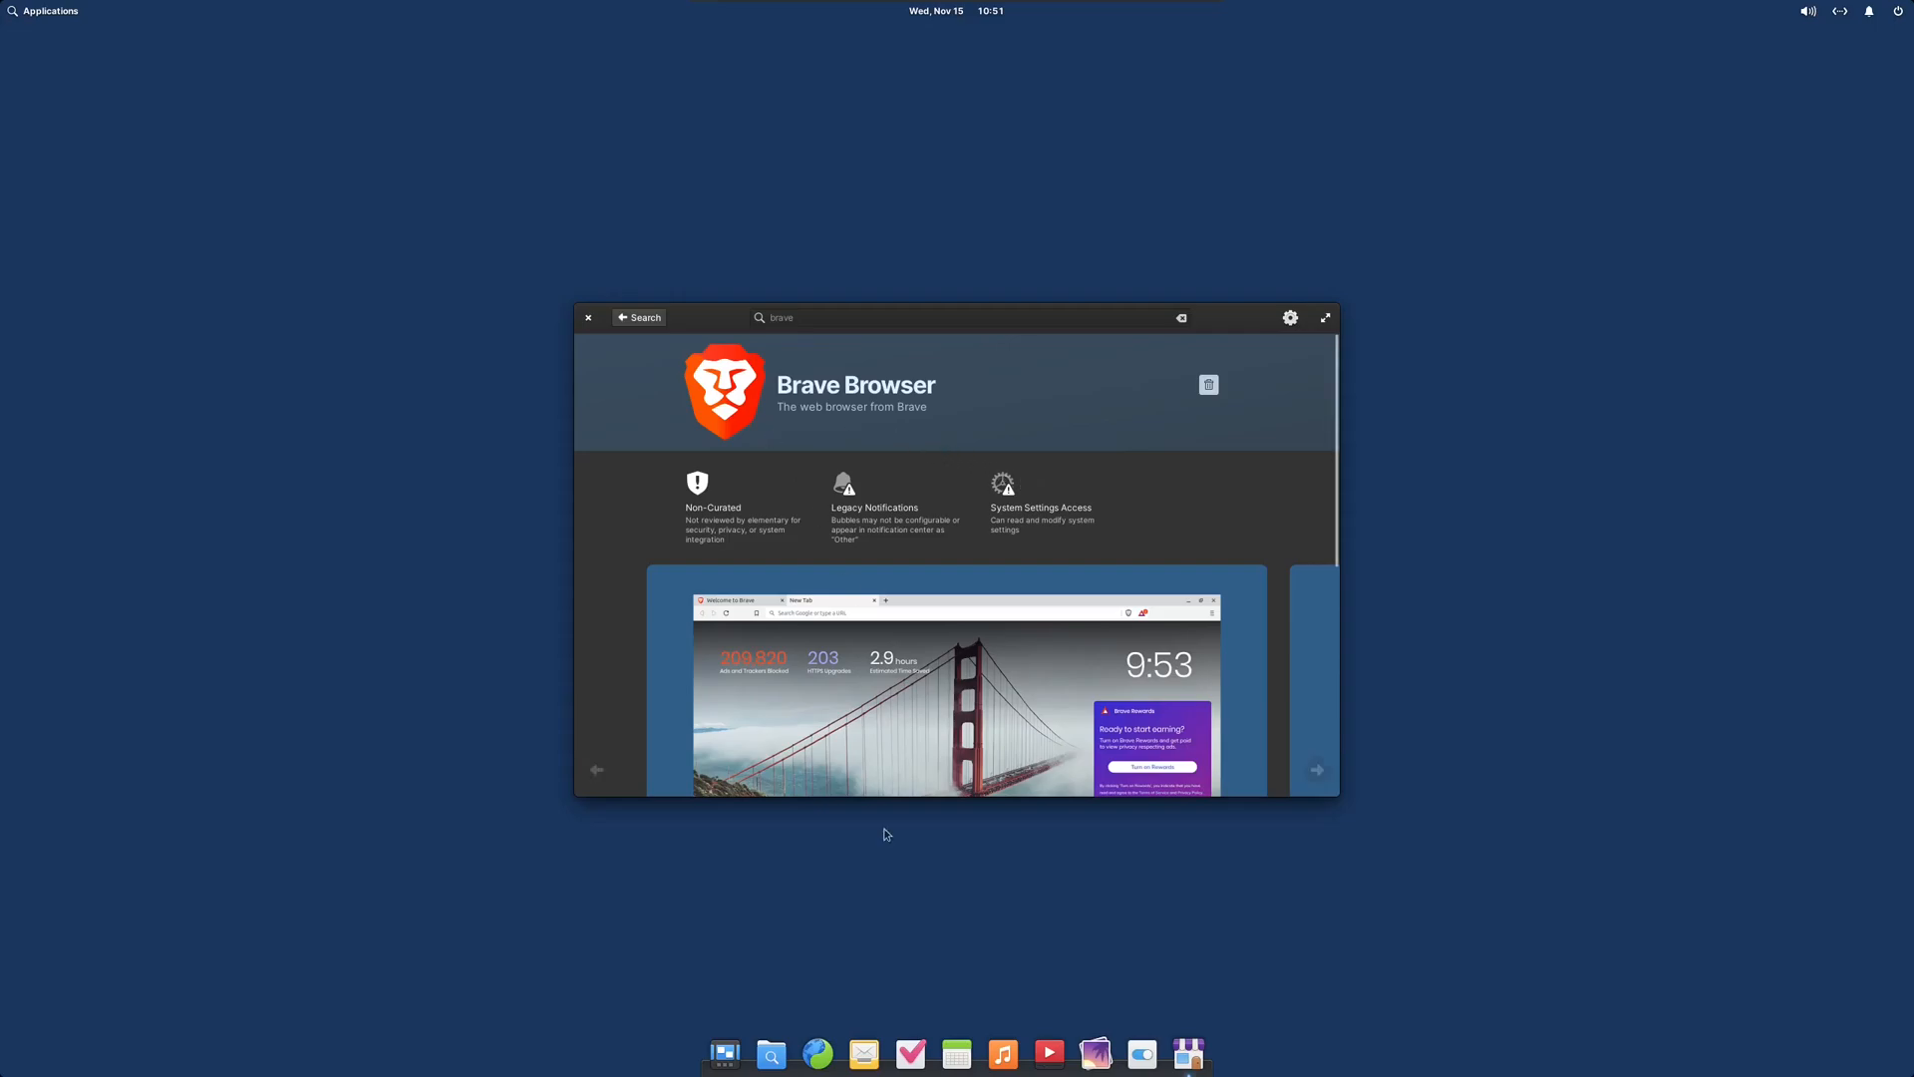
- Launch Brave from the Applications menu and continue past the default browser prompt
left_click(50, 11)
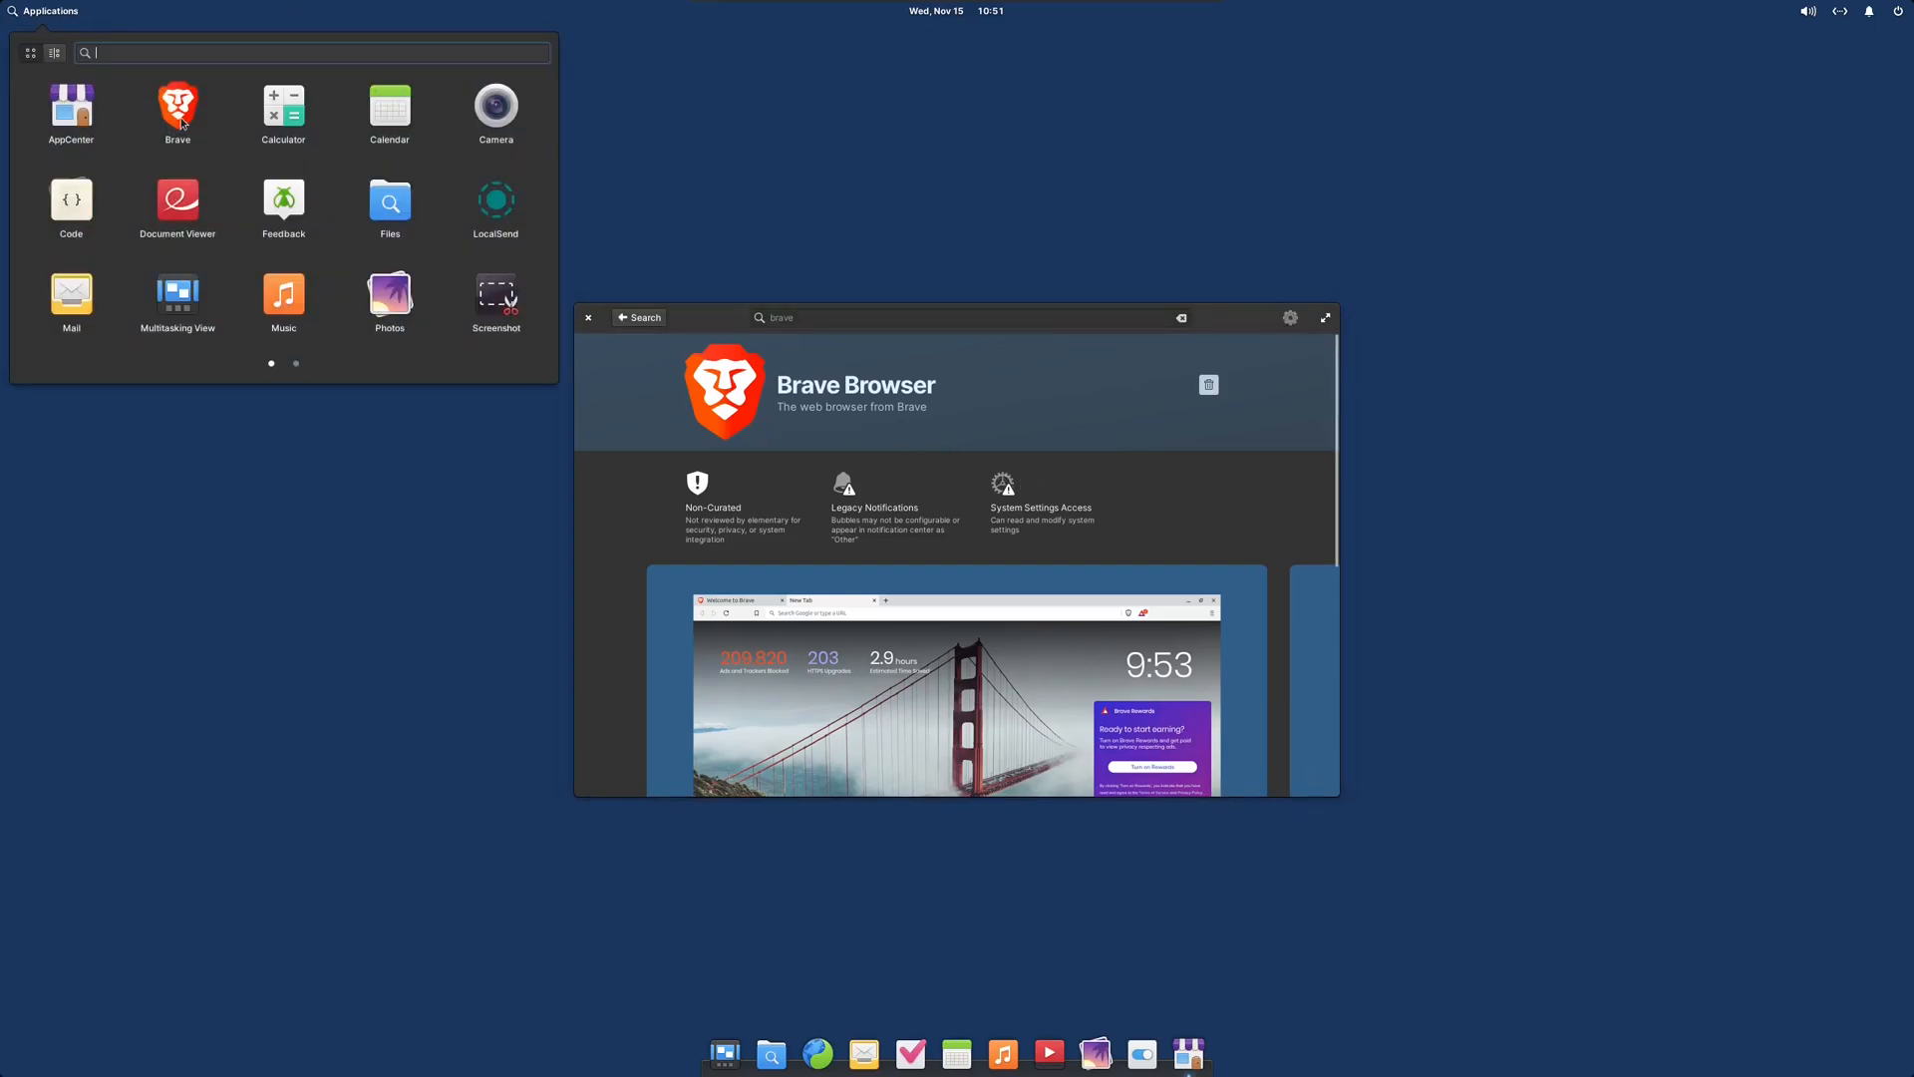
left_click(587, 318)
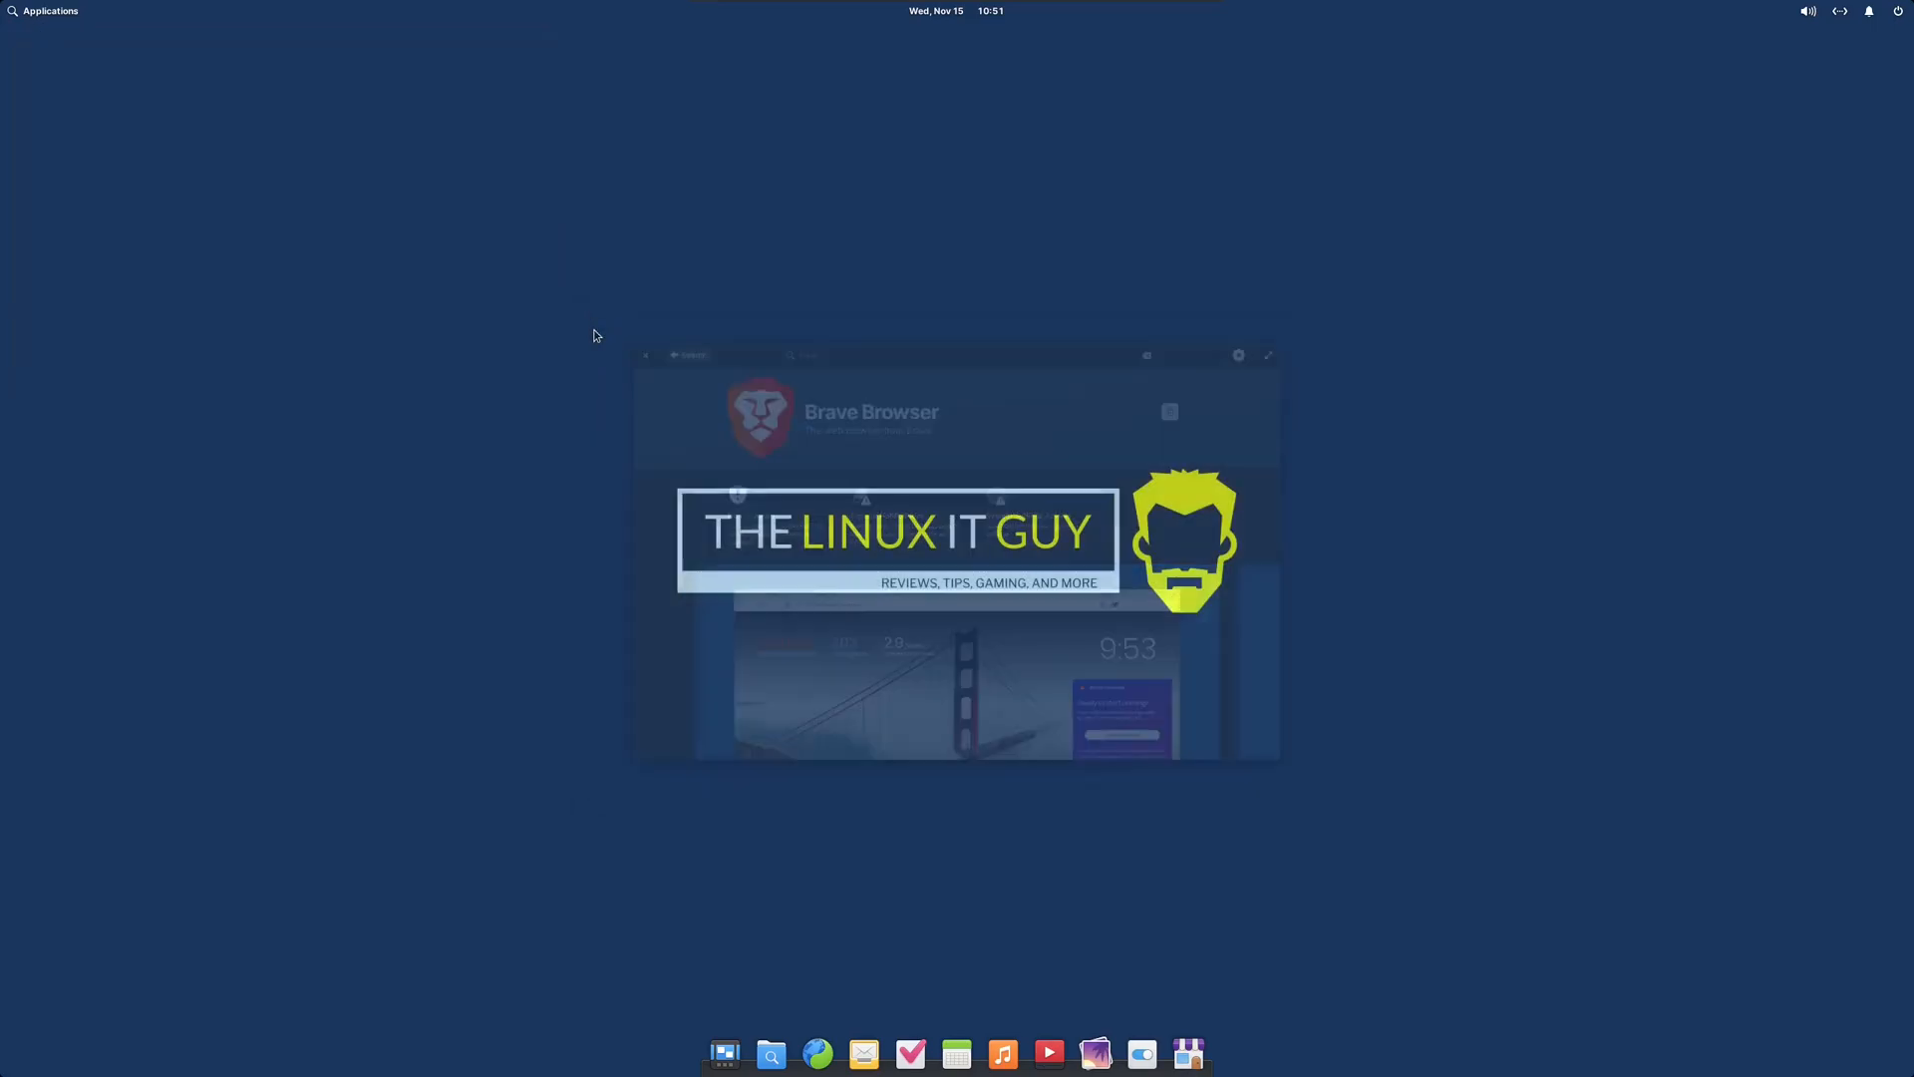
left_click(50, 11)
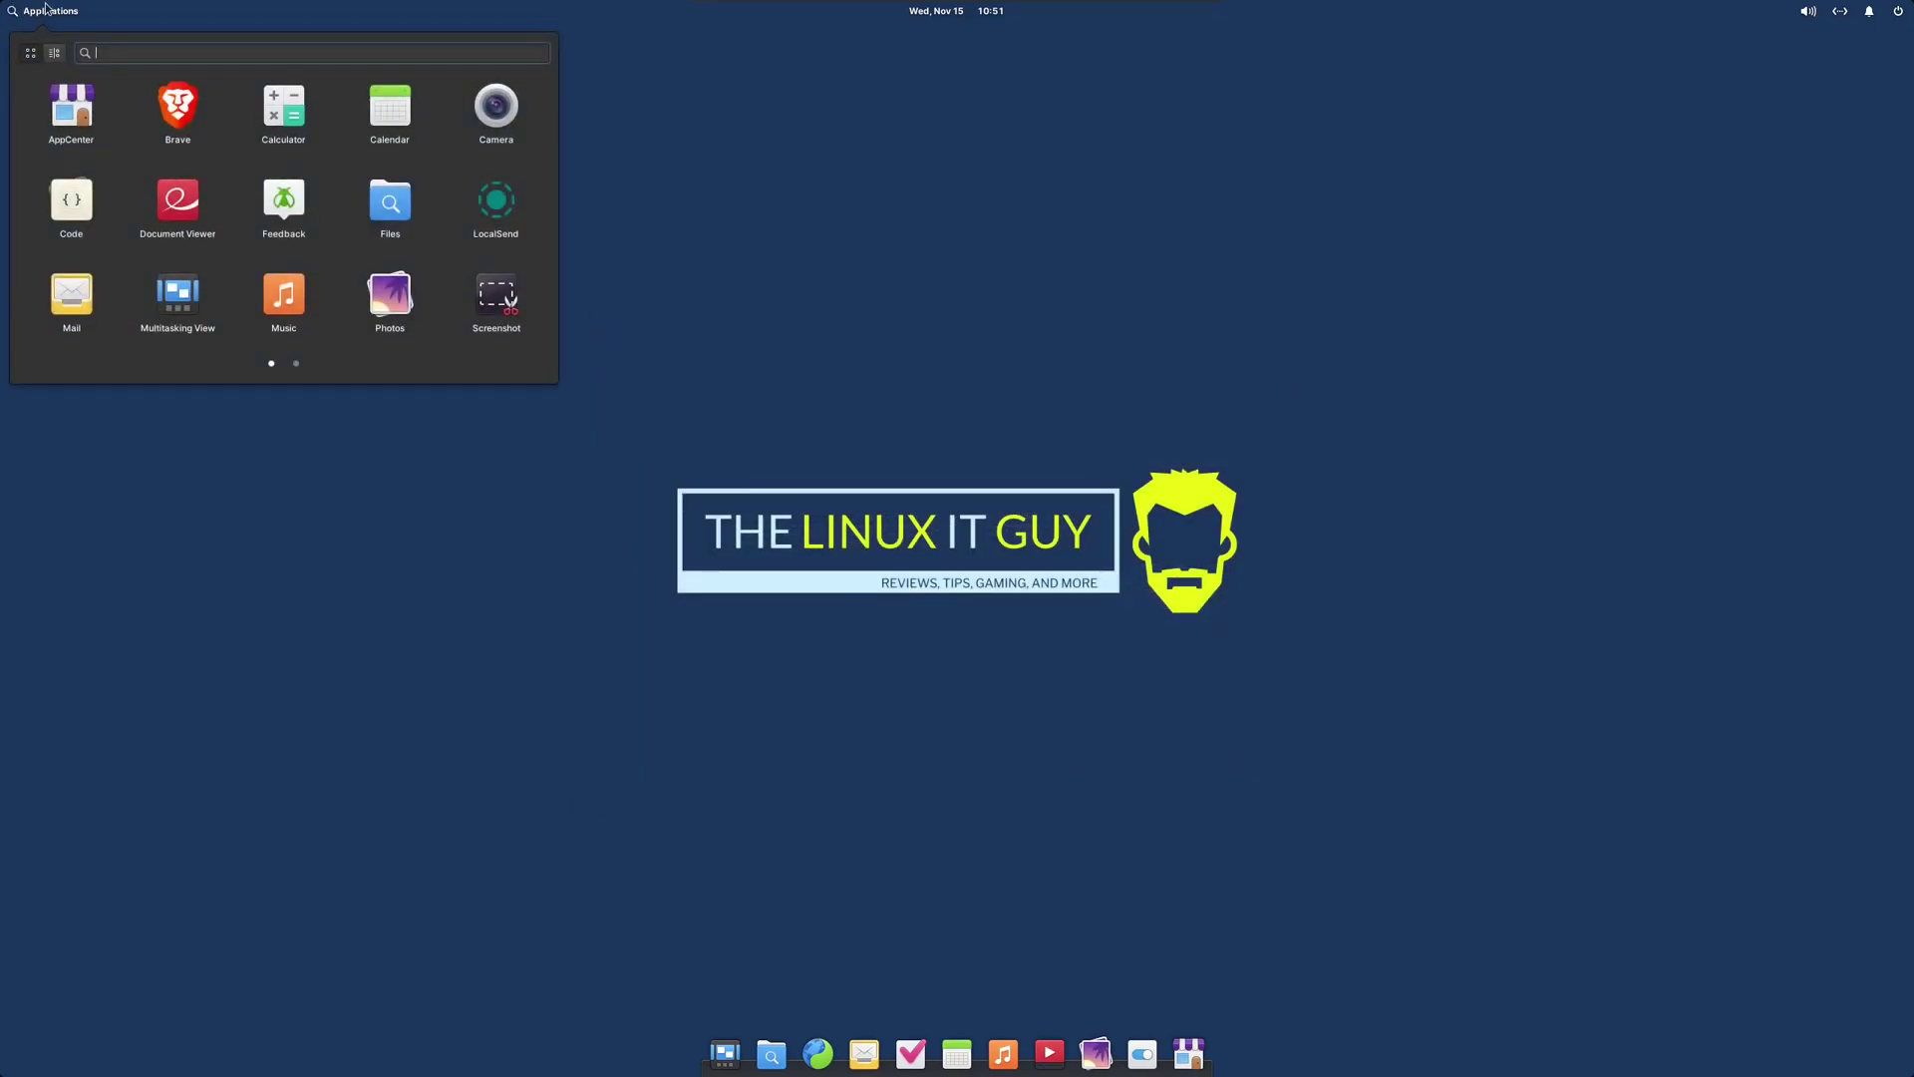
left_click(188, 99)
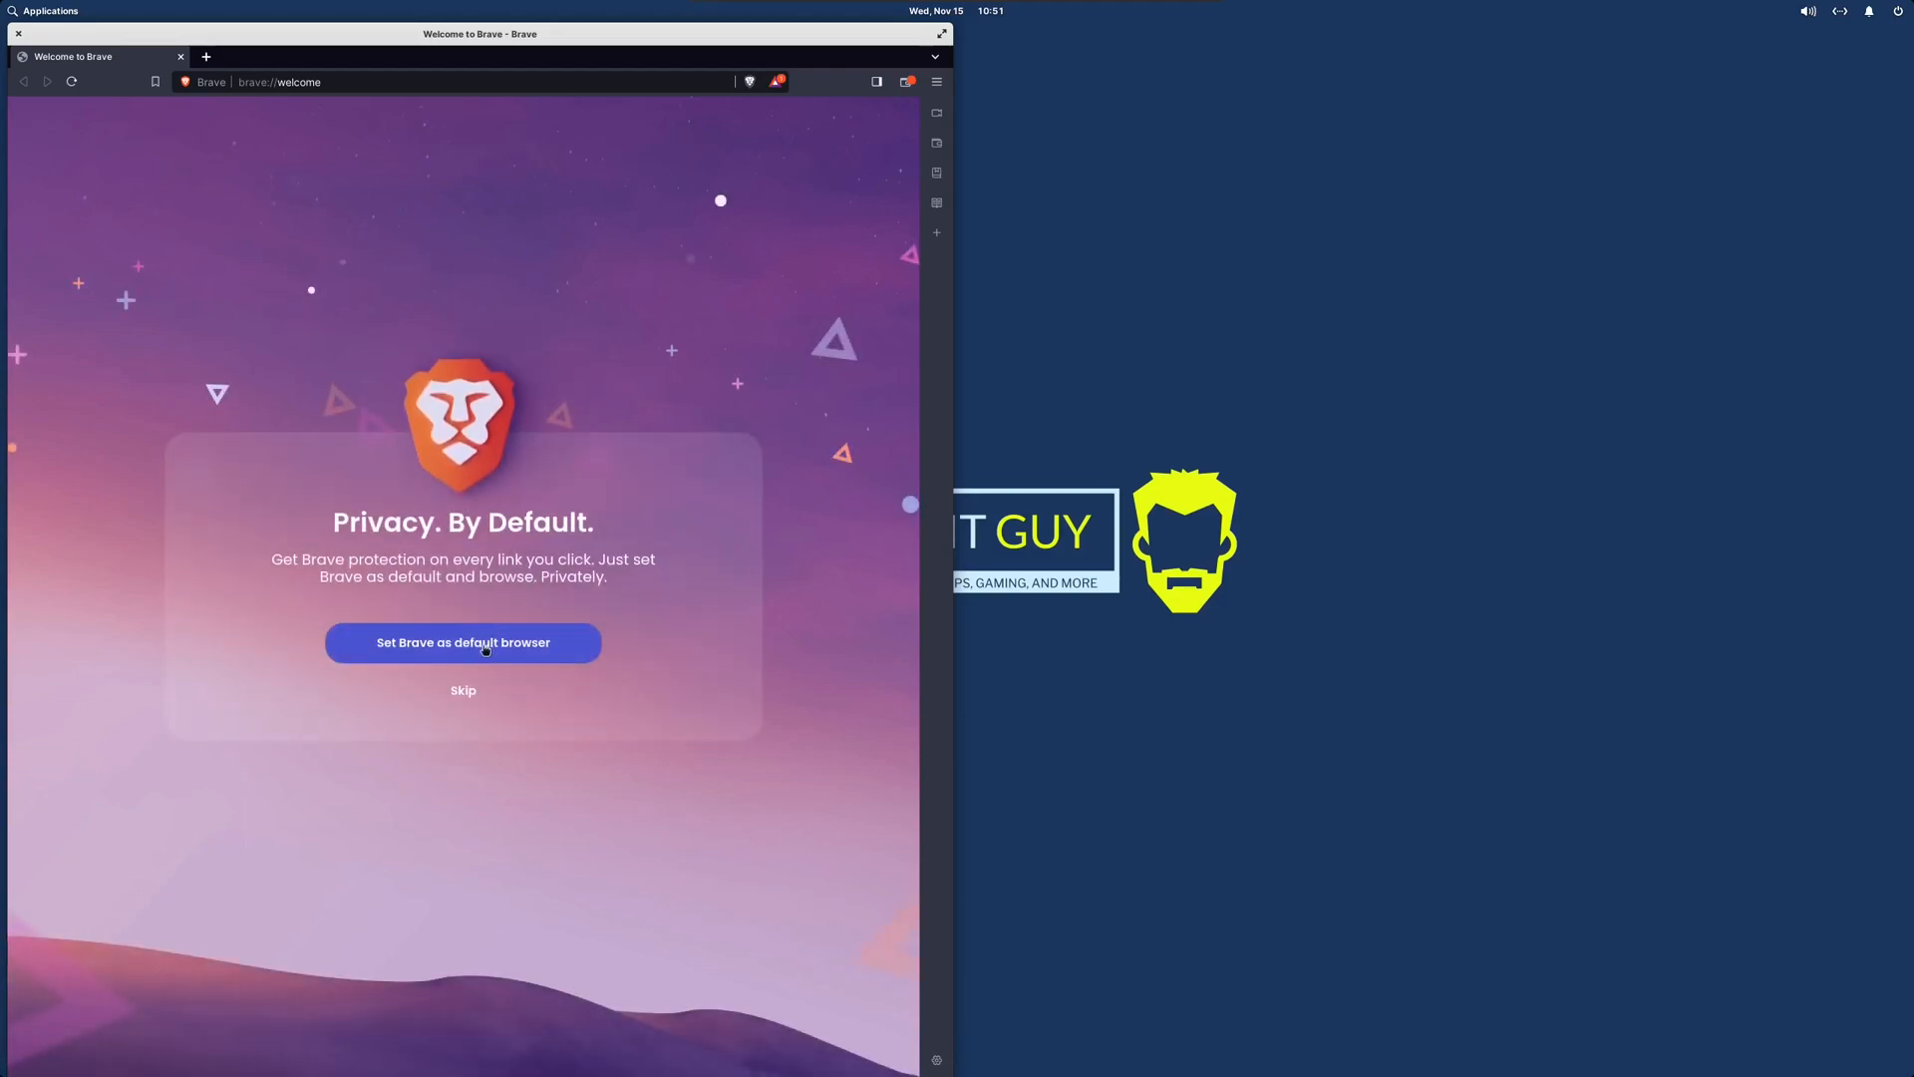
left_click(485, 652)
- Finish Brave's welcome with Dark mode and both diagnostic and product-insight sharing off
left_click(577, 547)
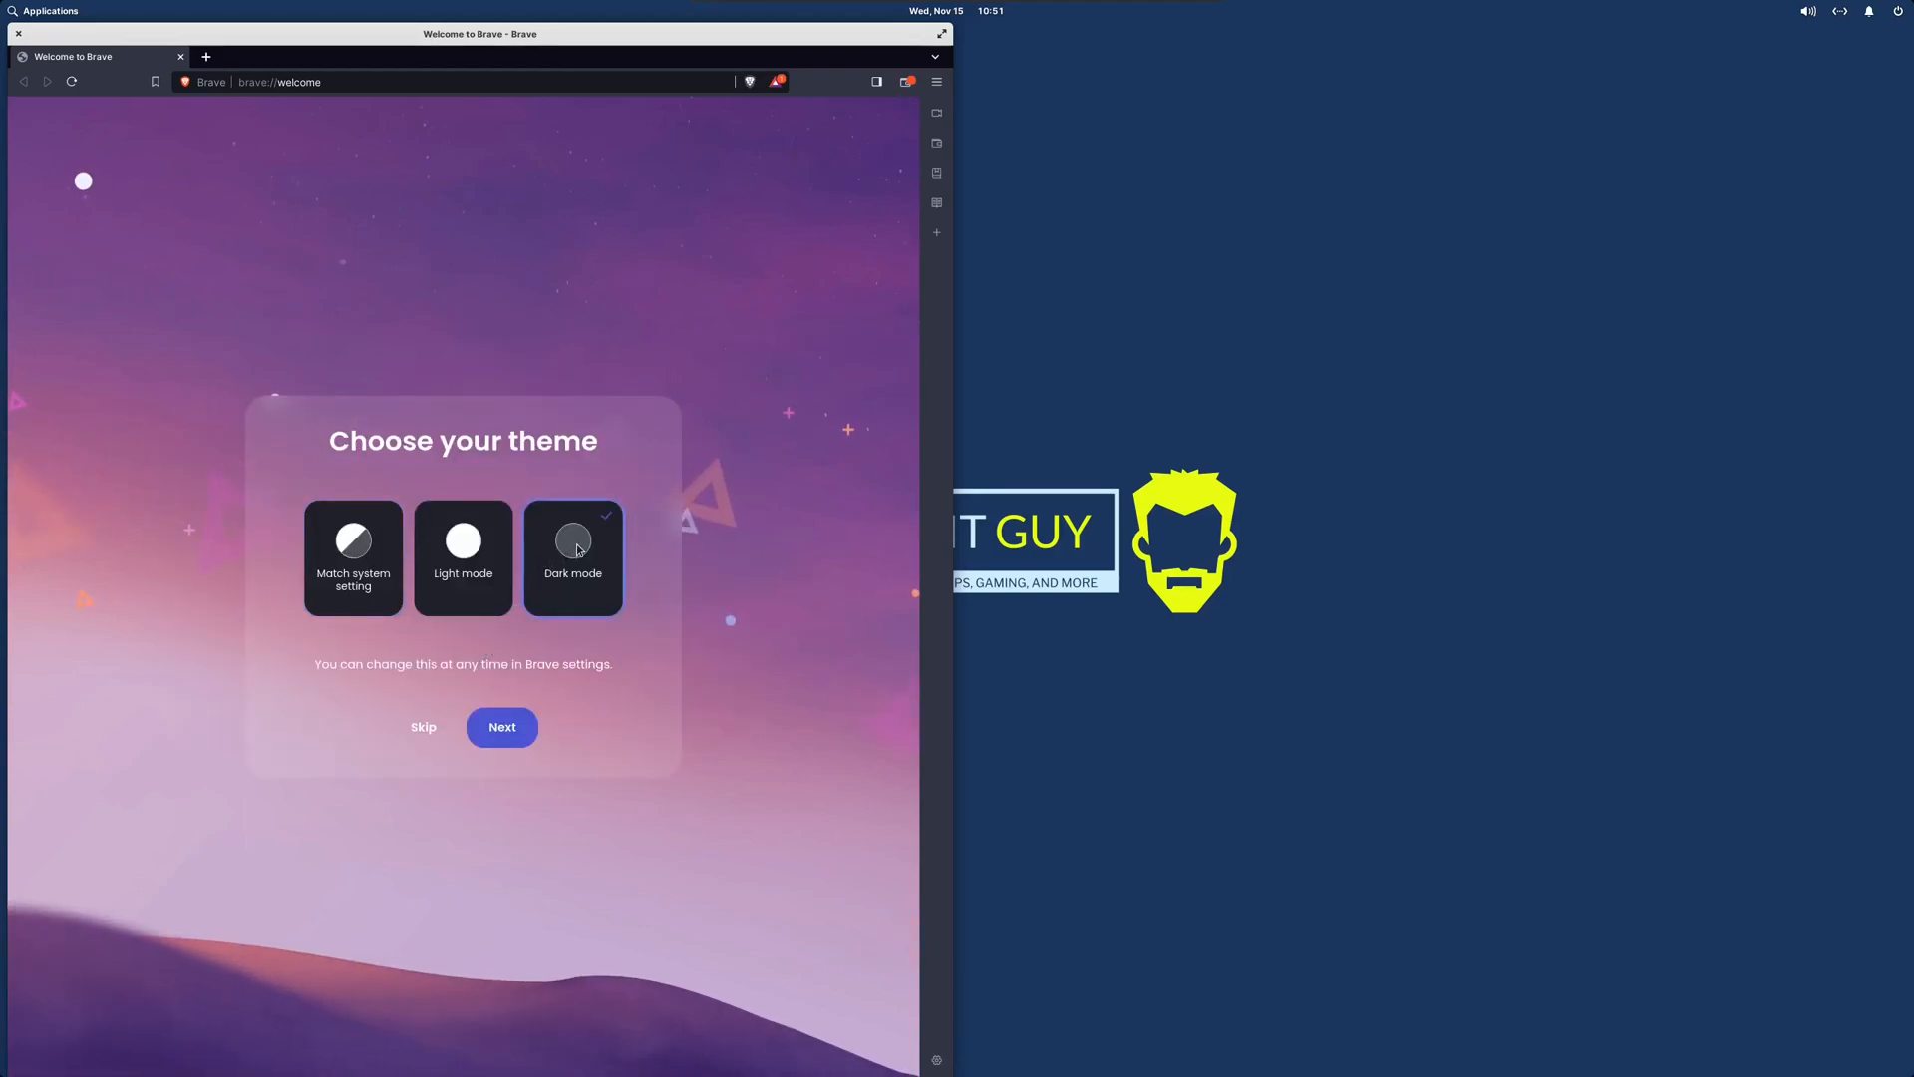
left_click(502, 727)
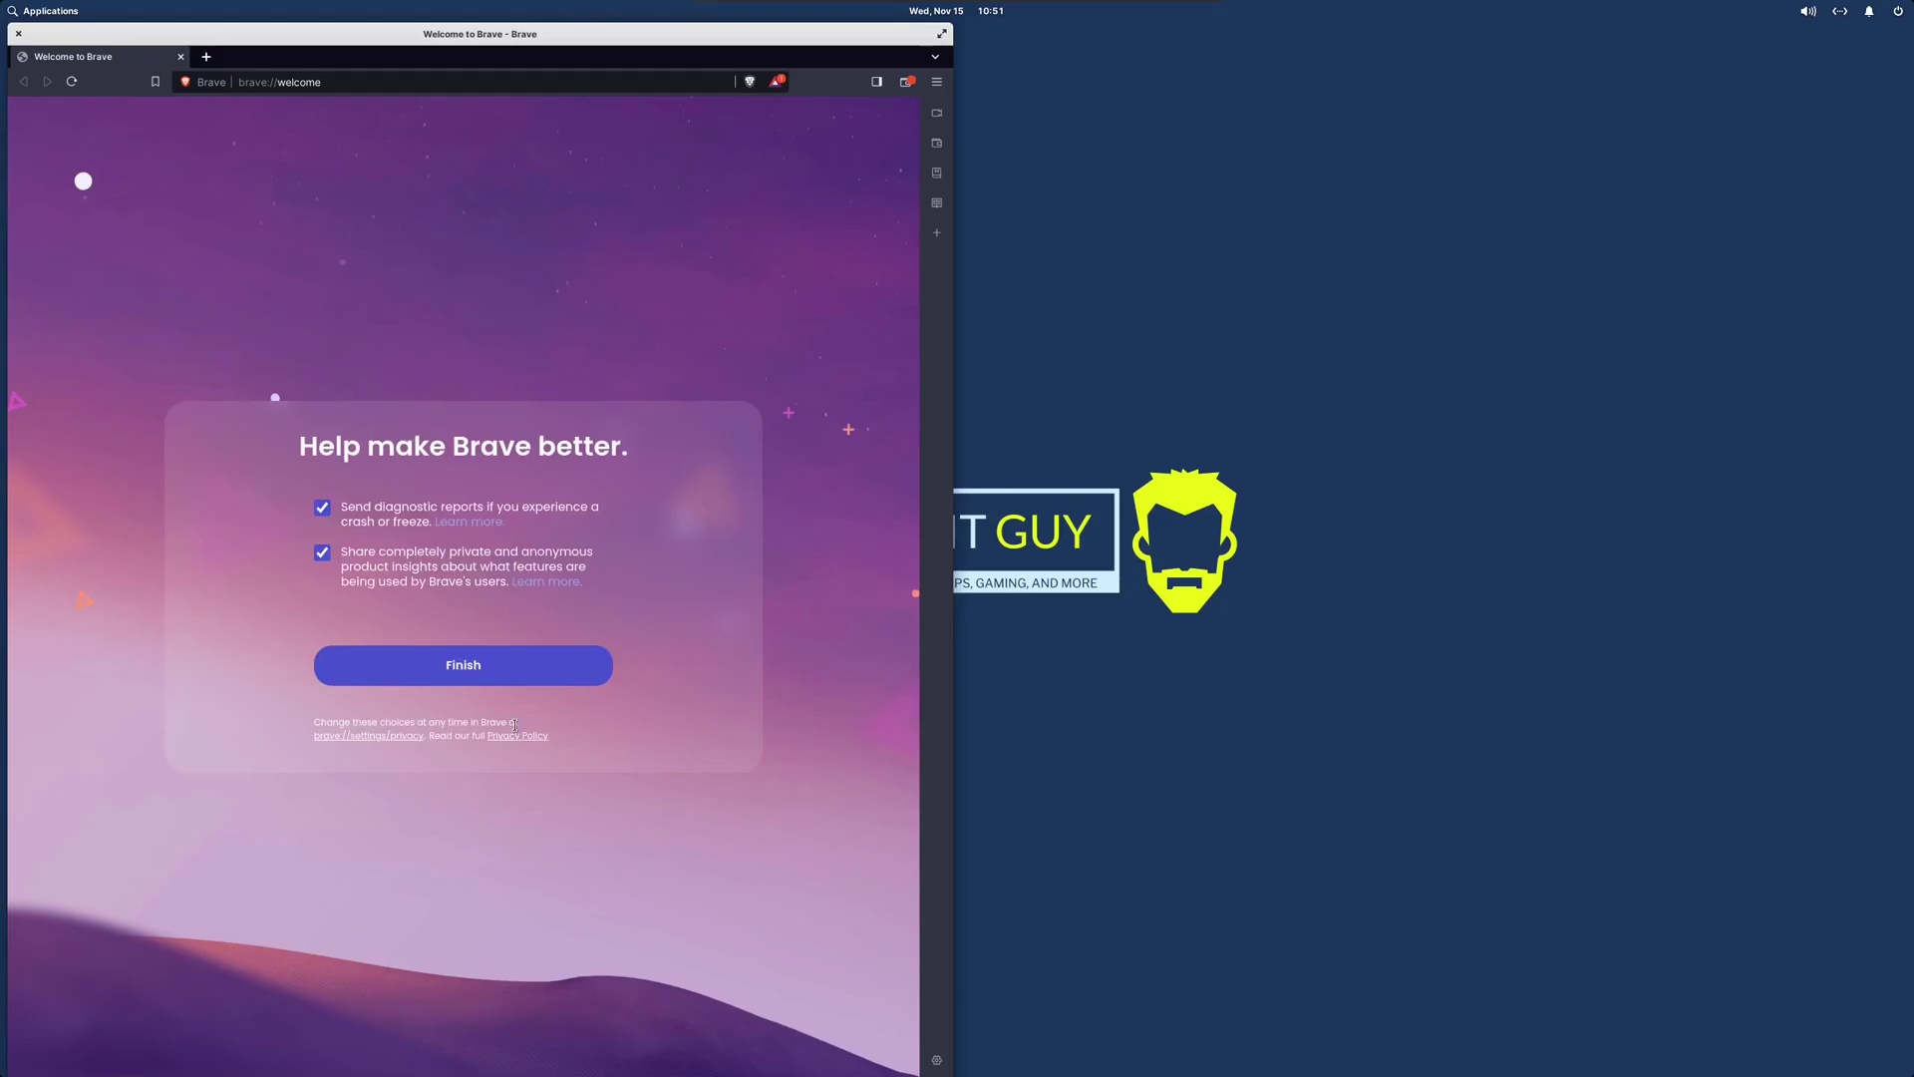
left_click(321, 507)
left_click(322, 552)
left_click(431, 665)
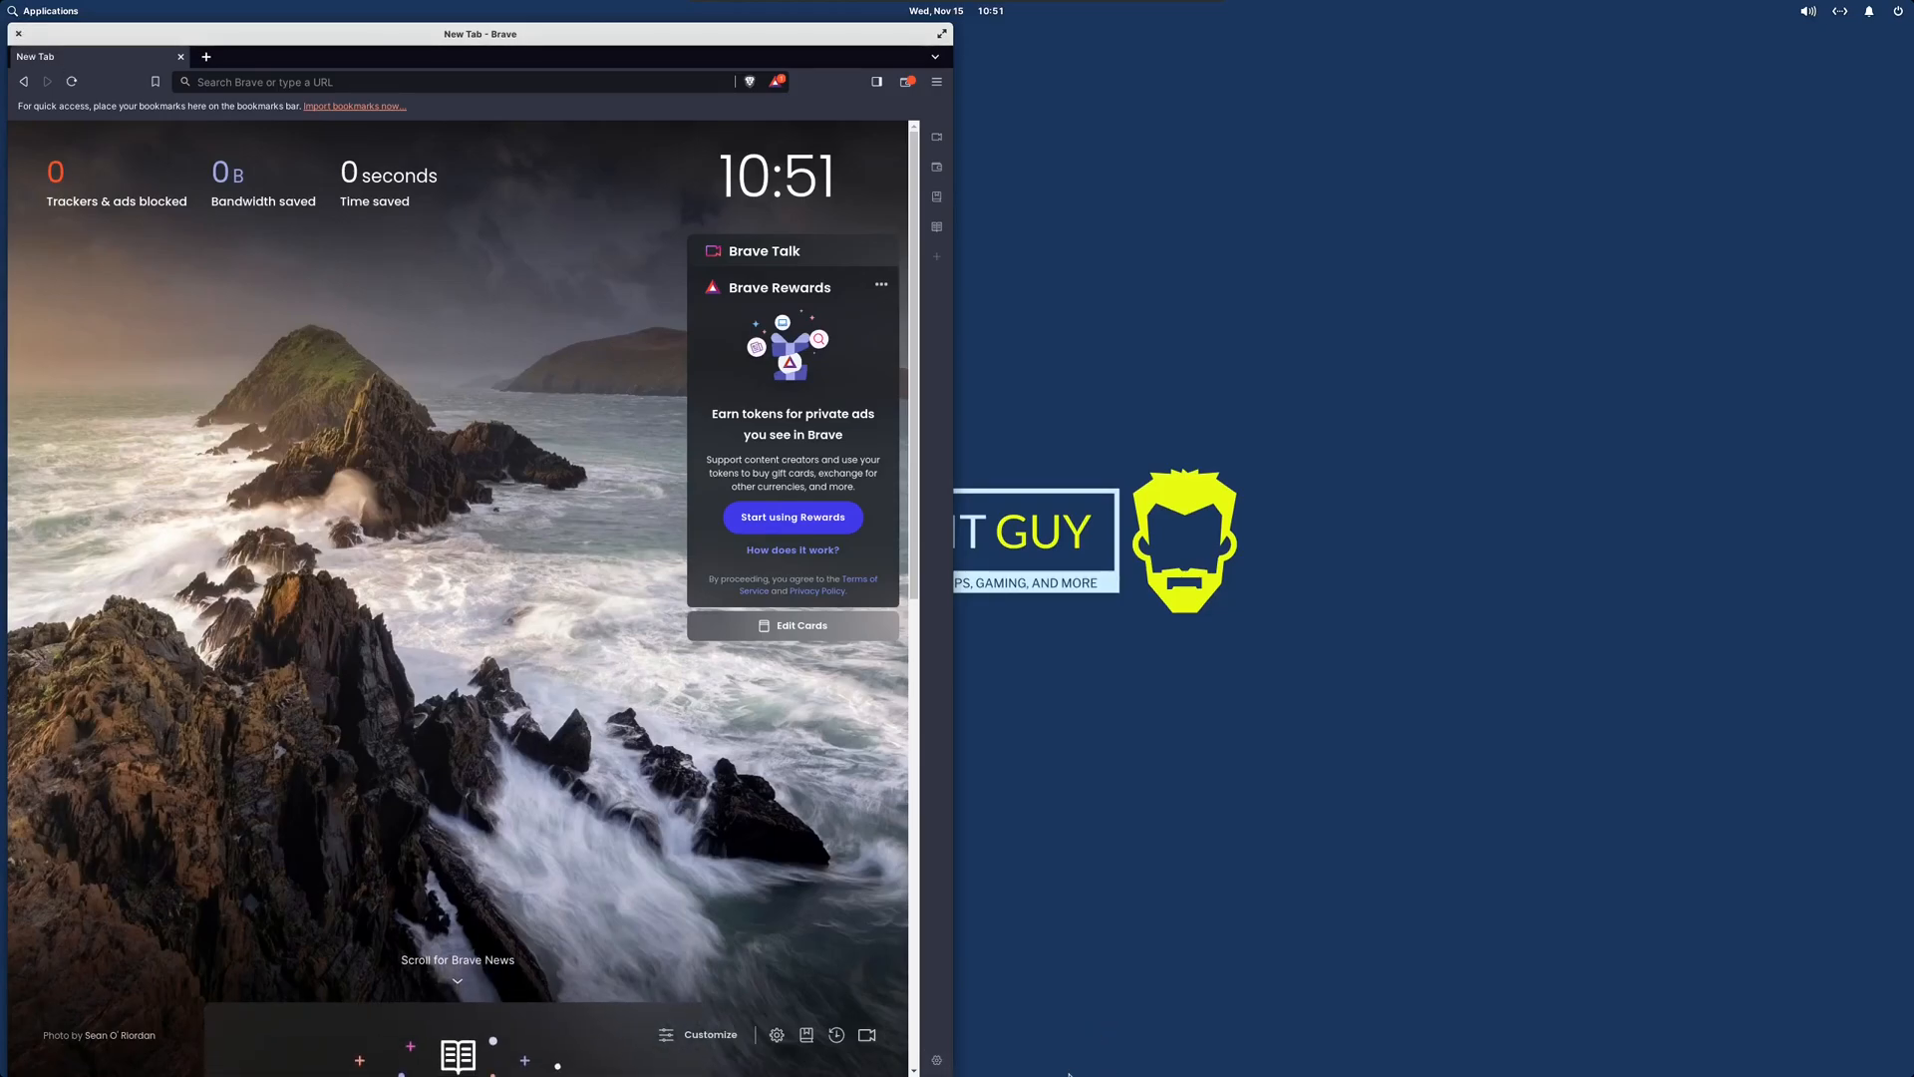
- Pin Brave to the dock near the start and unpin the default Web browser
right_click(1215, 1056)
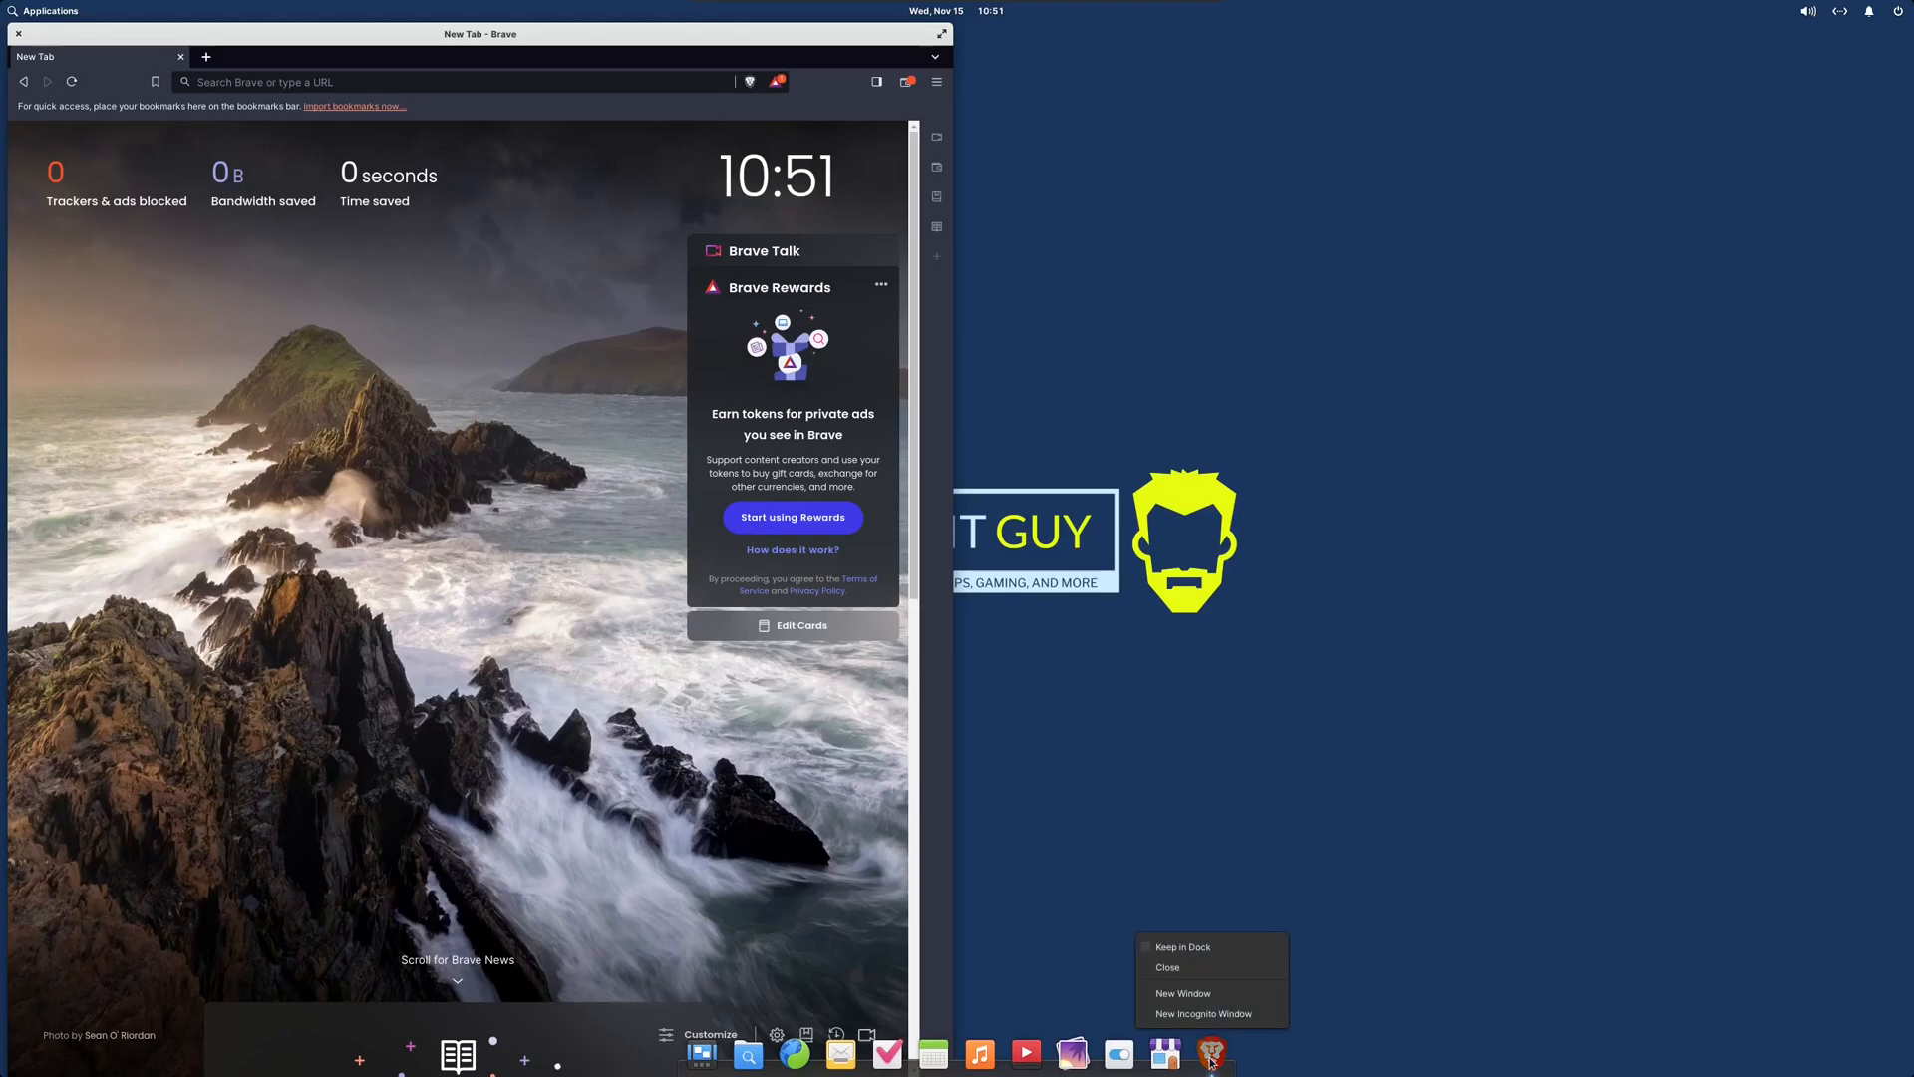
left_click(1183, 947)
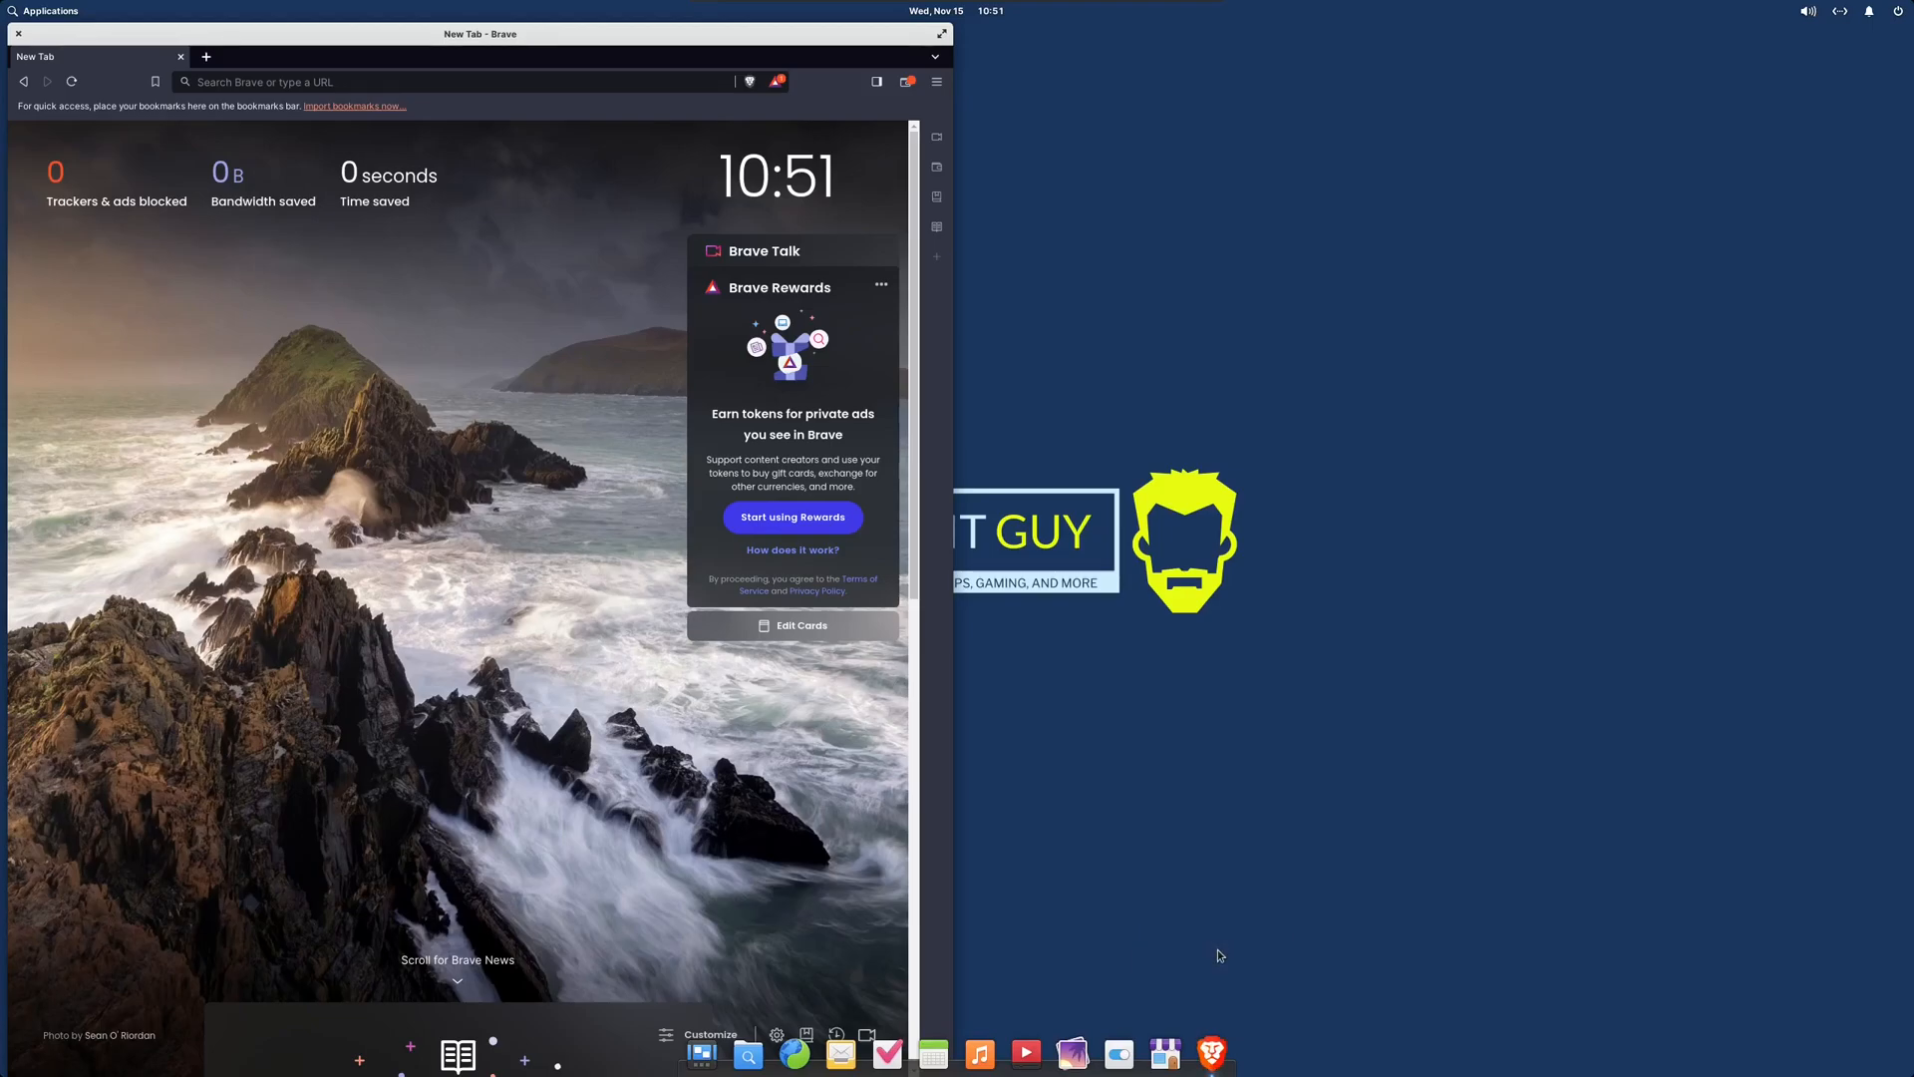
mouse_move(1211, 1054)
left_click_drag(1173, 1060, 840, 1056)
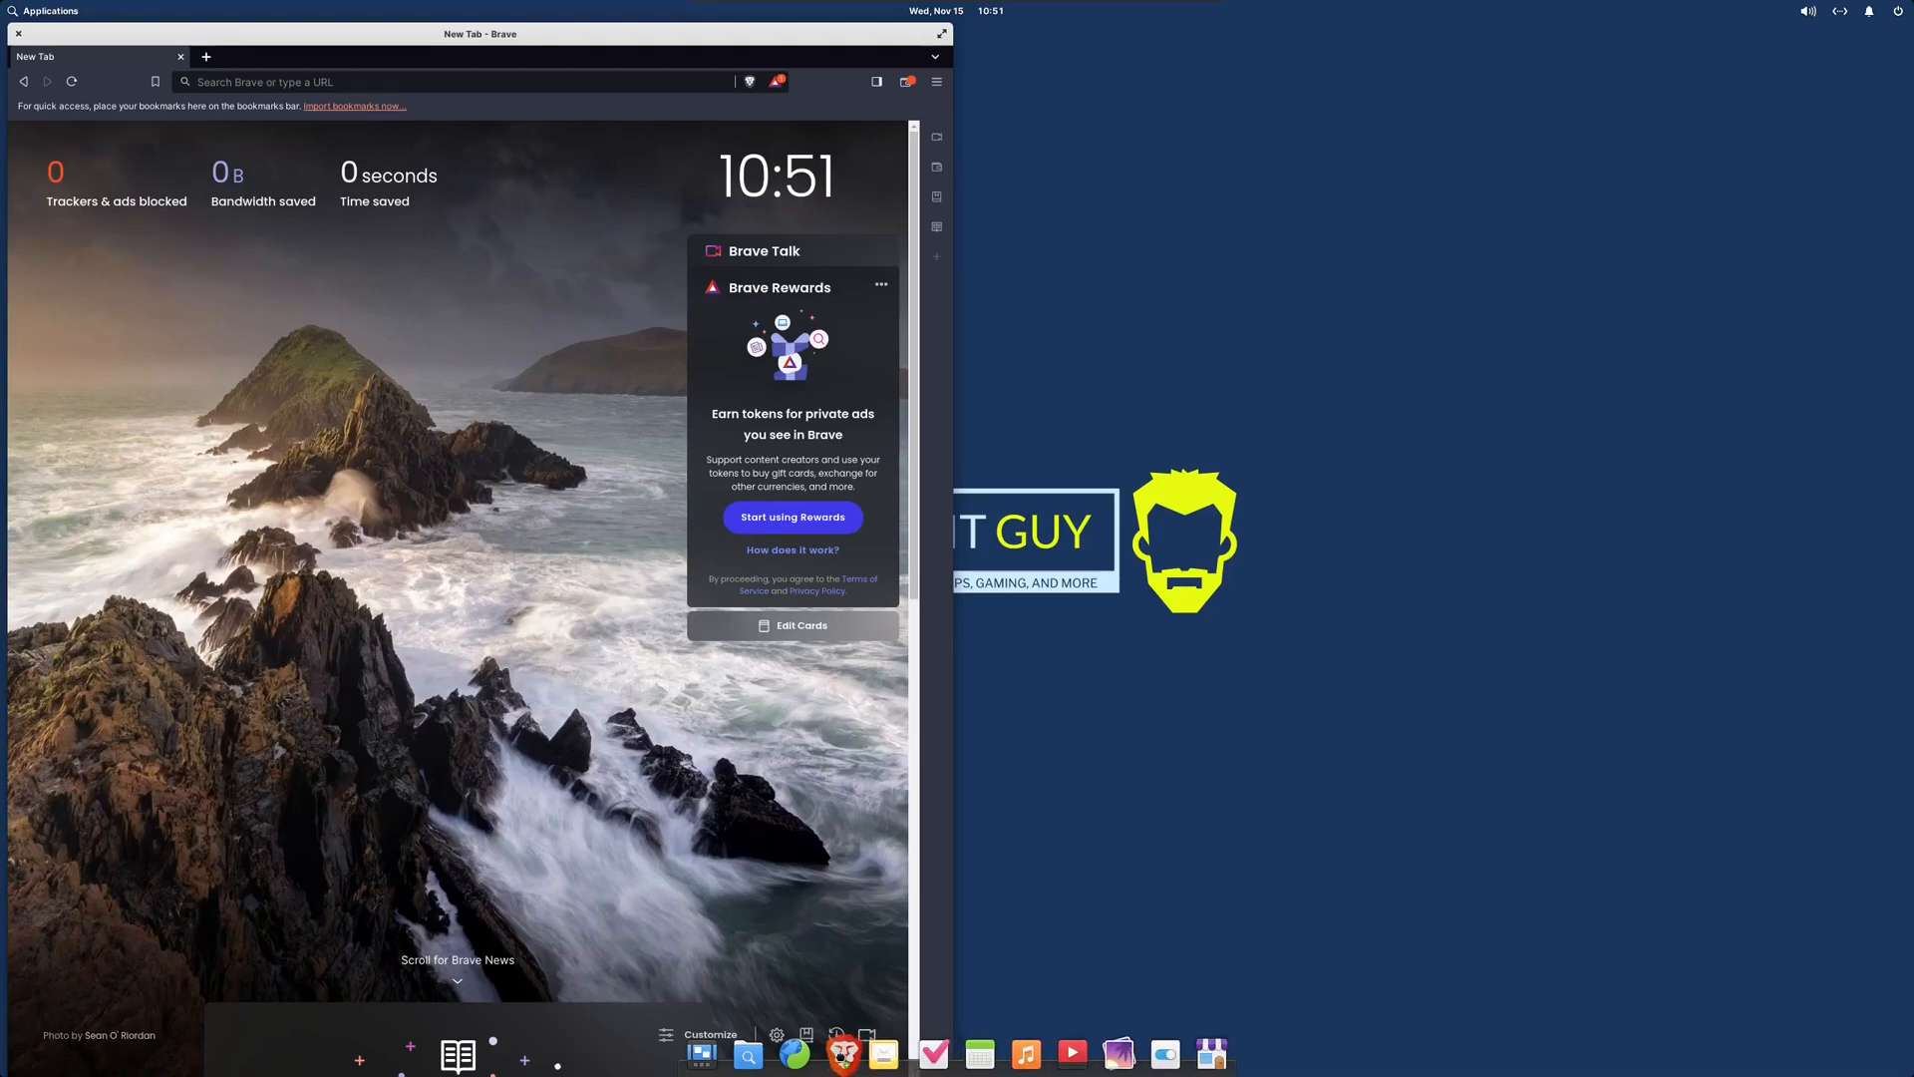
right_click(796, 1060)
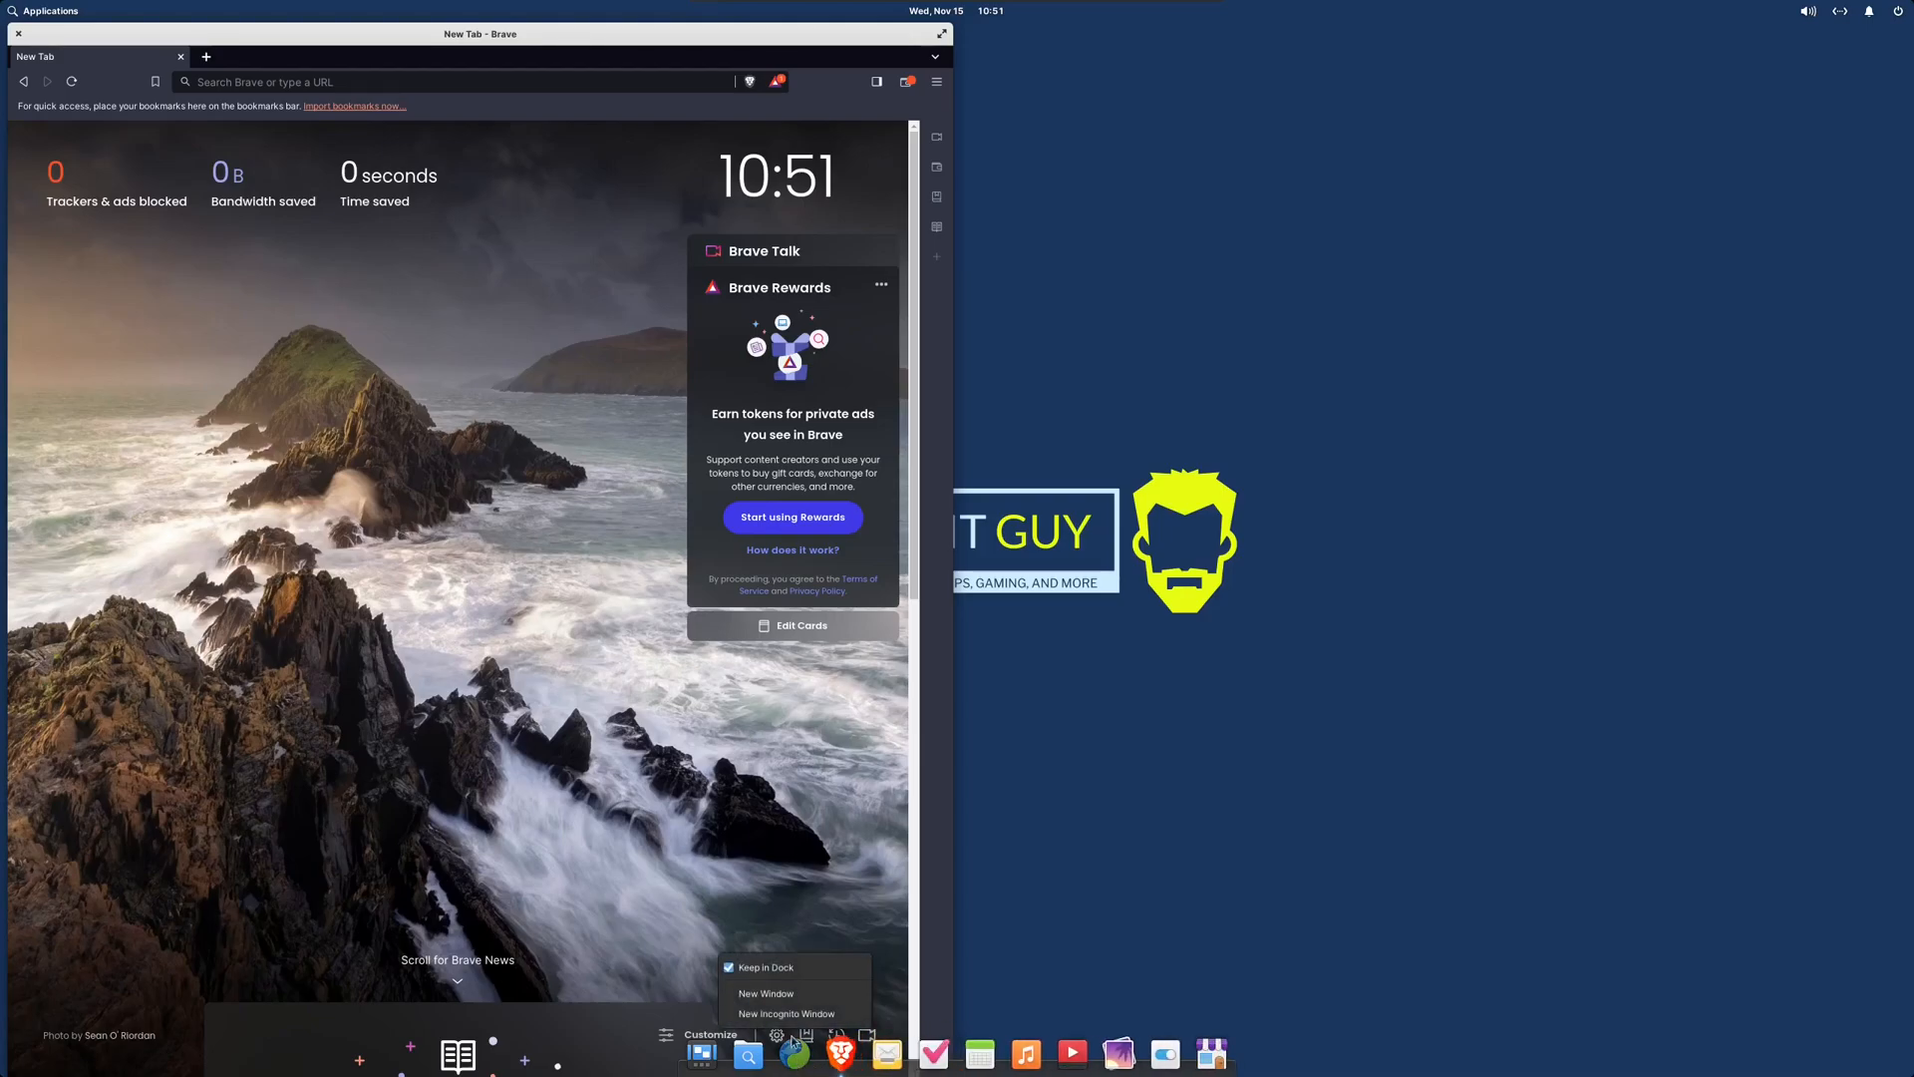
left_click(766, 992)
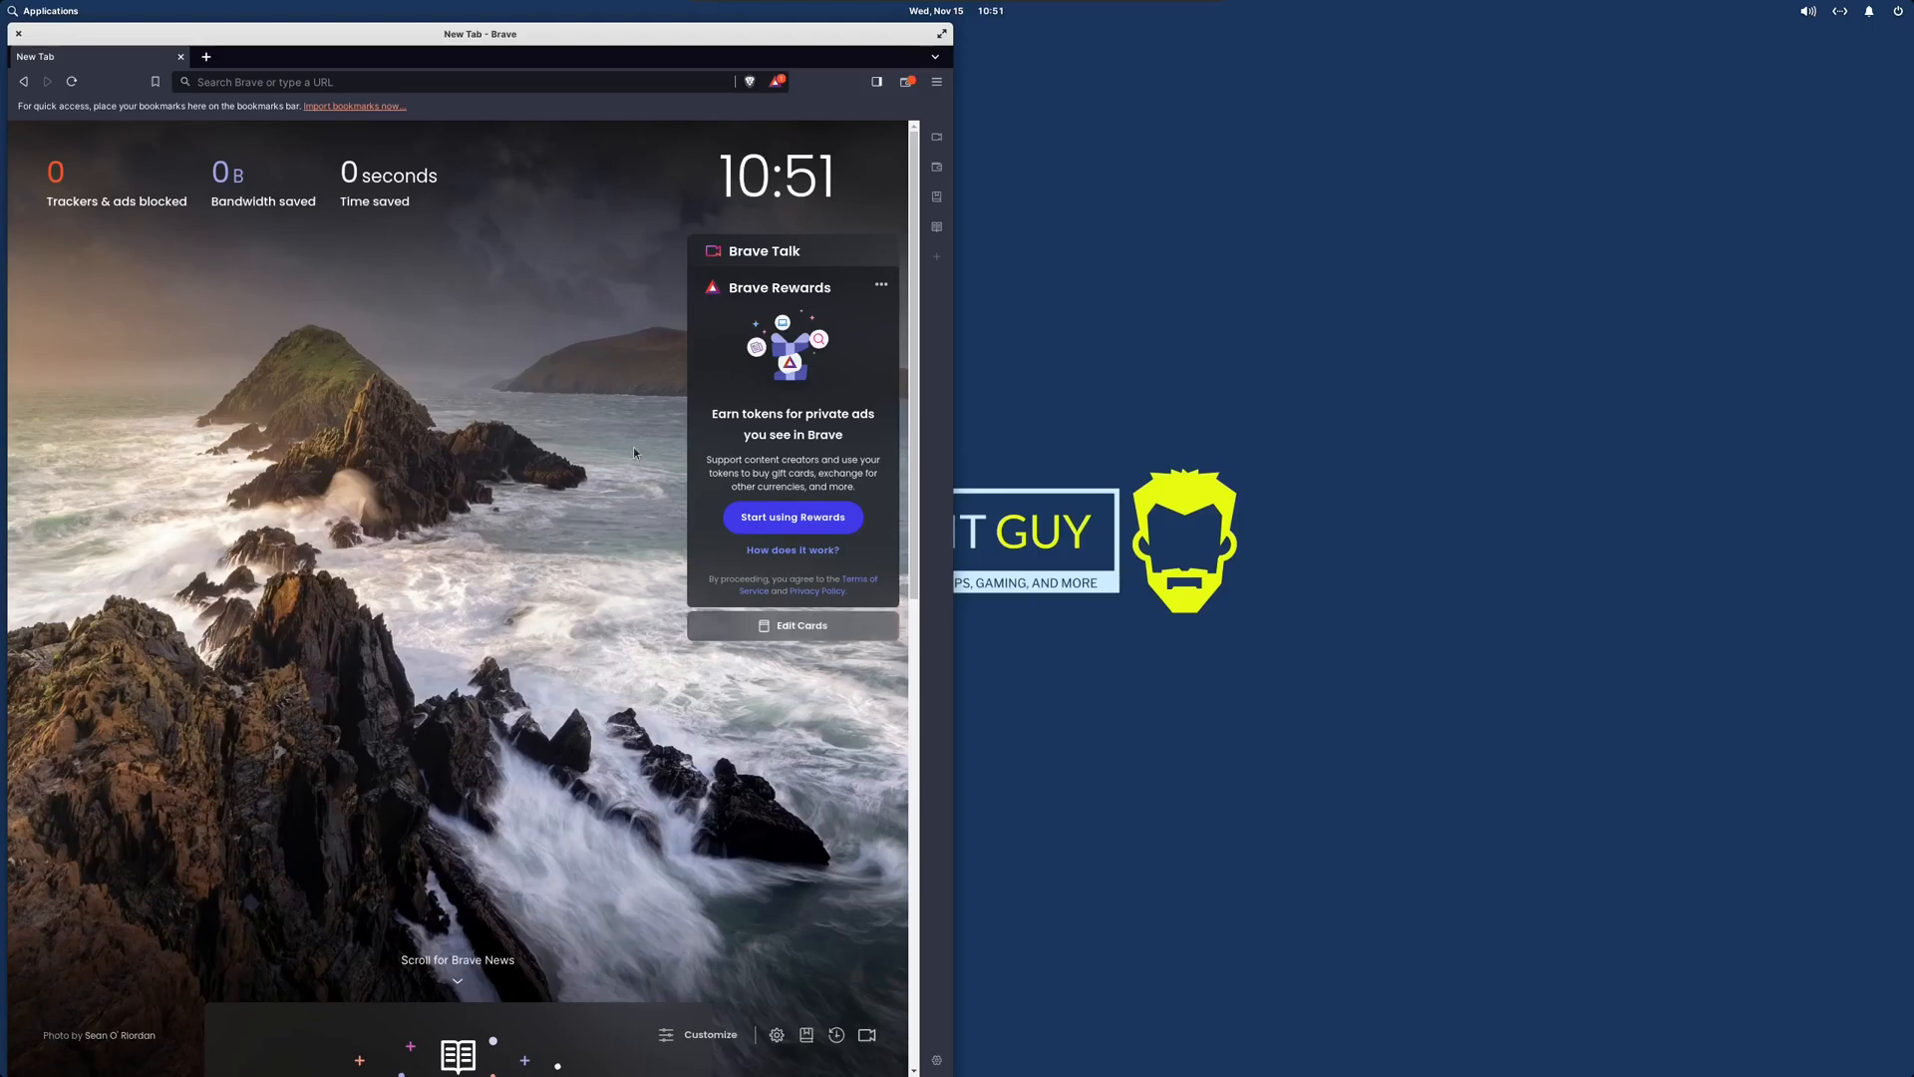
- Close Brave and make it the default web browser in System Settings > Applications > Defaults
left_click(18, 33)
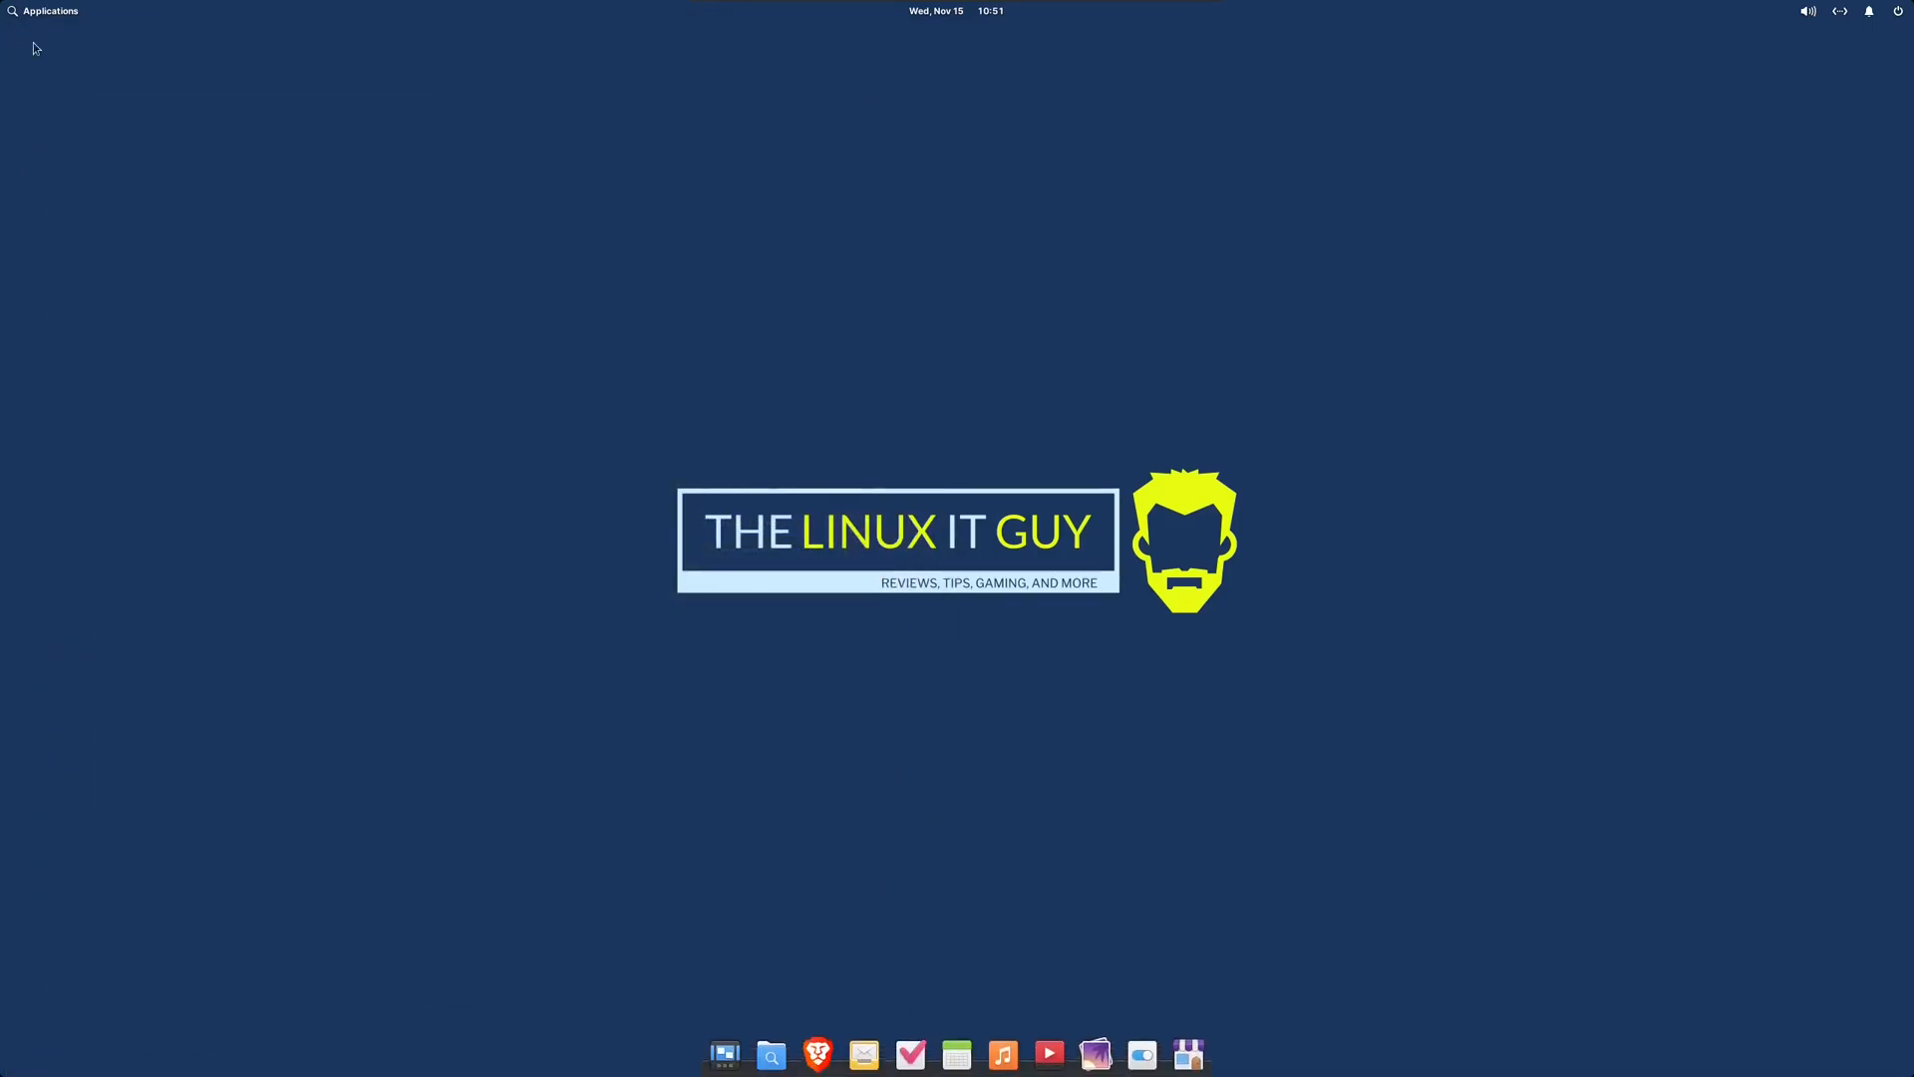
left_click(1142, 1052)
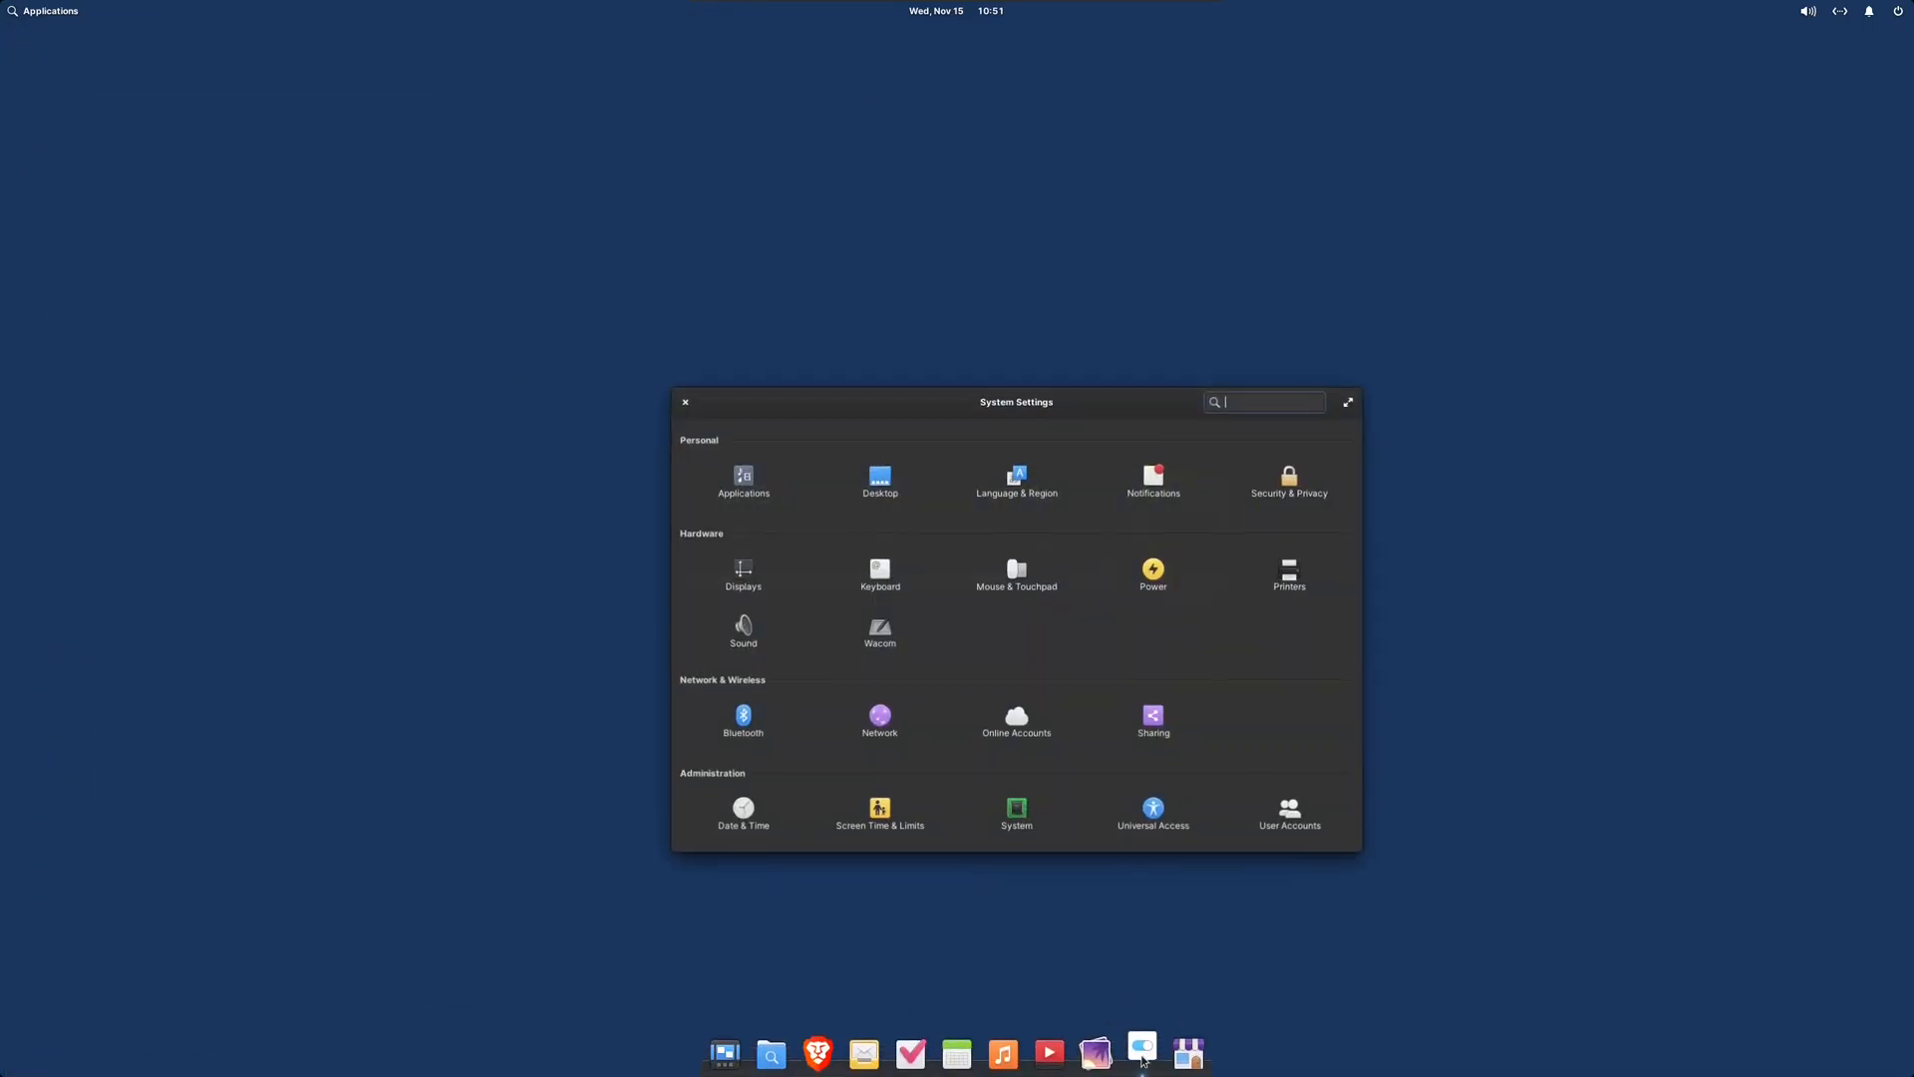
left_click(744, 486)
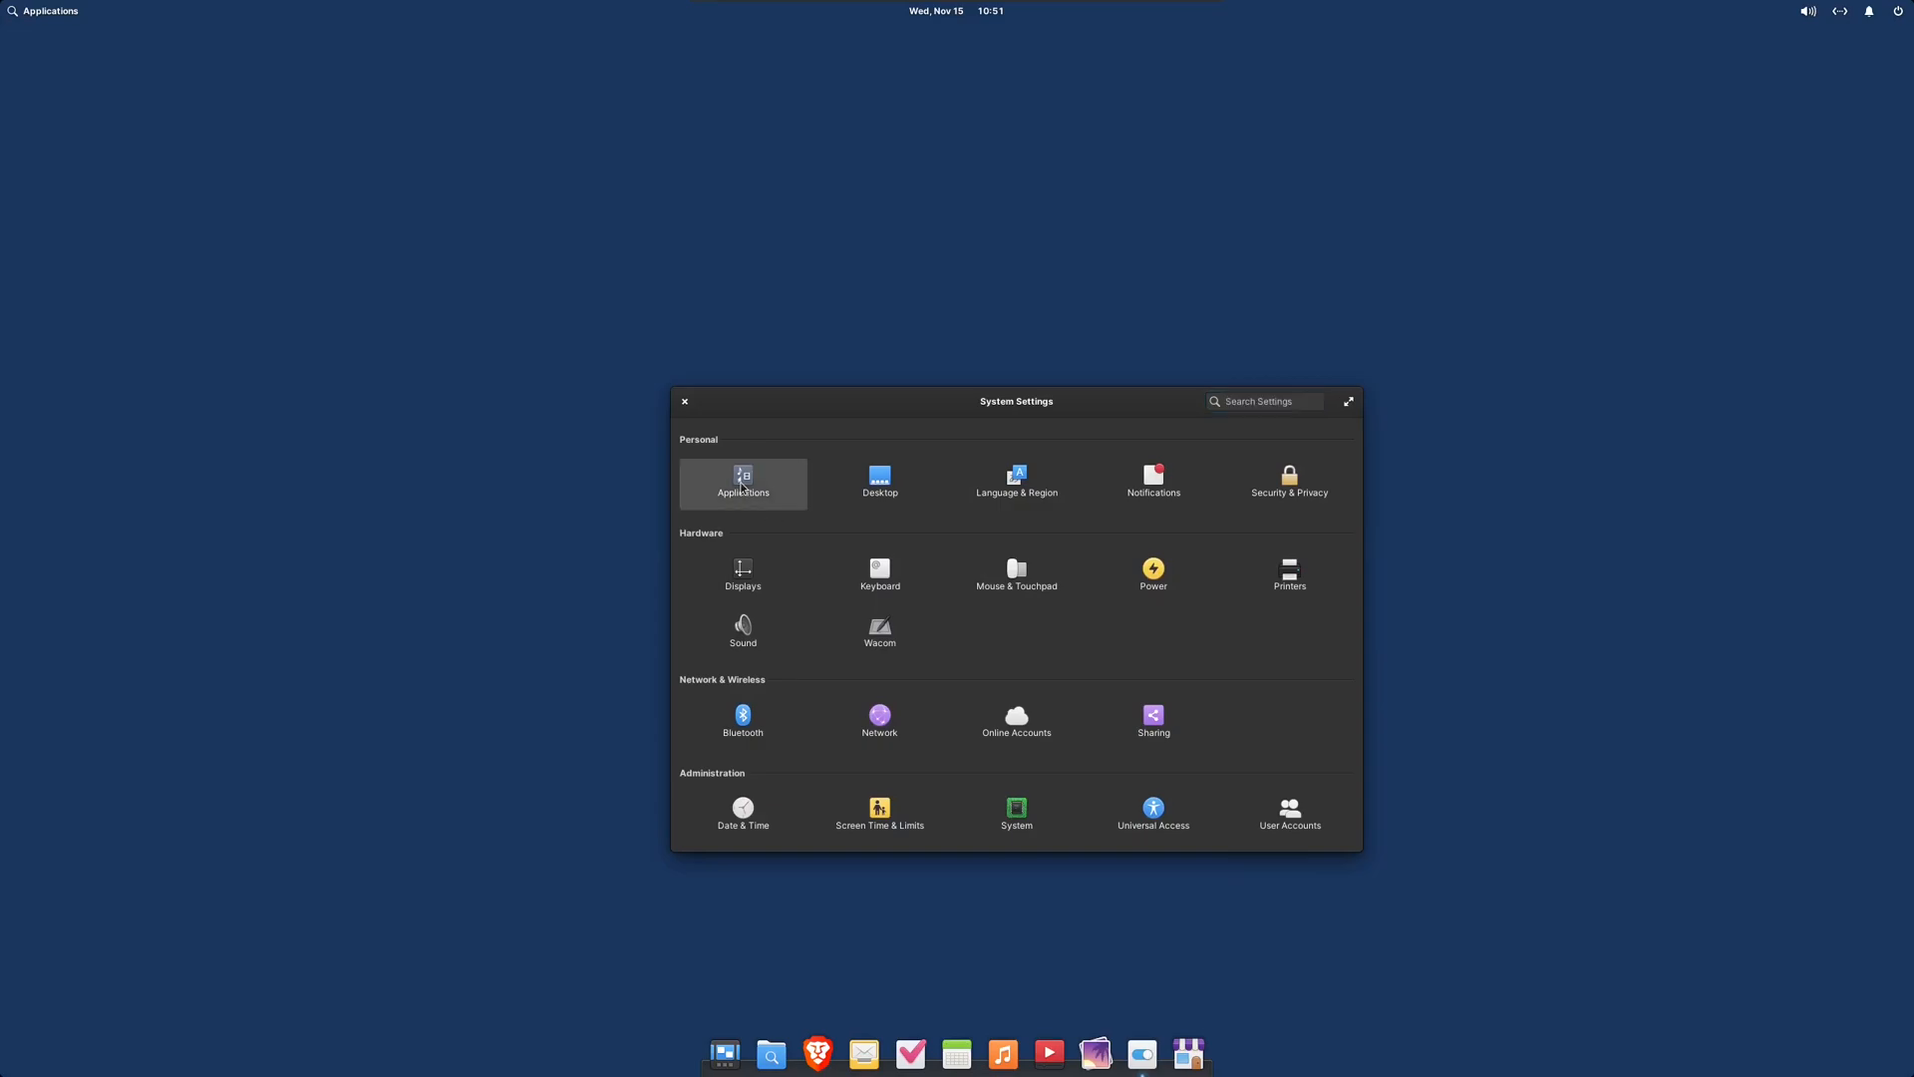
left_click(841, 497)
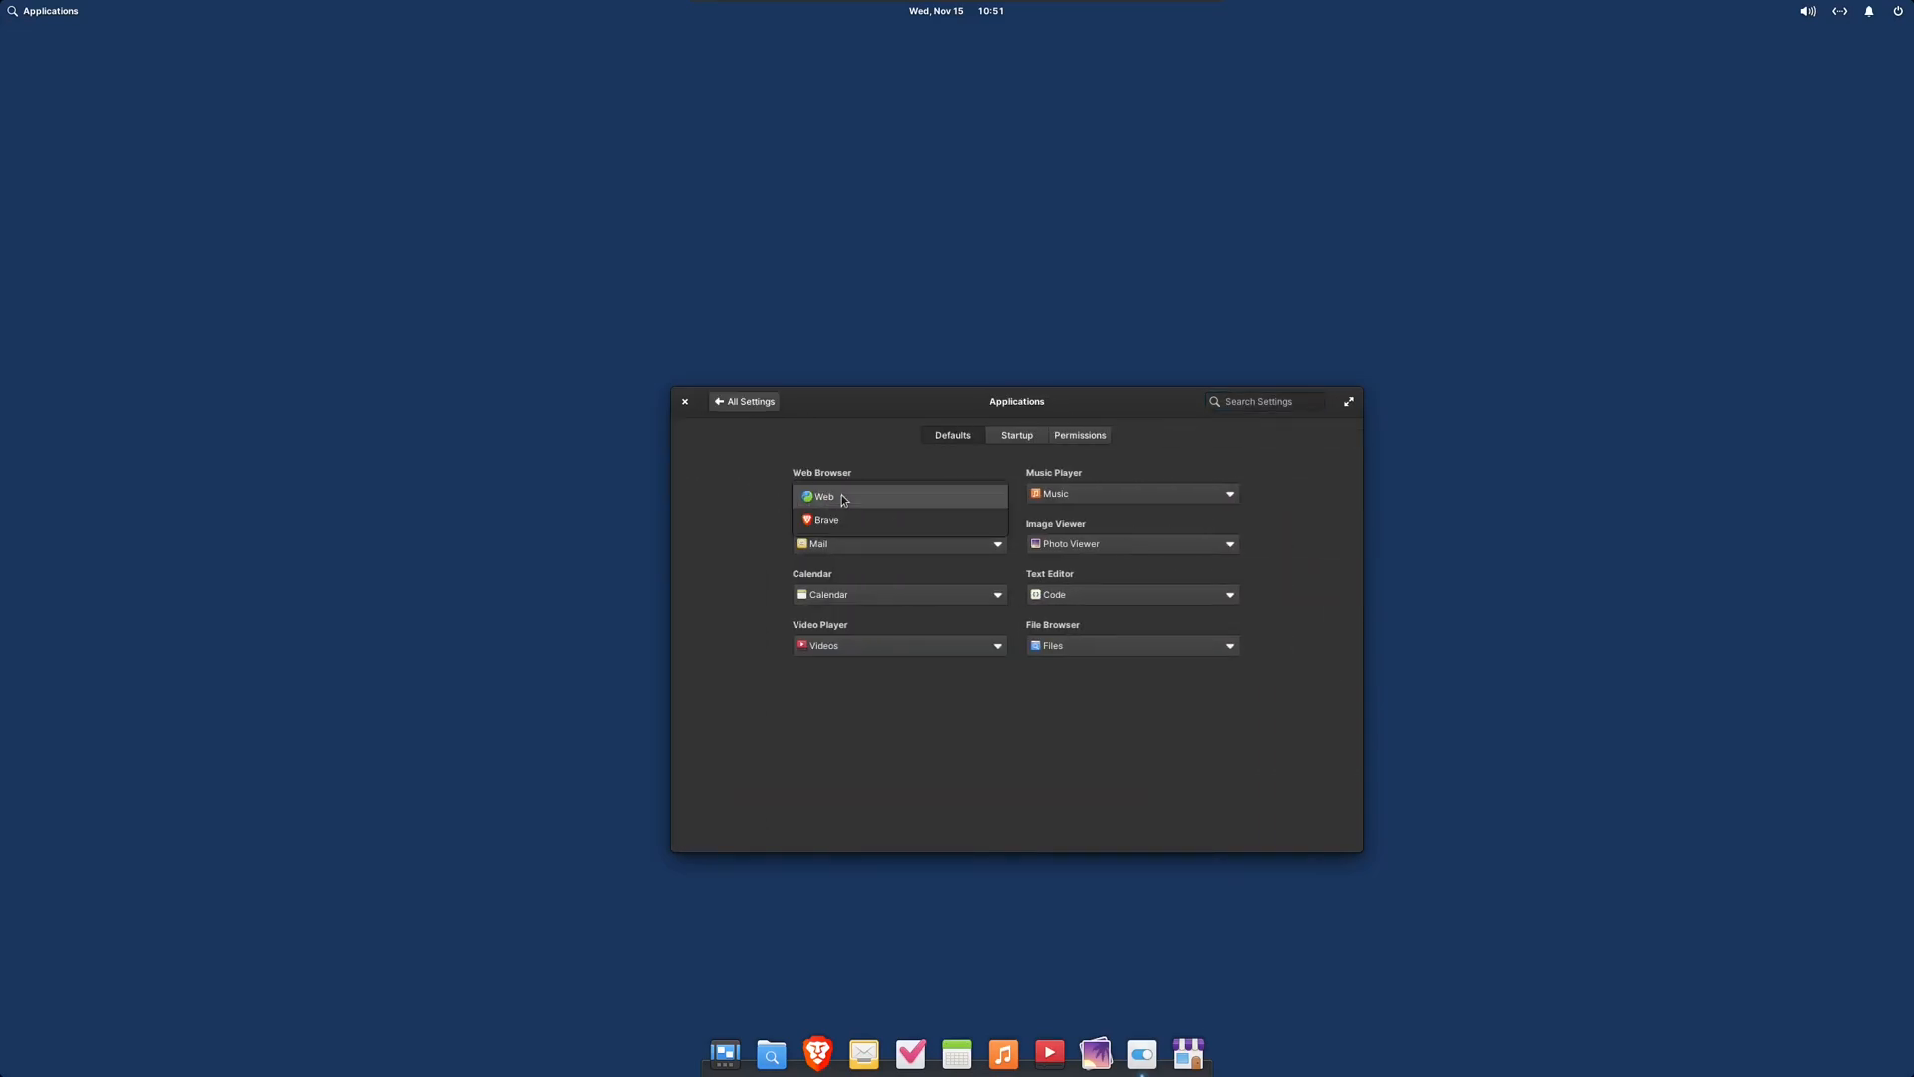
left_click(831, 517)
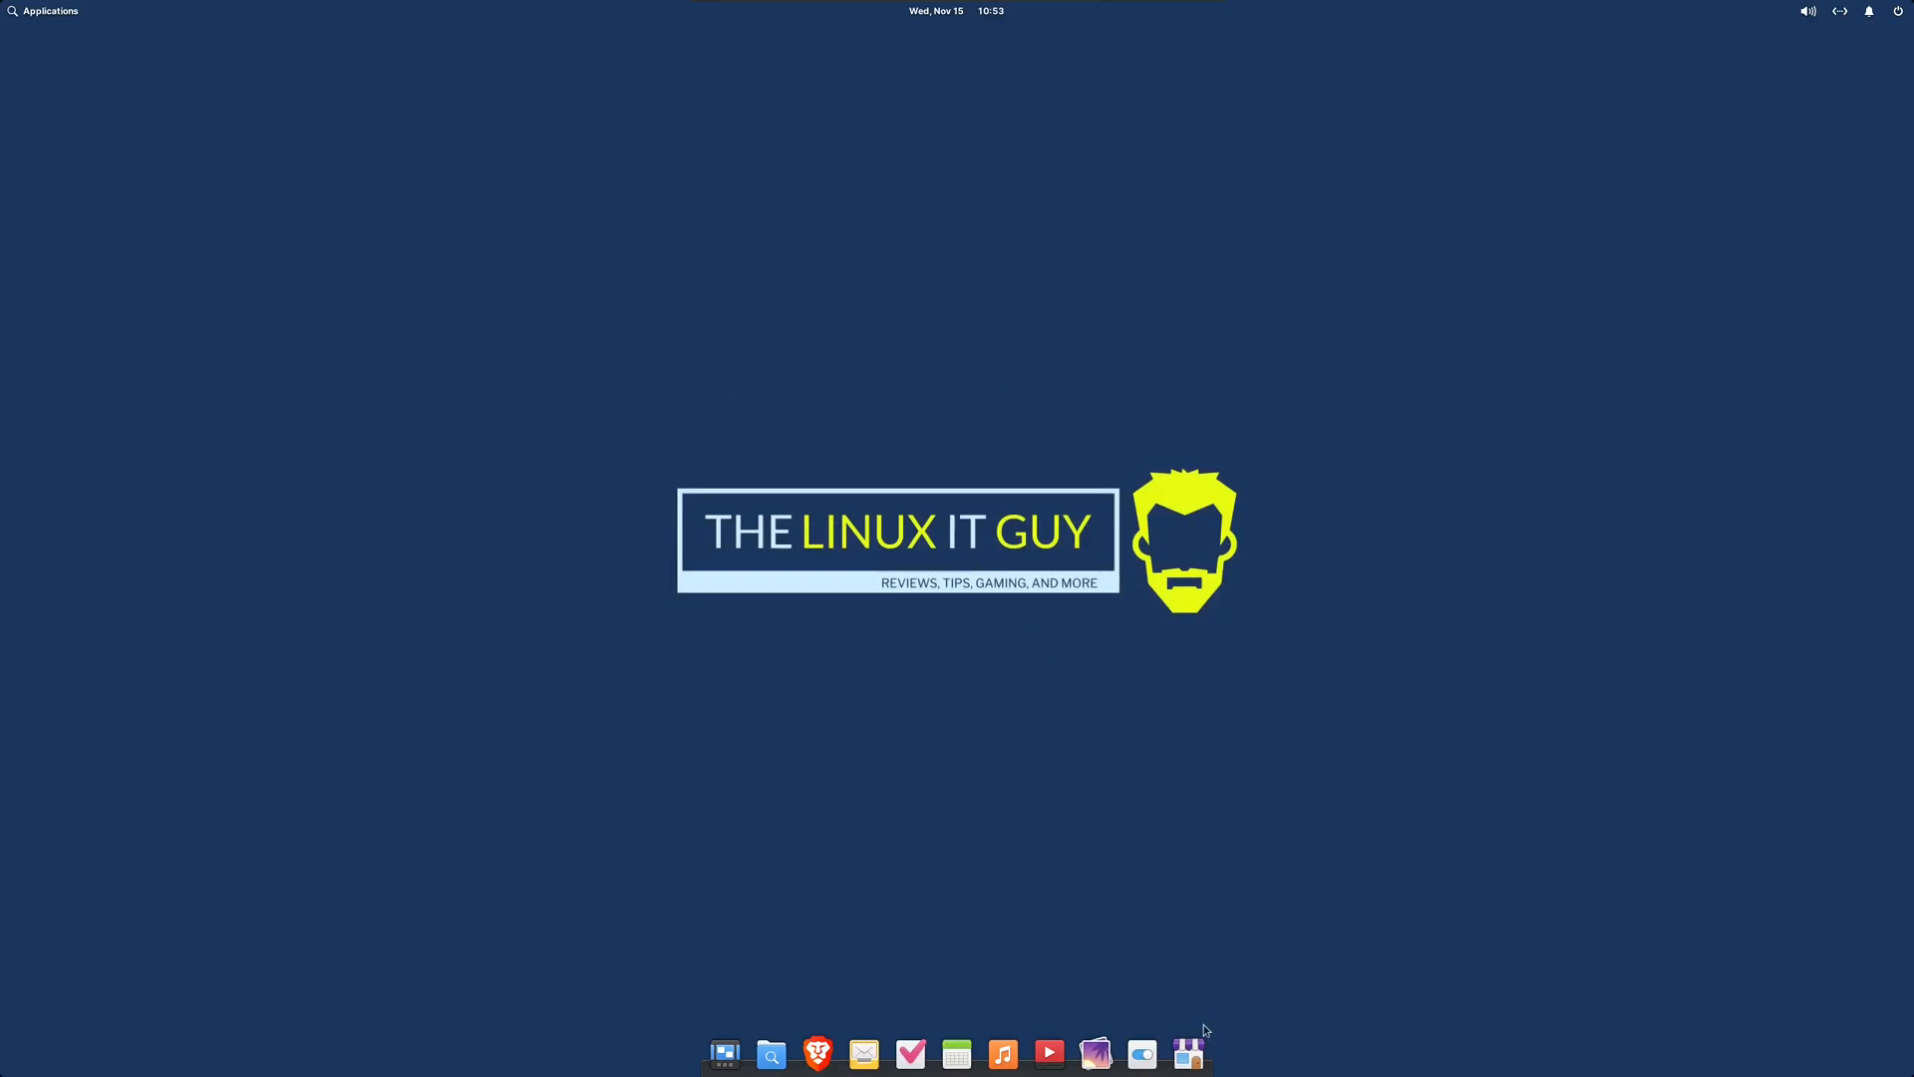
- View the System info page confirming elementary OS 7.1 Horus on Ubuntu 22.04.3 LTS
left_click(1144, 1055)
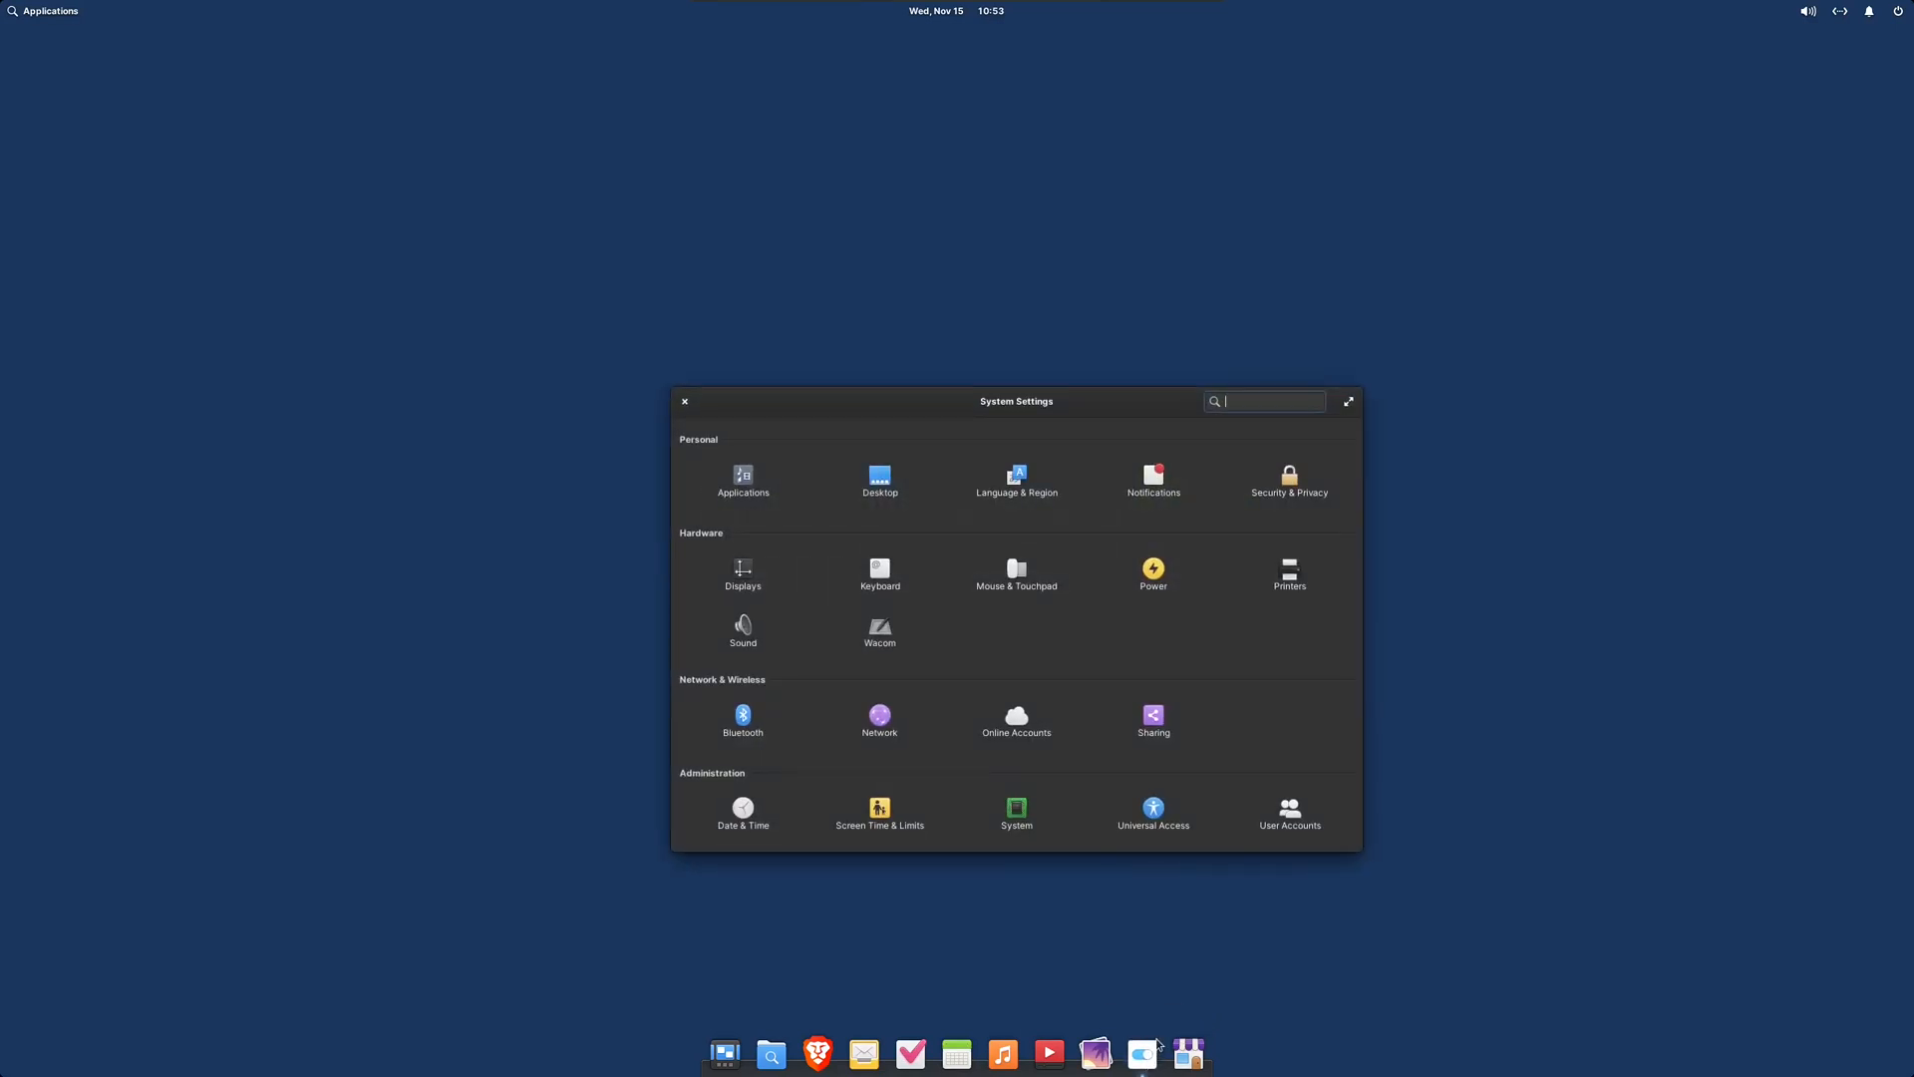
left_click(1018, 819)
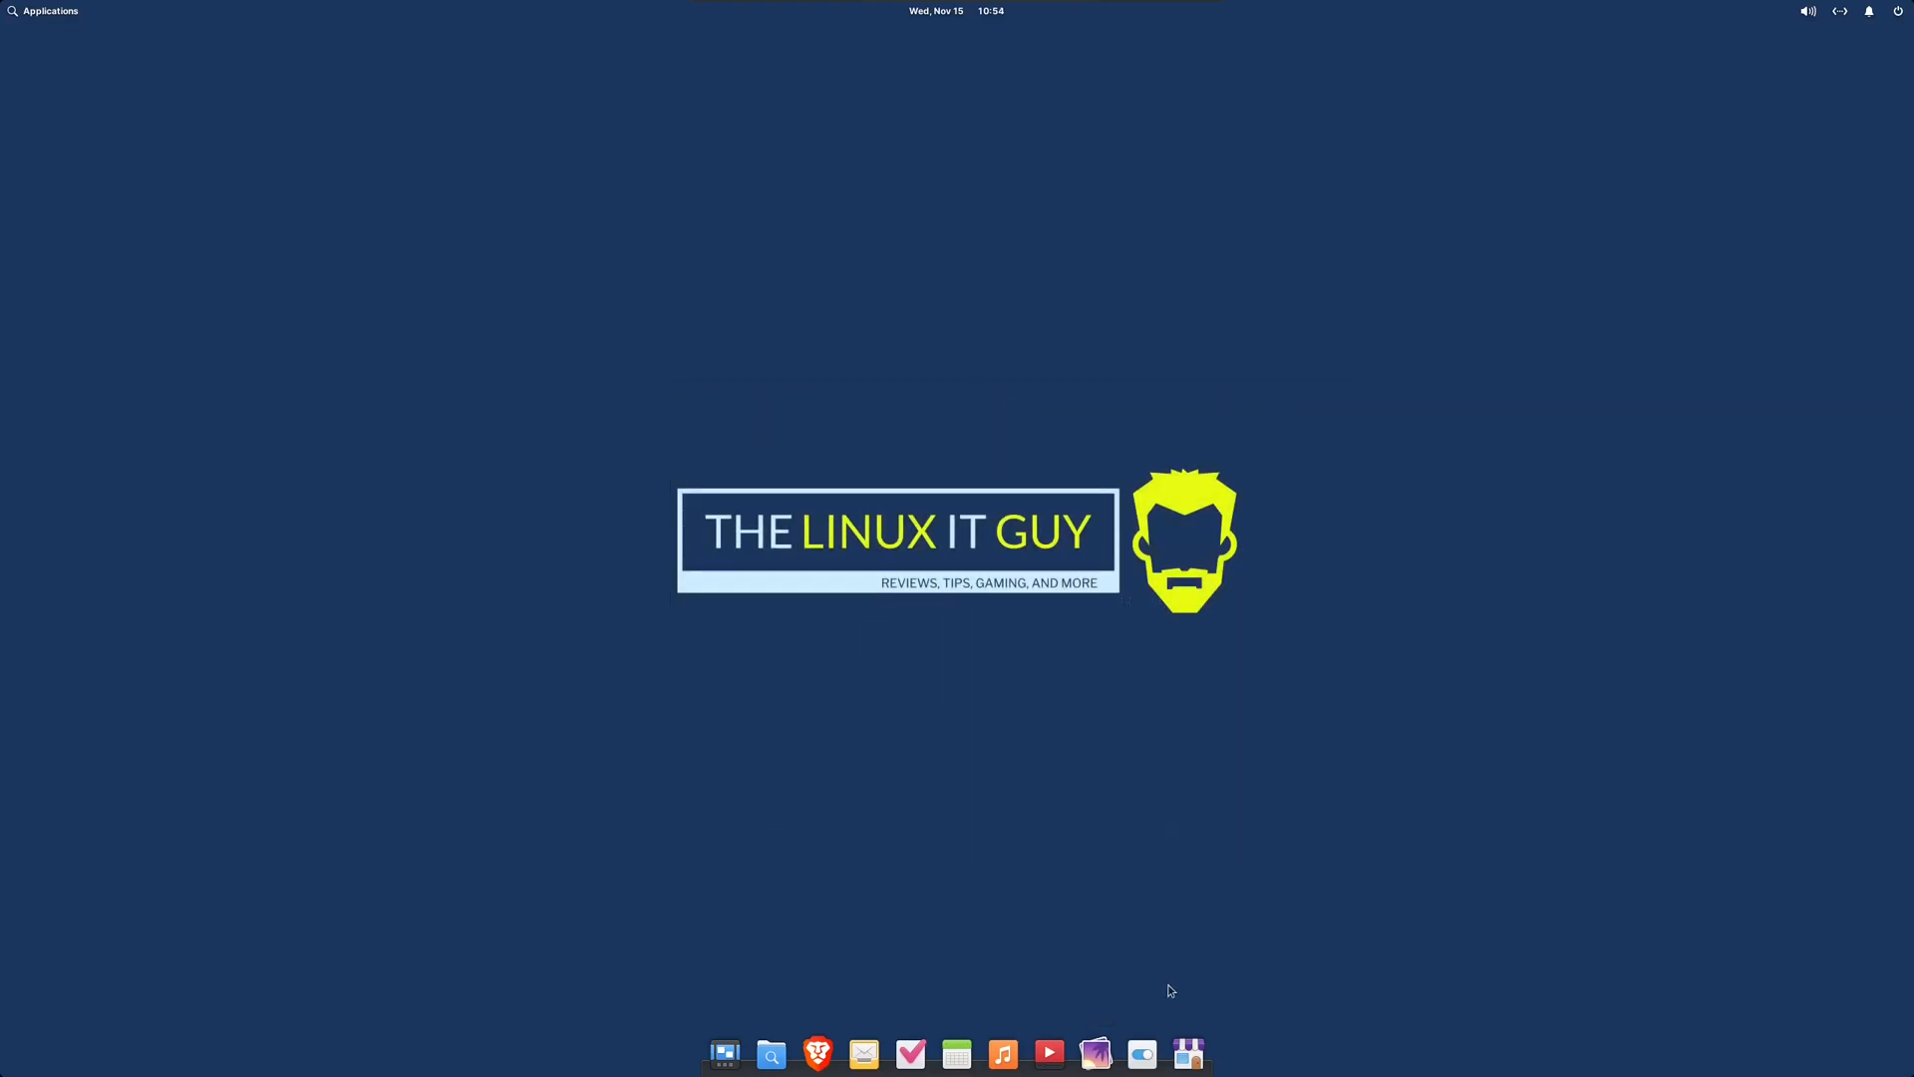
- Set the Displays scaling factor to HiDPI (2×), keep it, and close System Settings
left_click(1143, 1053)
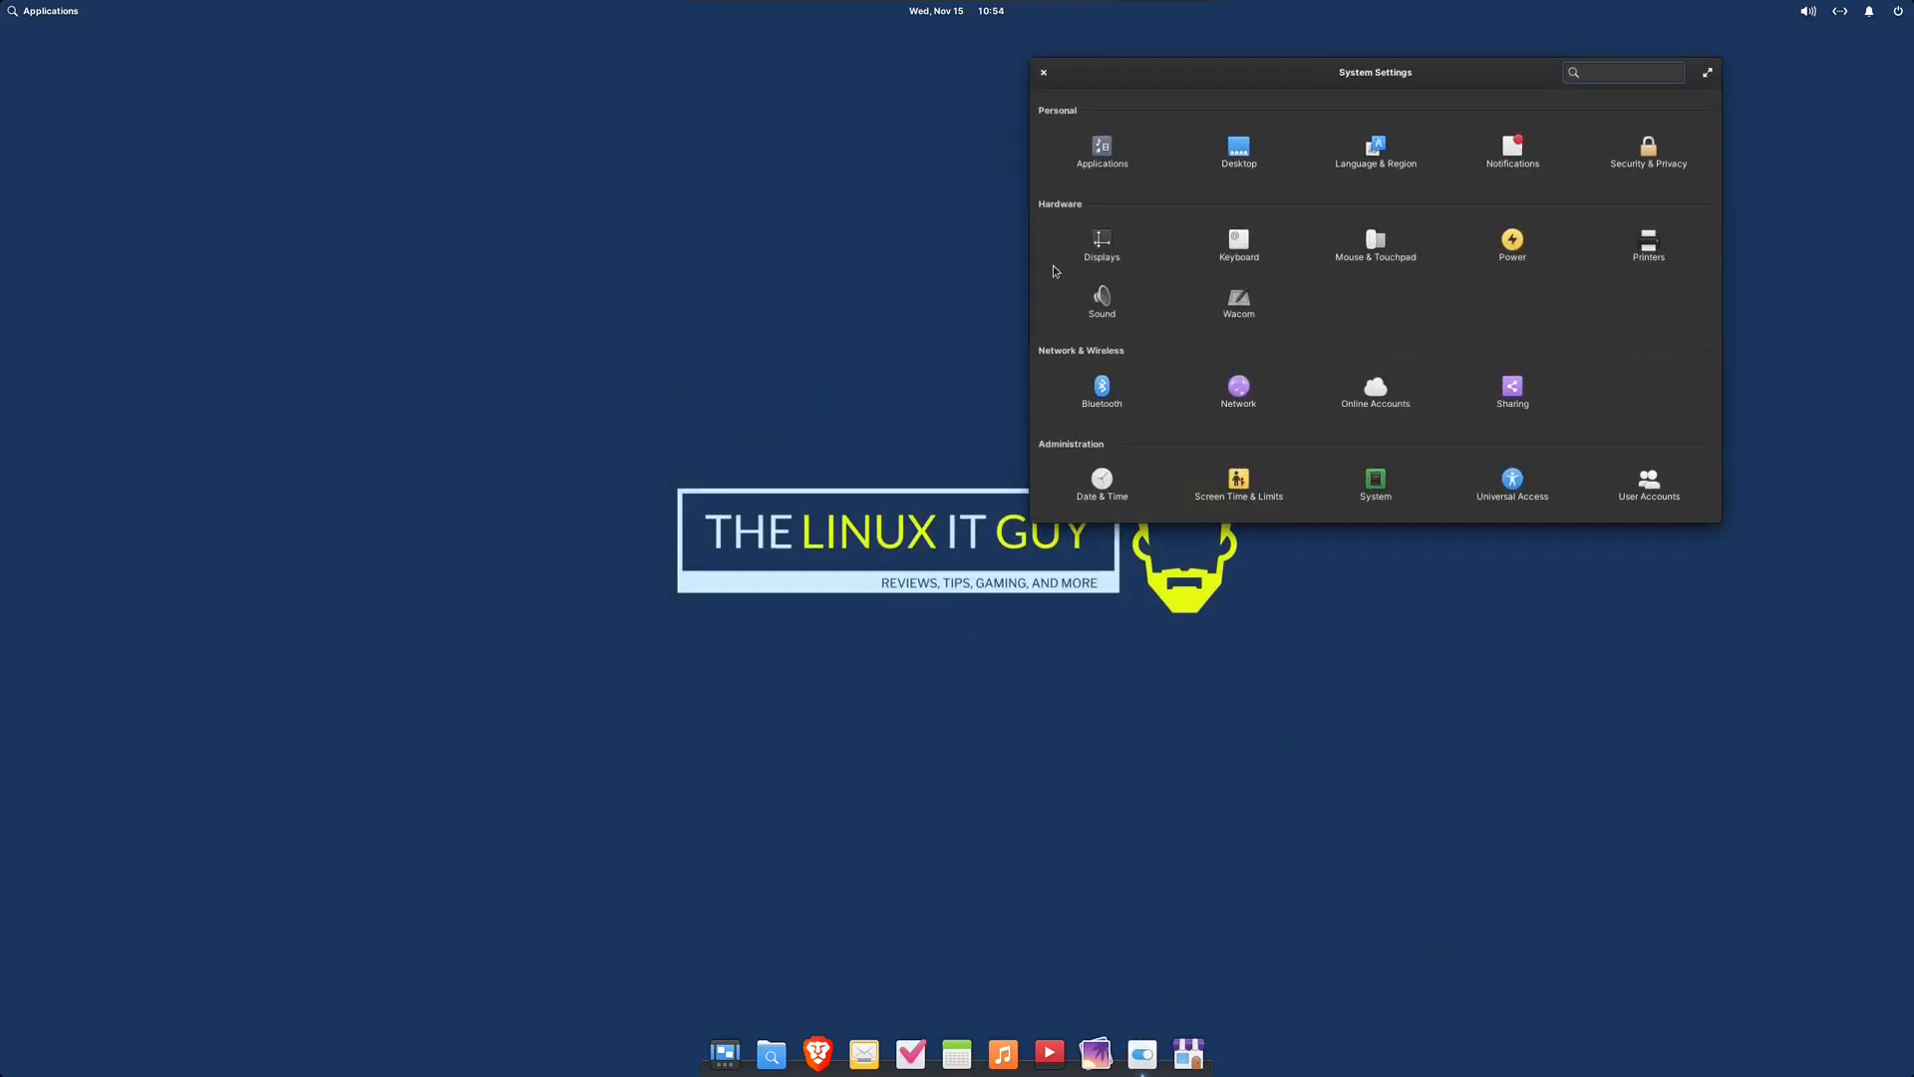
left_click(1106, 249)
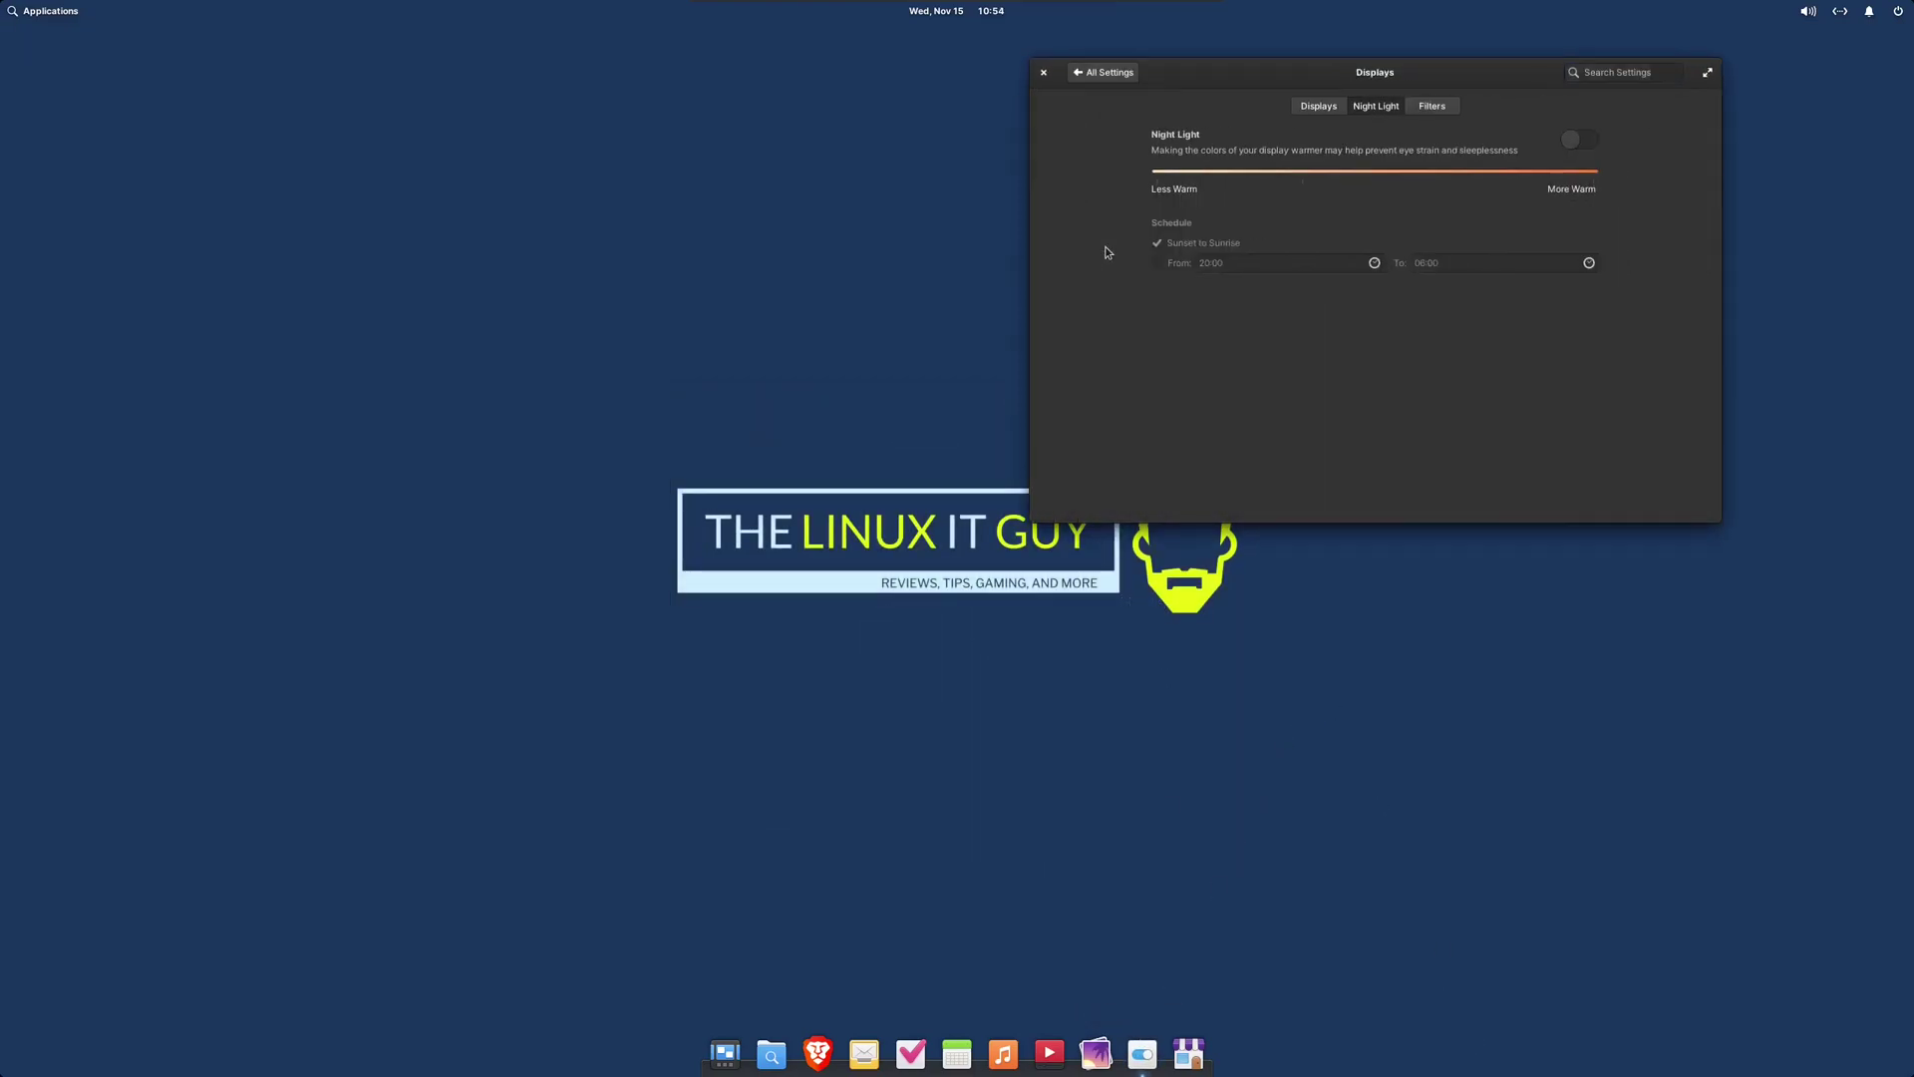
left_click(1312, 108)
left_click(1161, 506)
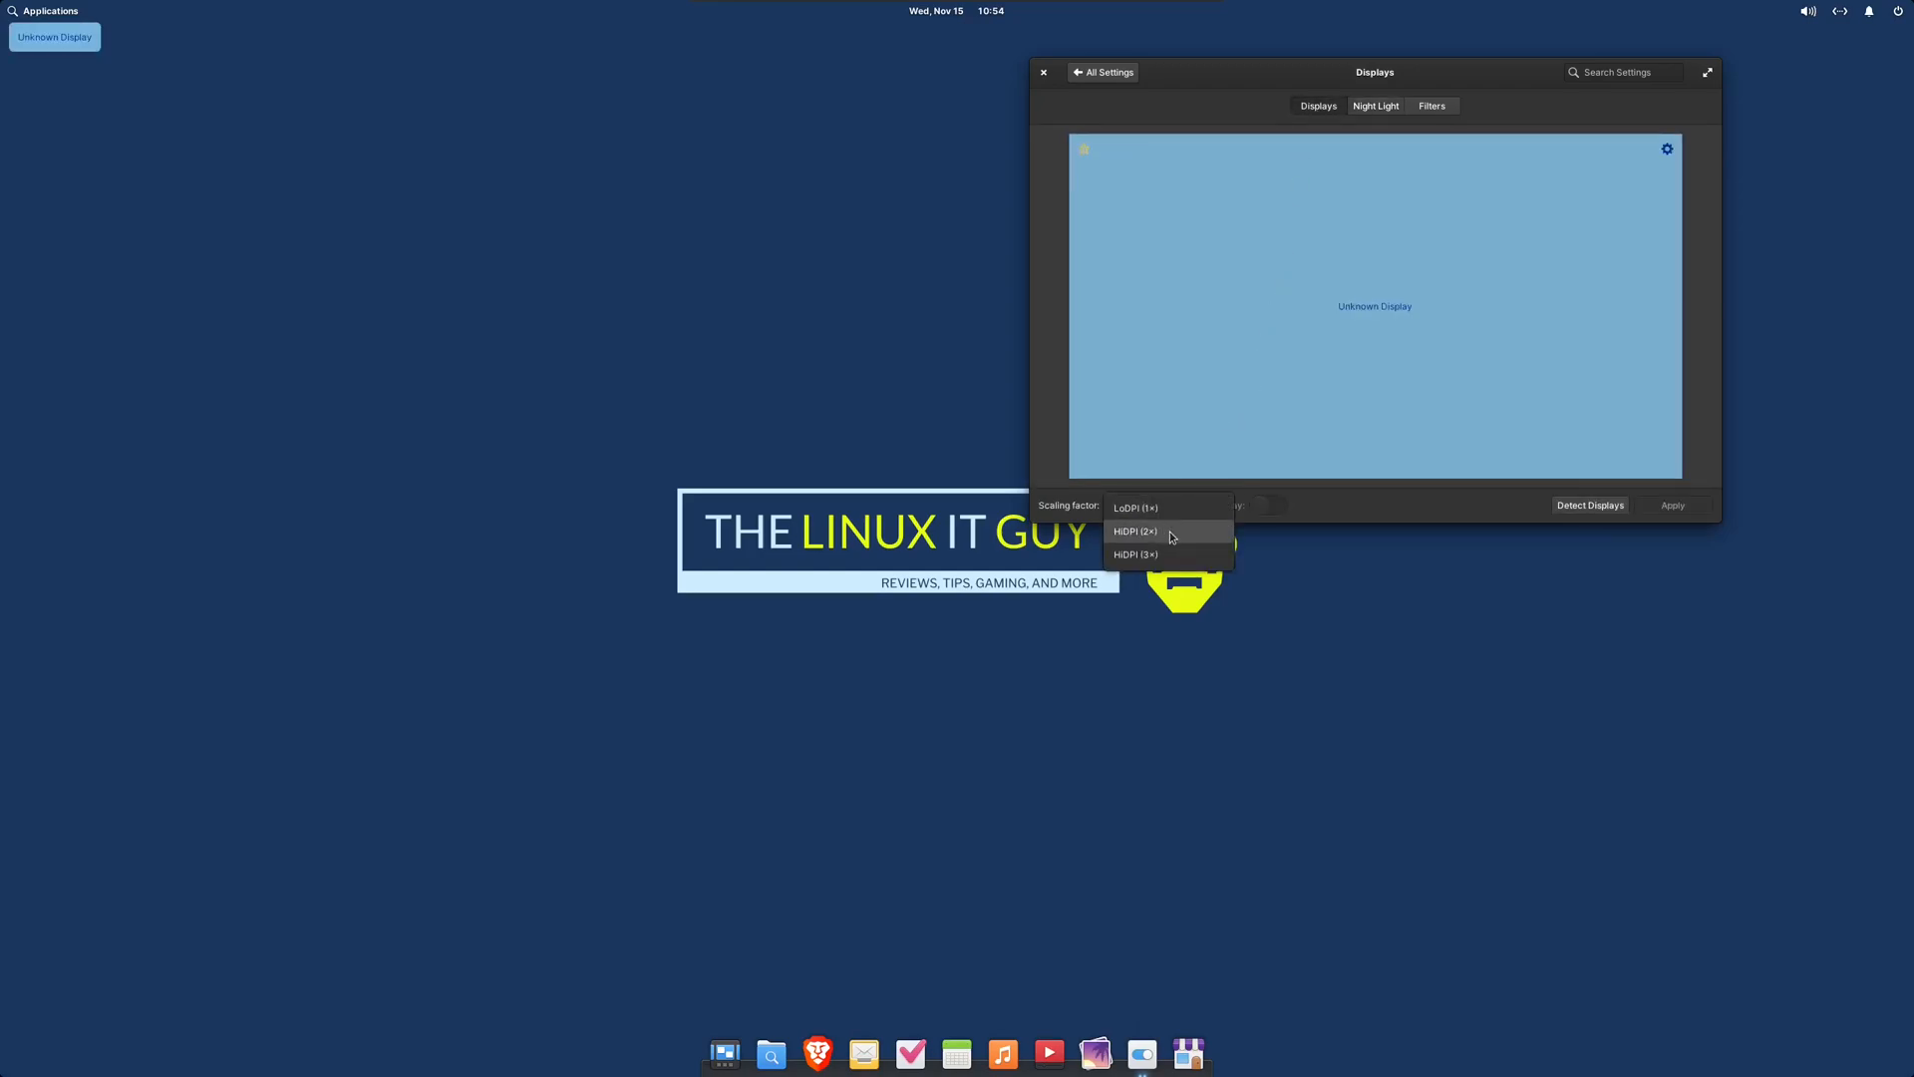
left_click(1169, 530)
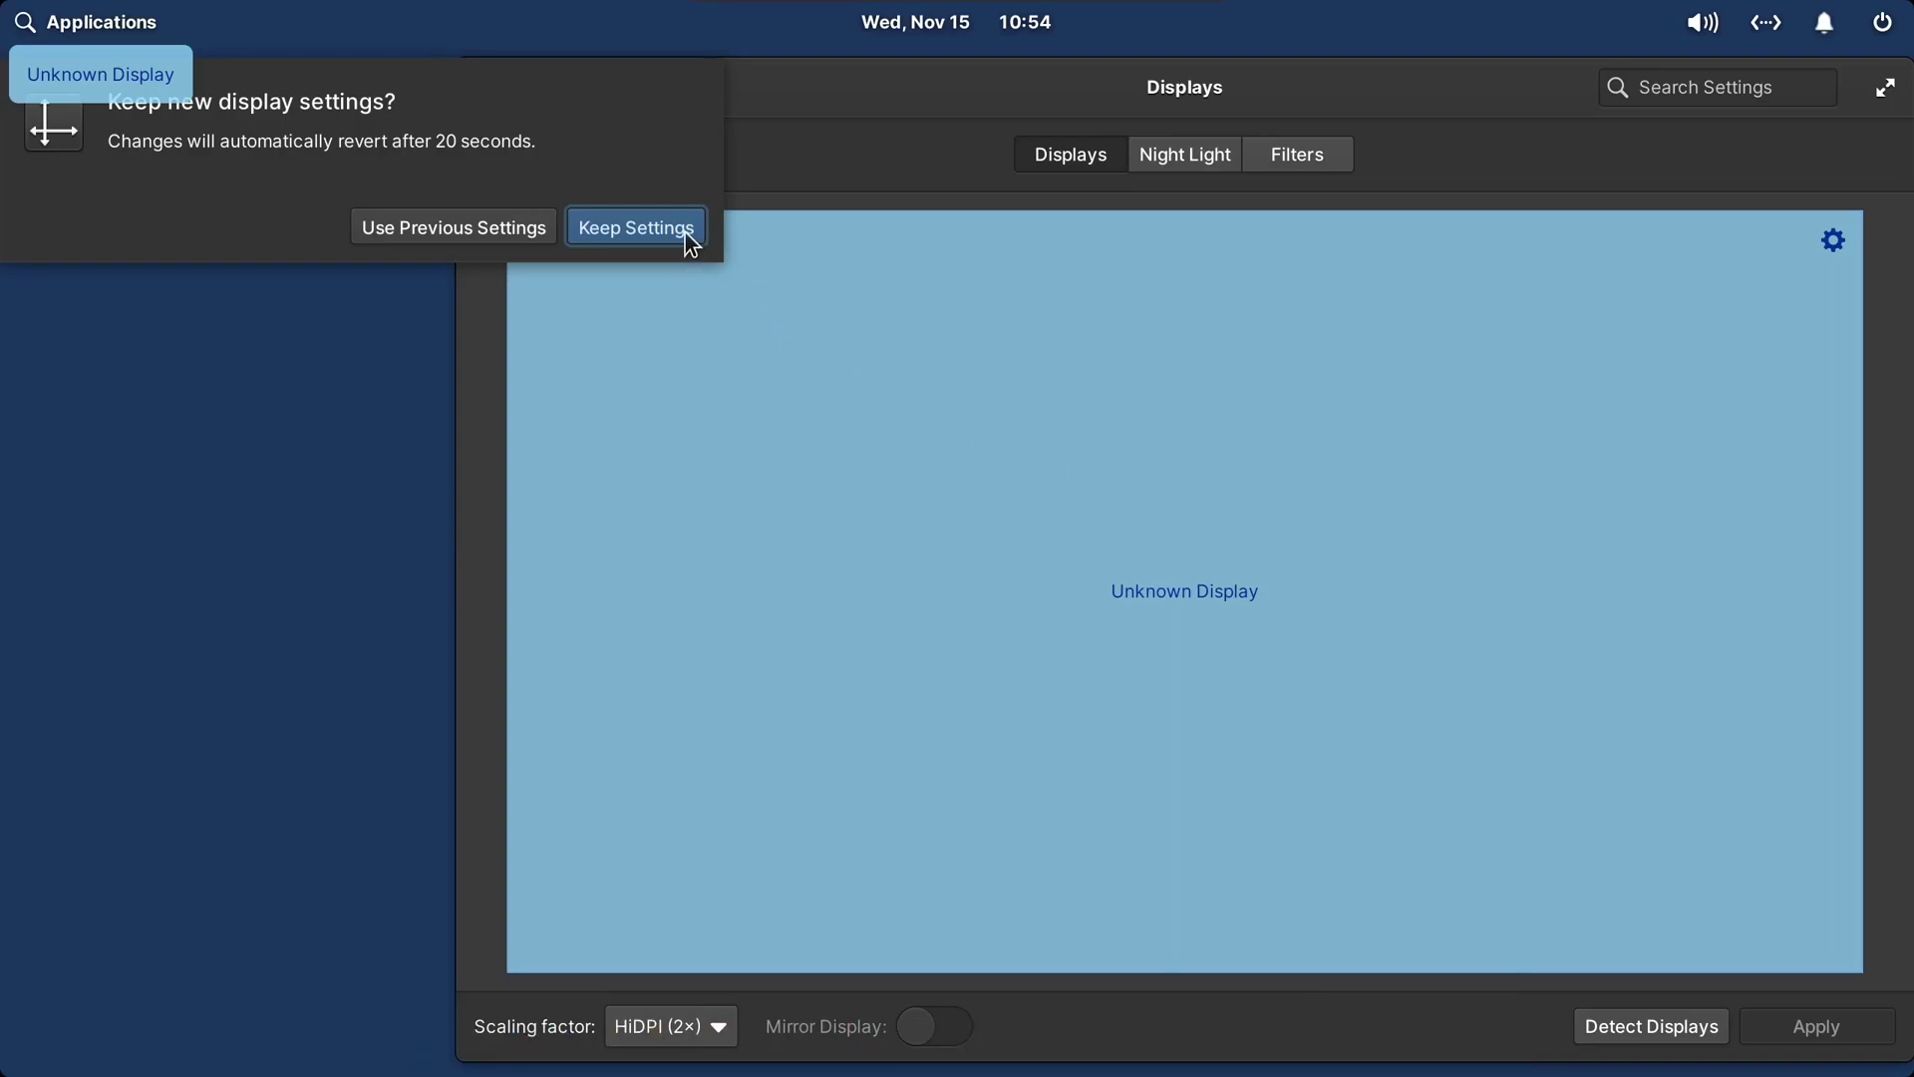
left_click(684, 227)
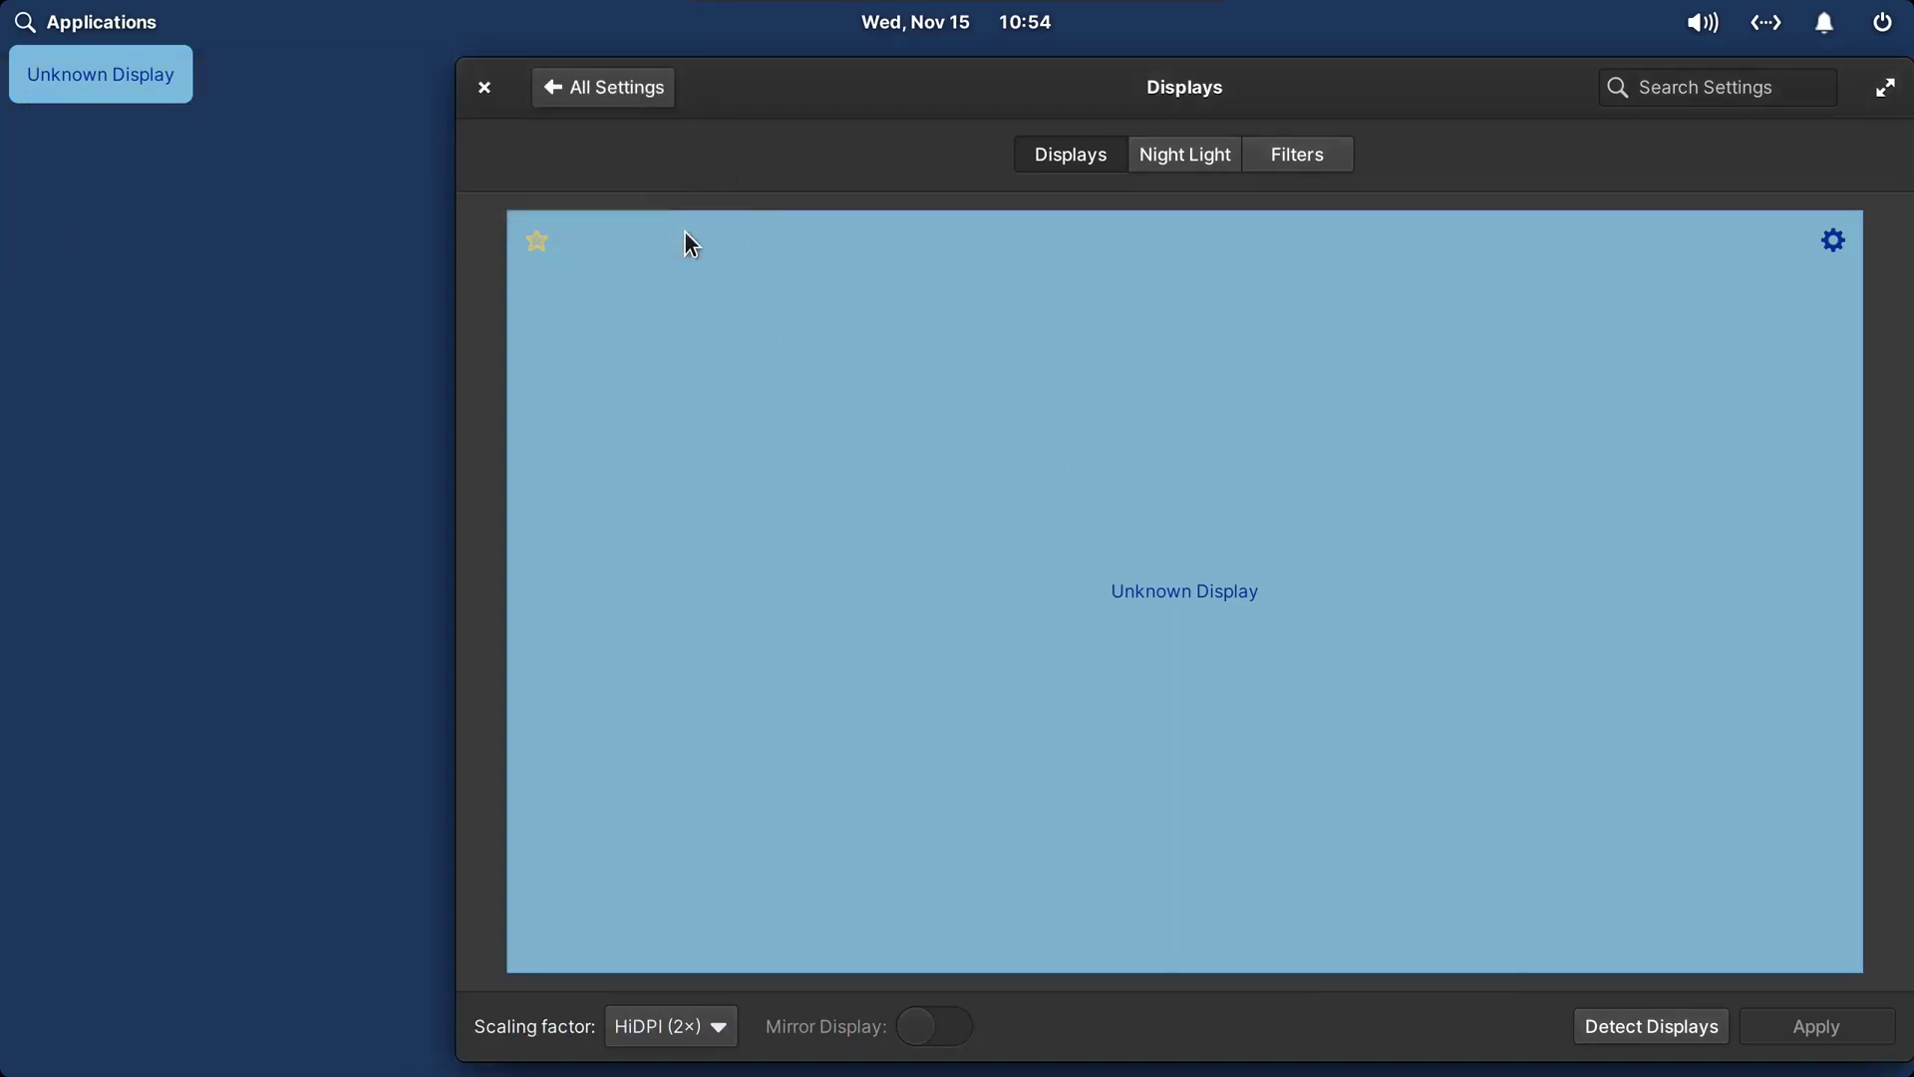
double_click(1473, 101)
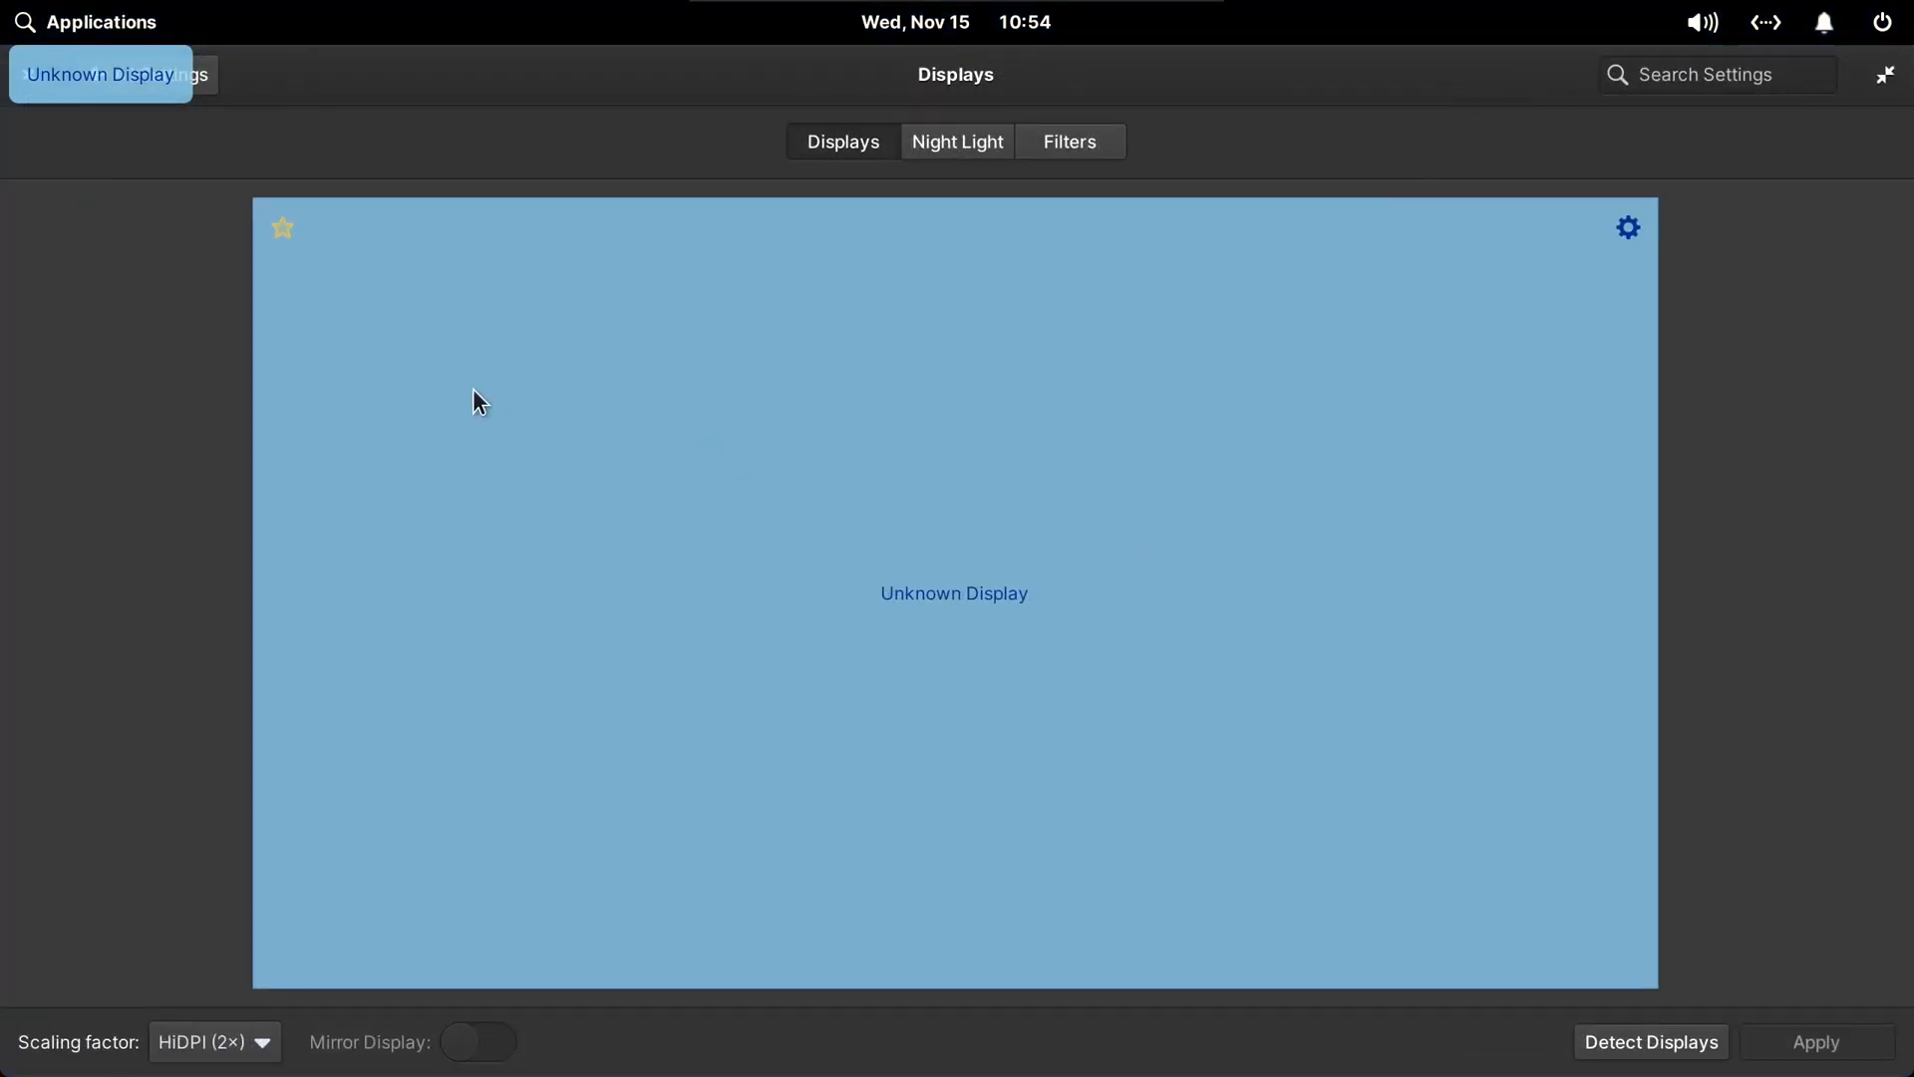
left_click(195, 74)
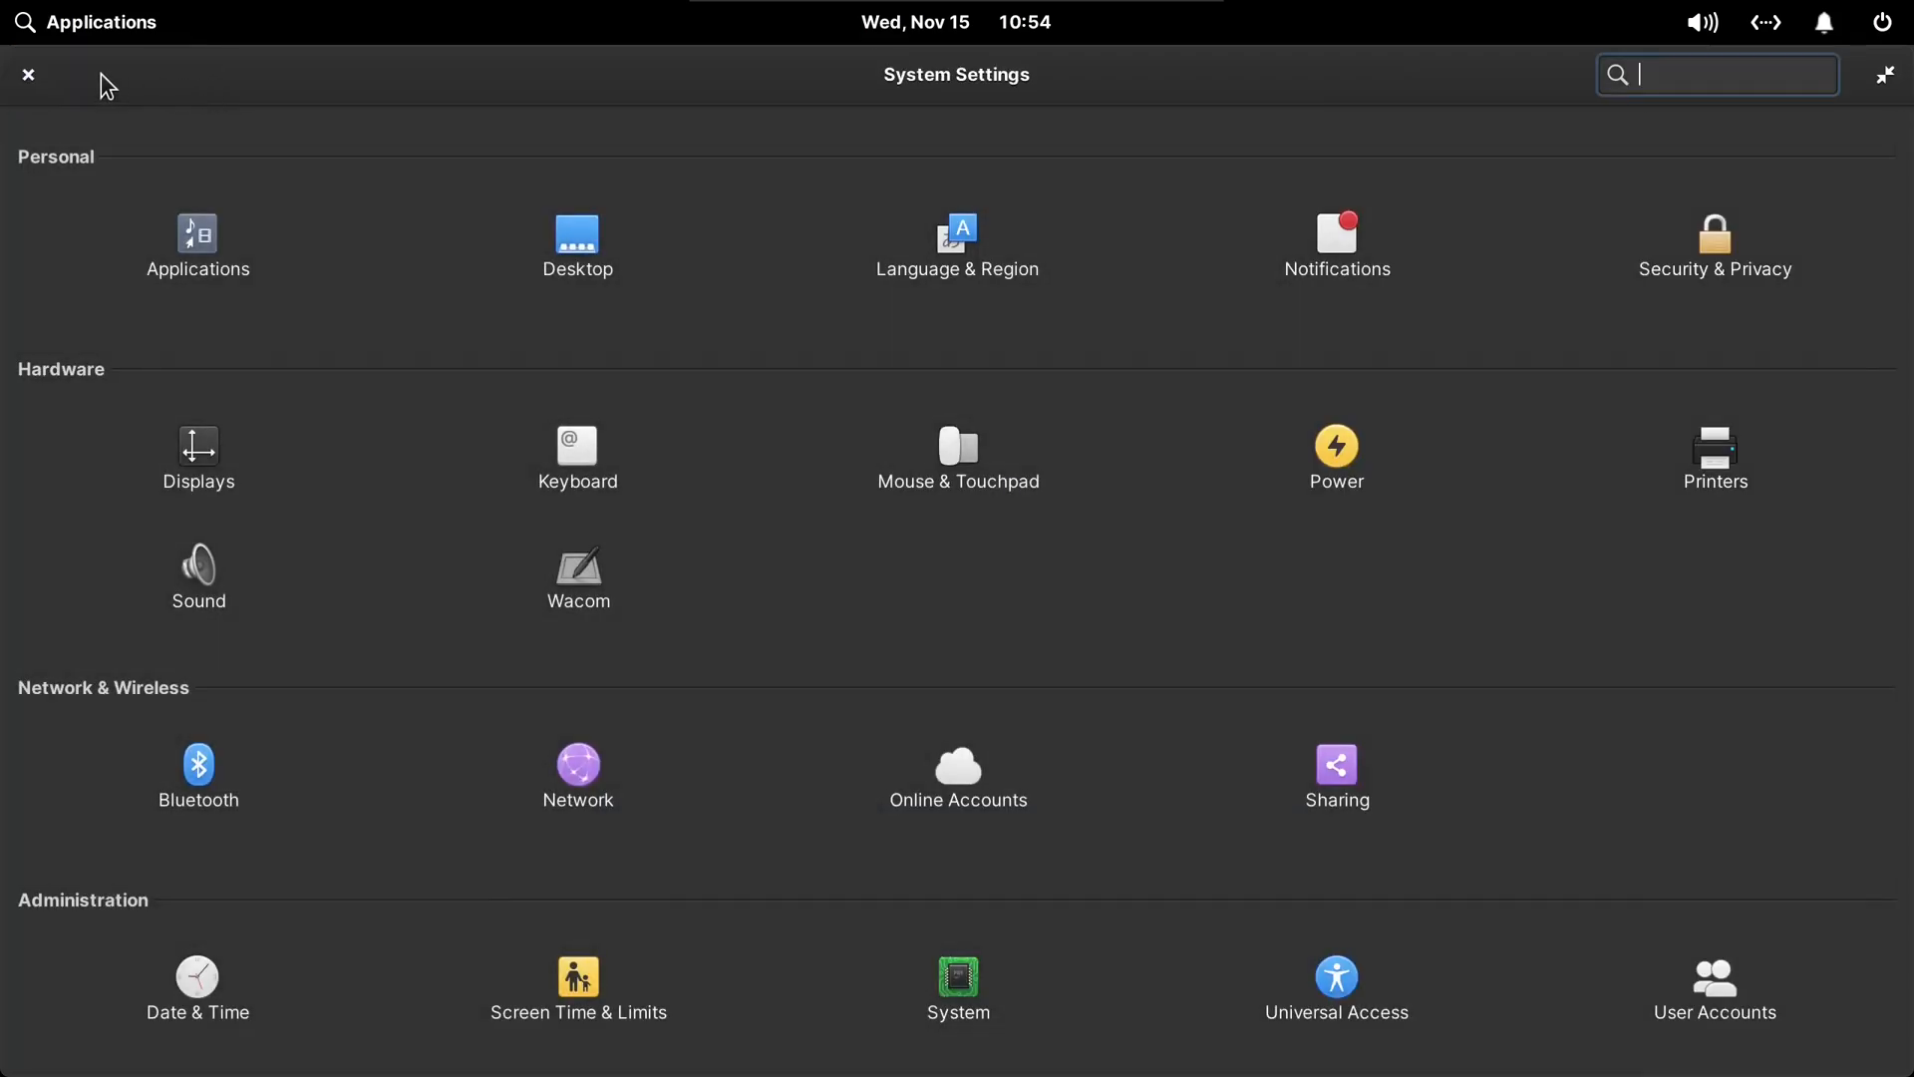
left_click(29, 74)
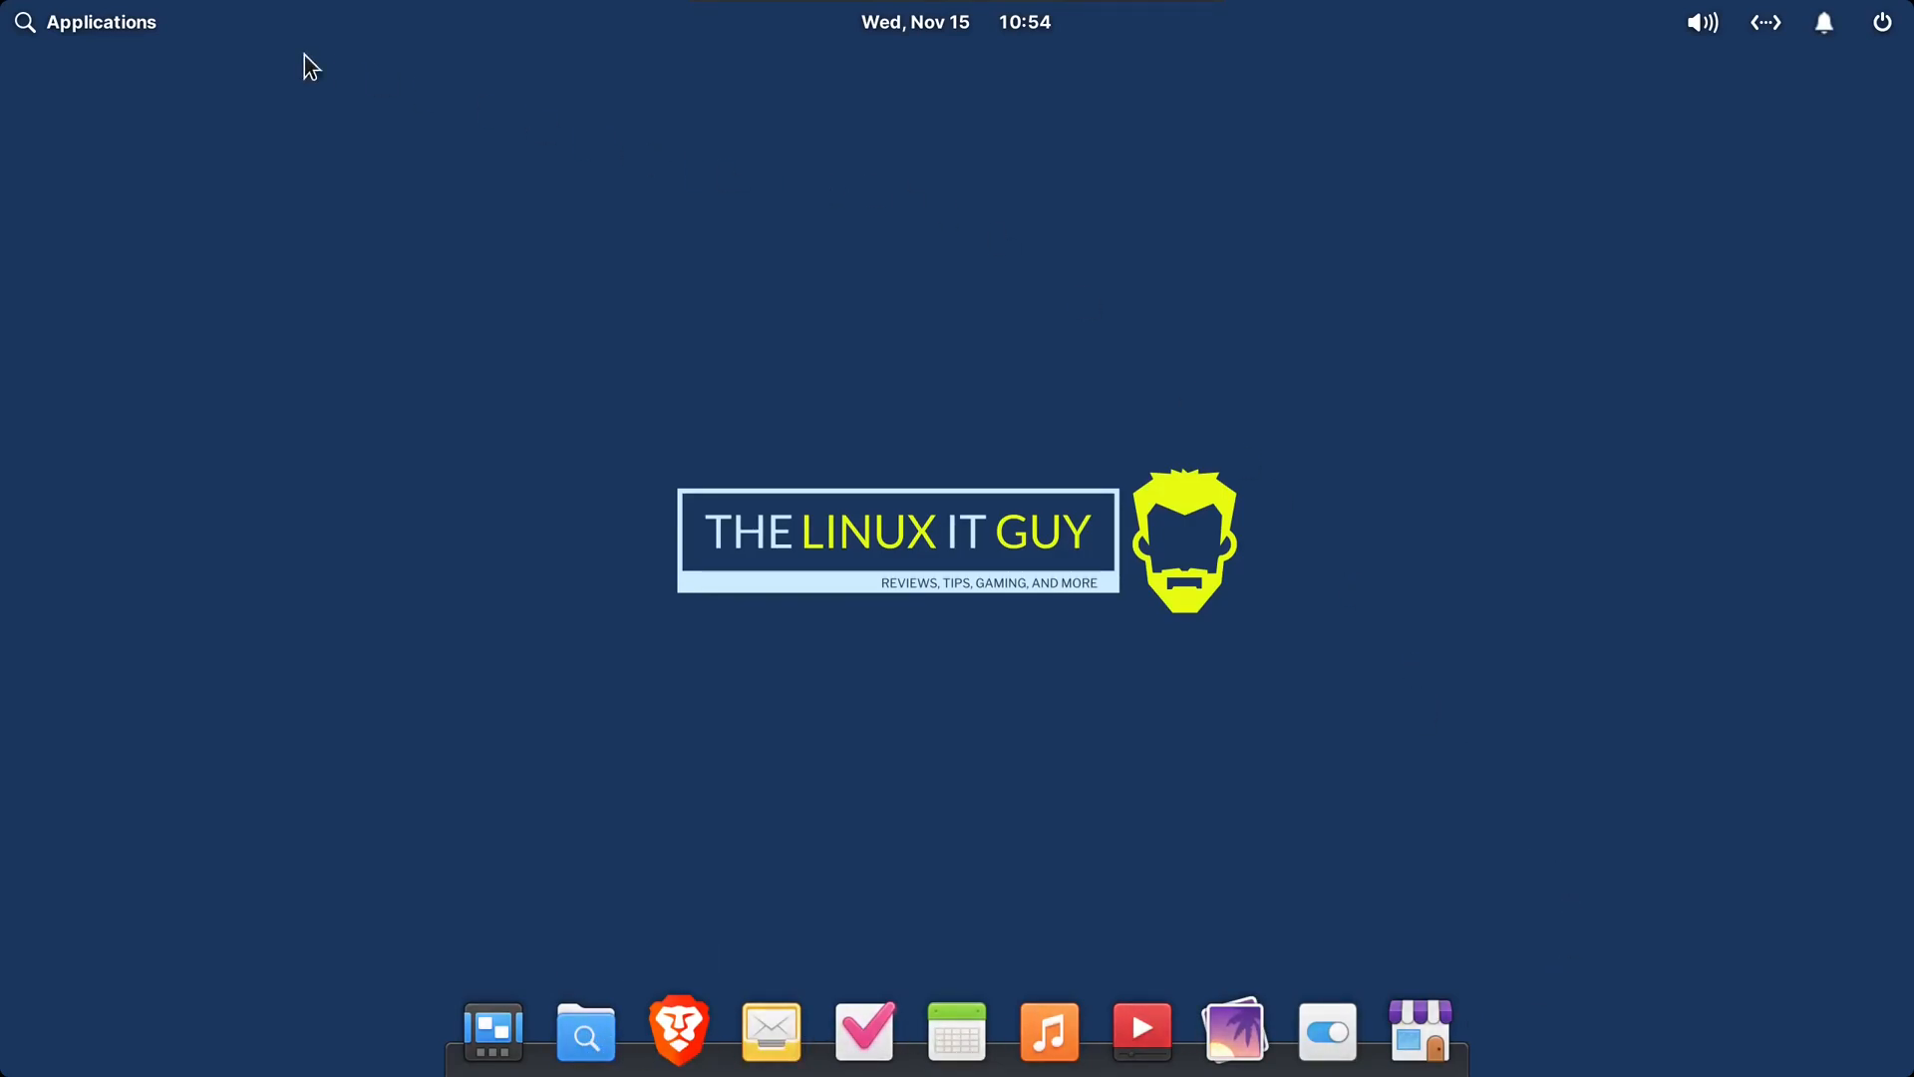
- Revert the Displays scaling factor to LoDPI (1×), keep it, and close the settings window
left_click(137, 30)
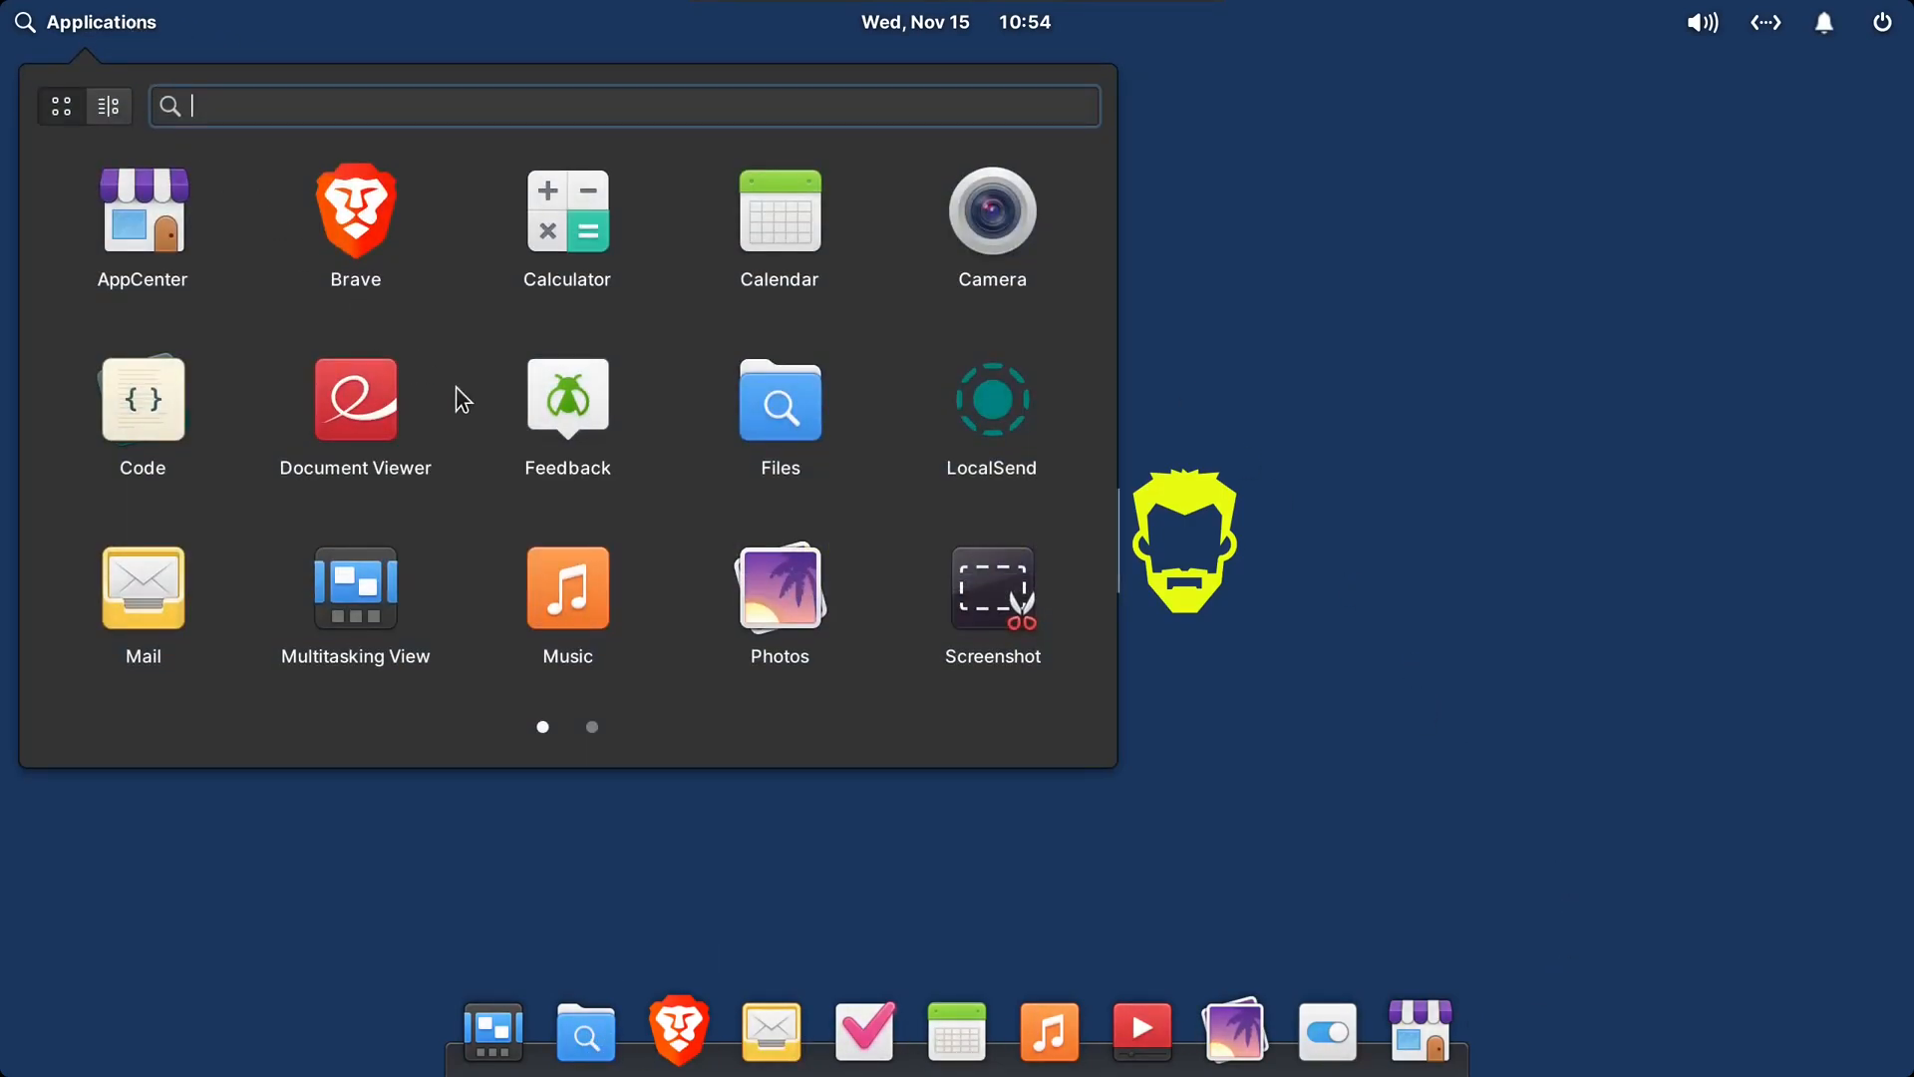
scroll(461, 397, "down", 1)
scroll(461, 396, "up", 1)
scroll(461, 397, "down", 1)
left_click(383, 245)
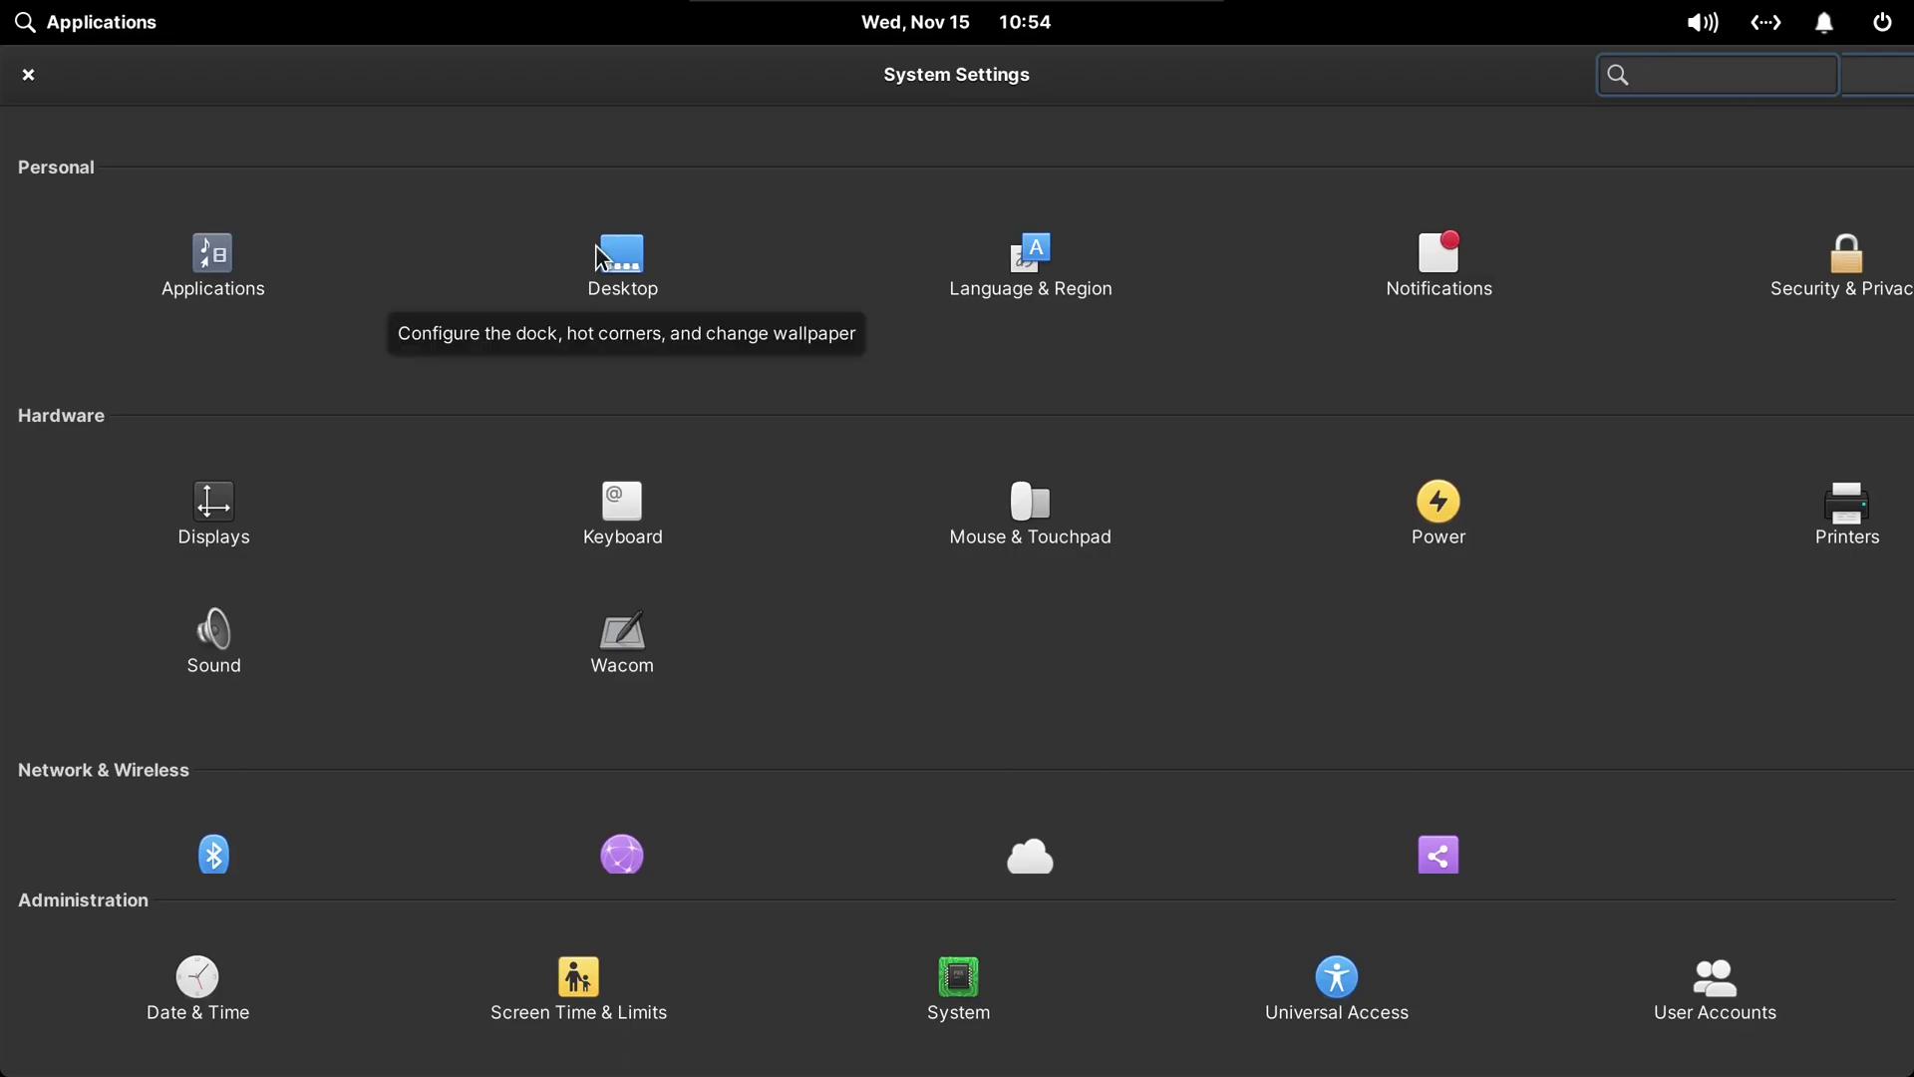
left_click(237, 499)
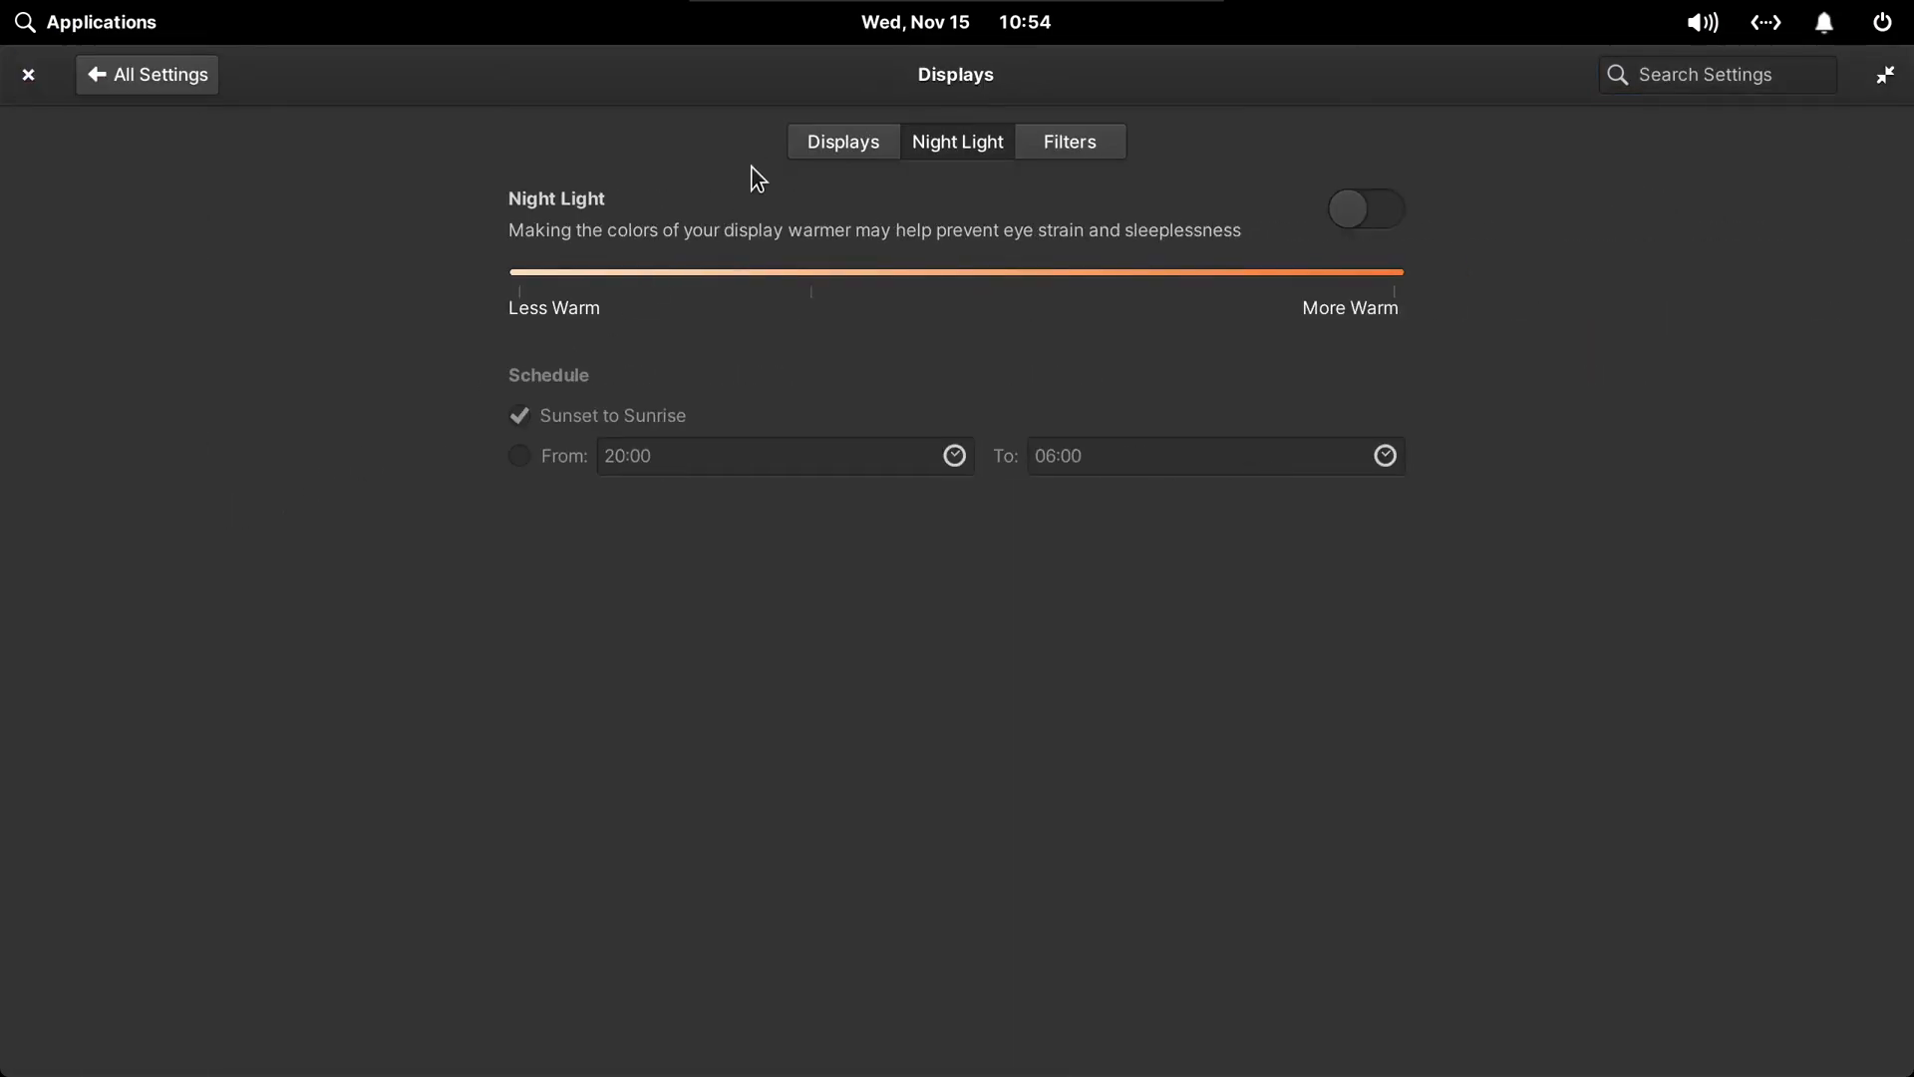
left_click(813, 145)
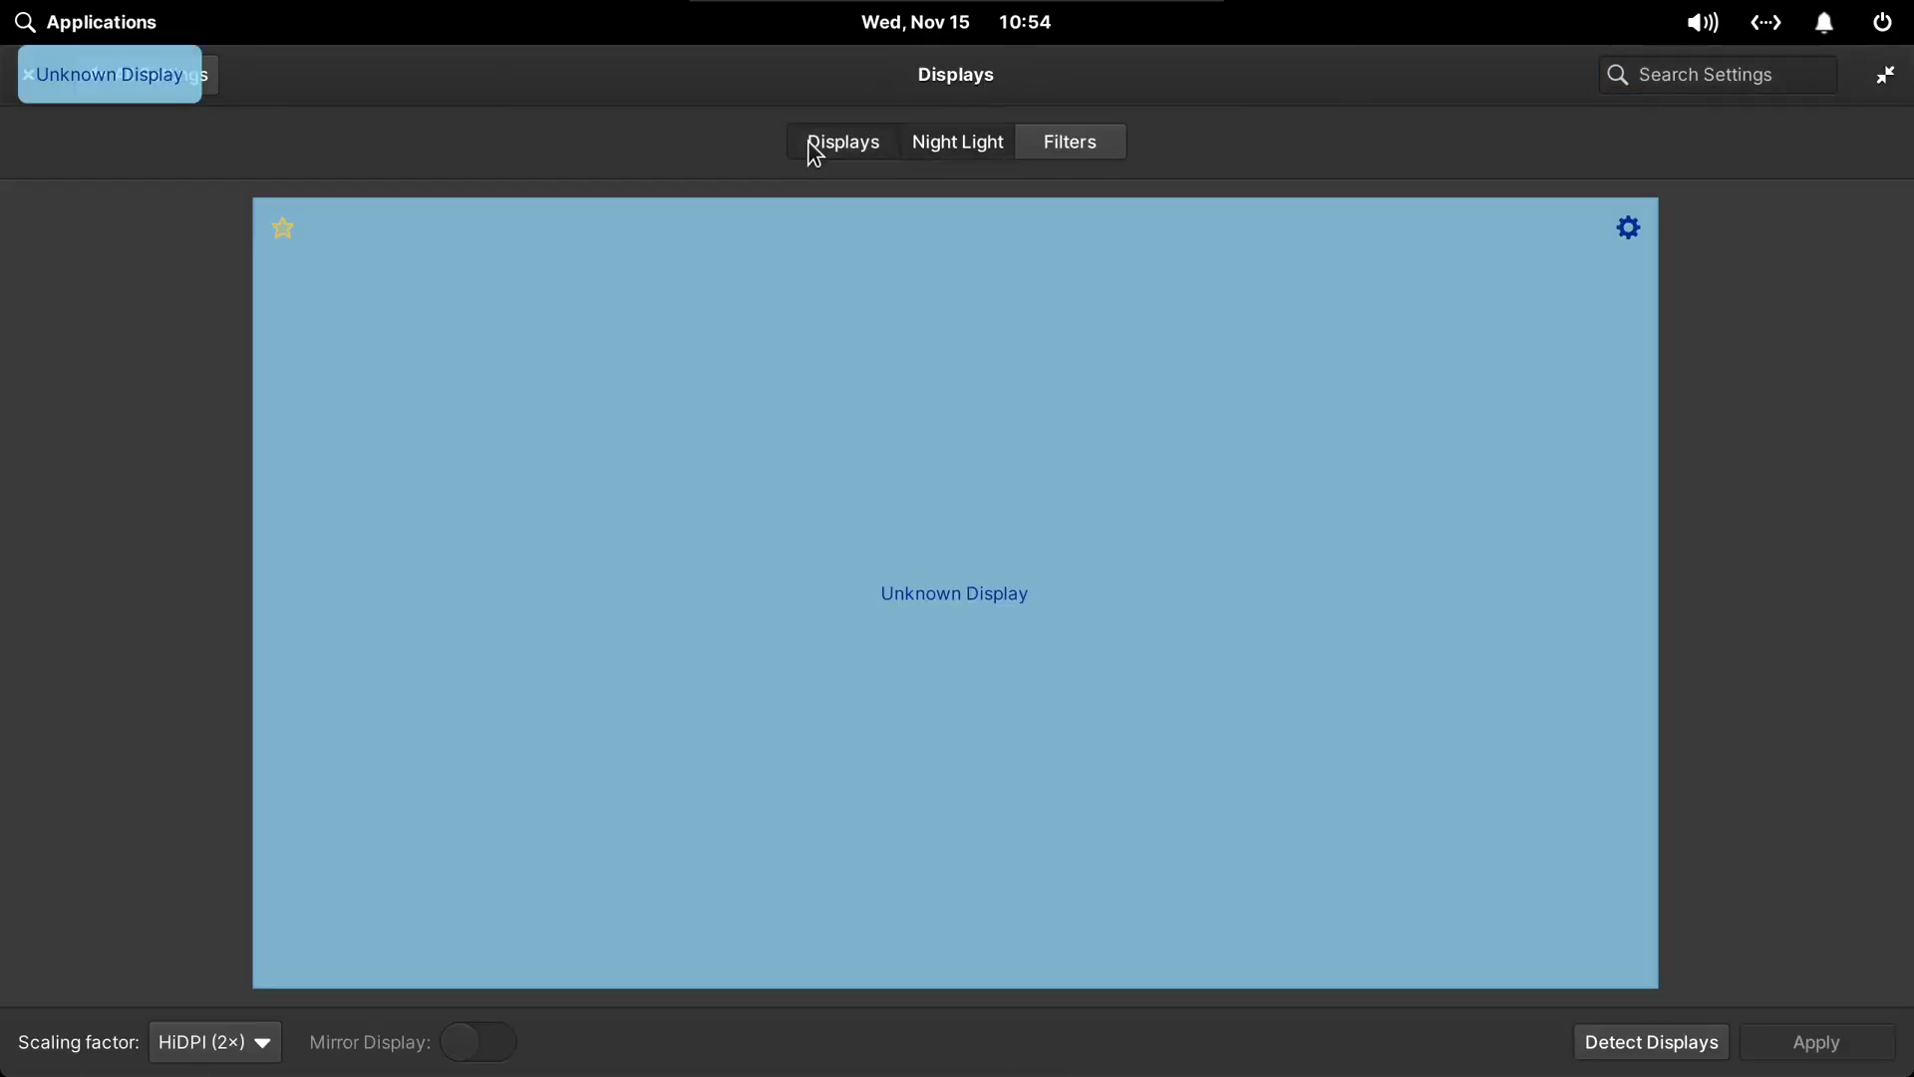
left_click(213, 1041)
left_click(210, 999)
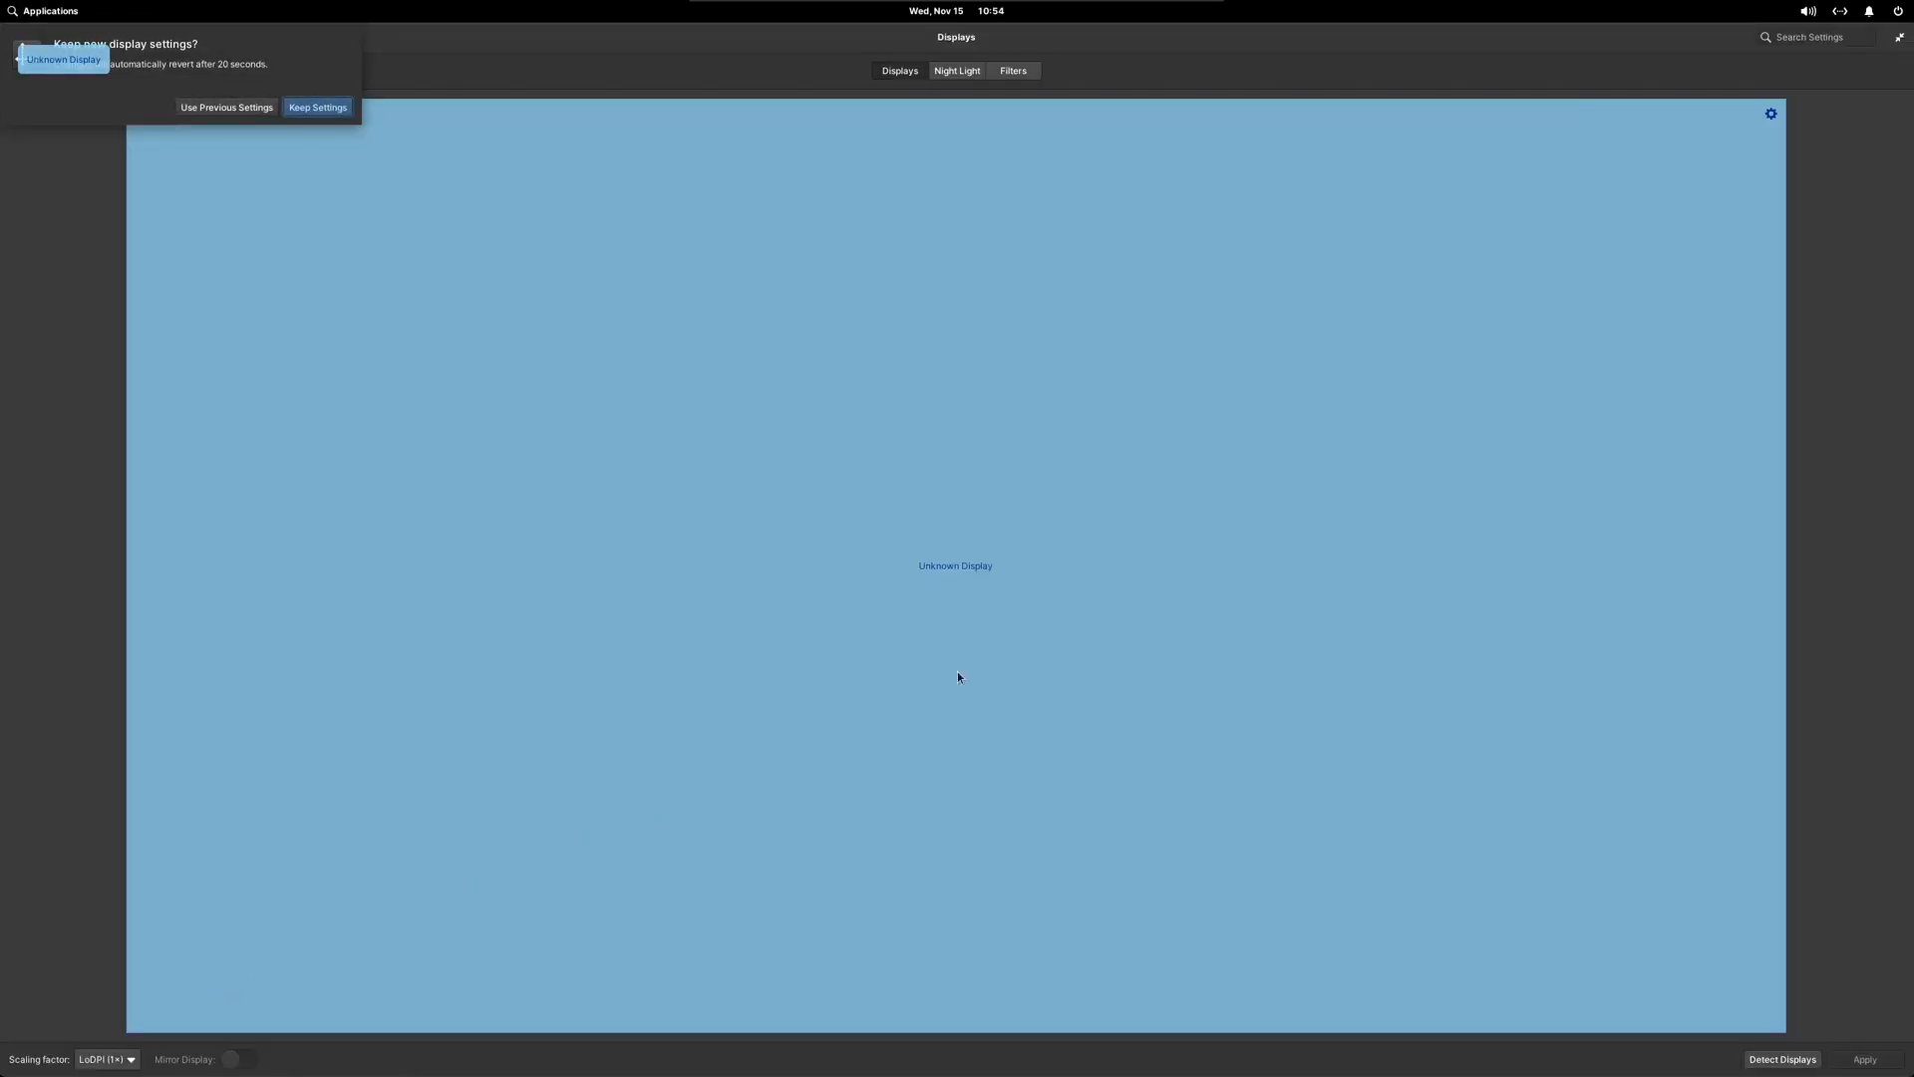
left_click(315, 107)
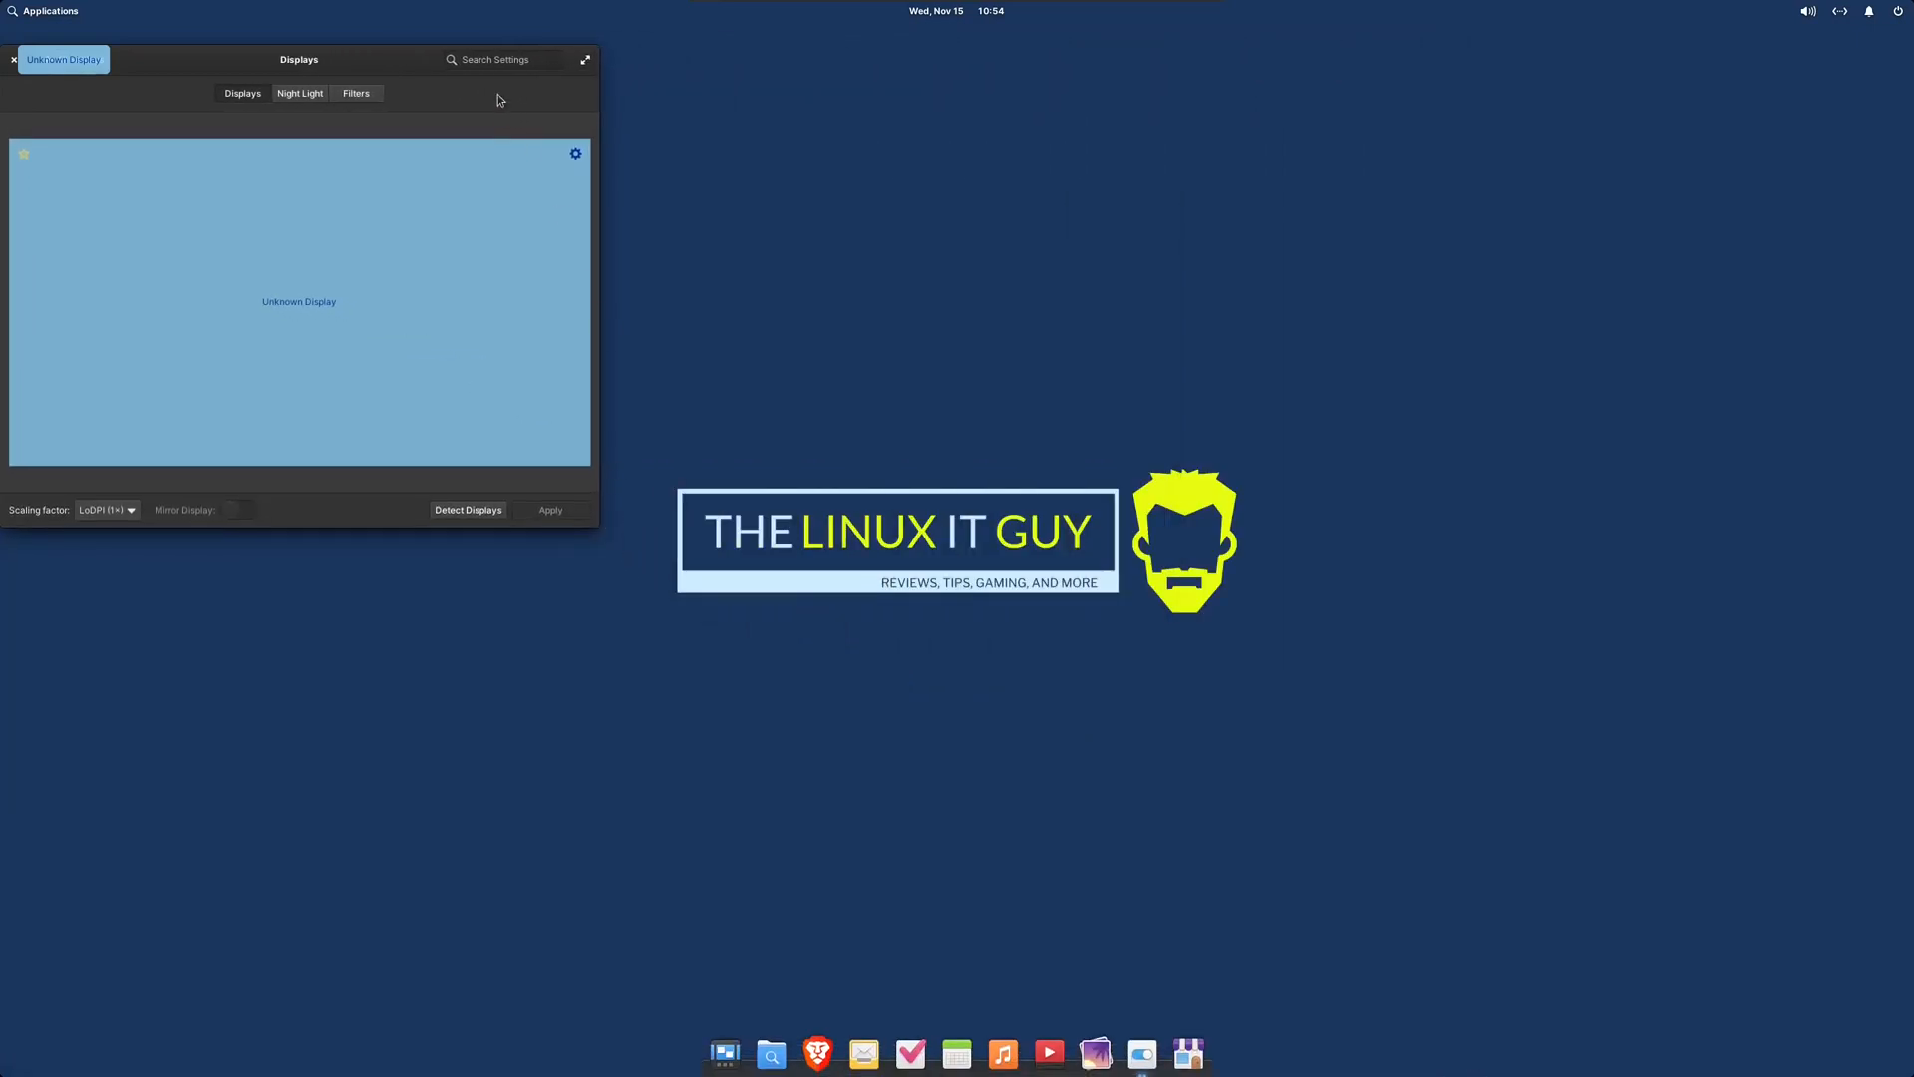
left_click_drag(371, 60, 676, 183)
left_click(322, 184)
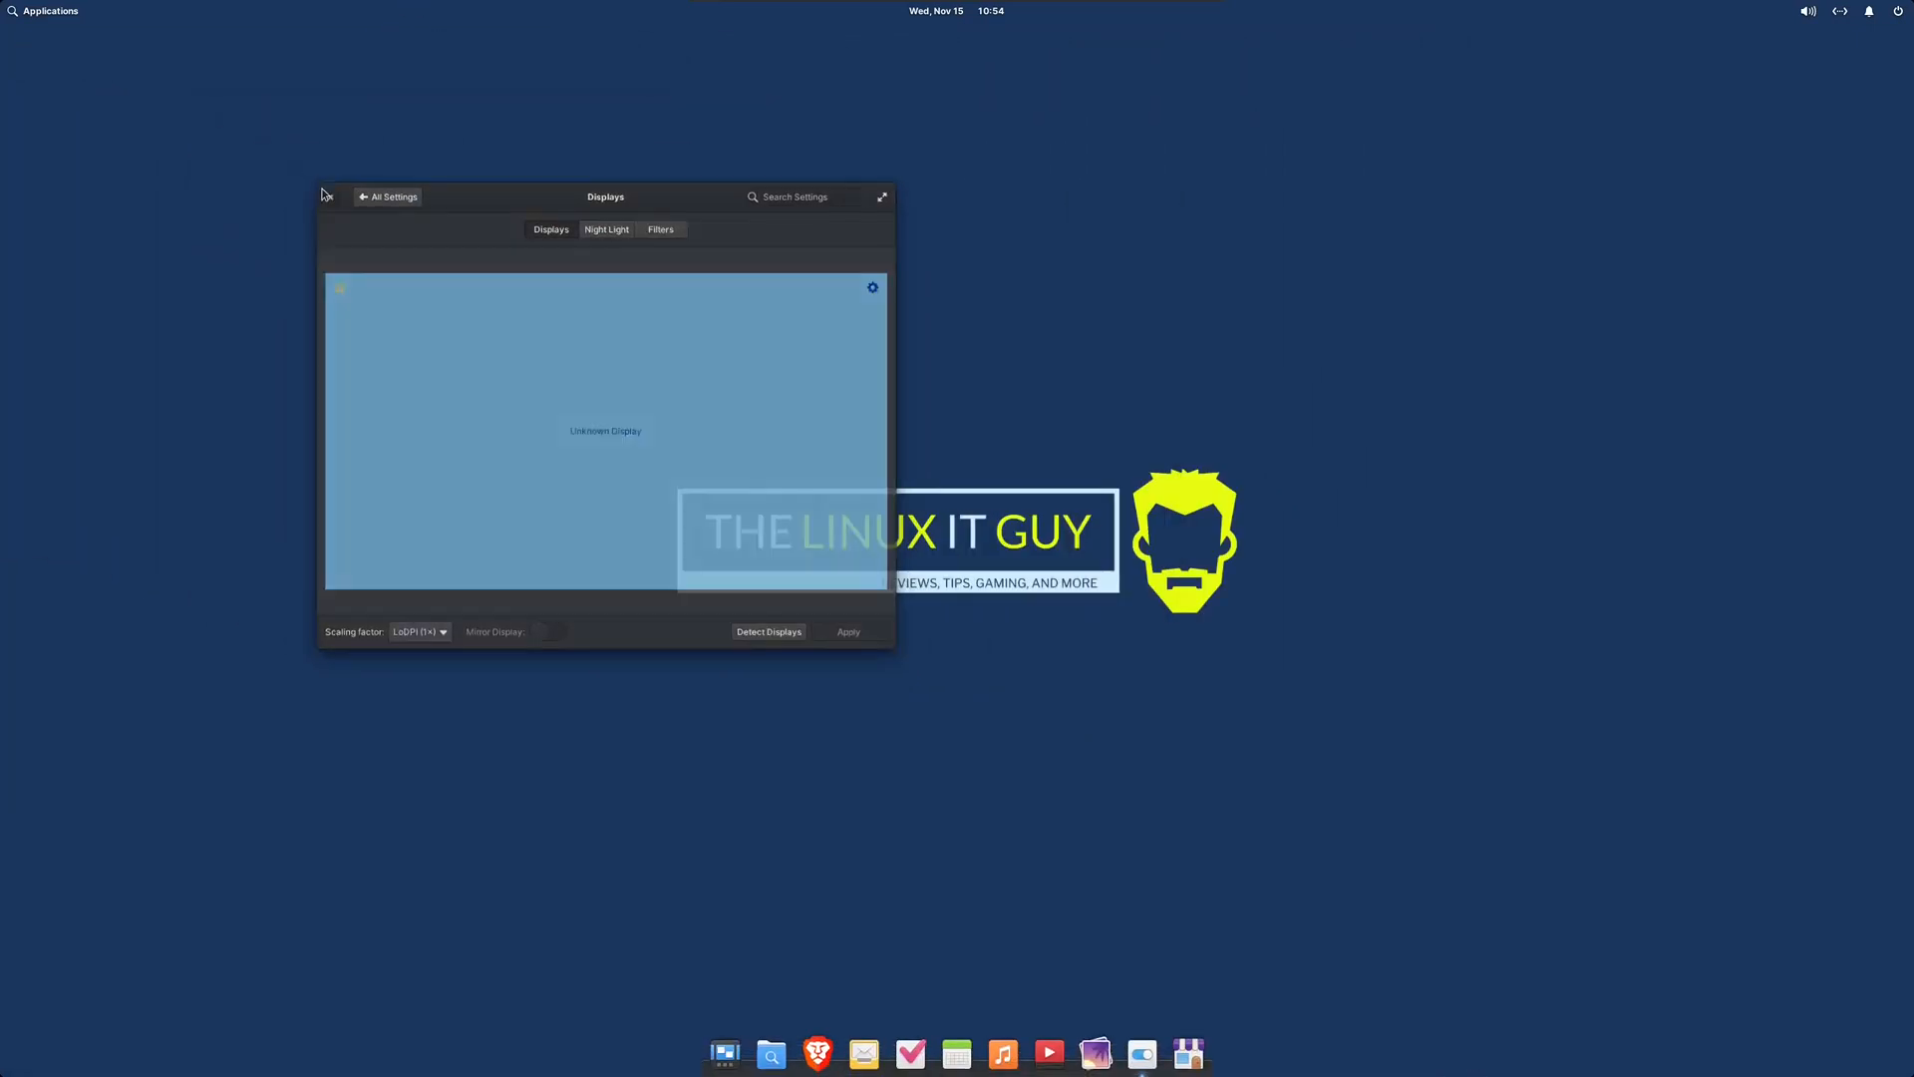
- Install Steam from AppCenter's search results and launch it
left_click(1189, 1053)
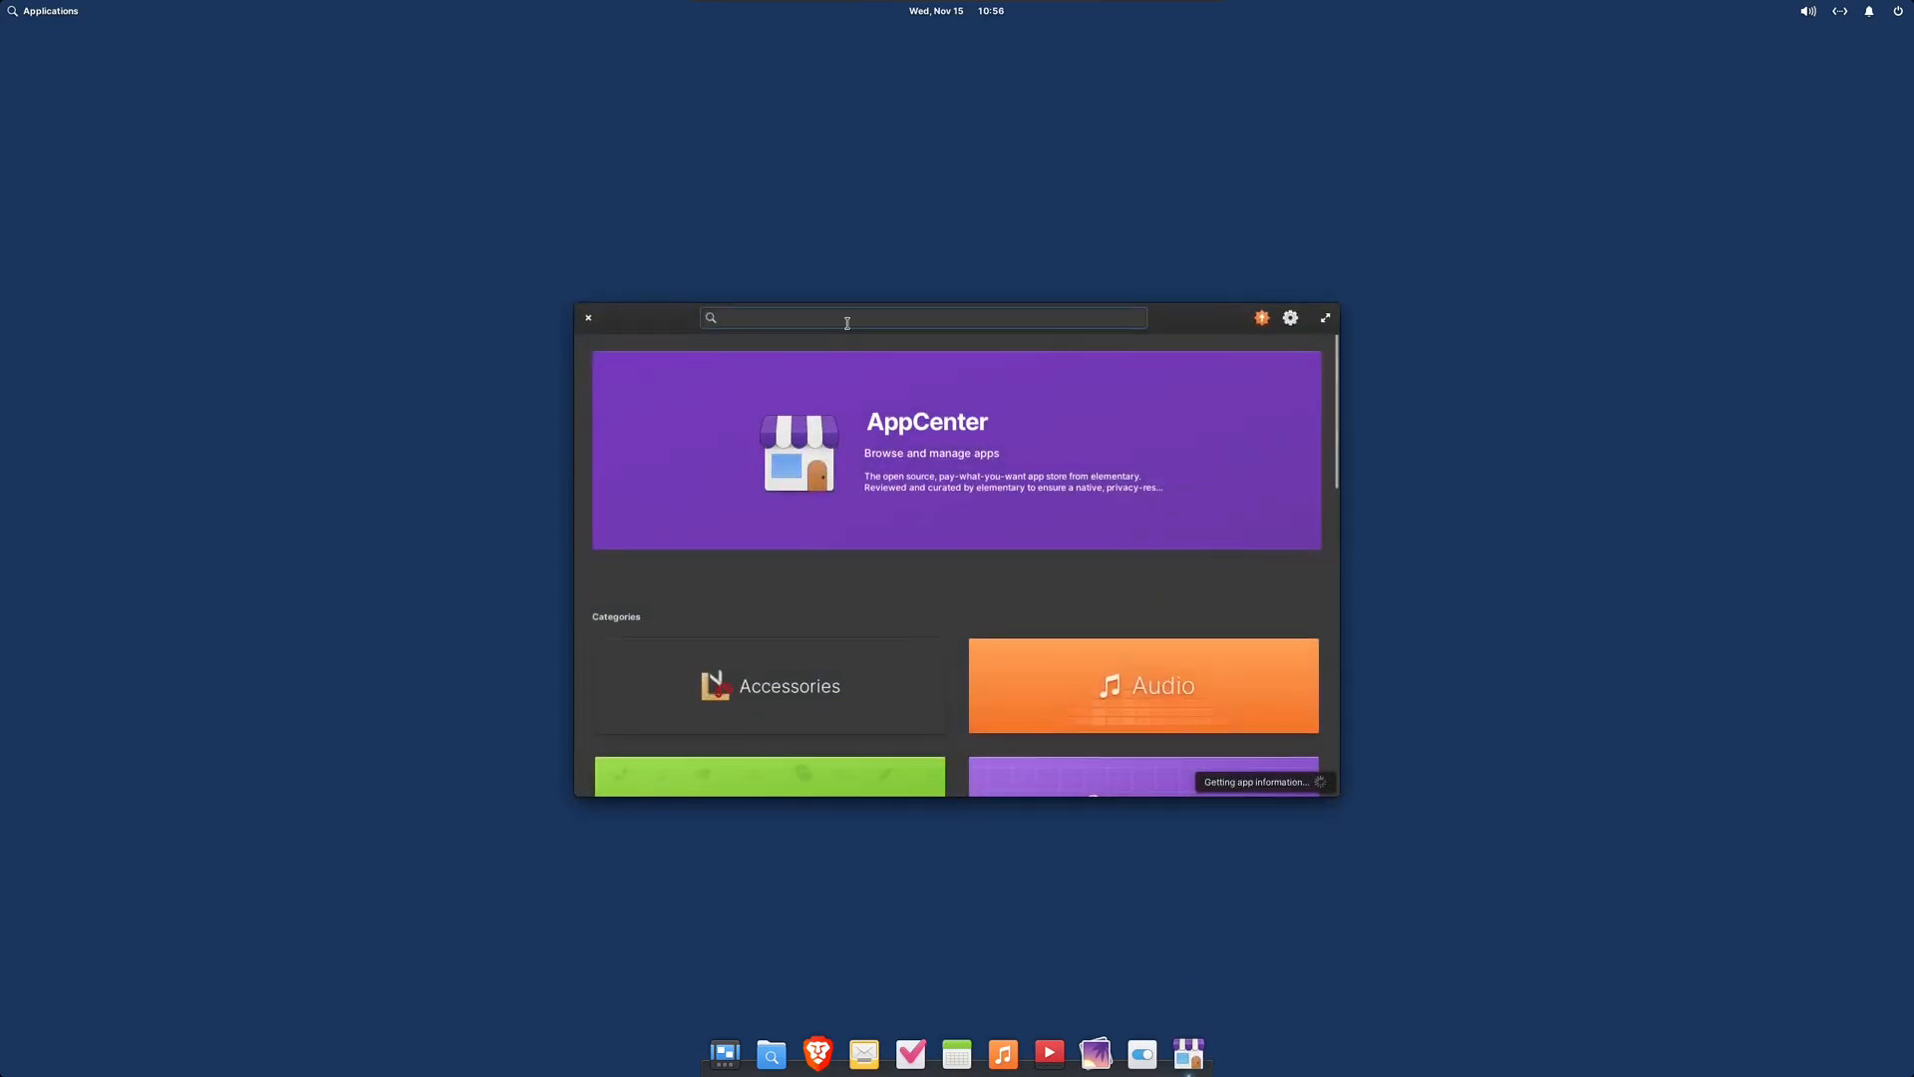
type("ste")
type("am")
left_click(734, 372)
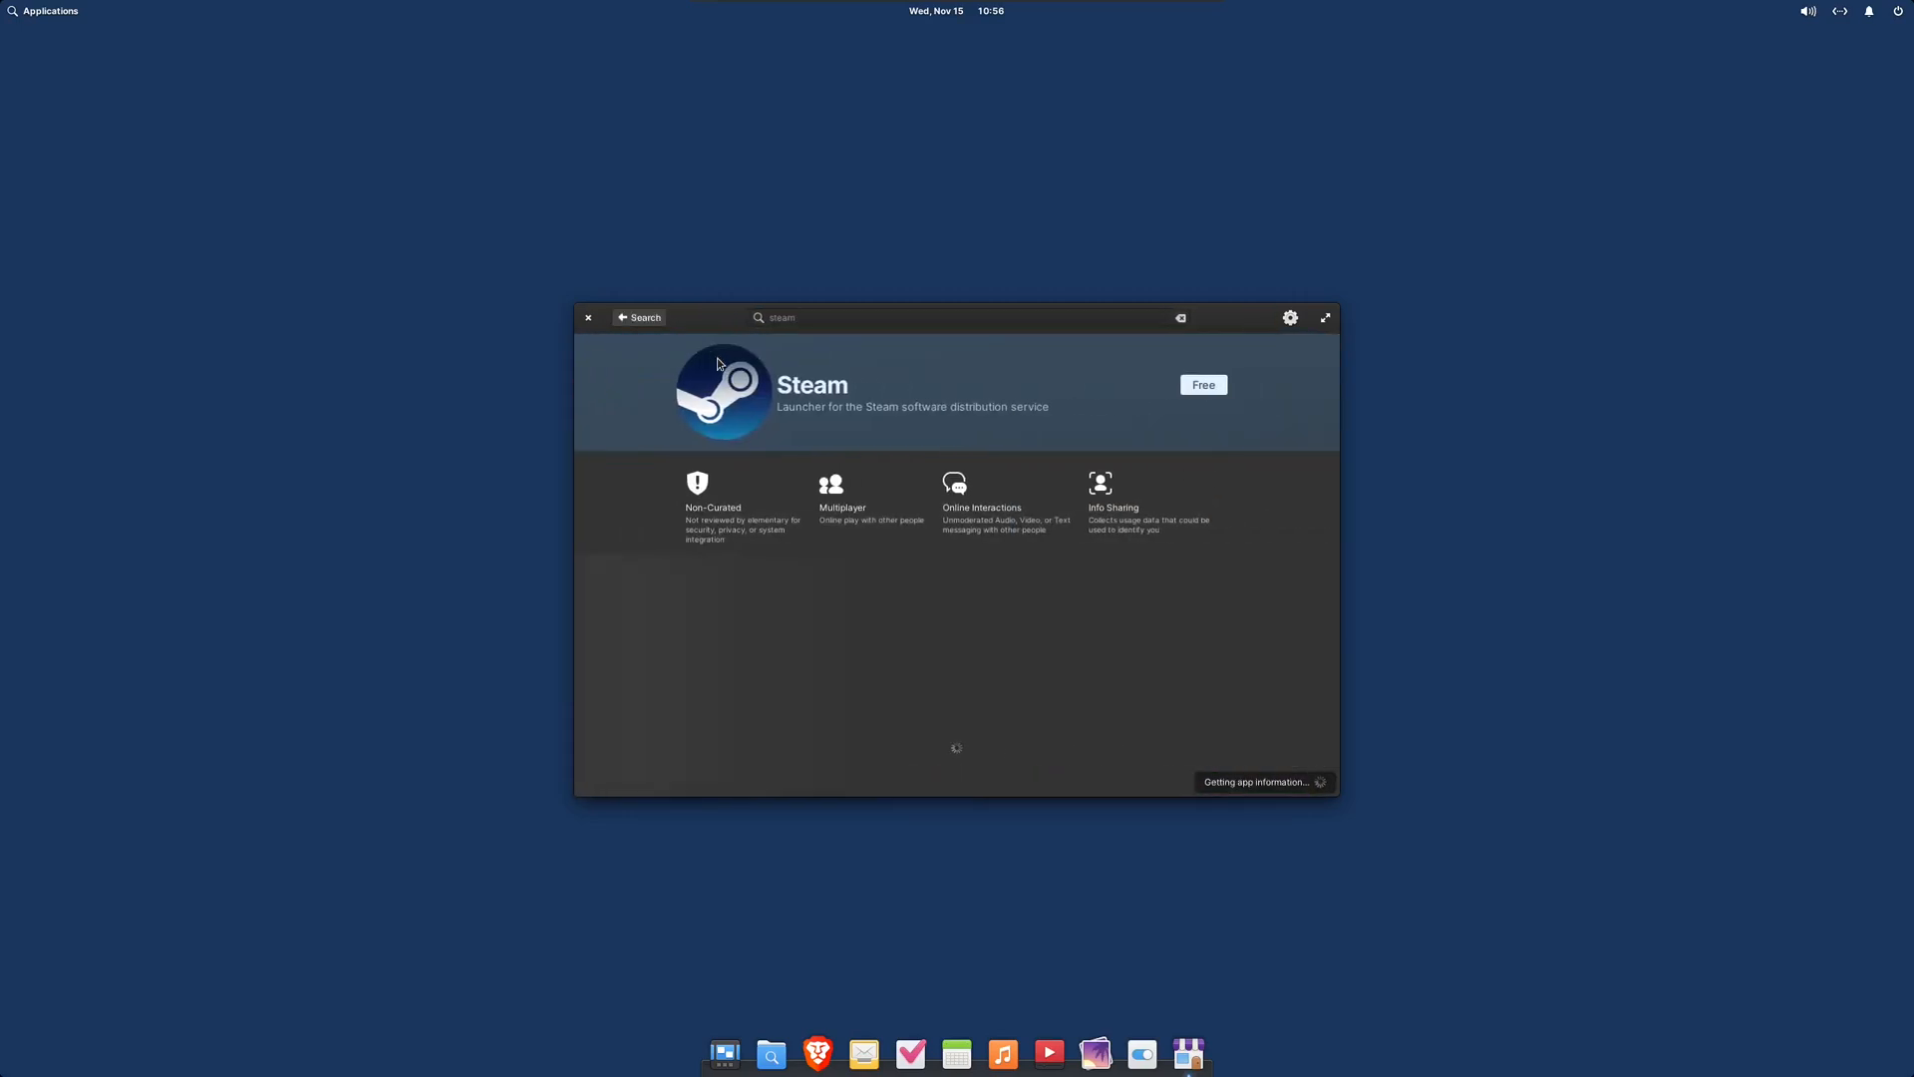
left_click(1203, 386)
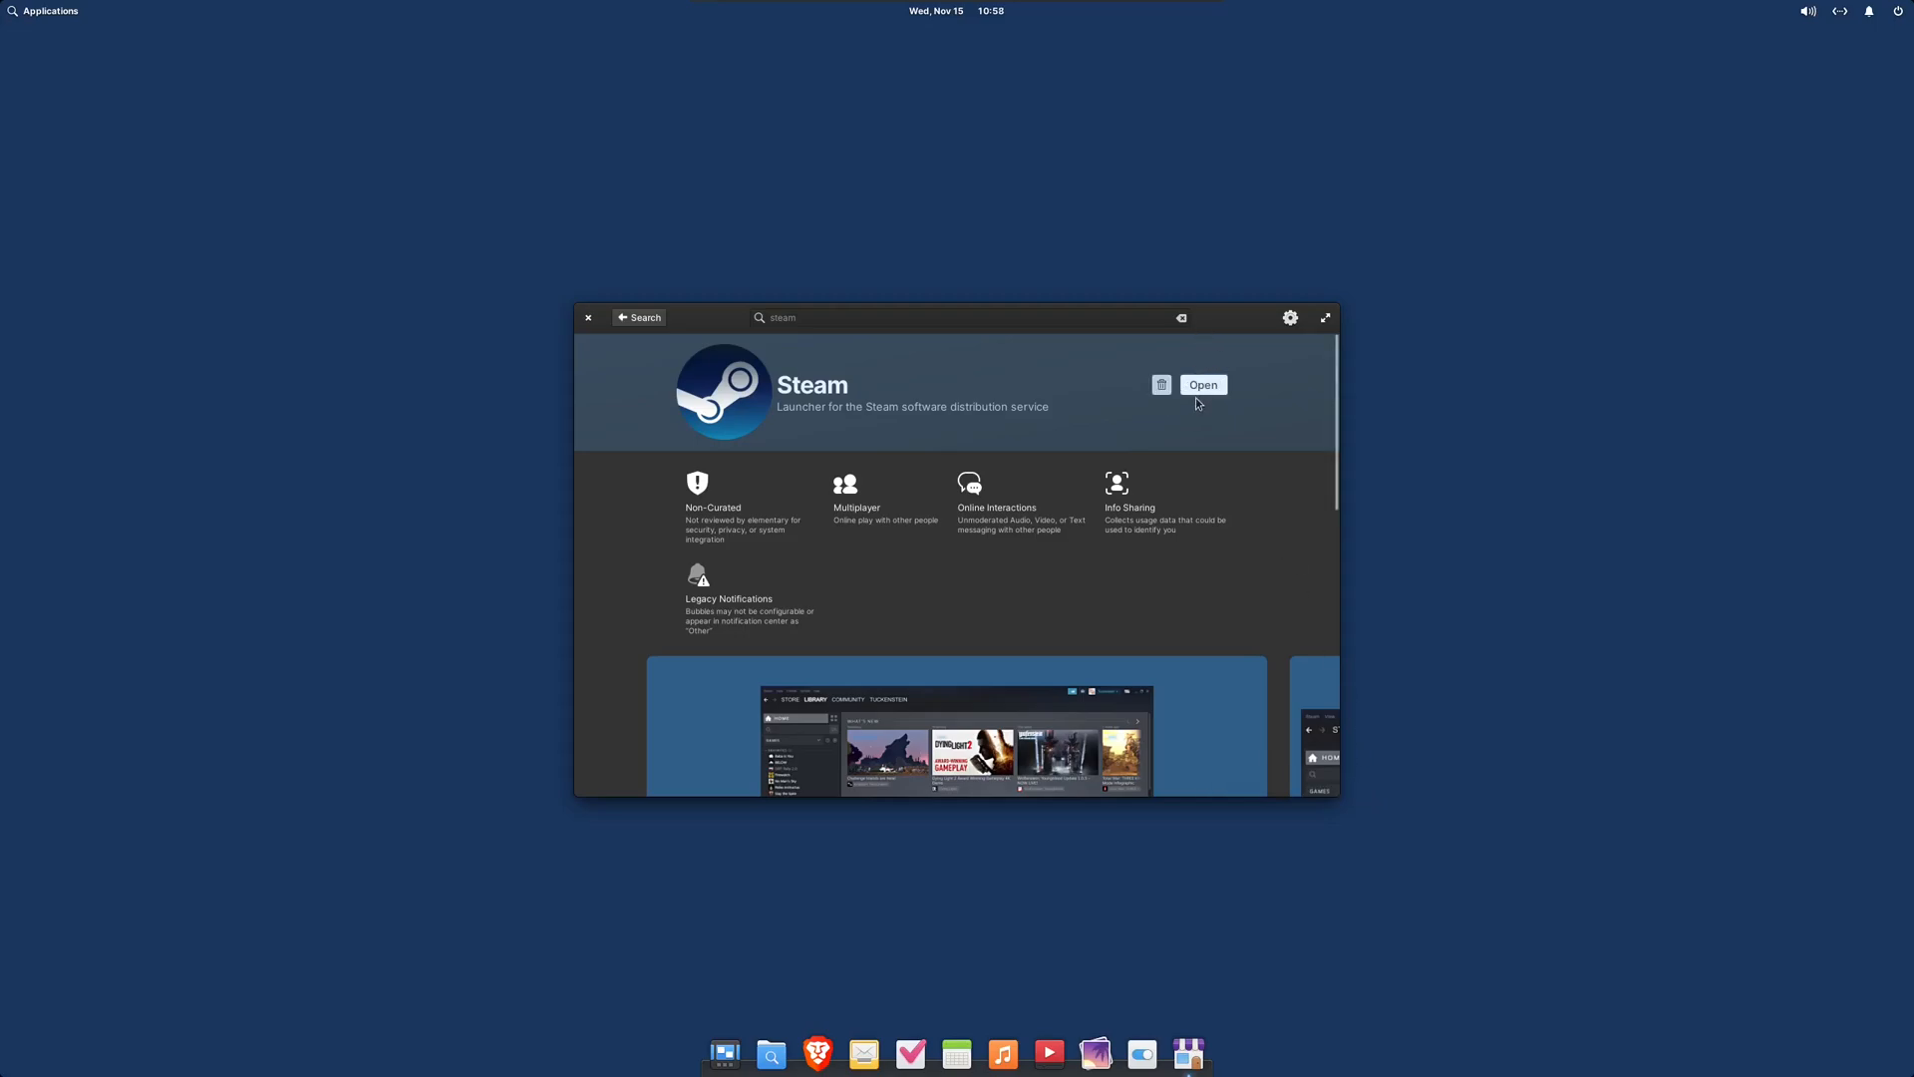
left_click(1203, 385)
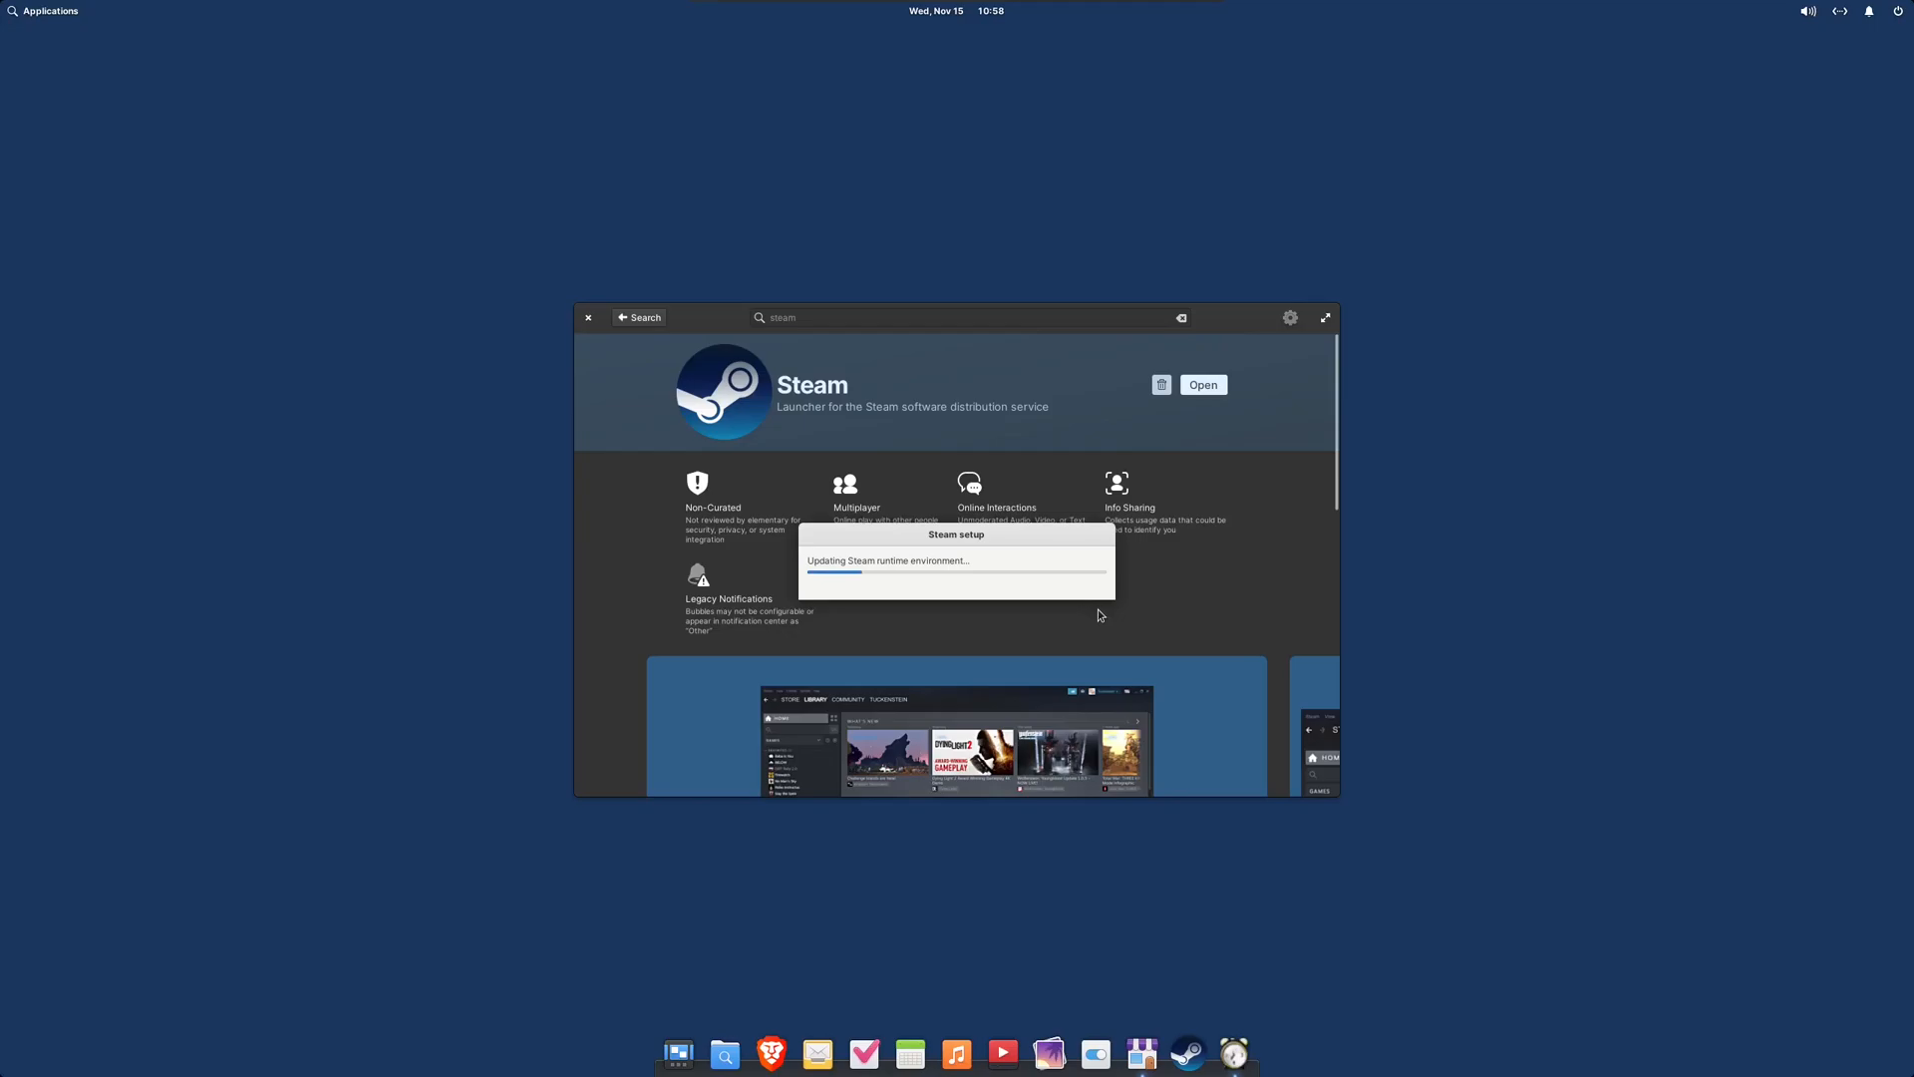
- Return to the search results and install ProtonUp-Qt from AppCenter
left_click(640, 318)
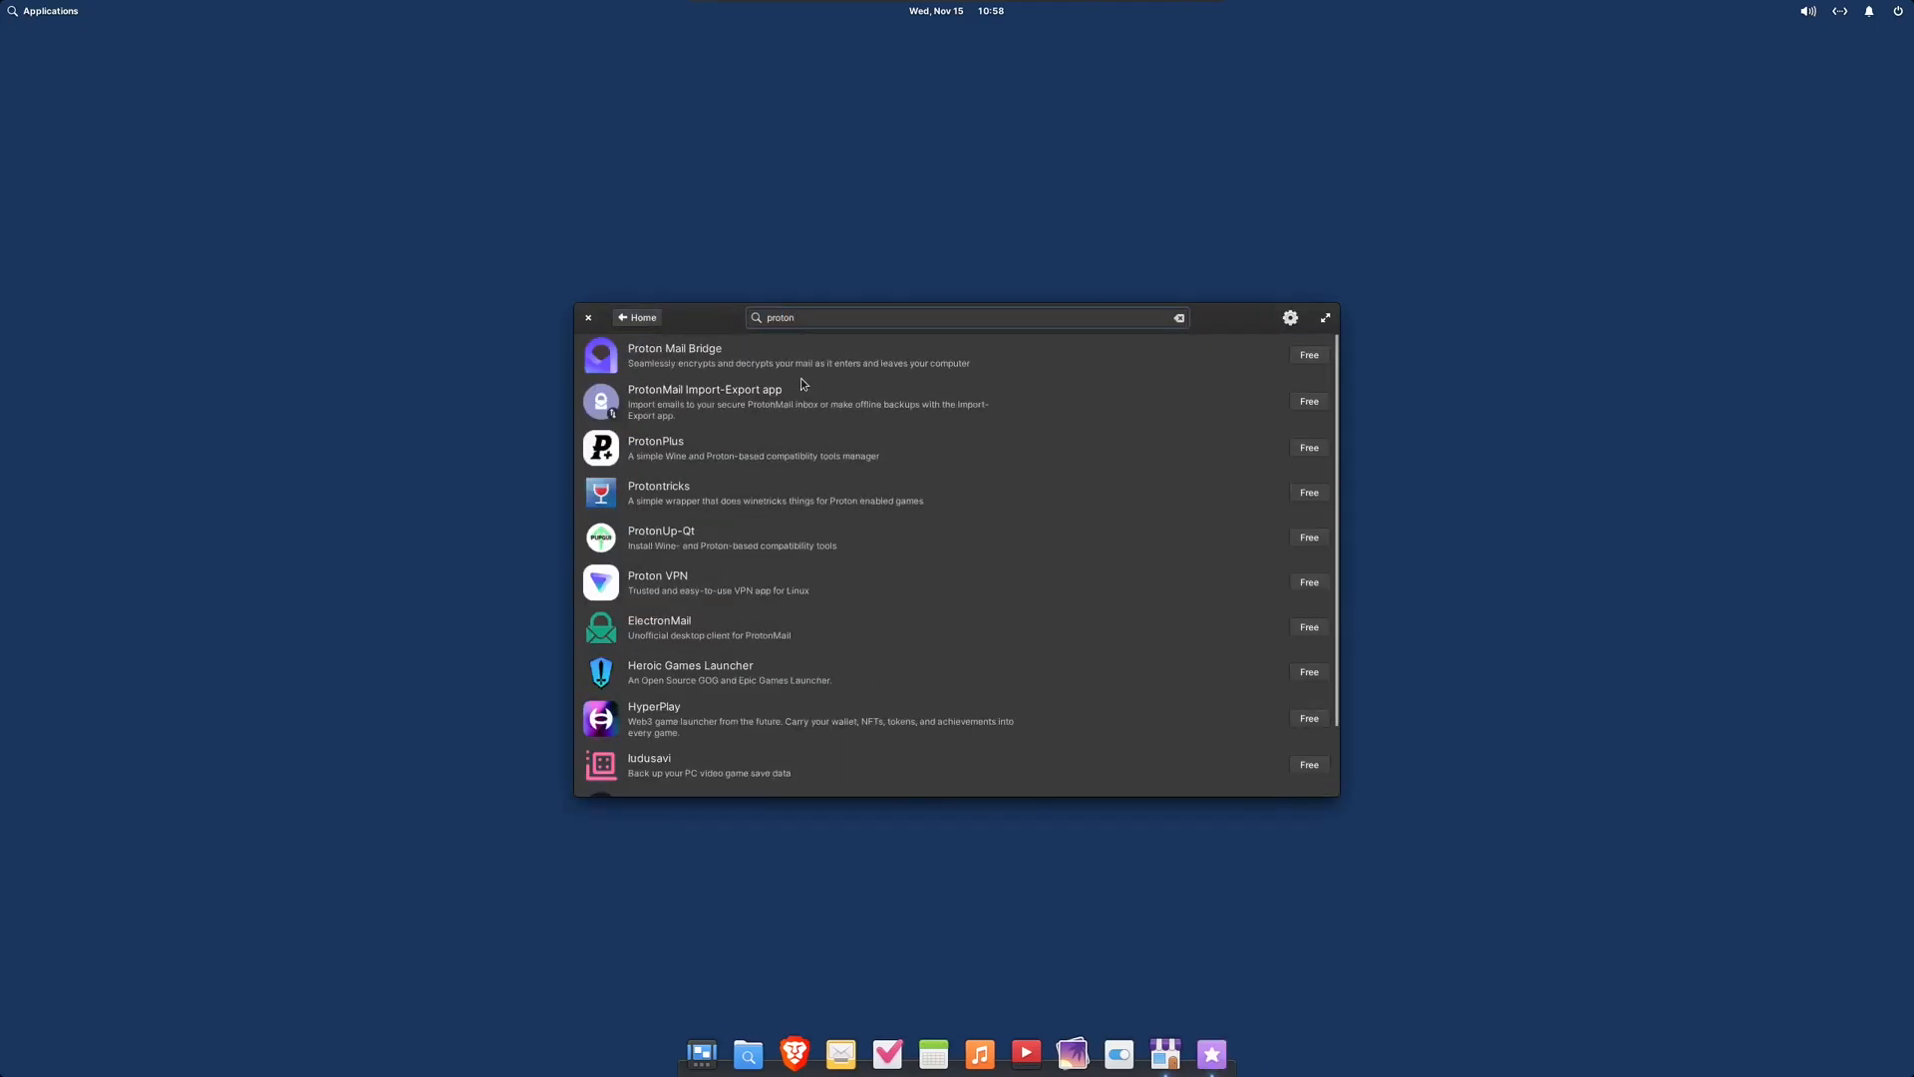
left_click(658, 535)
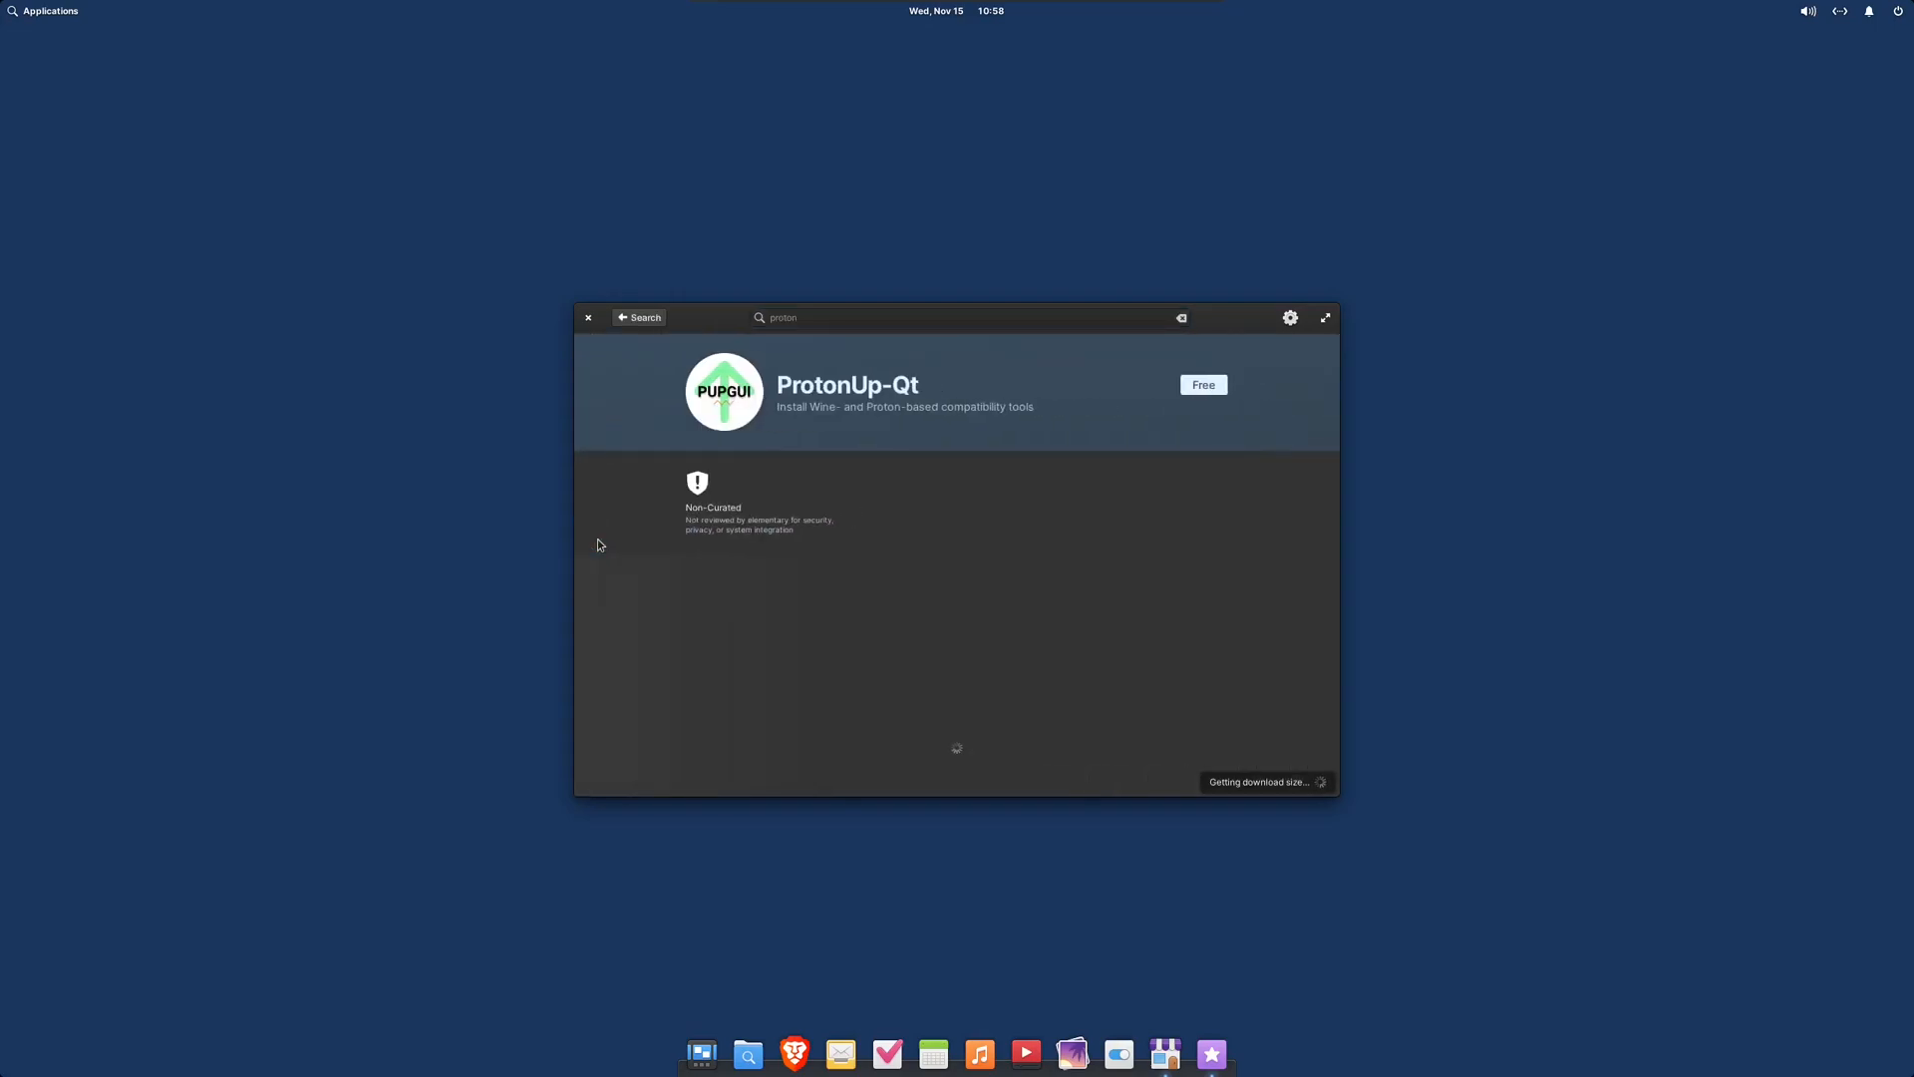
left_click(1206, 387)
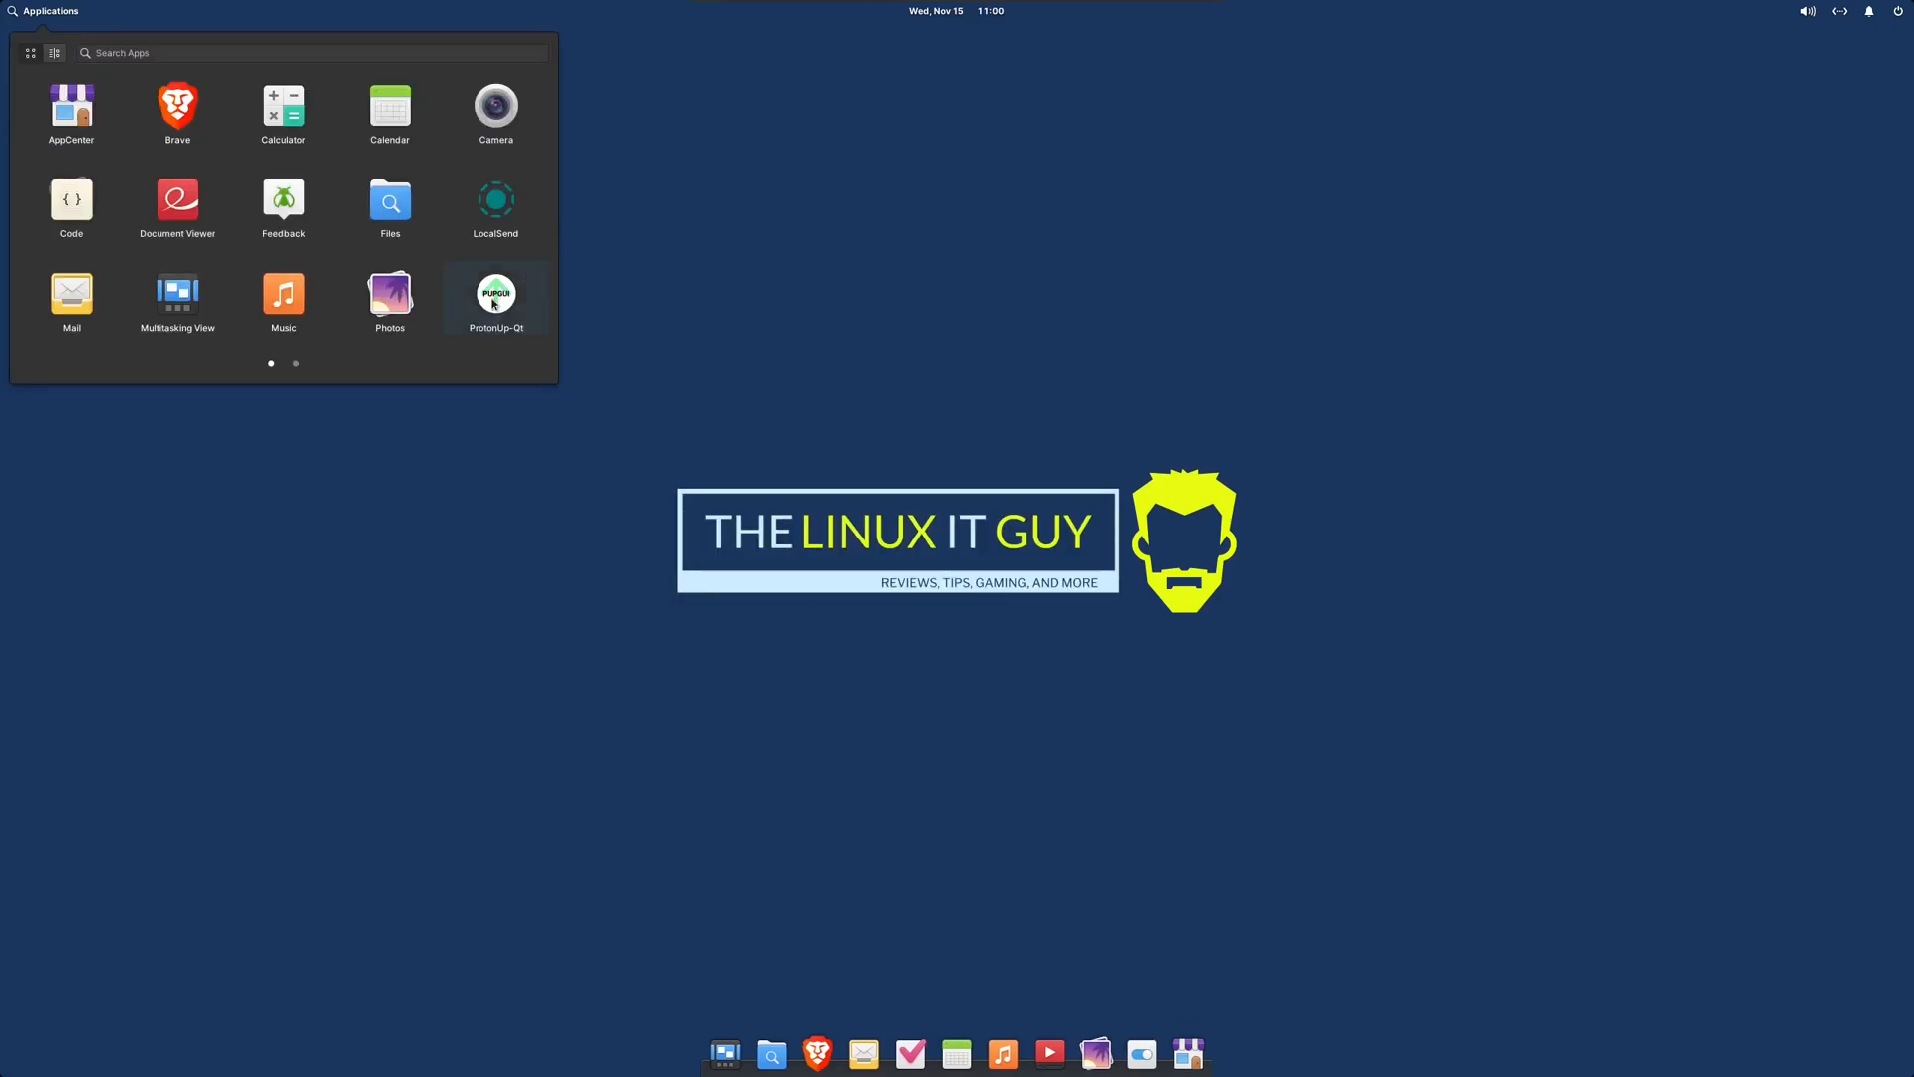
- Launch ProtonUp-Qt and install GE-Proton8-23 for the Steam Flatpak
left_click(495, 299)
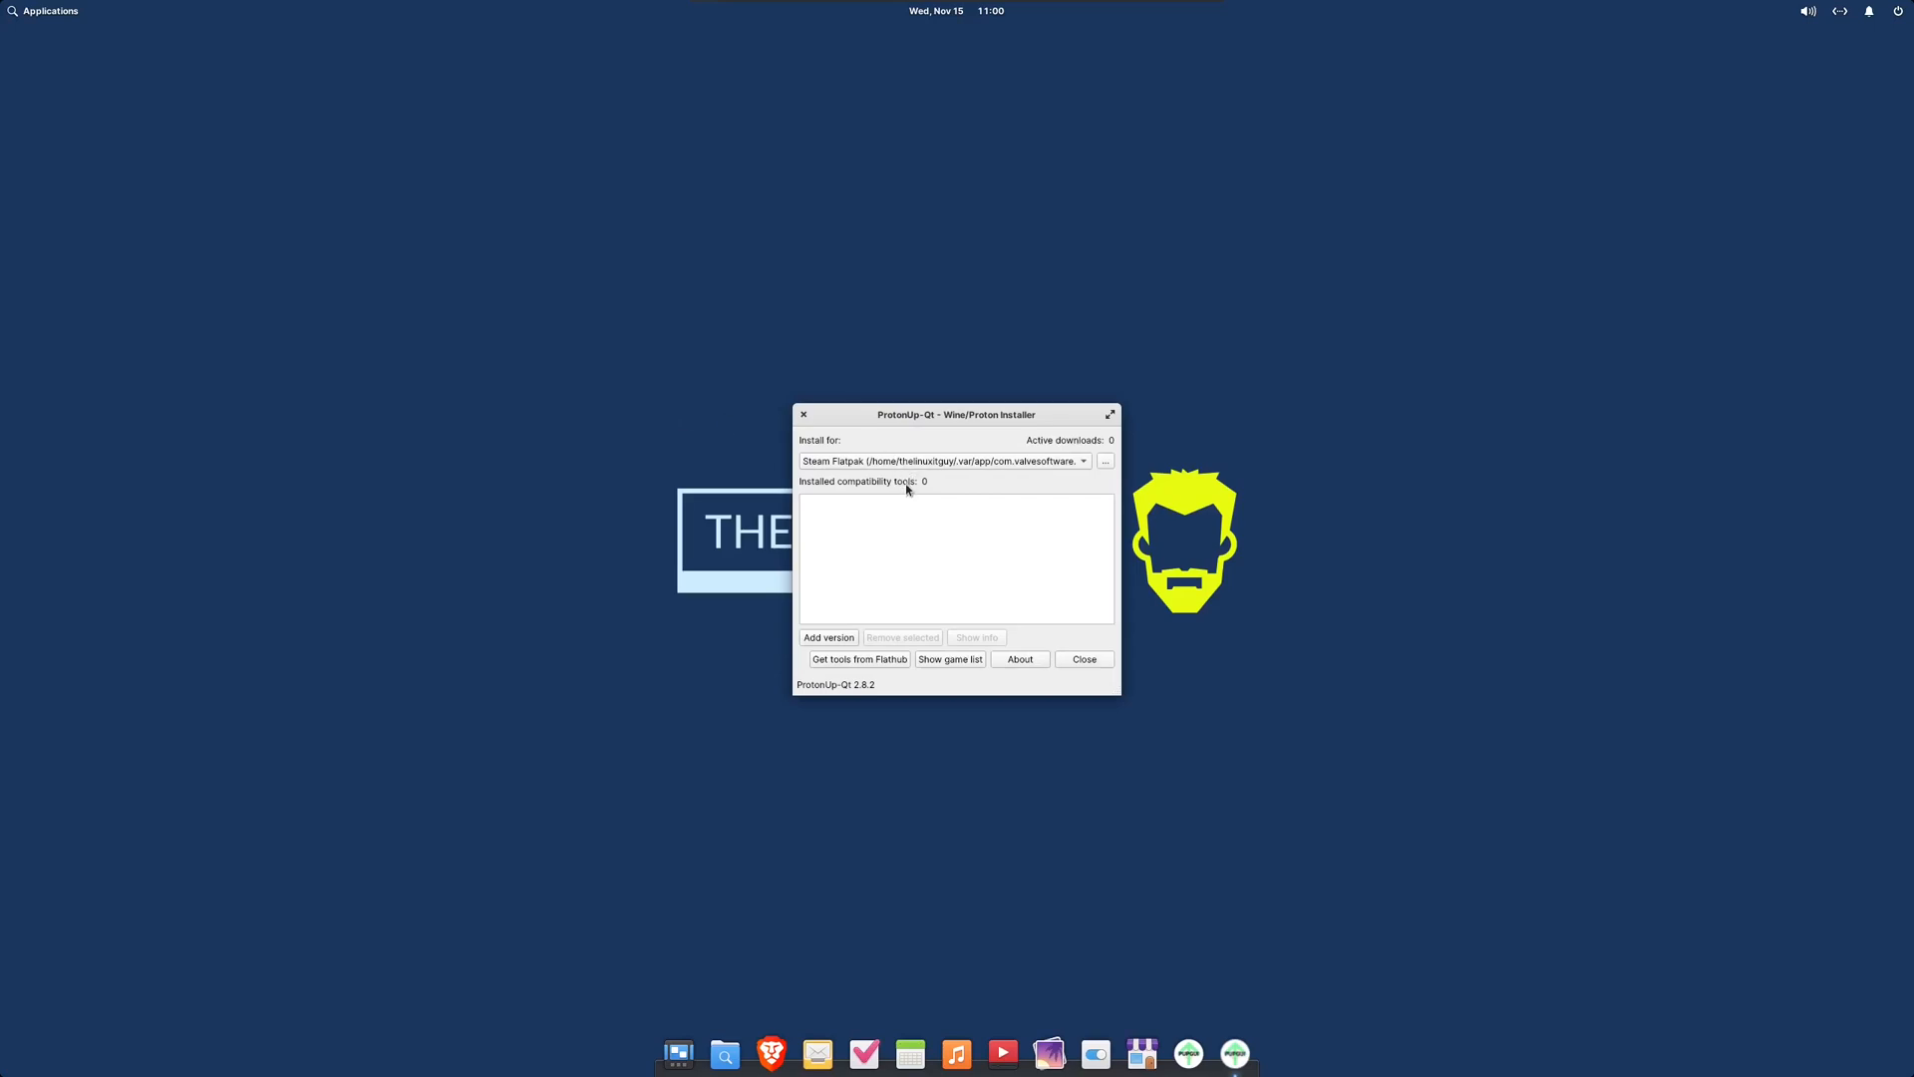
left_click(828, 638)
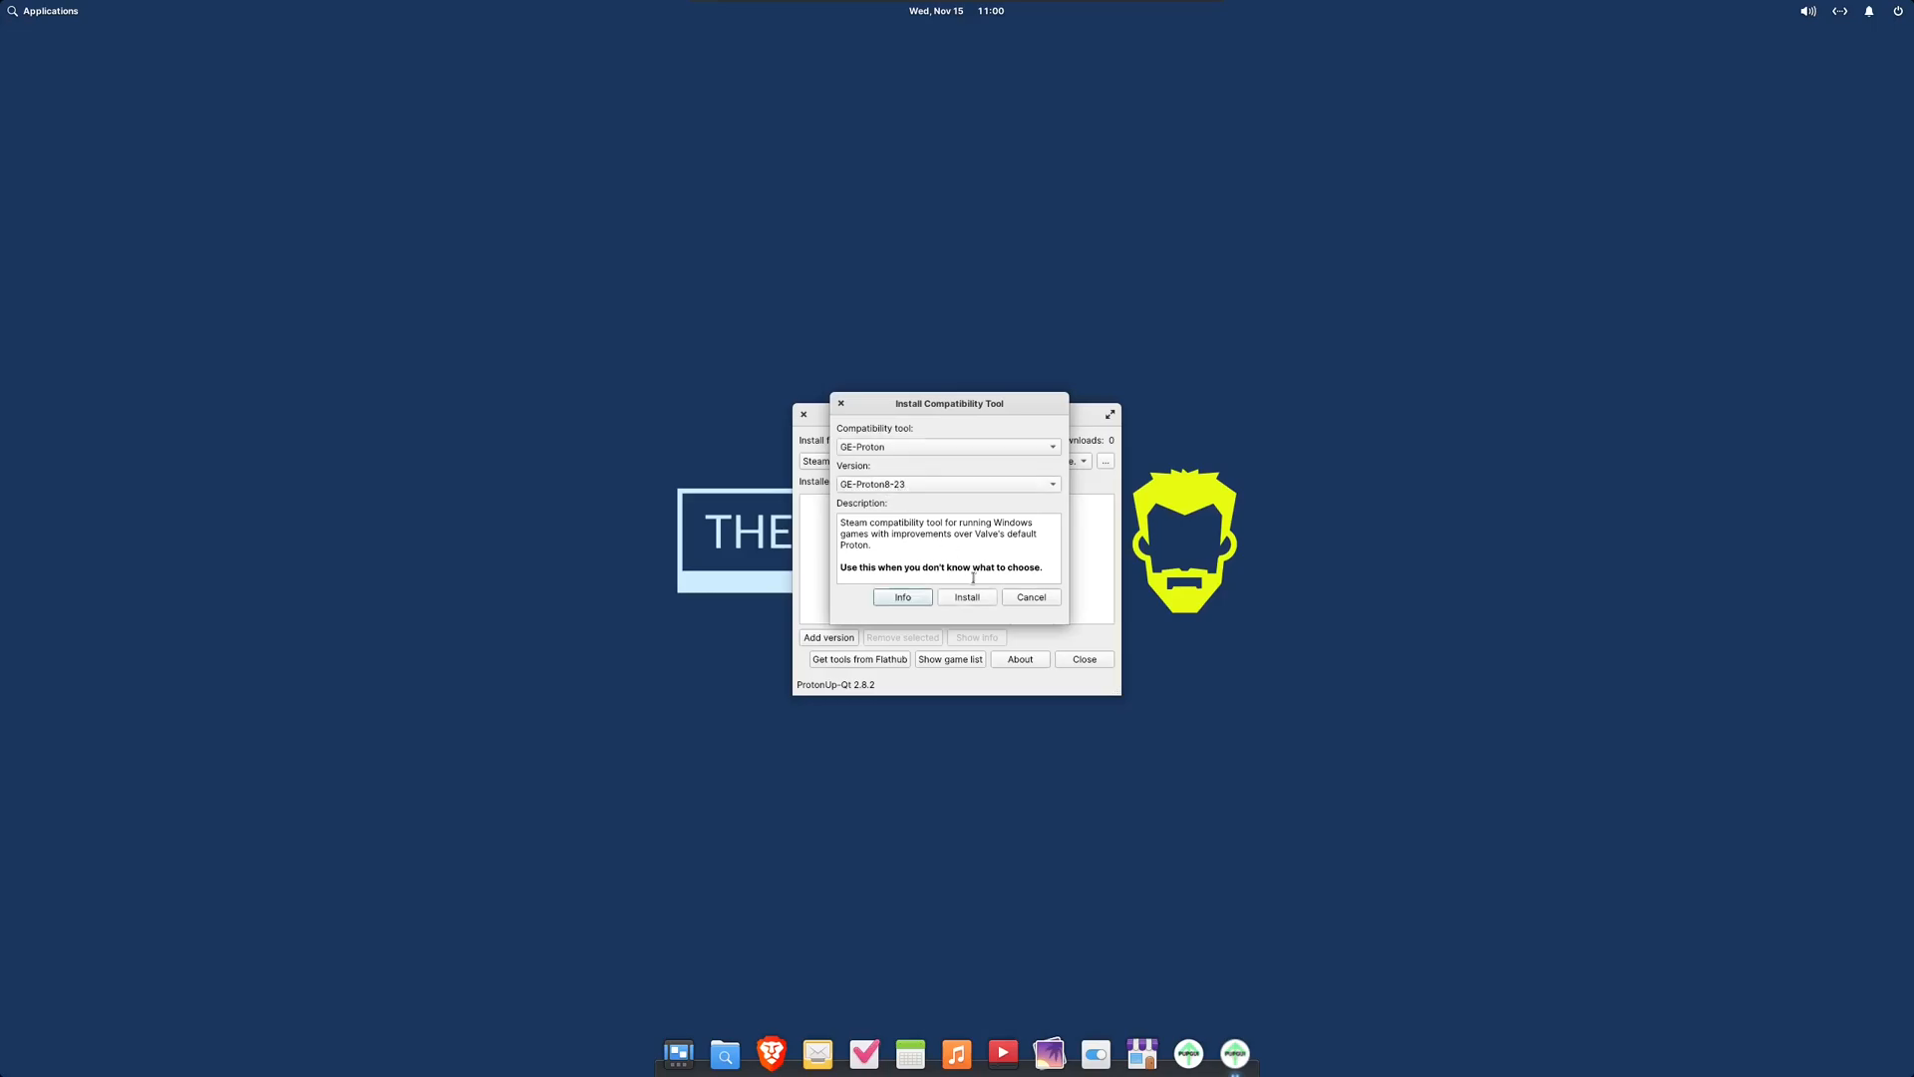
left_click(971, 600)
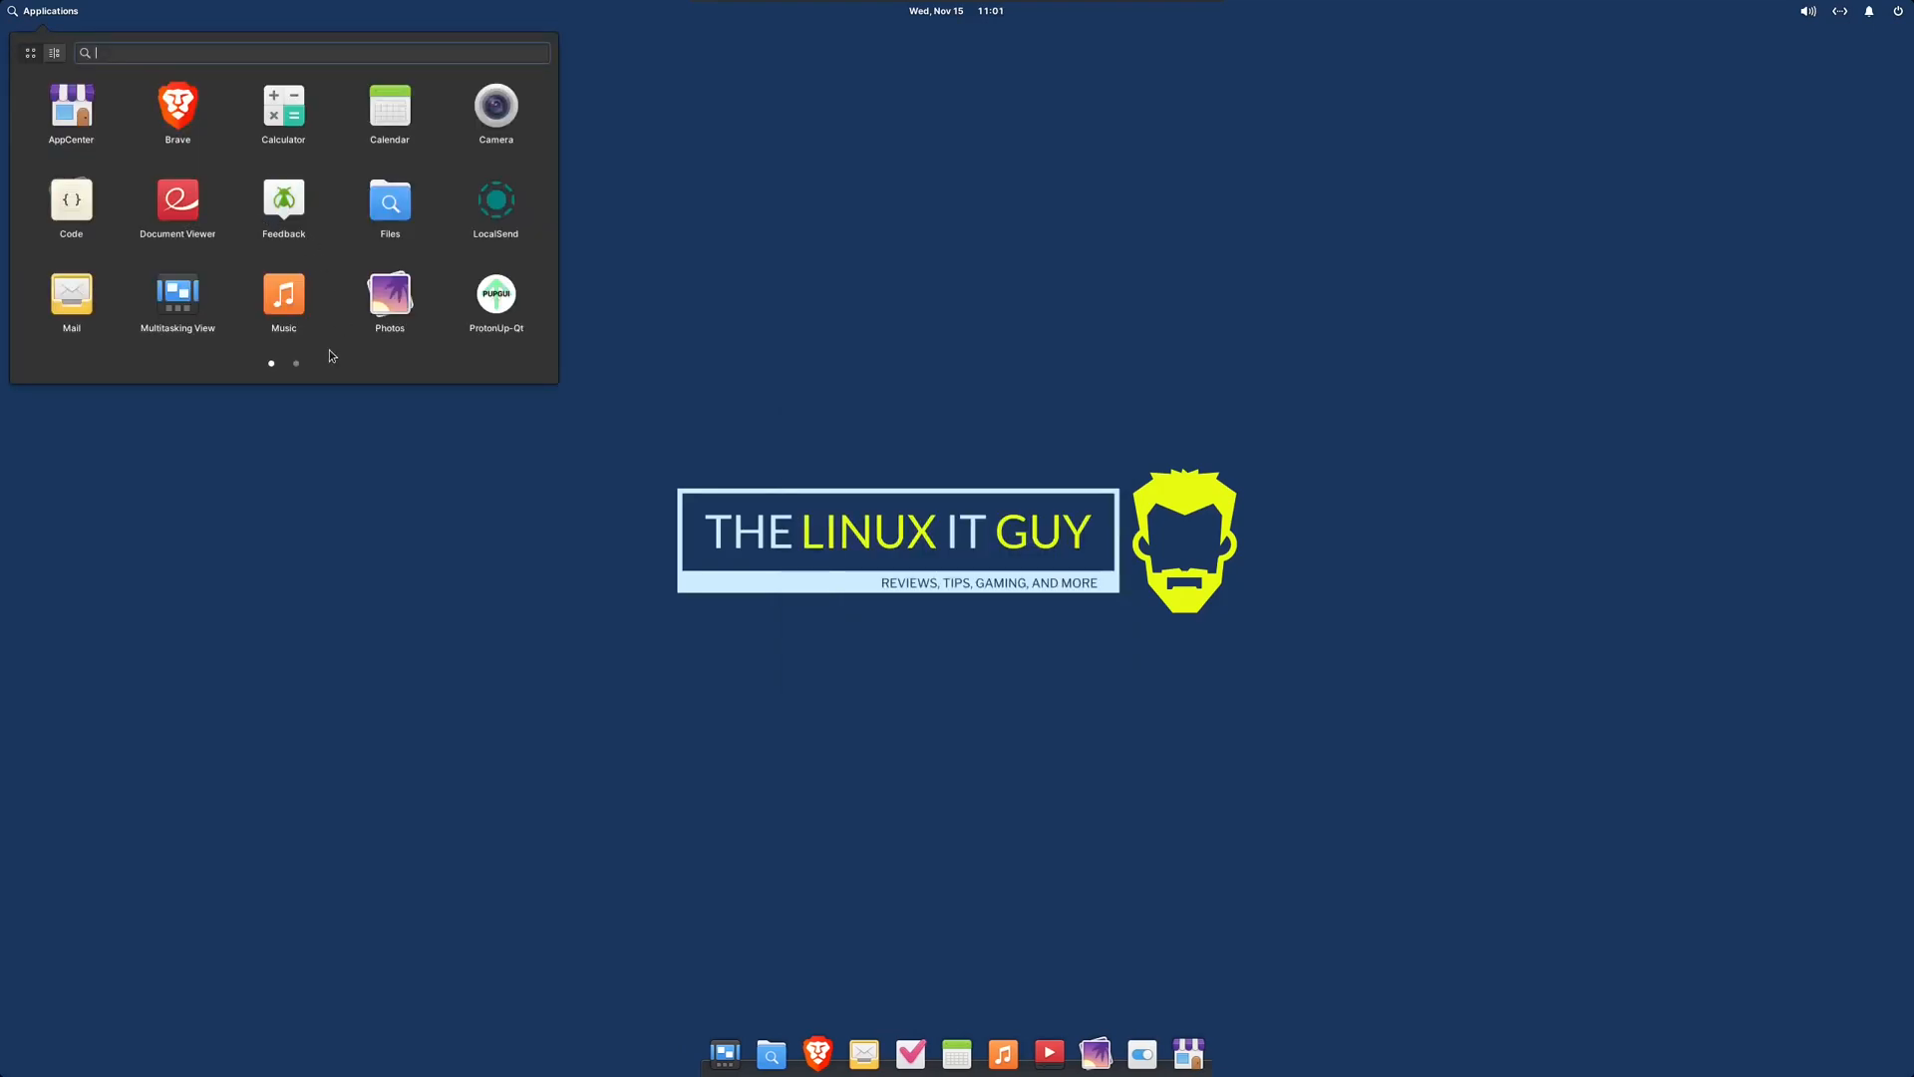
- Launch Steam, reach its Settings from the dock and decline the Valve hardware survey
left_click(297, 363)
left_click(285, 105)
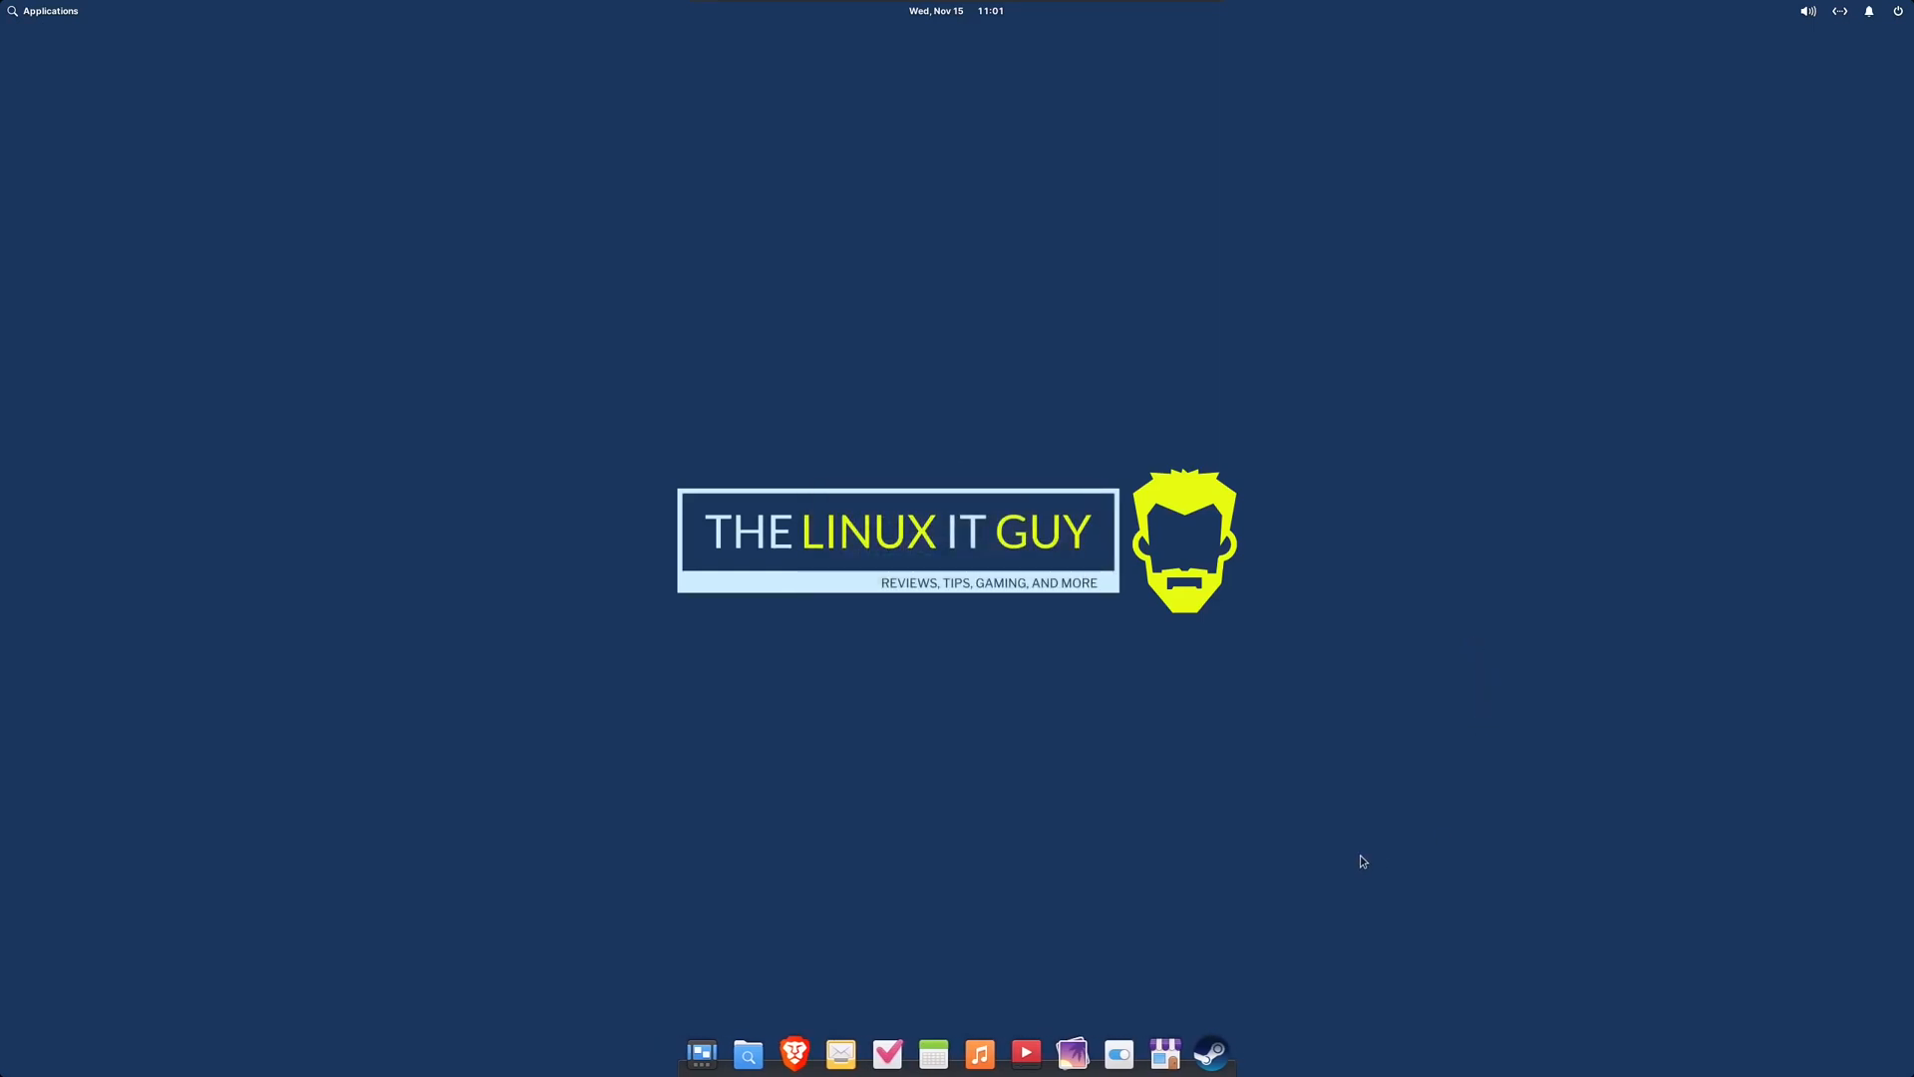
right_click(1209, 1059)
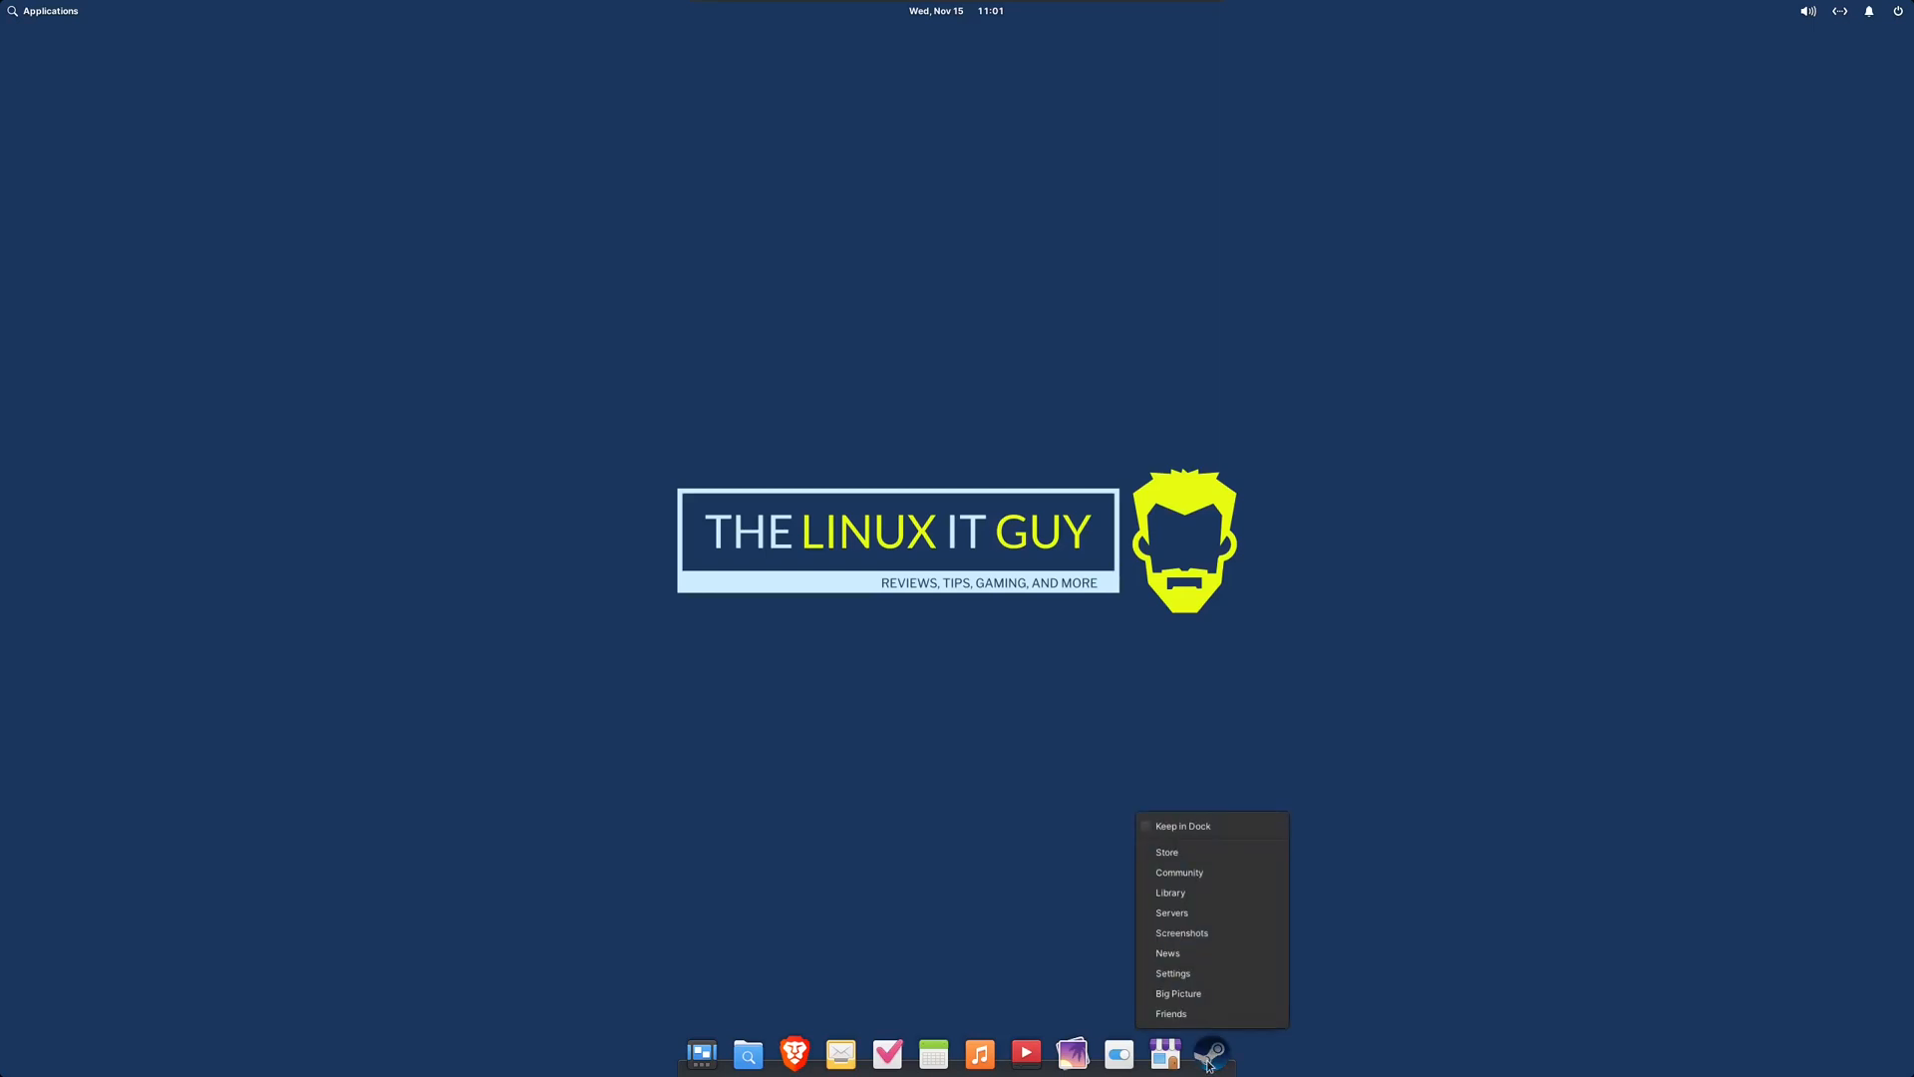
left_click(1199, 975)
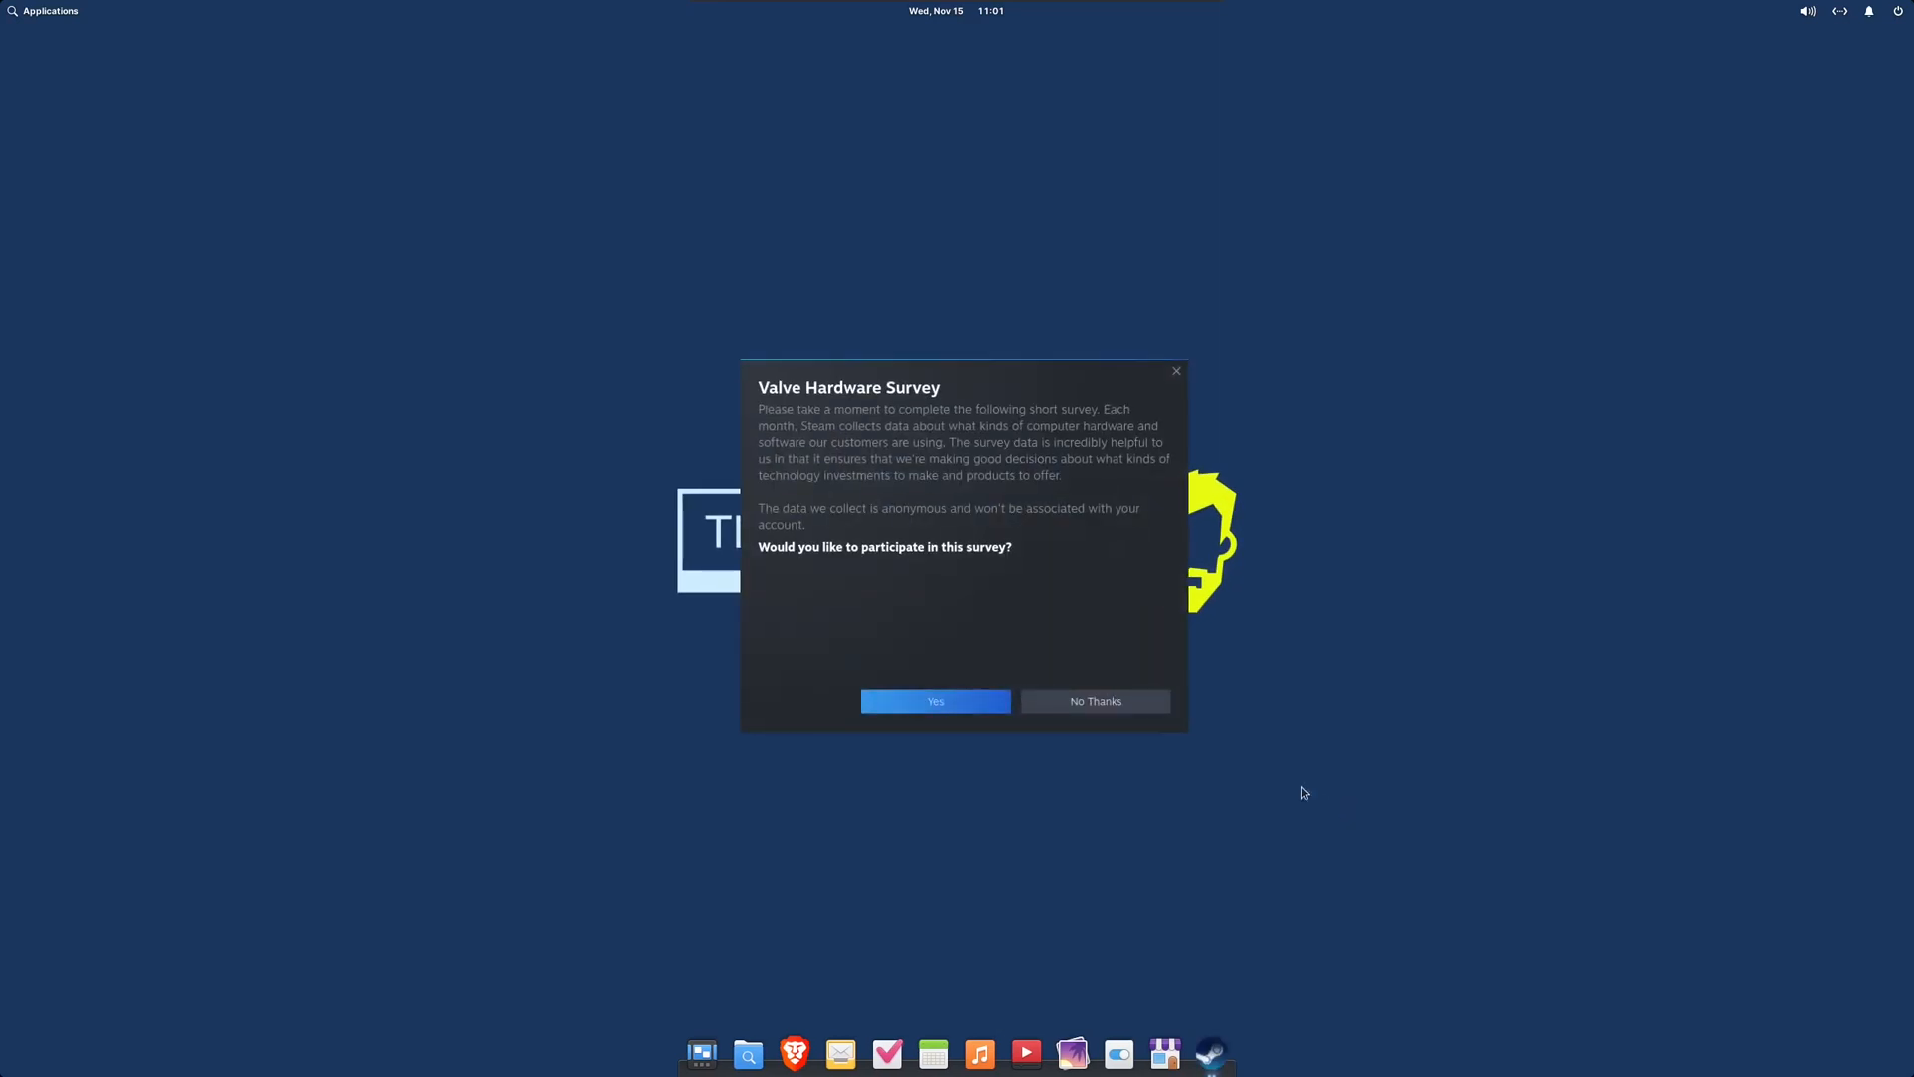
left_click(1140, 704)
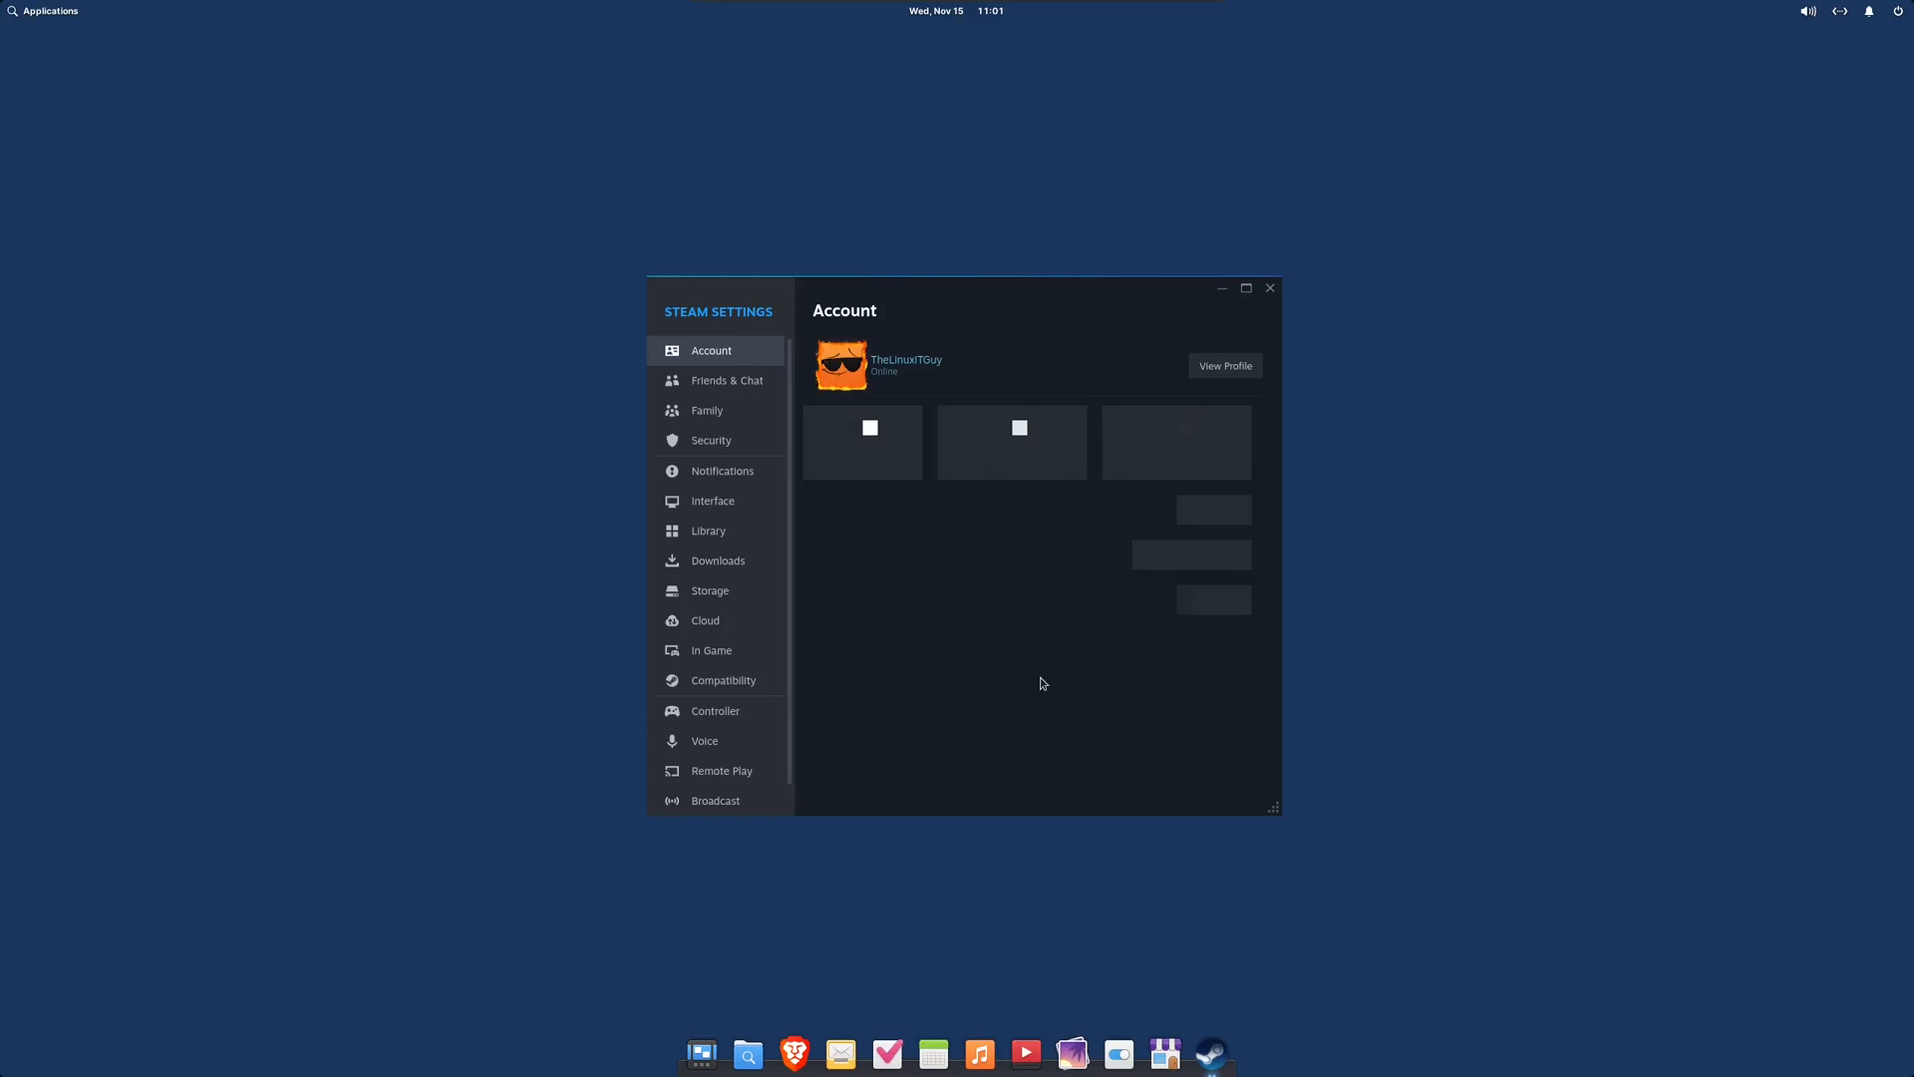
- Enable Steam Play for all other titles under Compatibility and restart Steam
left_click(725, 679)
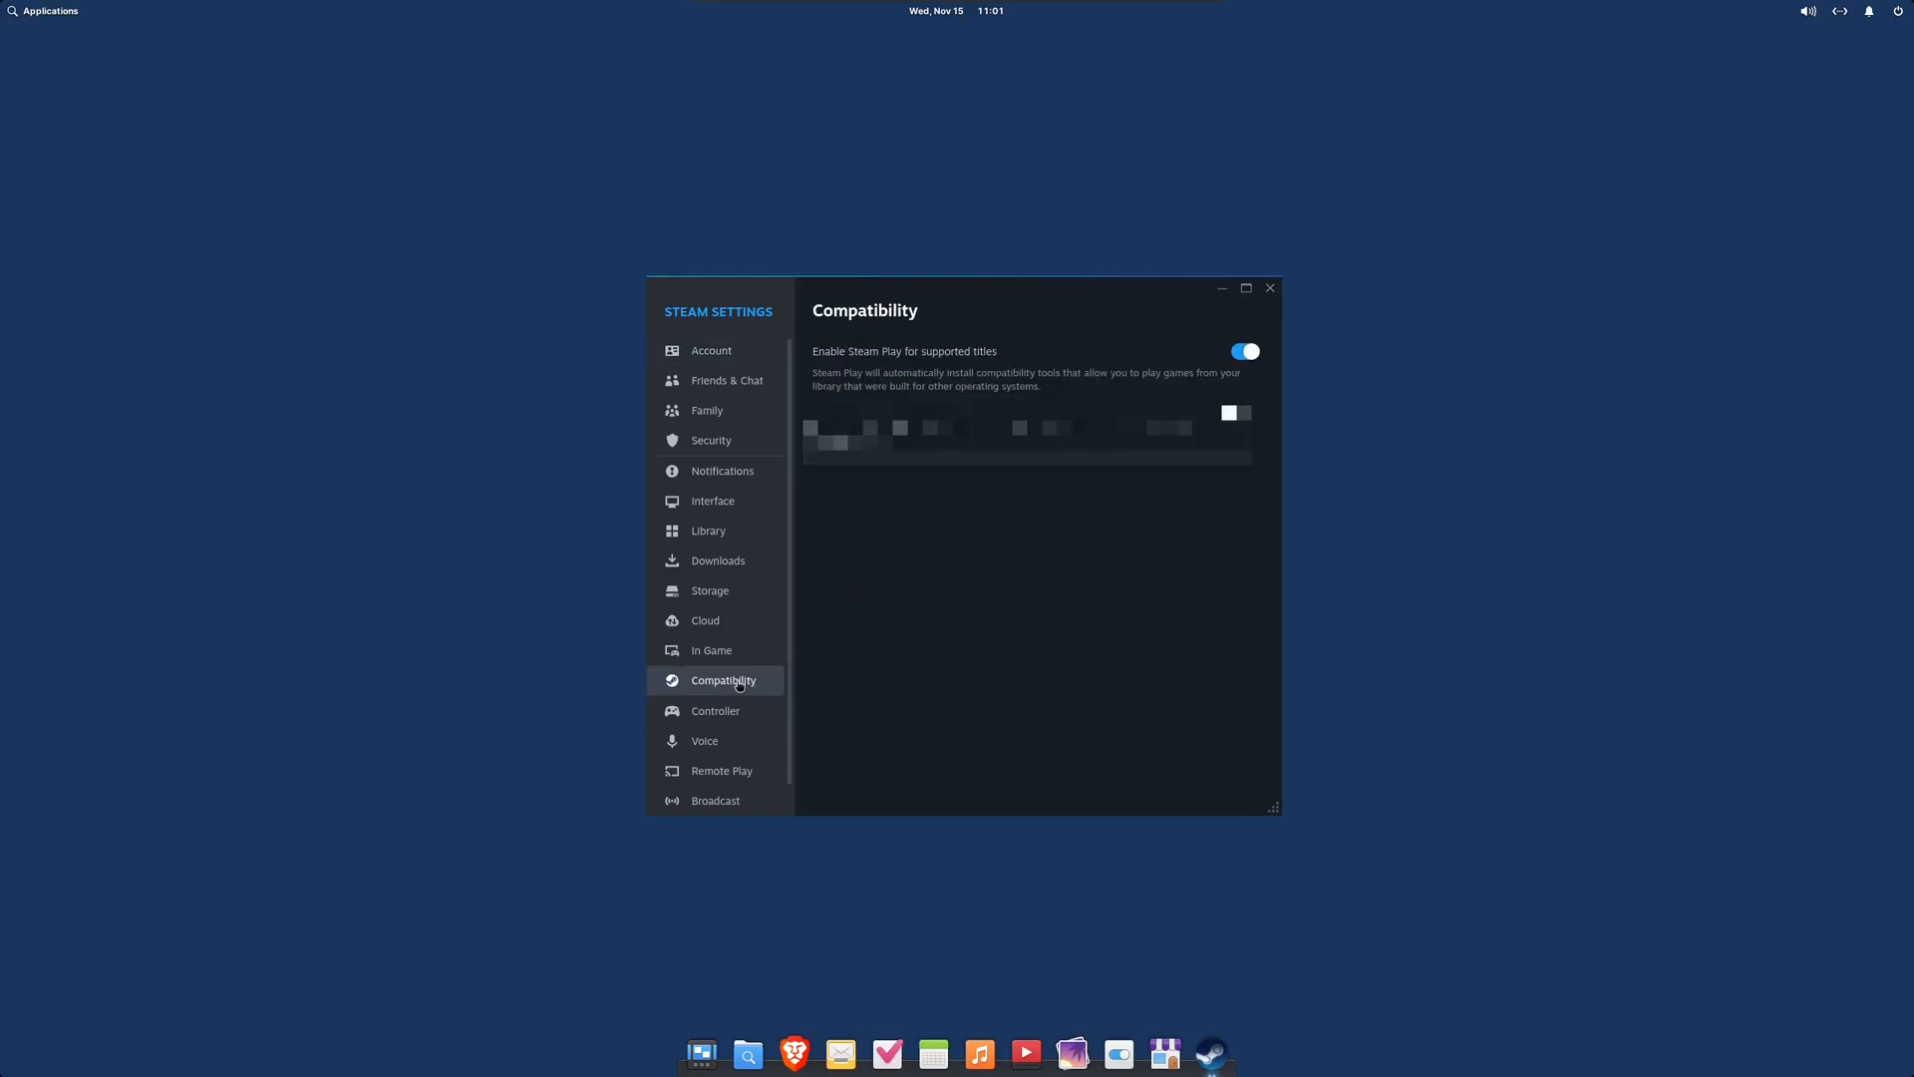
left_click(1245, 419)
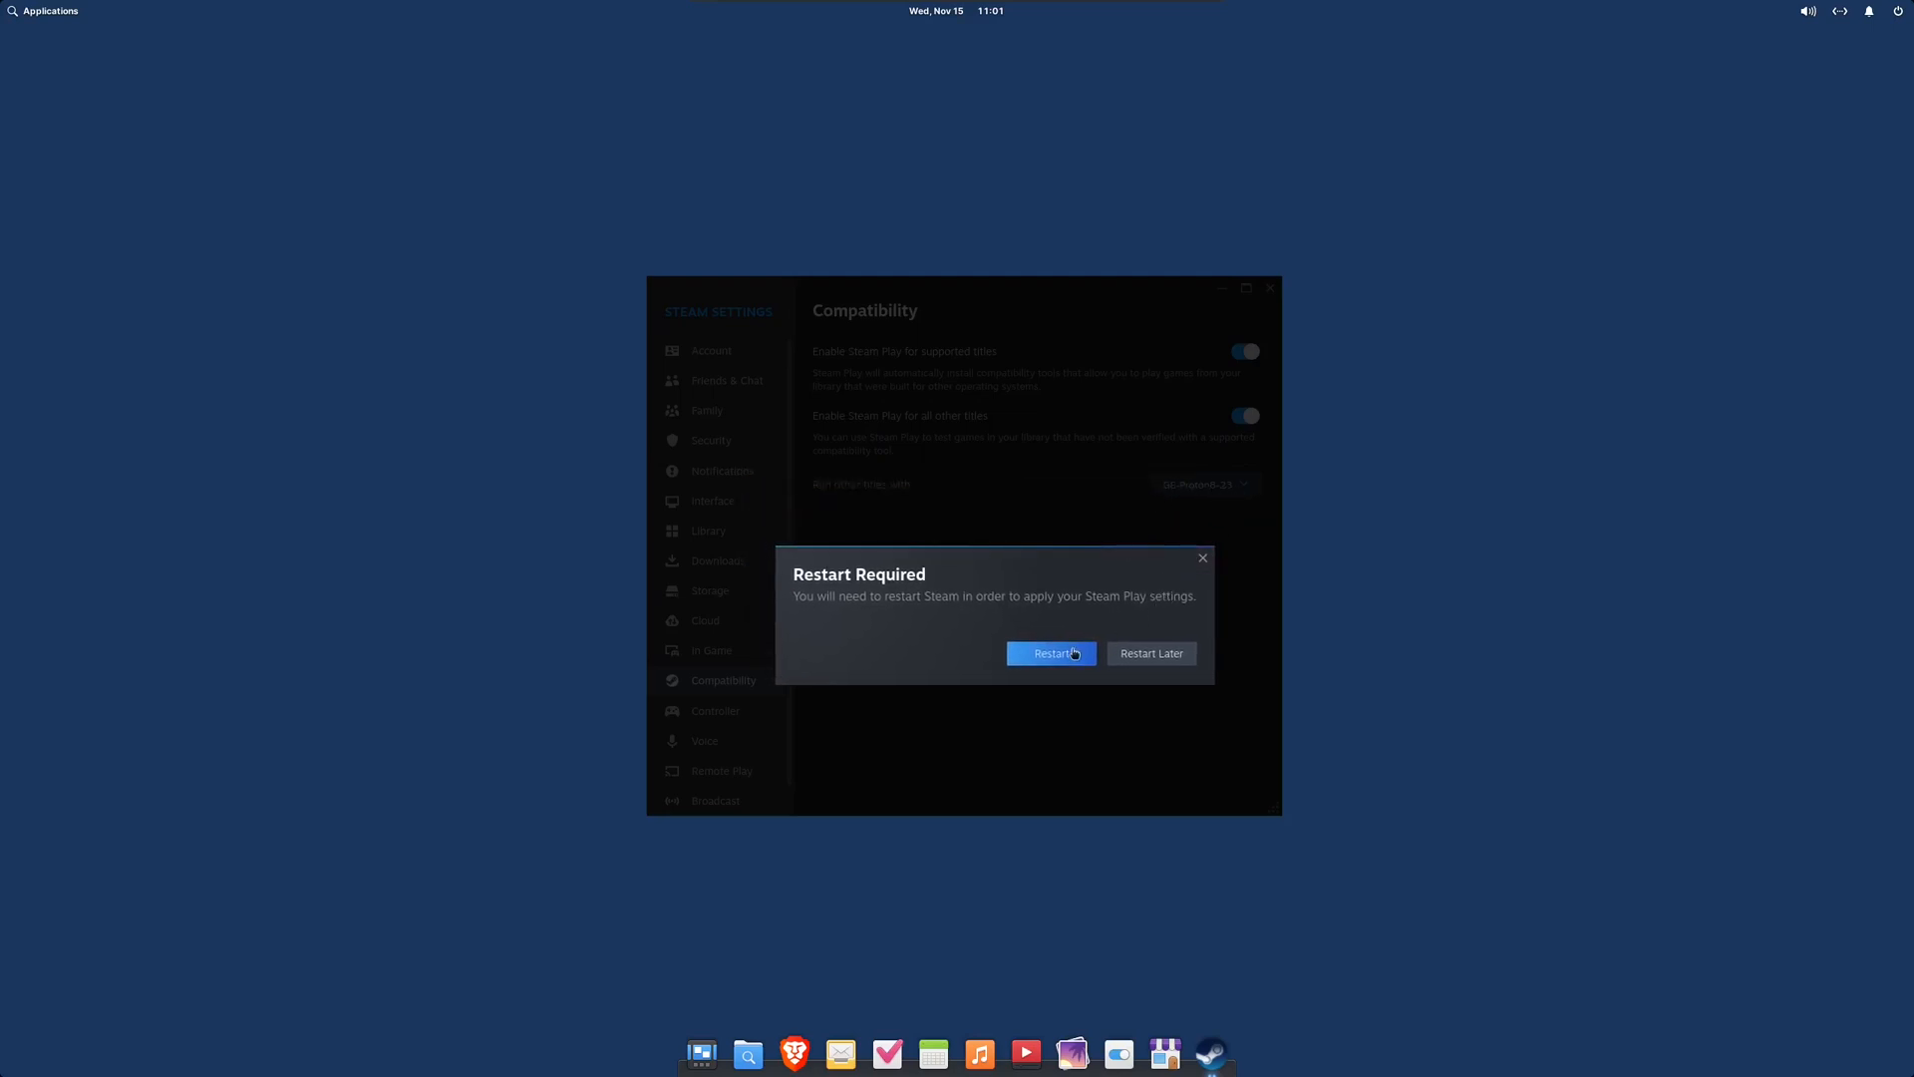
left_click(1053, 658)
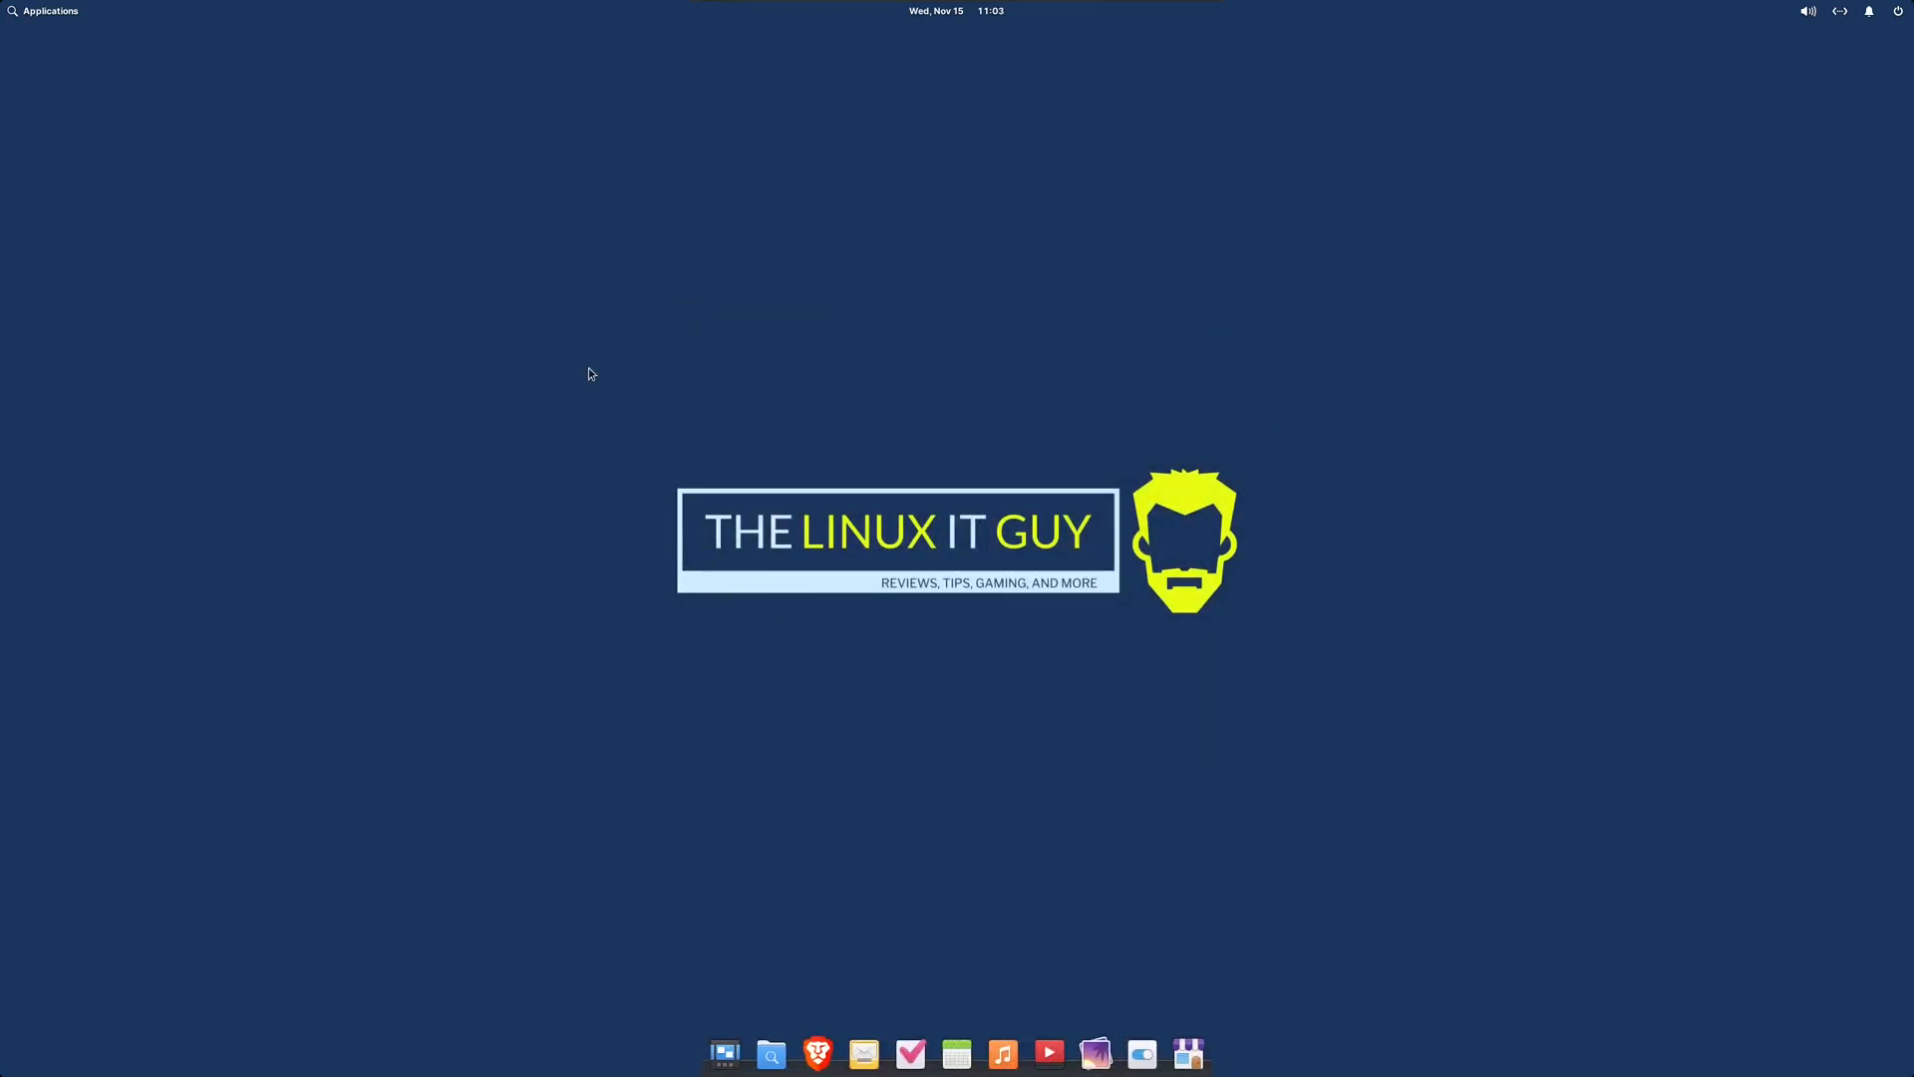
- Run neofetch in Terminal and paste its suggested sudo apt install neofetch command
left_click(46, 12)
left_click(72, 202)
type("neo")
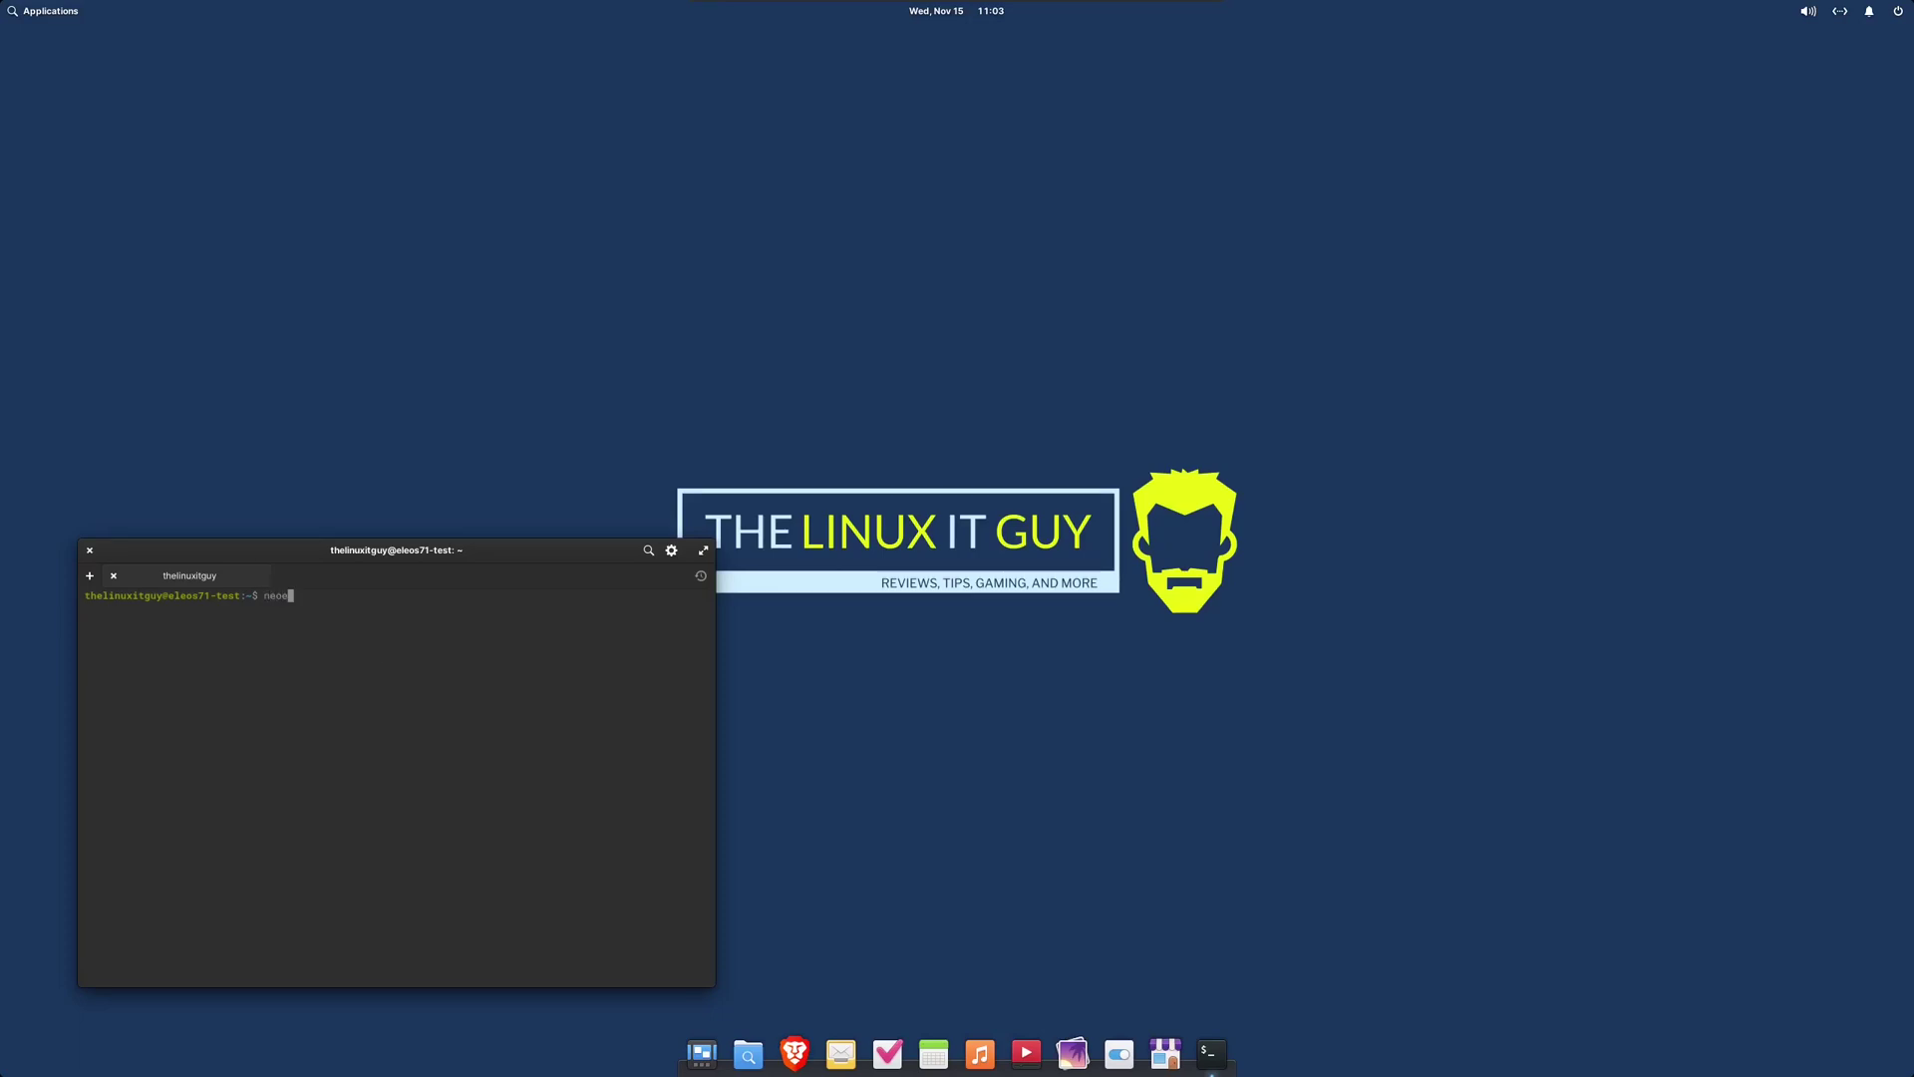
type("etc")
type("h")
key("Return")
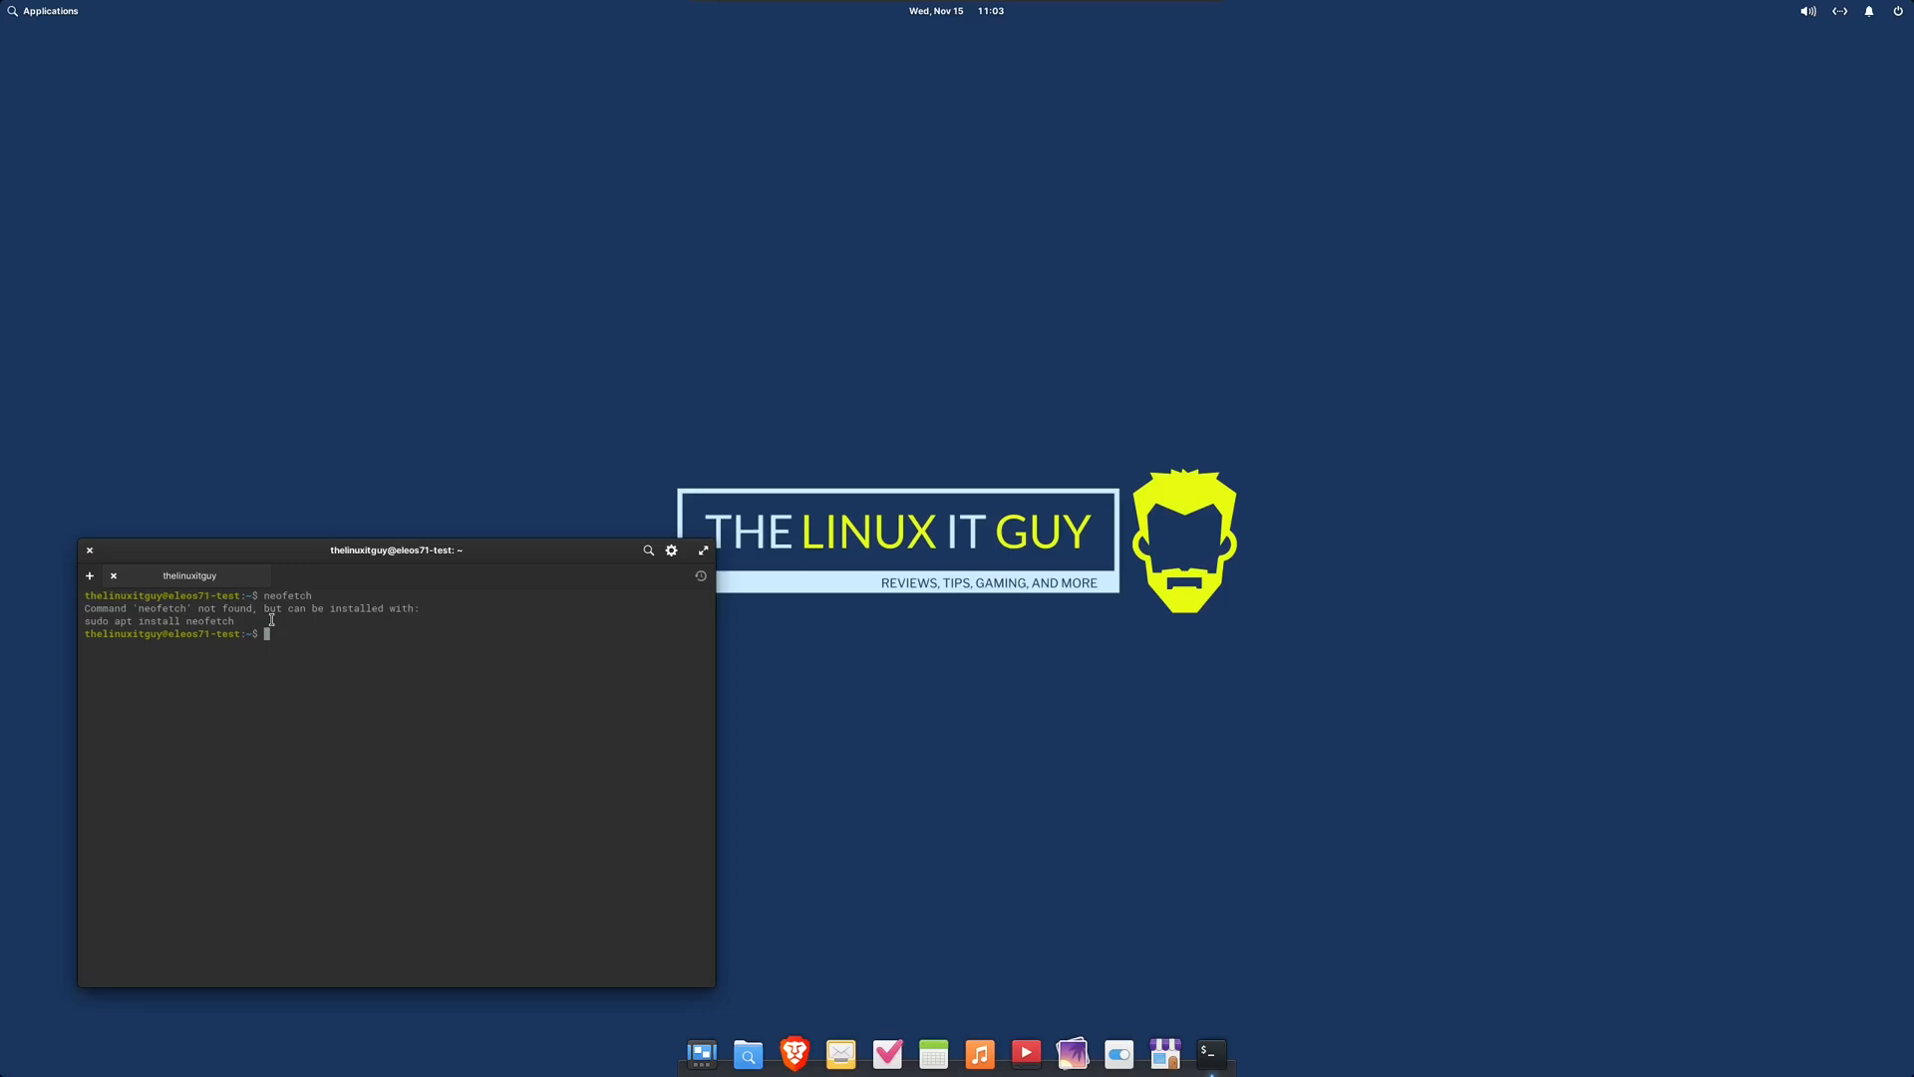
left_click_drag(271, 620, 82, 621)
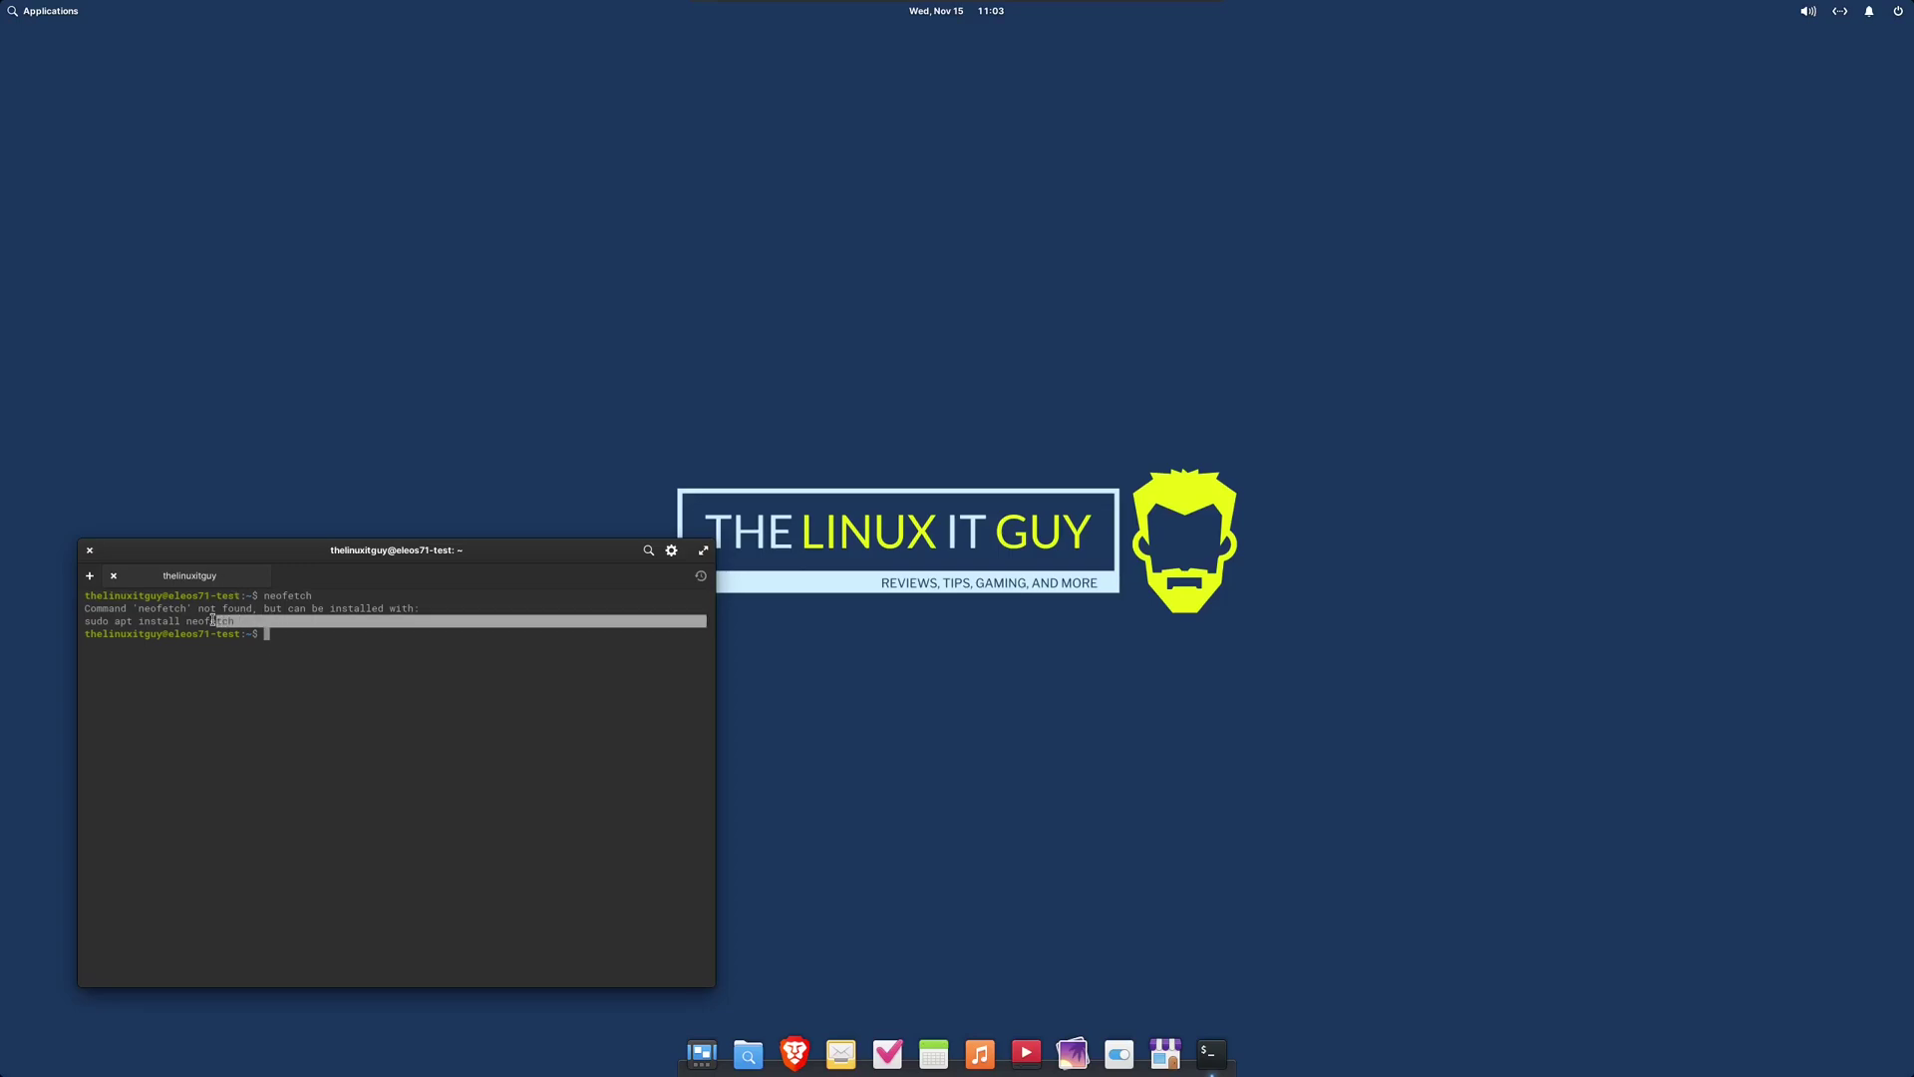
right_click(85, 617)
key("Escape")
right_click(283, 694)
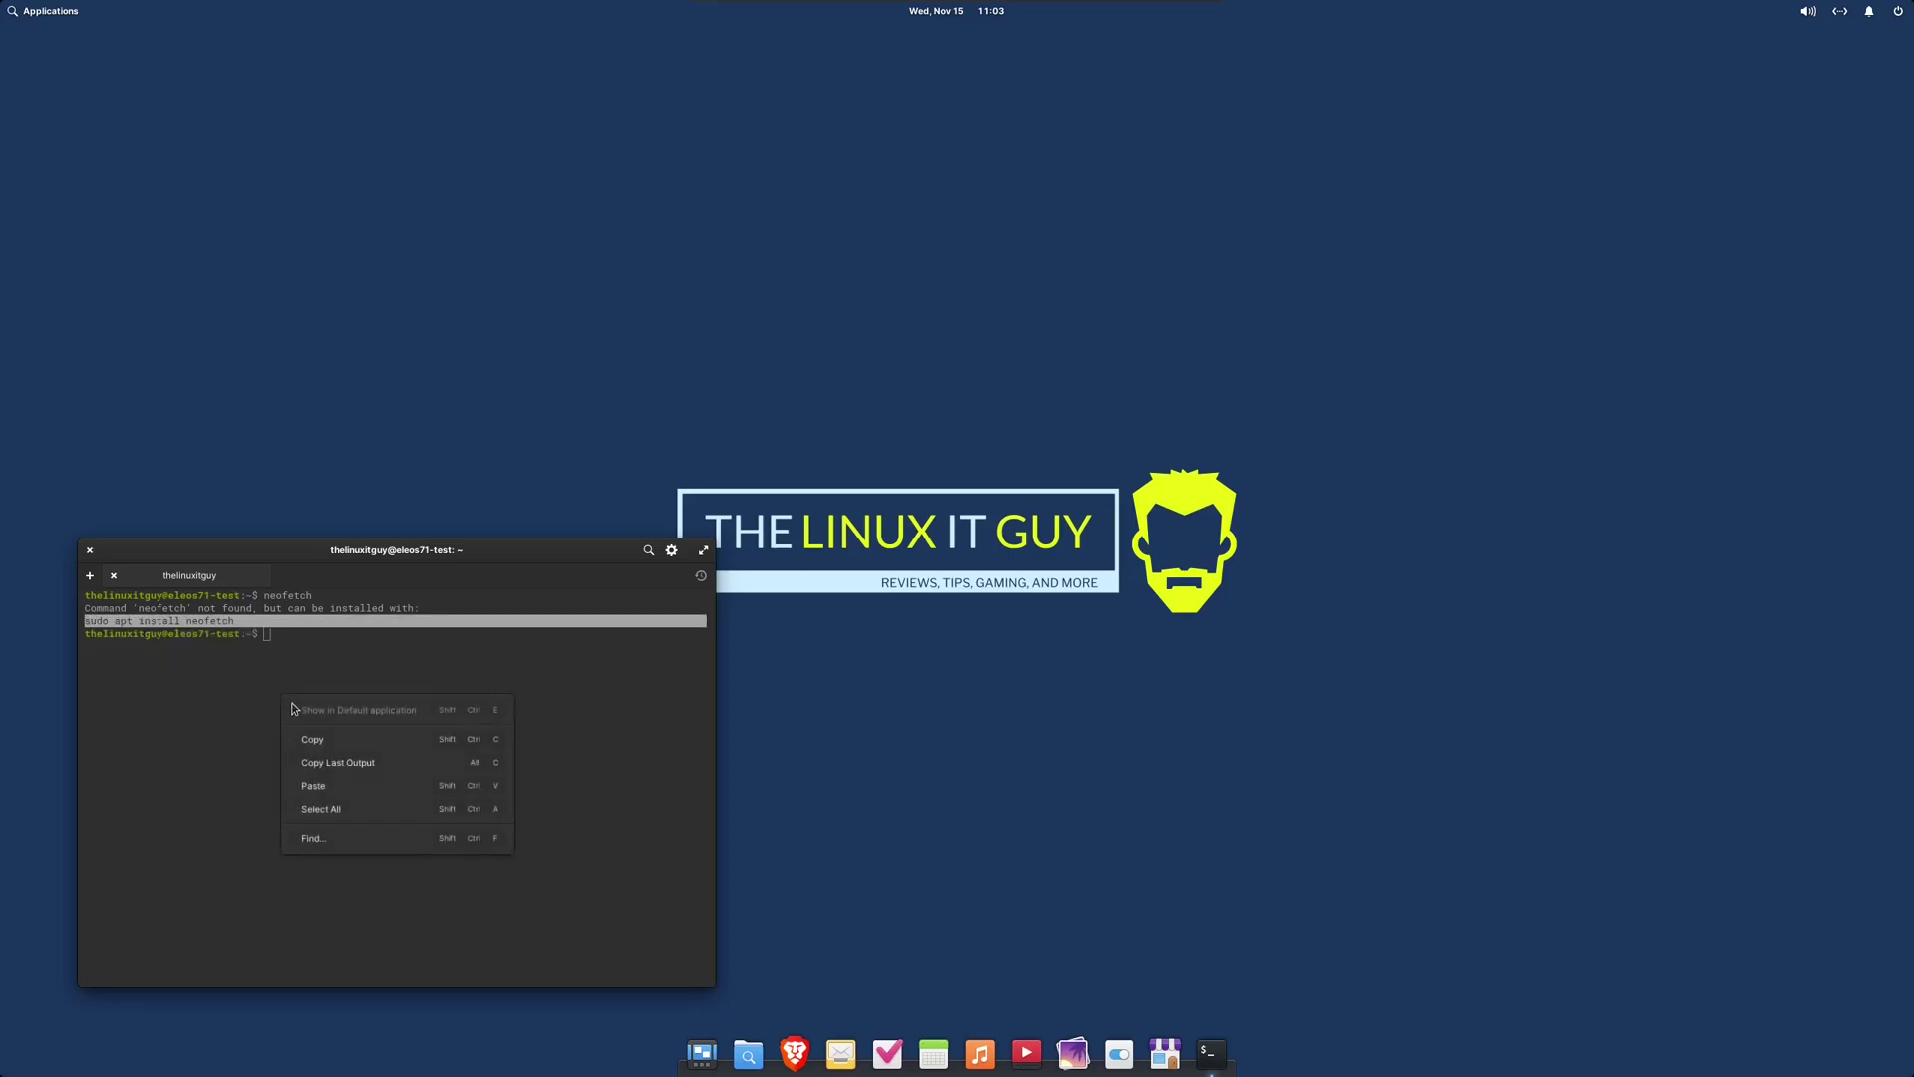
left_click(314, 785)
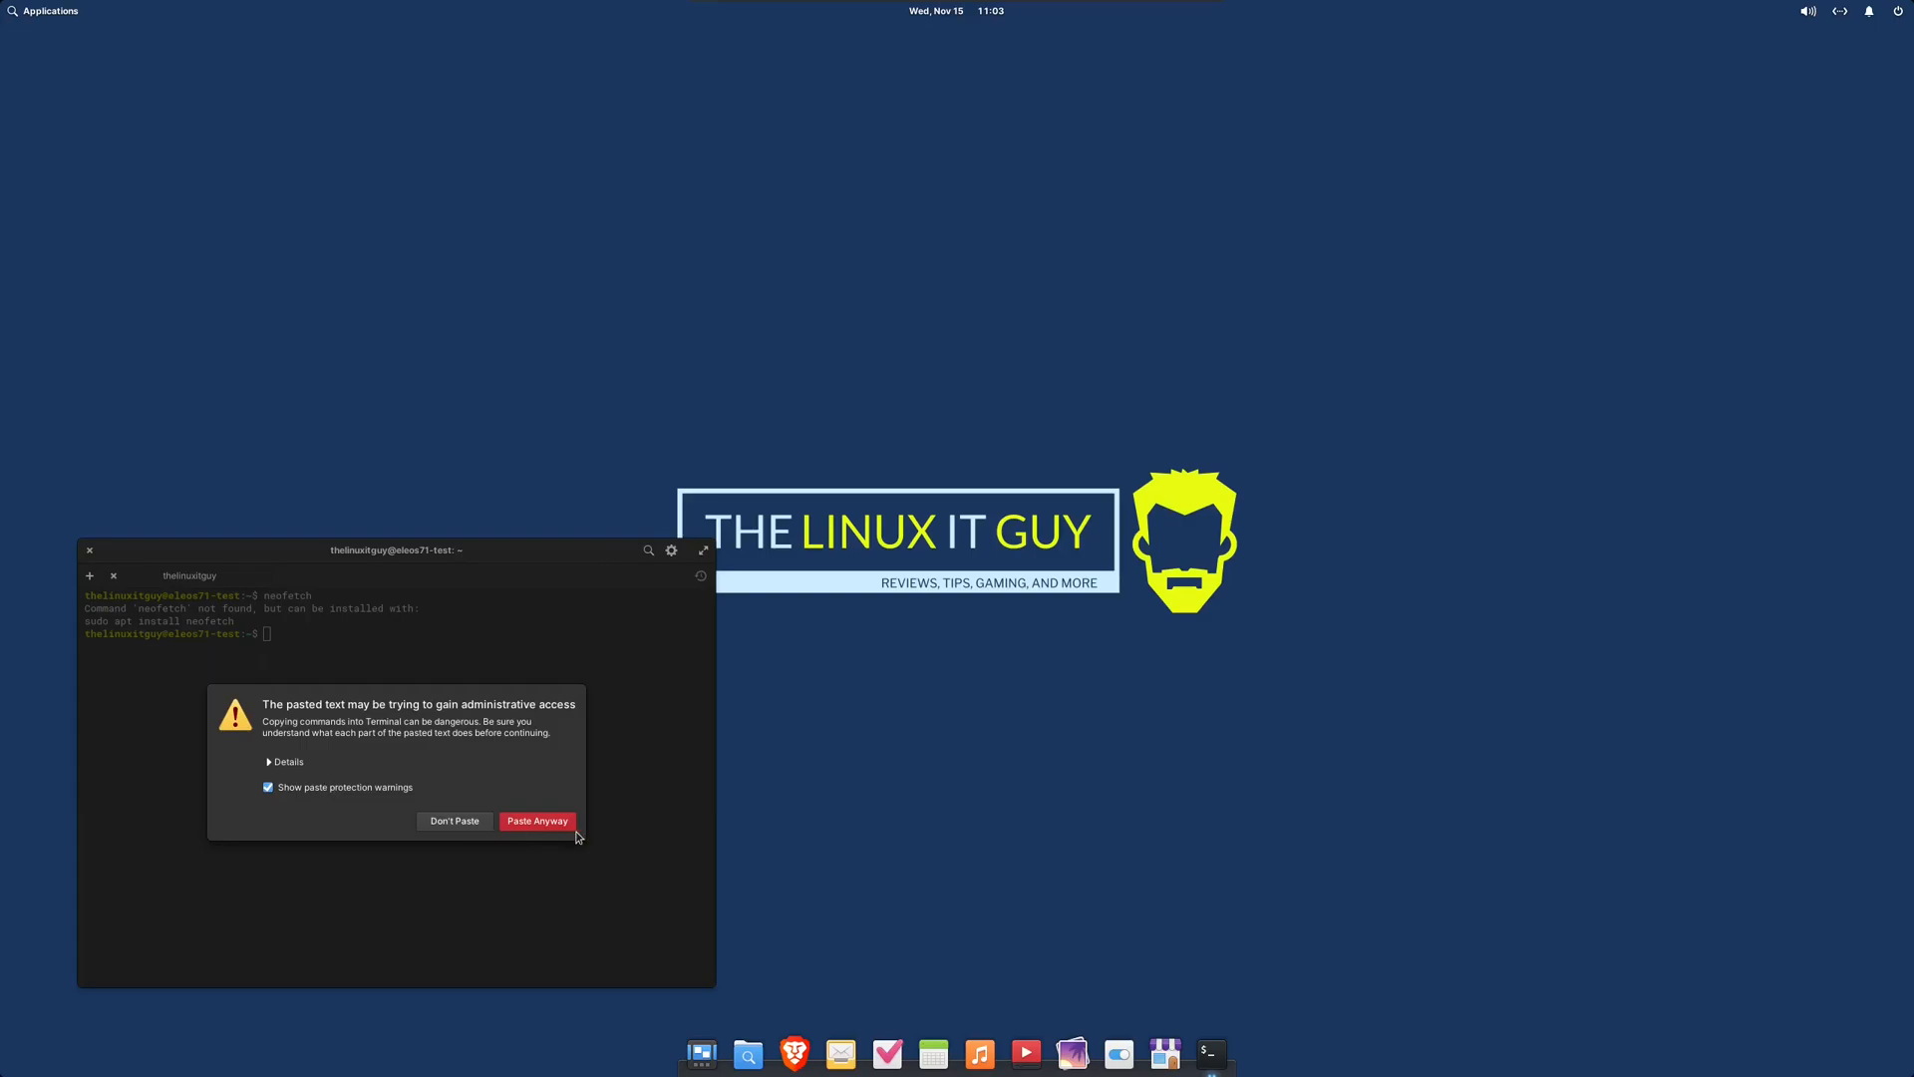
left_click(533, 819)
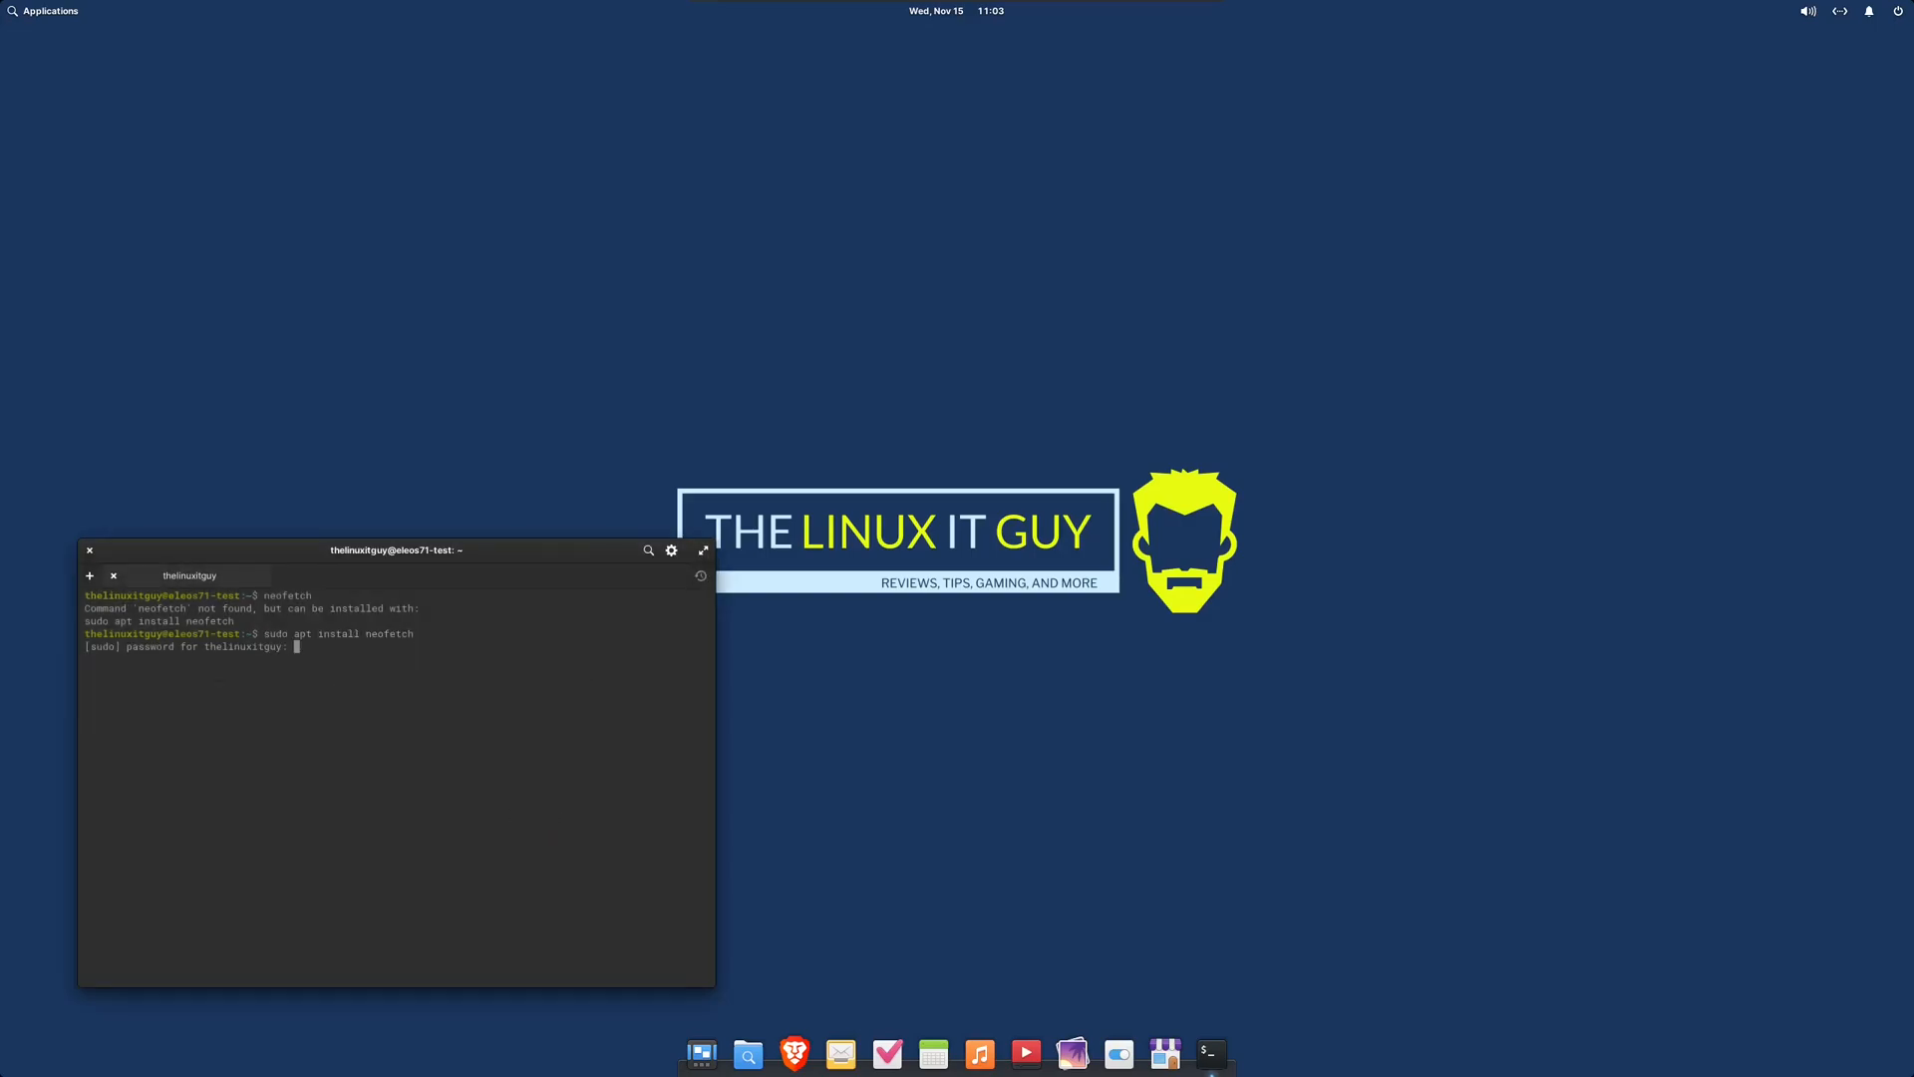
- Enter the password, confirm with Y to install neofetch and its packages, then clear the screen
key("Return")
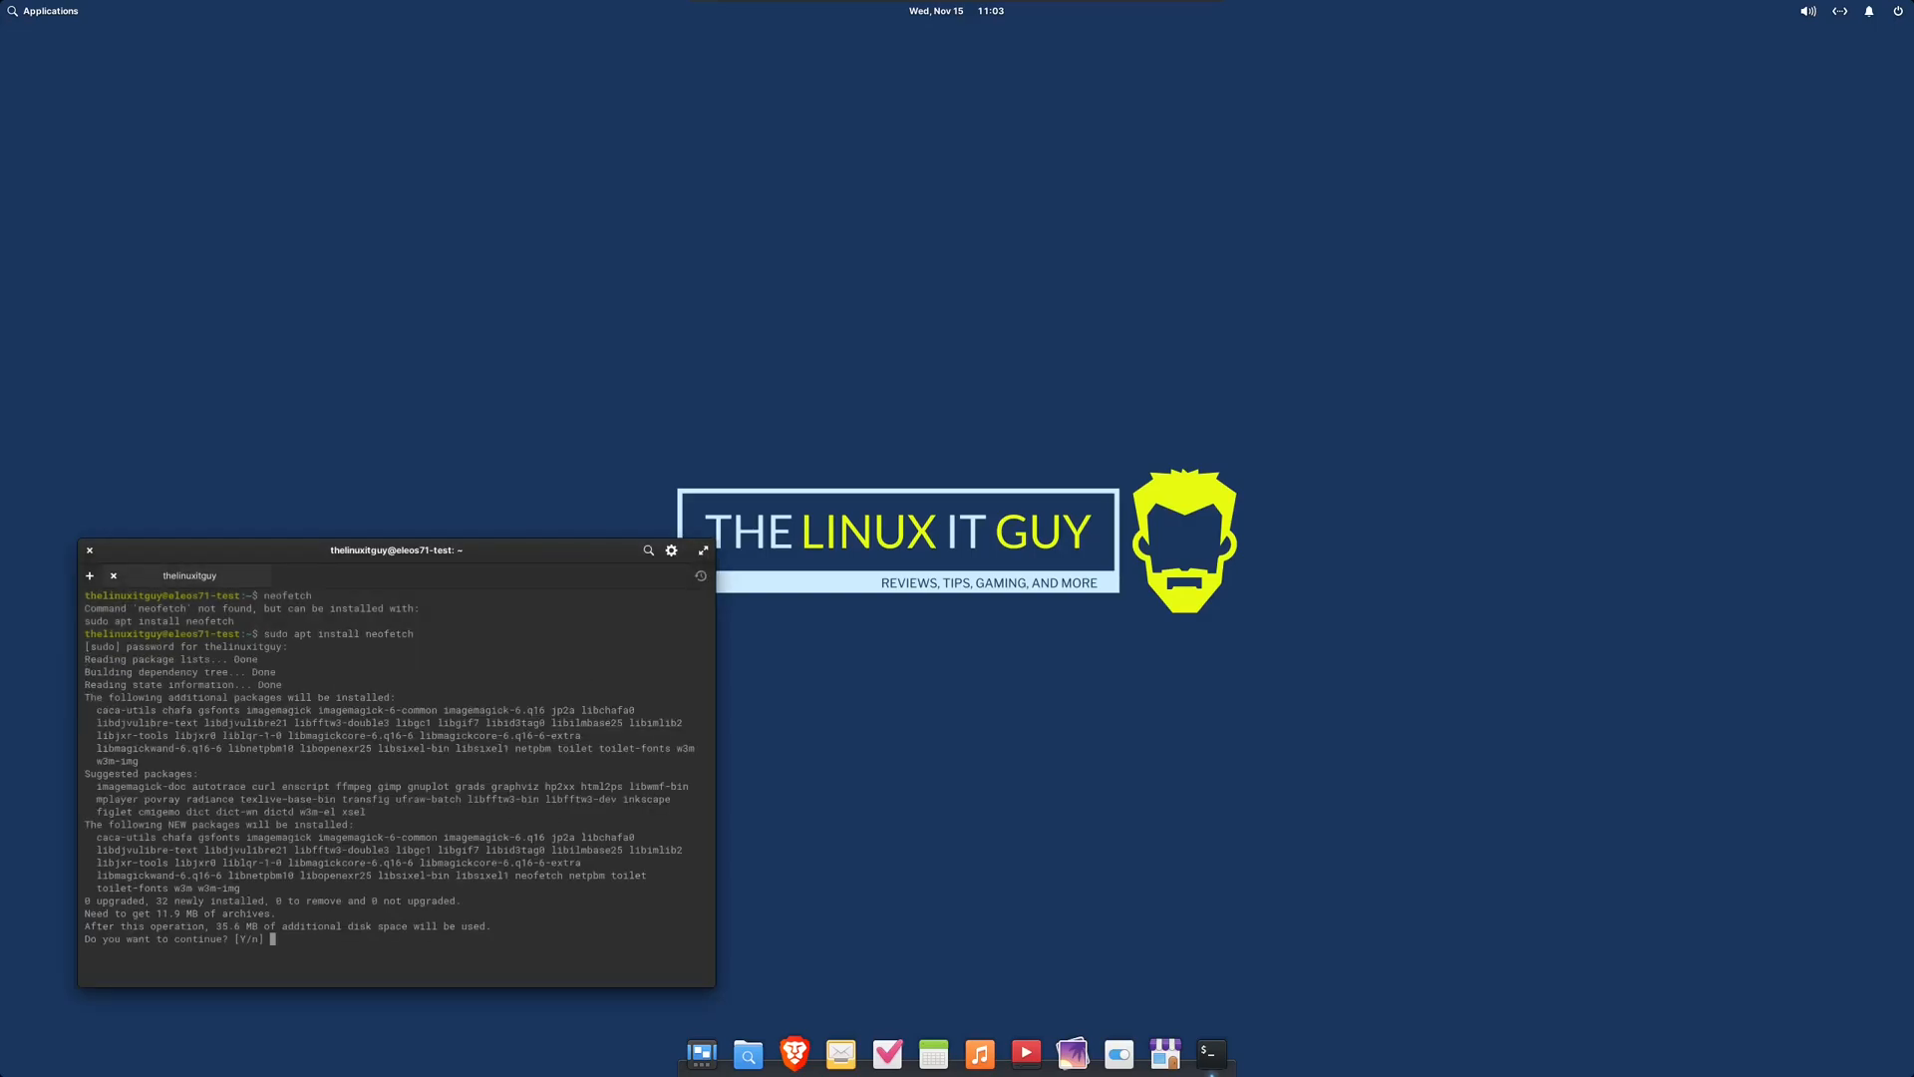
type("Y")
key("Return")
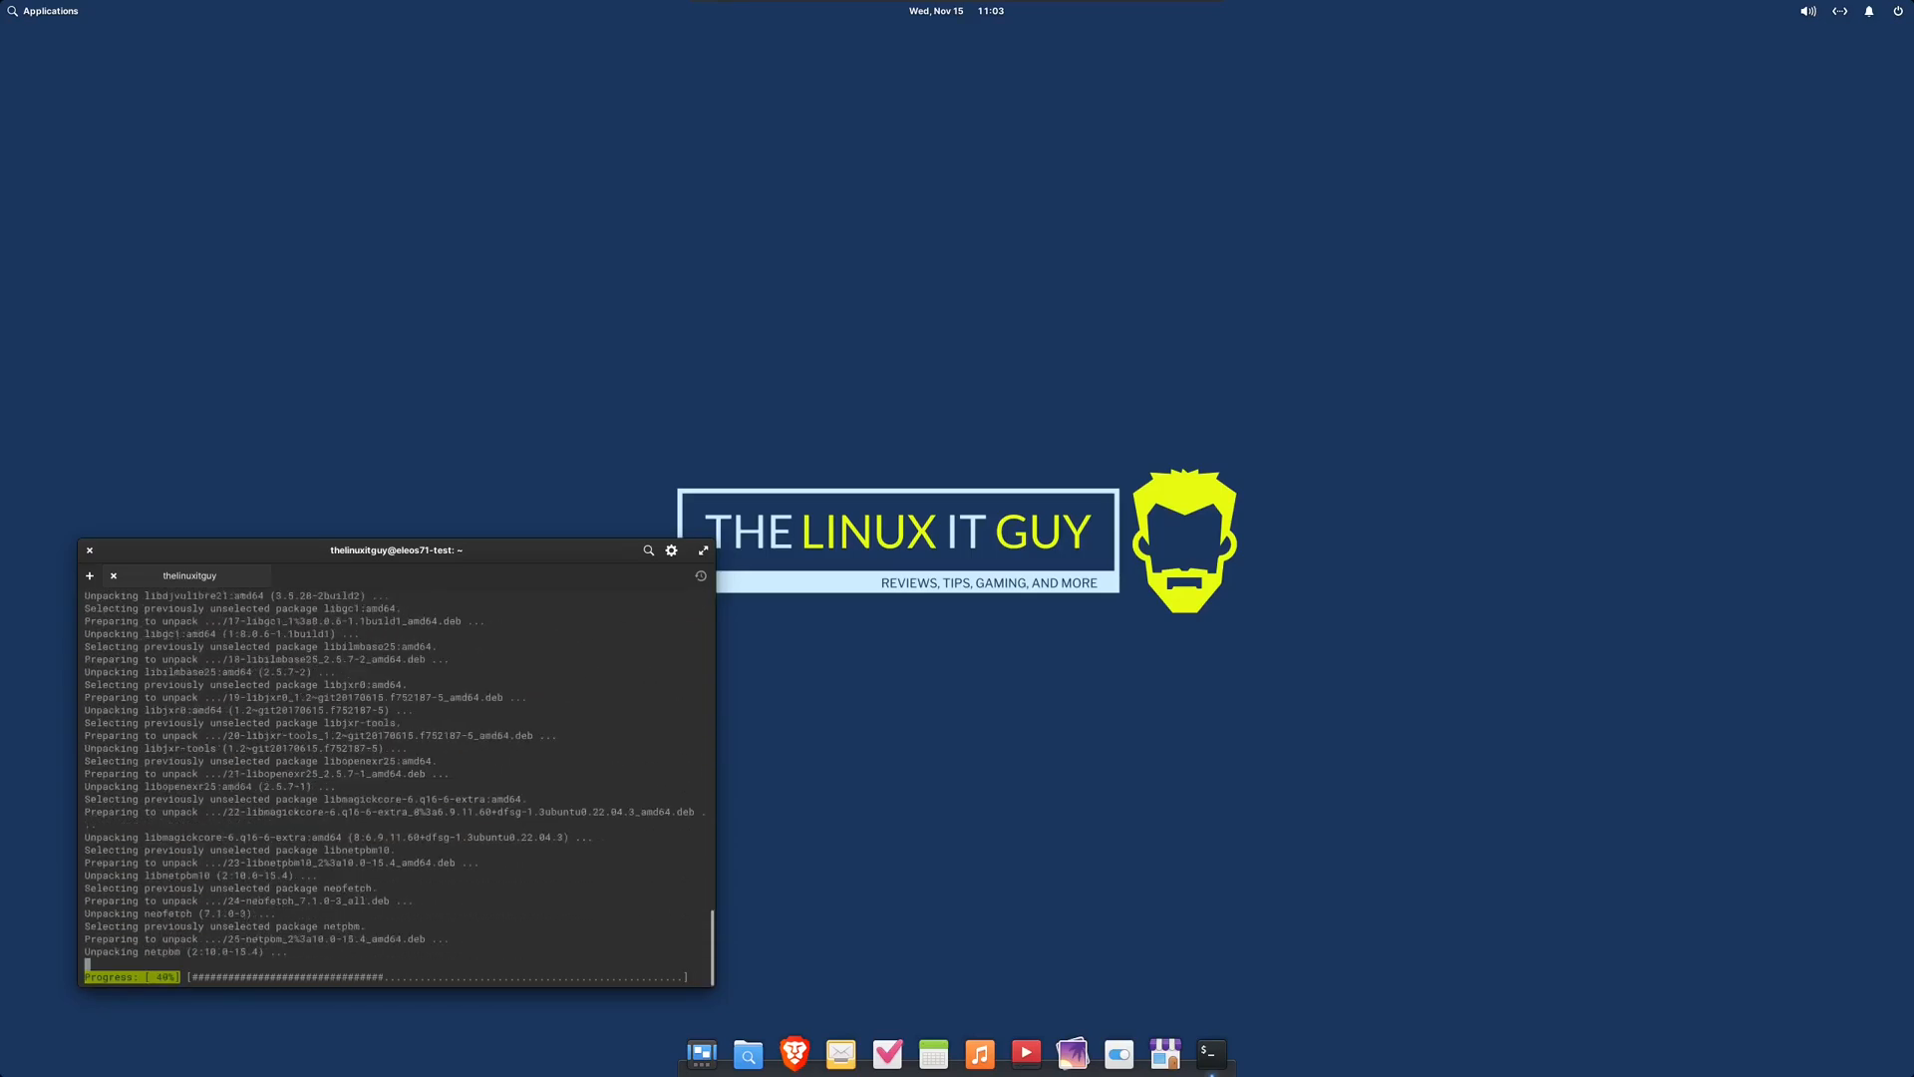
type("cle")
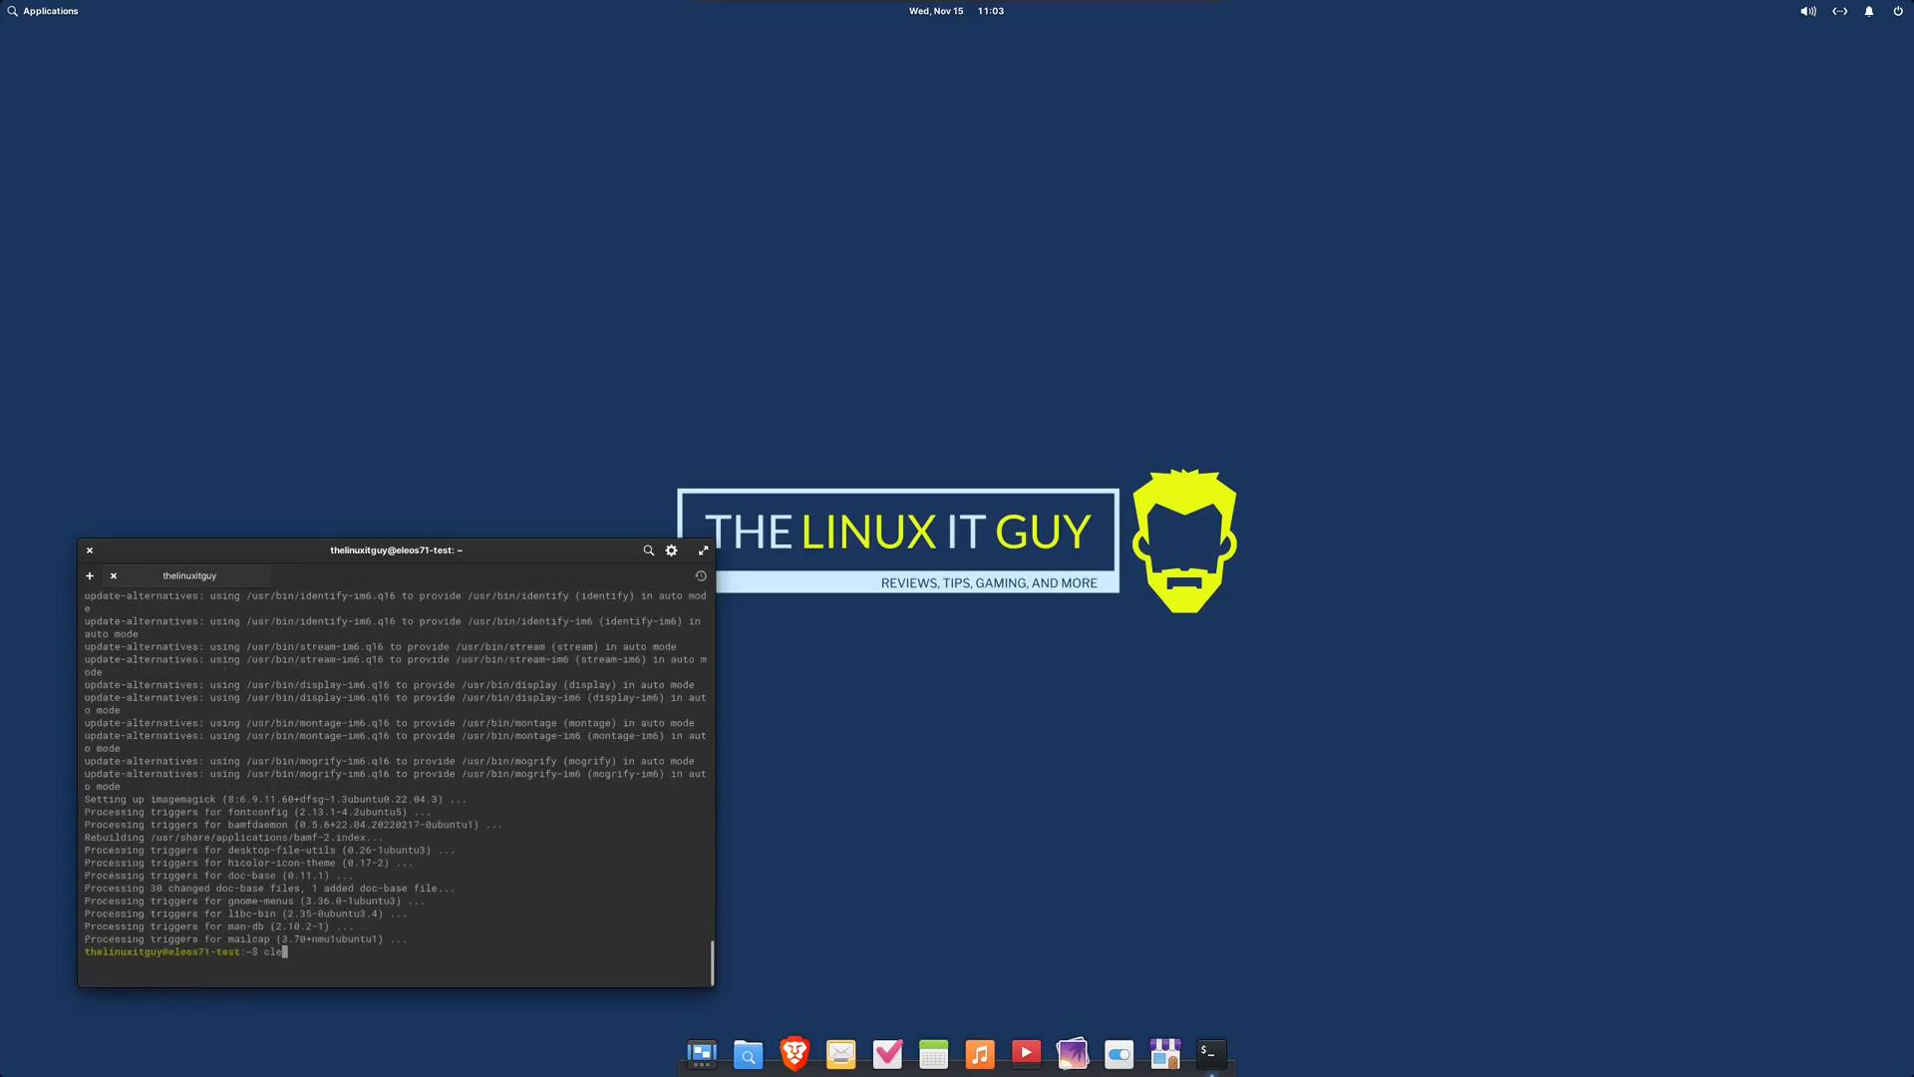
type("ar")
key("Return")
type("neofetch")
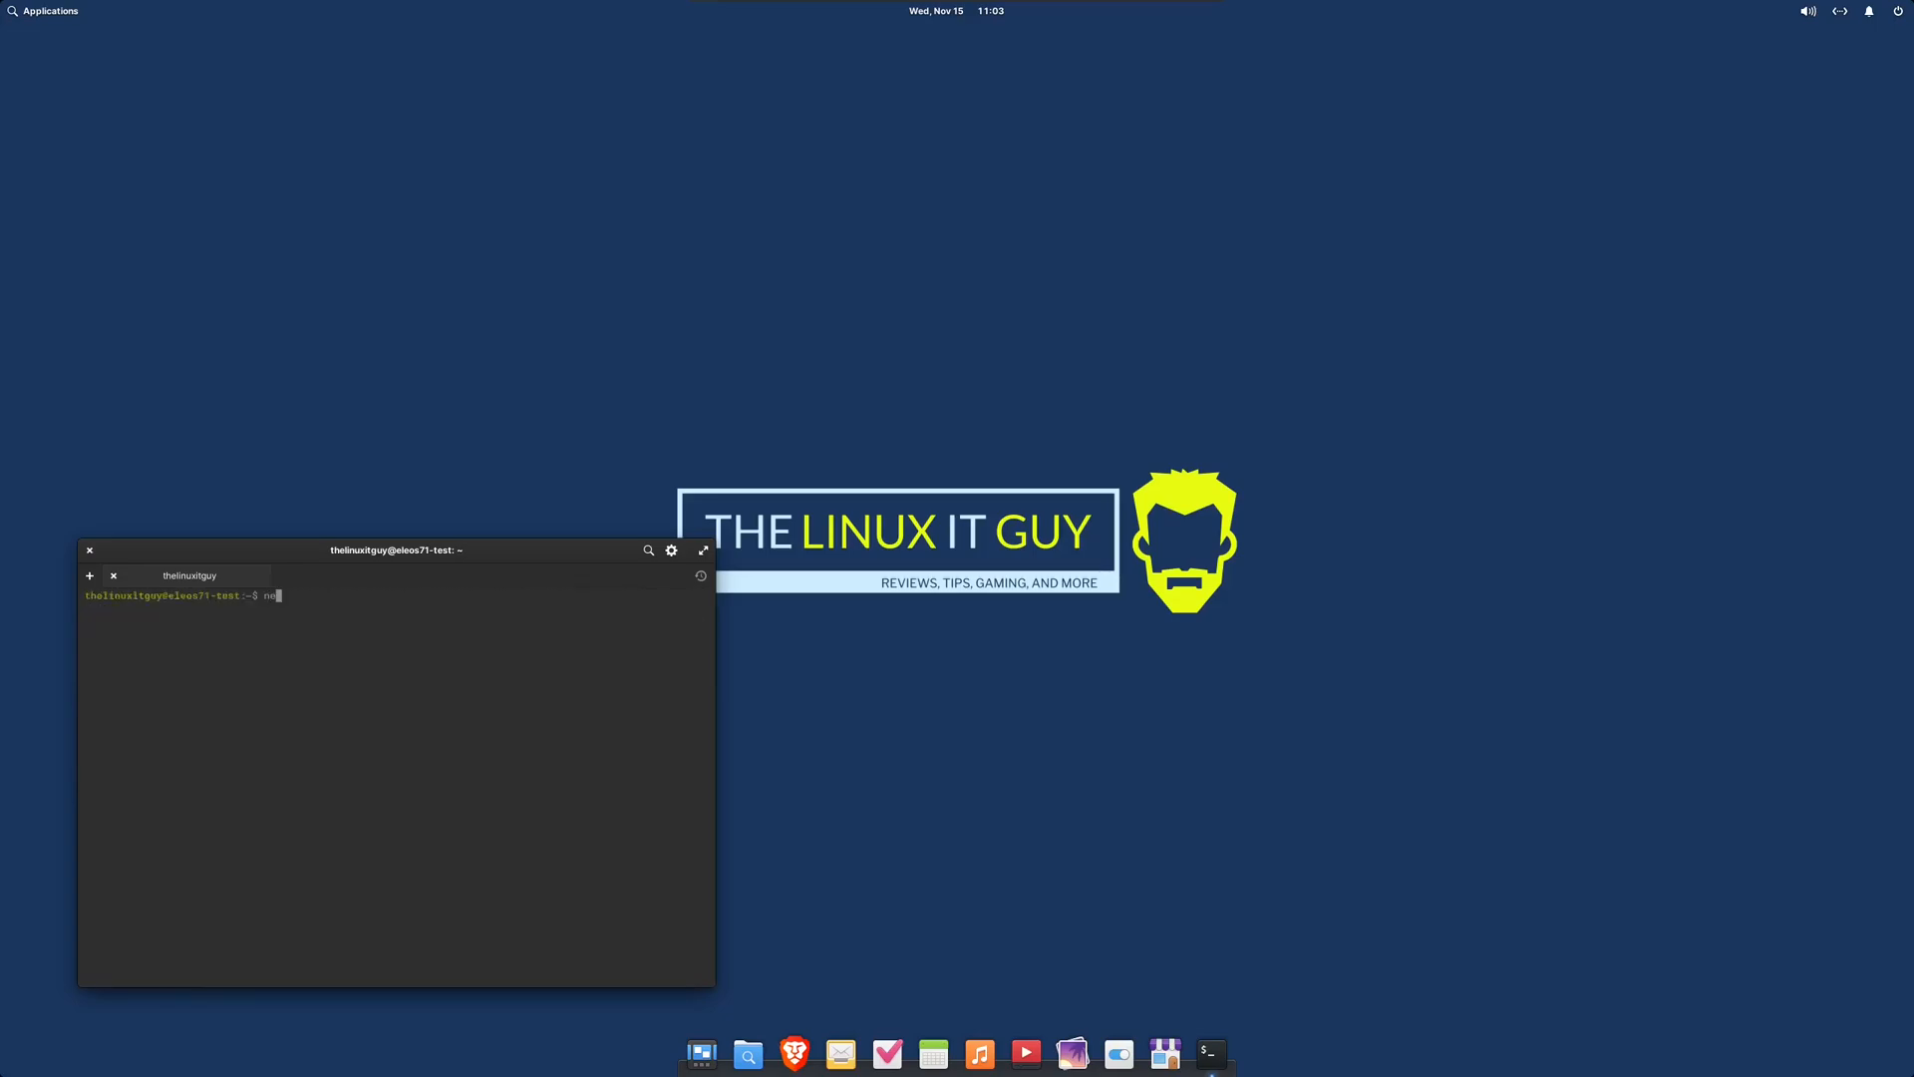
- Run neofetch and highlight the Kernel 6.2.0-36, DE: Pantheon and Memory lines
key("Return")
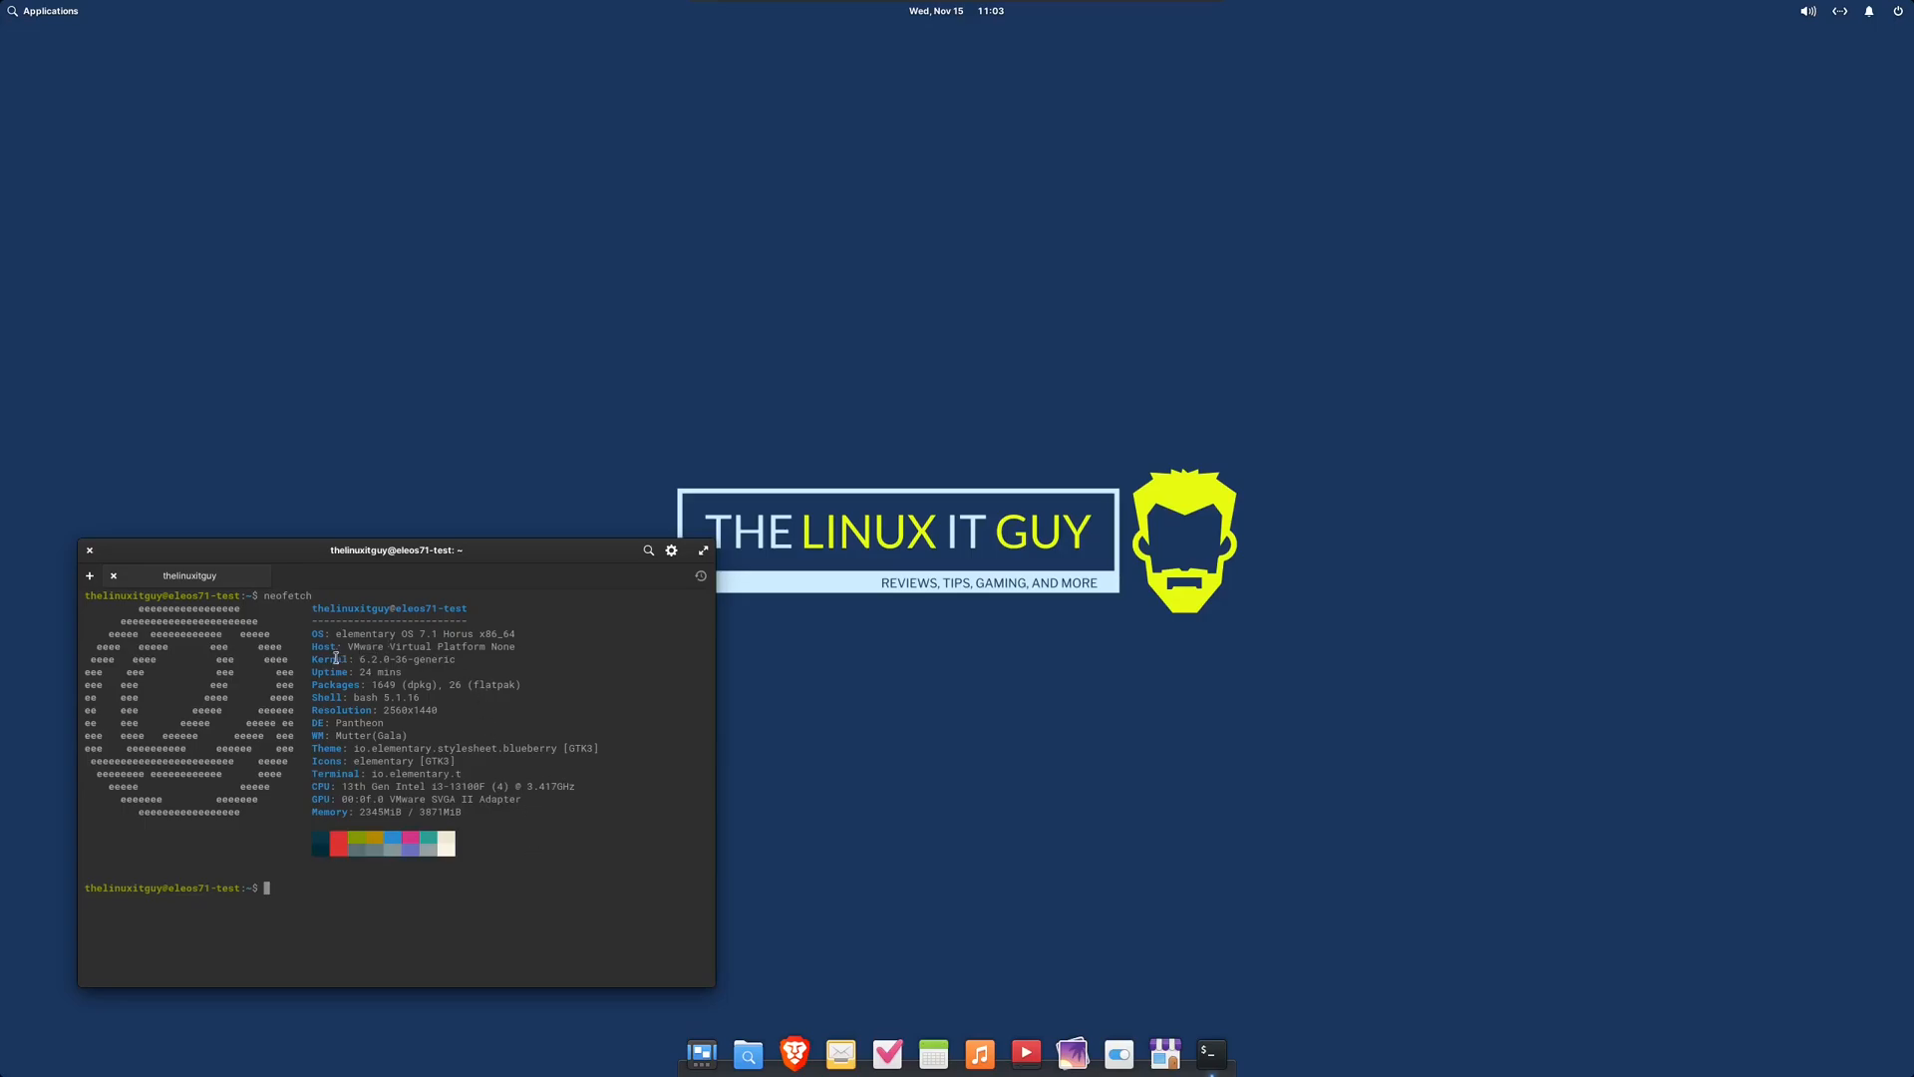
left_click_drag(312, 658, 397, 658)
left_click_drag(300, 722, 395, 721)
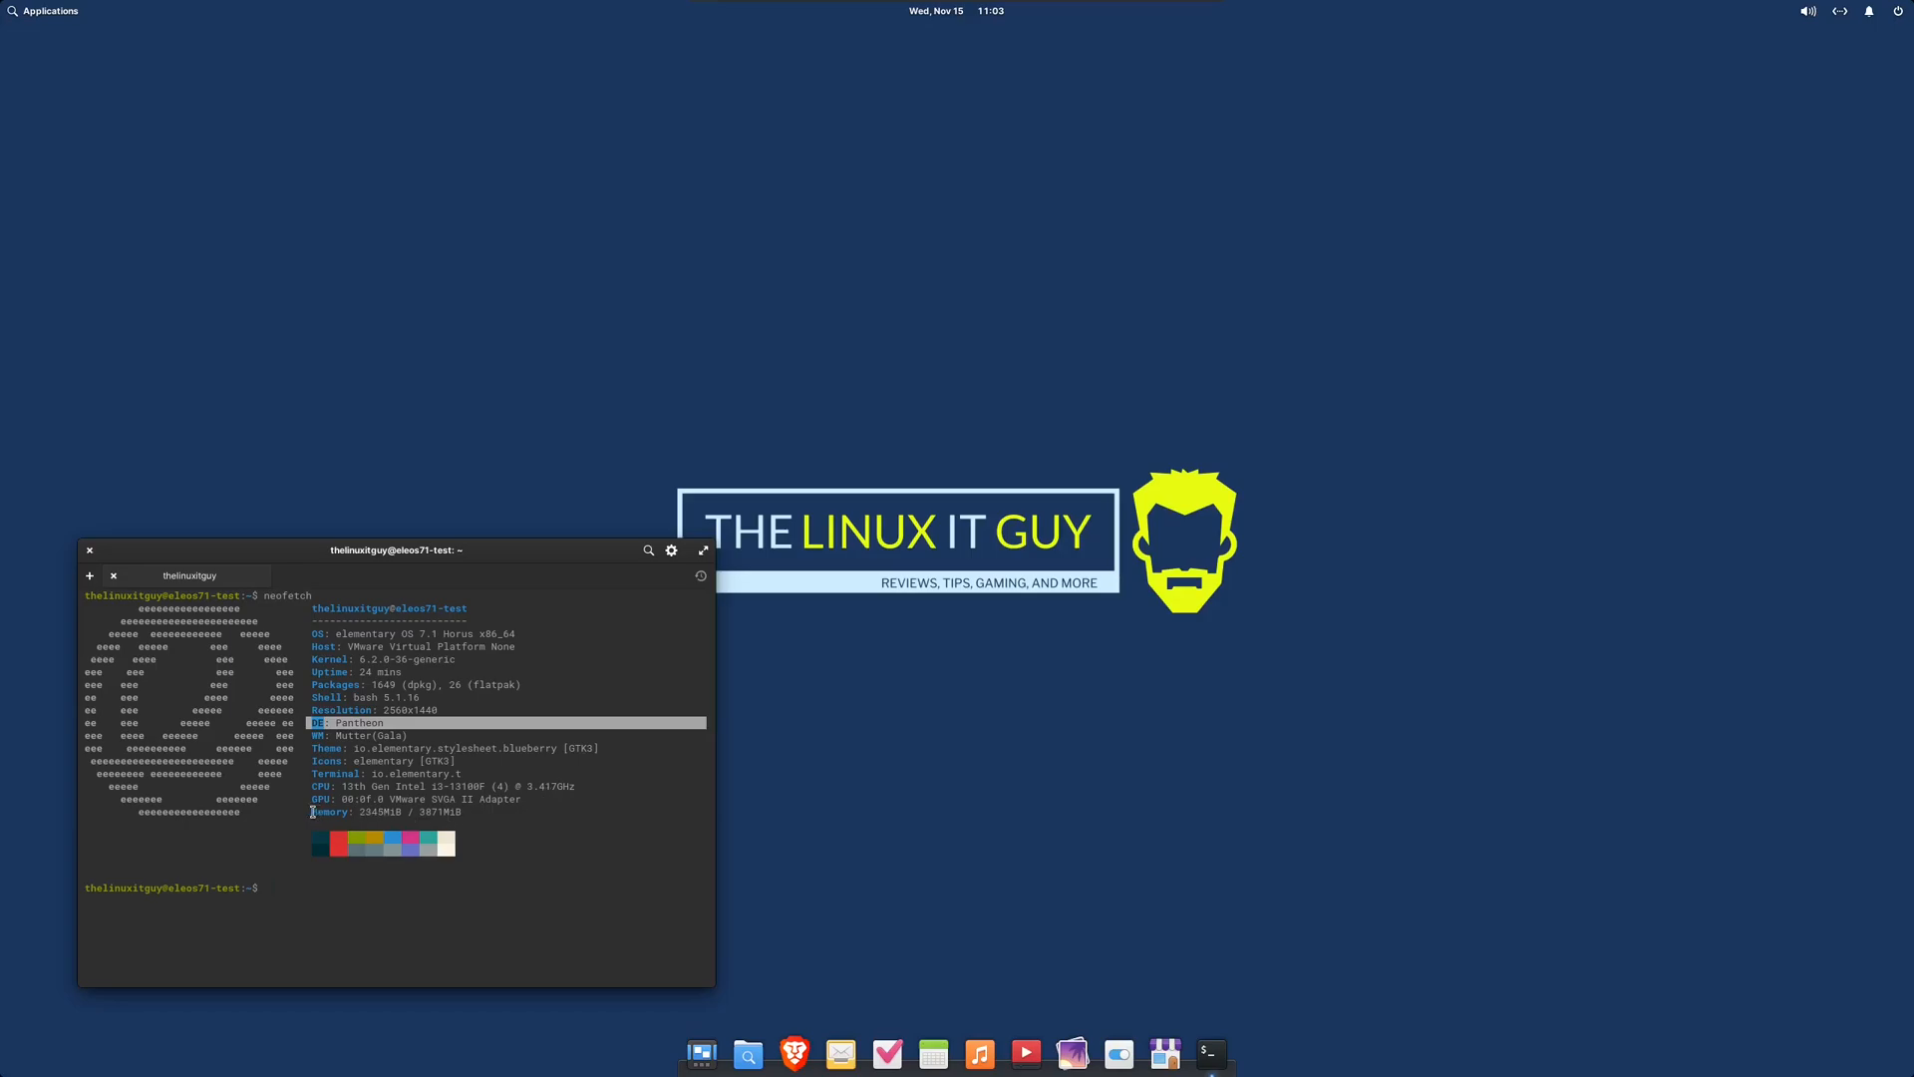
left_click_drag(313, 811, 407, 812)
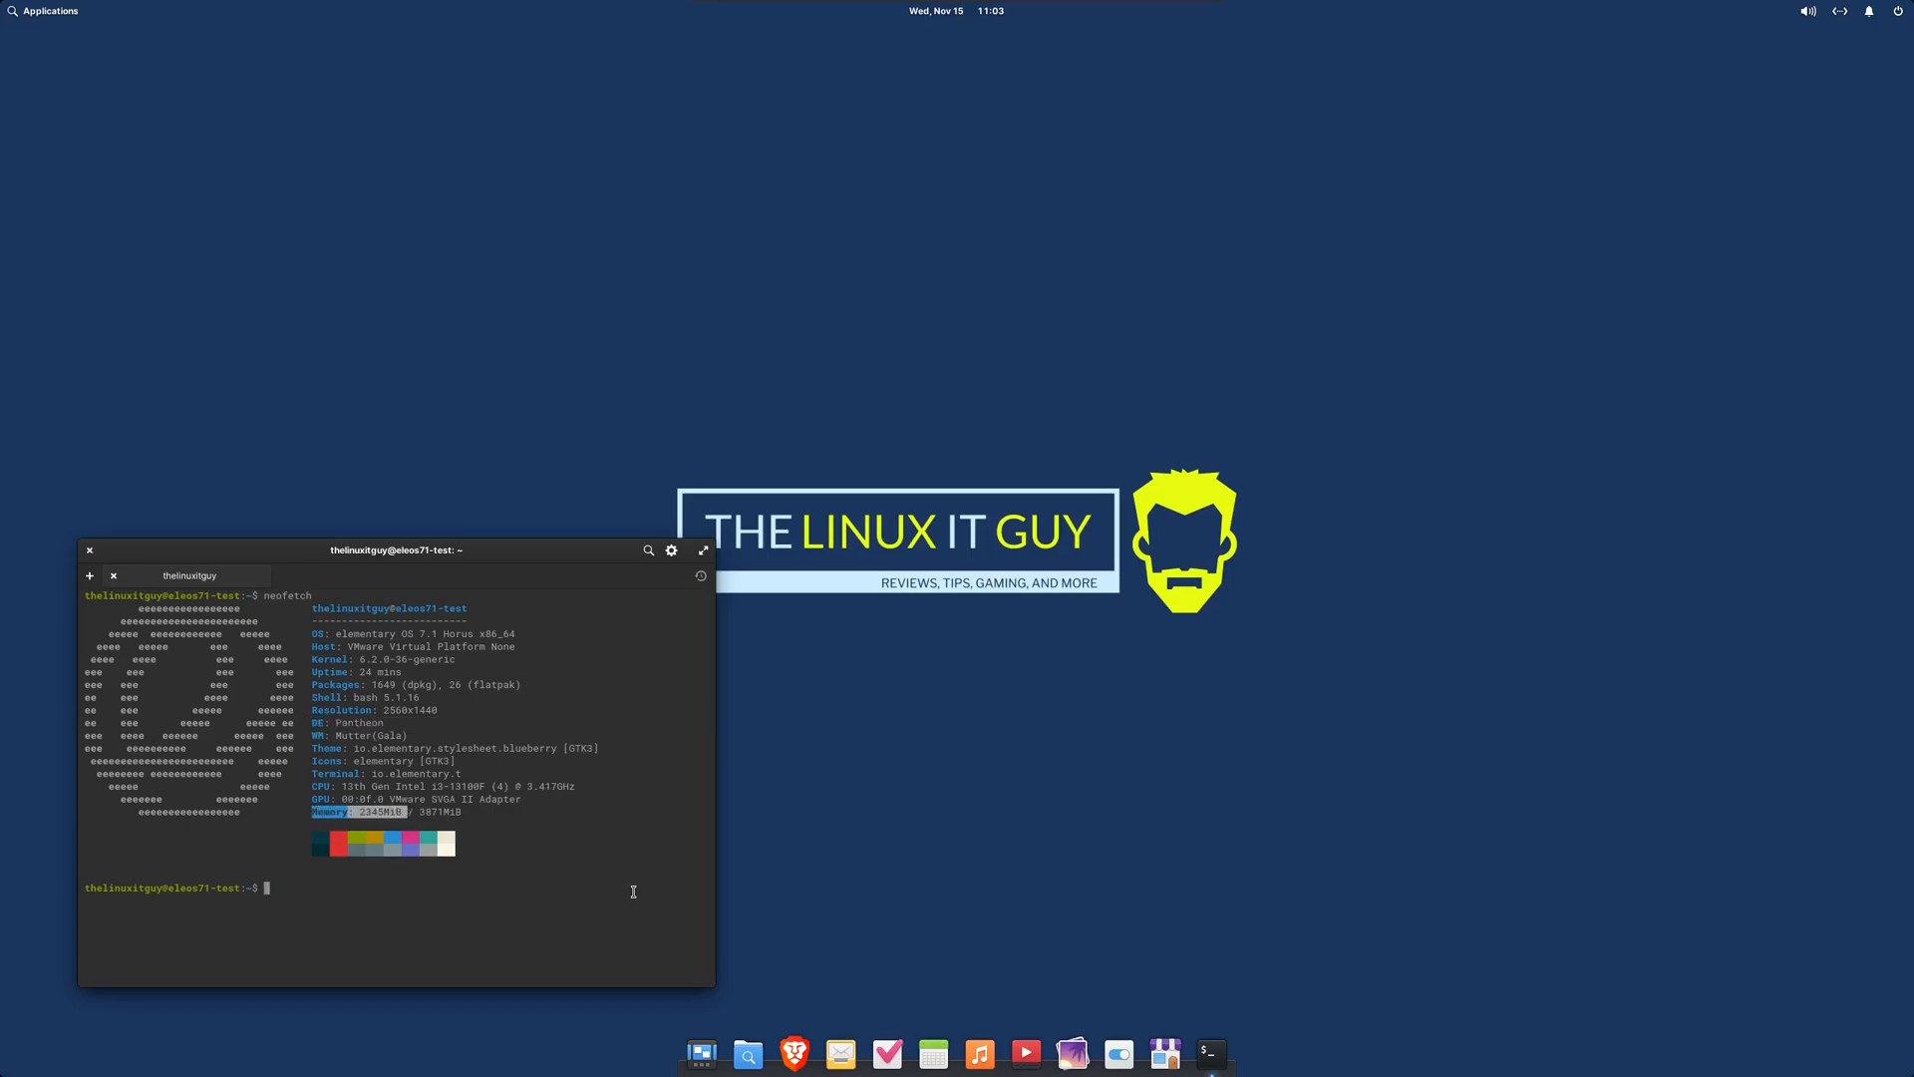